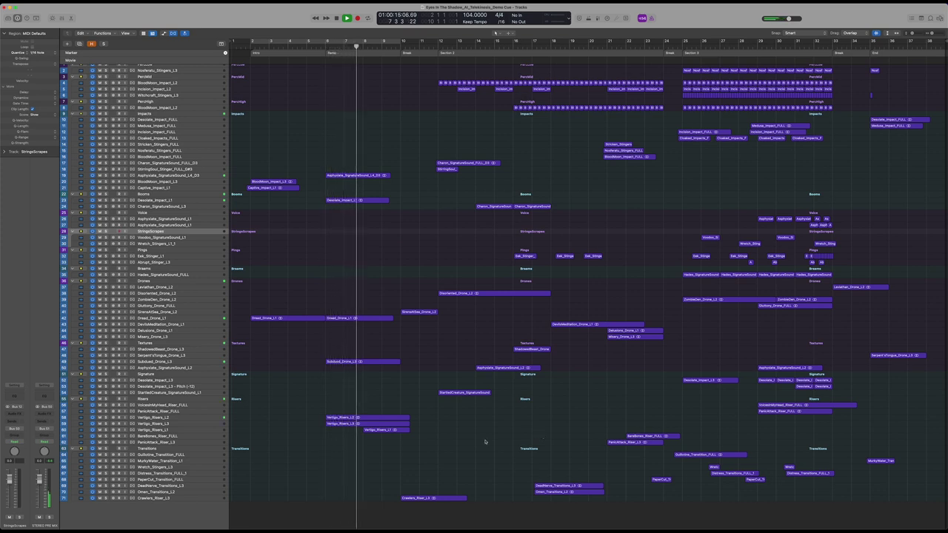
Step: Stop playback and return the playhead to the Intro marker at bar 2
{"action": "scroll", "coordinate": [518, 439], "scroll_direction": "up", "scroll_amount": 1}
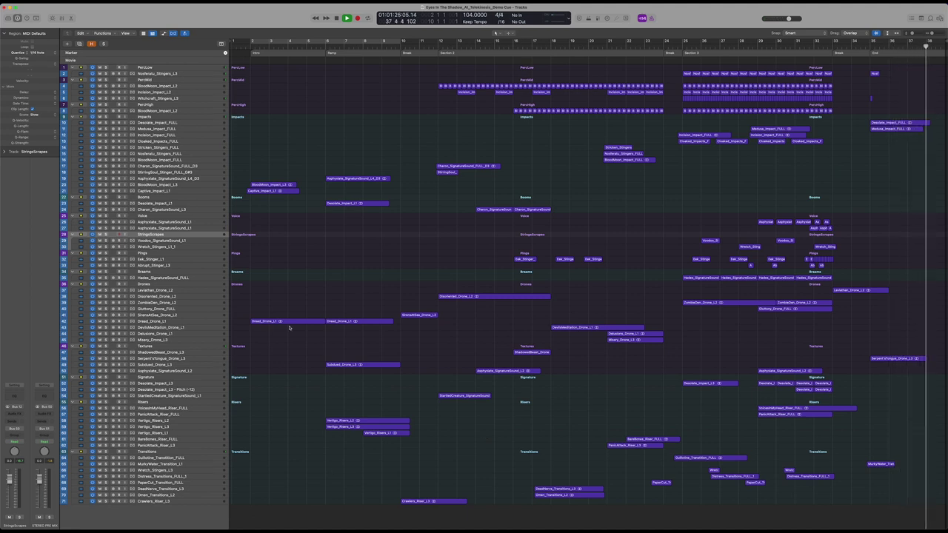
{"action": "key", "text": "space"}
{"action": "left_click", "coordinate": [255, 53], "text": "alt"}
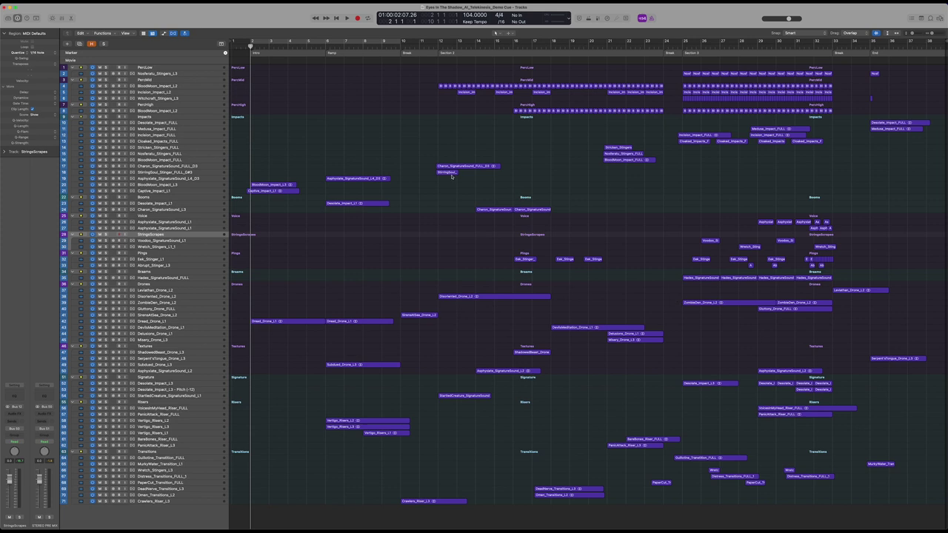
Step: Cycle bars 2 to 6 and play the full Intro section, switching the cycle off during playback
{"action": "scroll", "coordinate": [407, 144], "scroll_direction": "up", "scroll_amount": 10}
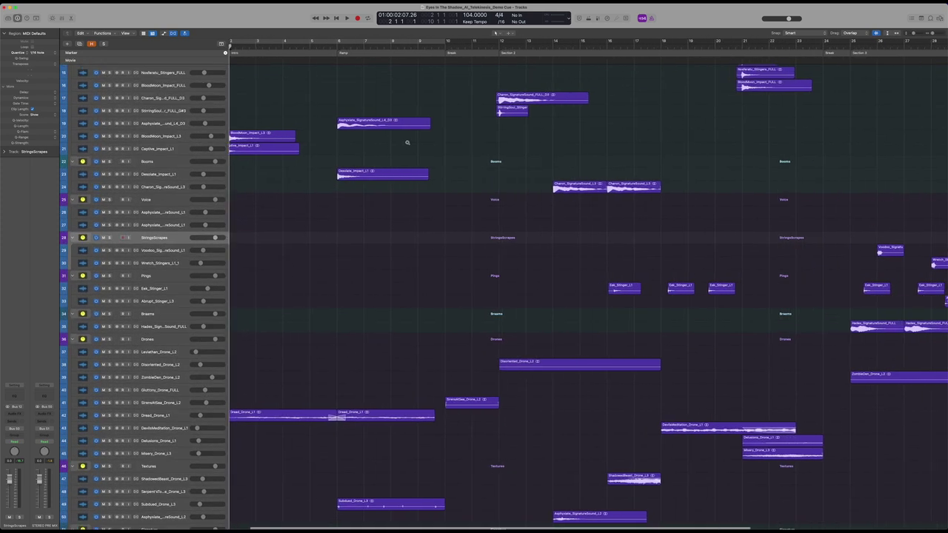
{"action": "scroll", "coordinate": [408, 144], "scroll_direction": "down", "scroll_amount": 3}
{"action": "key", "text": "super+Up"}
{"action": "key", "text": "super+Up"}
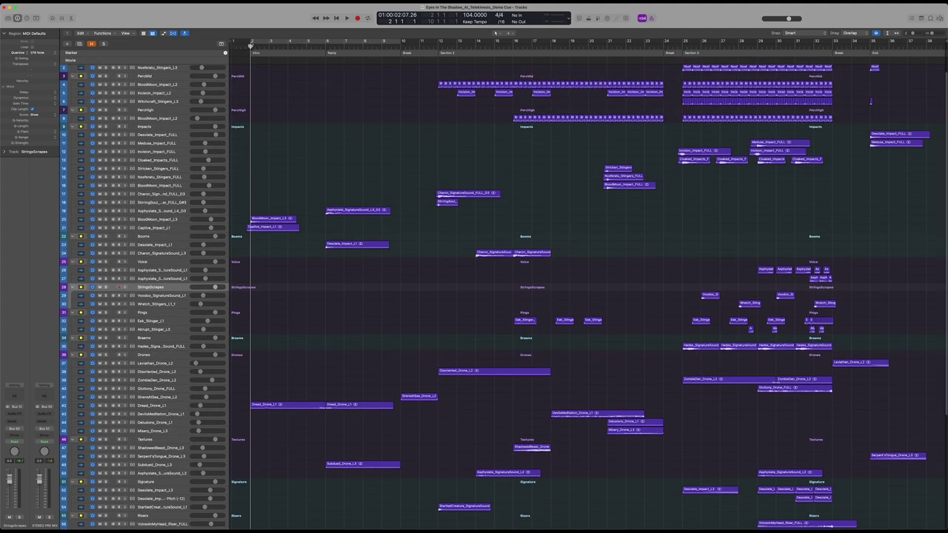
{"action": "left_click_drag", "start_coordinate": [252, 42], "coordinate": [327, 42]}
{"action": "key", "text": "space"}
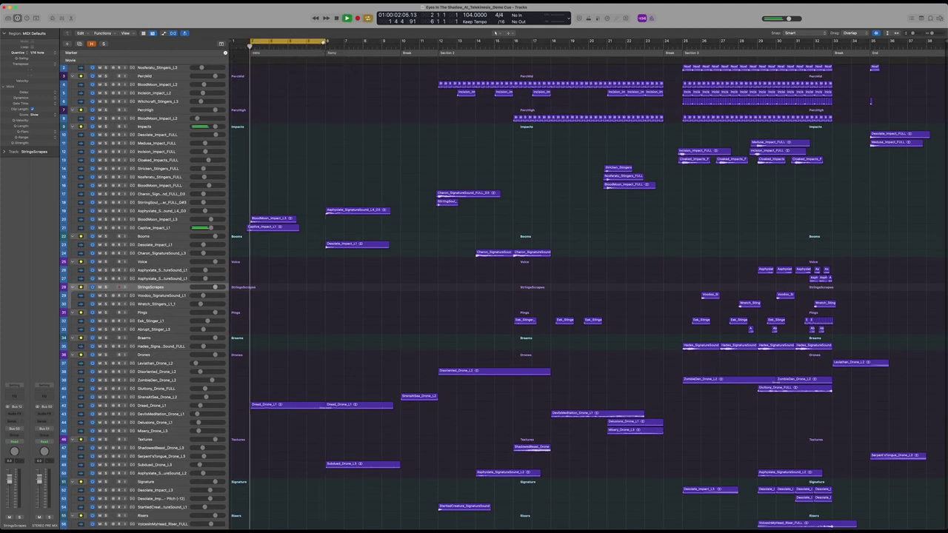
{"action": "left_click", "coordinate": [319, 42]}
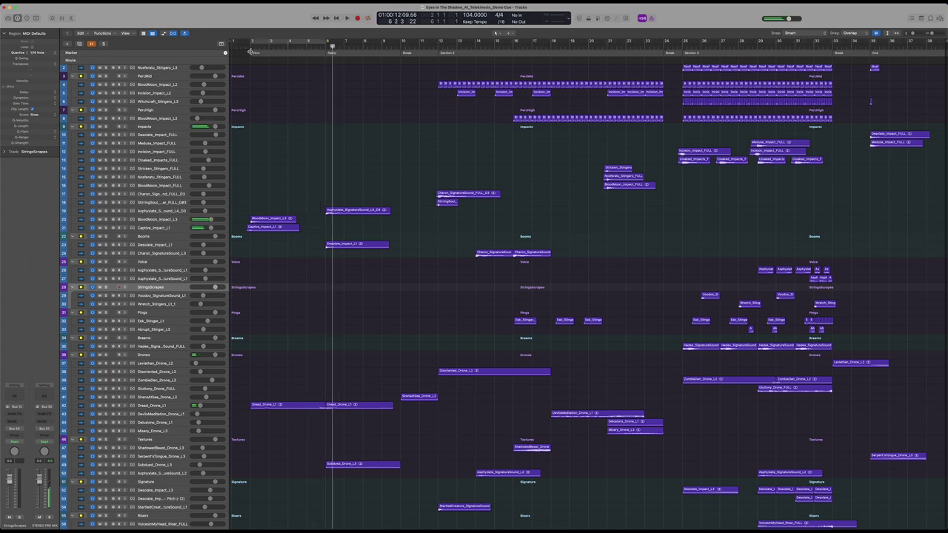
Step: Return the playhead to bar 2 and solo the BloodMoon_Impact_L3 track
{"action": "left_click", "coordinate": [250, 47]}
{"action": "key", "text": "super+Down"}
{"action": "key", "text": "super+Down"}
{"action": "key", "text": "super+Down"}
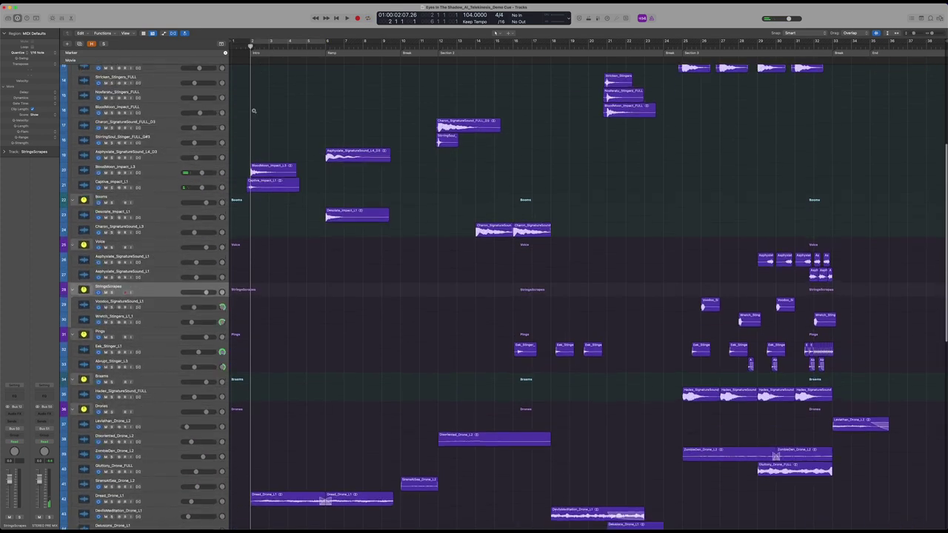
{"action": "key", "text": "super+Down"}
{"action": "key", "text": "super+Down"}
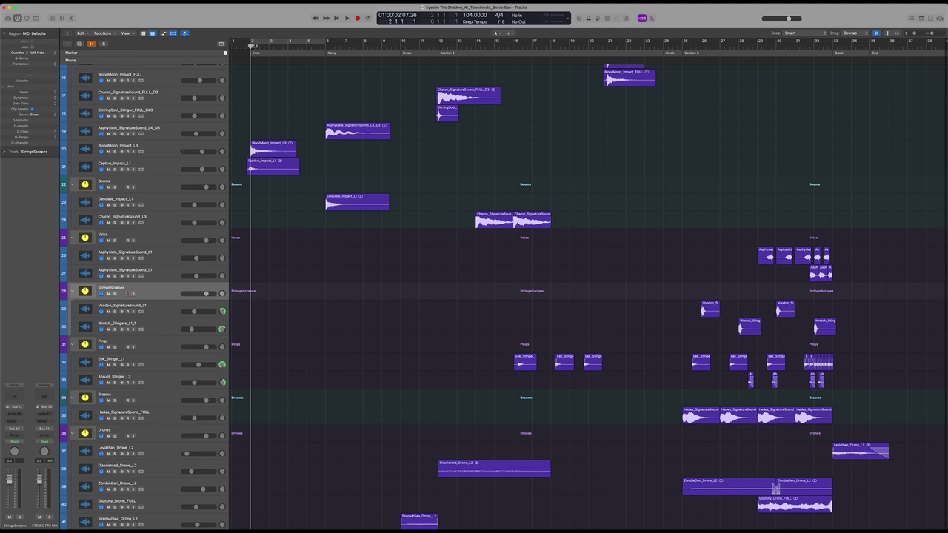
{"action": "left_click", "coordinate": [115, 152]}
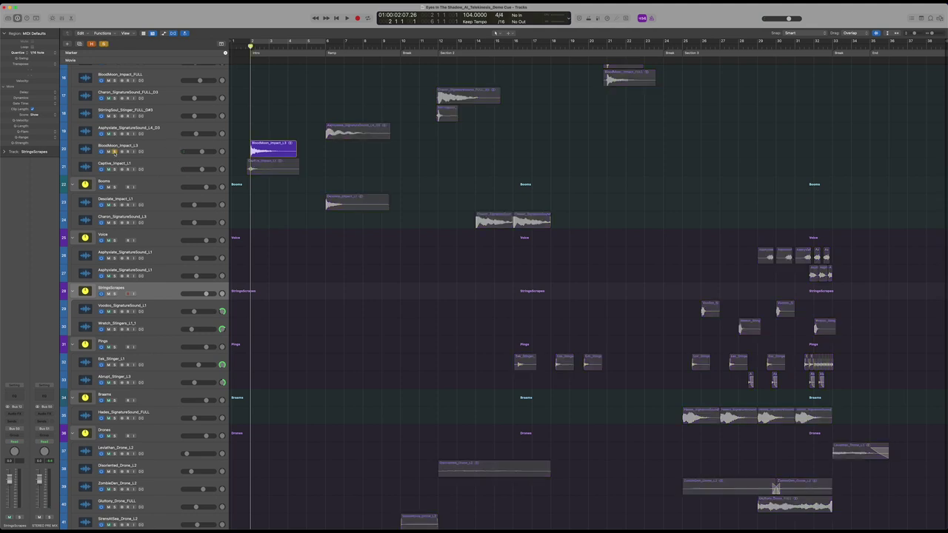
Step: Cycle about four bars starting just before bar 2 and play the soloed BloodMoon_Impact_L3 track
{"action": "key", "text": "super+Right"}
{"action": "key", "text": "super+Right"}
{"action": "key", "text": "super+Right"}
{"action": "key", "text": "super+Right"}
{"action": "key", "text": "super+Right"}
{"action": "scroll", "coordinate": [295, 107], "scroll_direction": "left", "scroll_amount": 2}
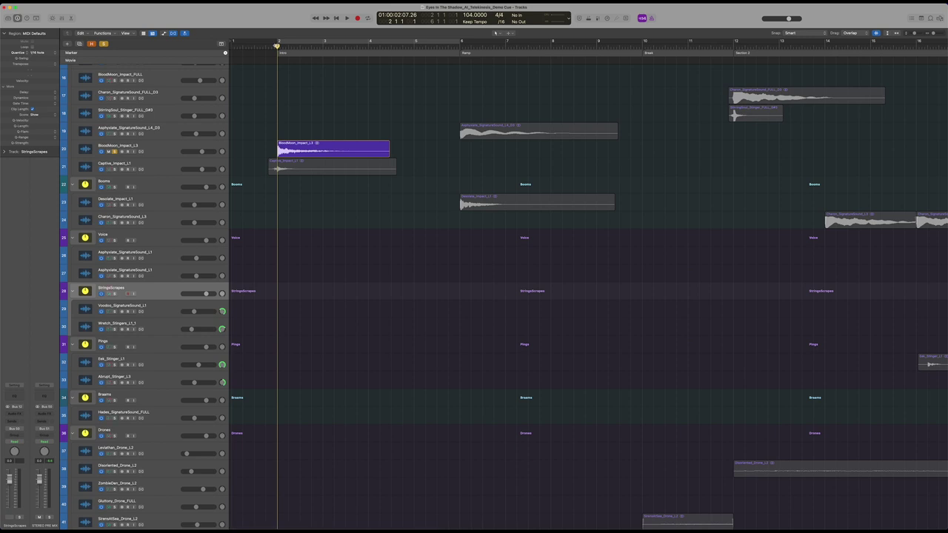
{"action": "left_click", "coordinate": [175, 152]}
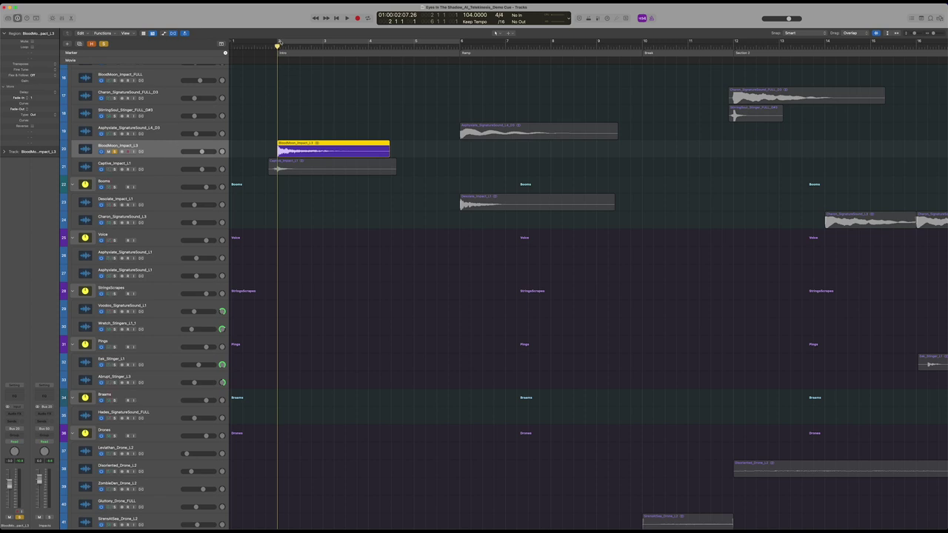
{"action": "left_click_drag", "start_coordinate": [295, 40], "coordinate": [289, 40]}
{"action": "key", "text": "space"}
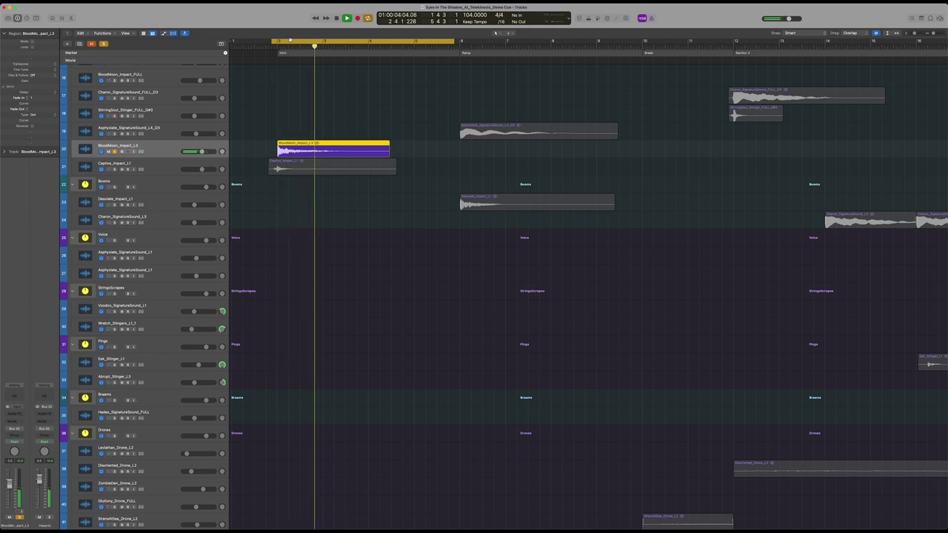
{"action": "key", "text": "space"}
Step: Switch the solo from BloodMoon_Impact_L3 to Captive_Impact_L1, play it on its own and unsolo it
{"action": "left_click", "coordinate": [115, 169]}
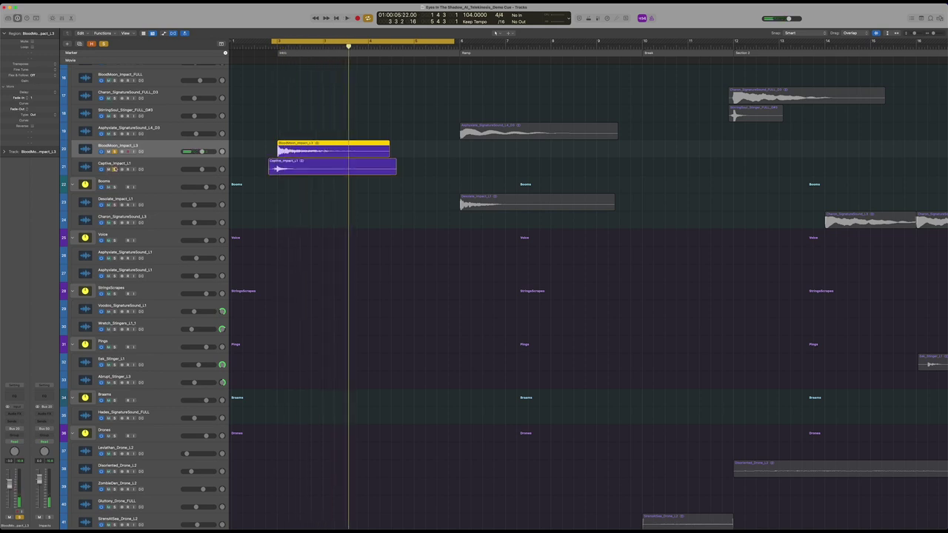
{"action": "left_click", "coordinate": [114, 151]}
{"action": "key", "text": "space"}
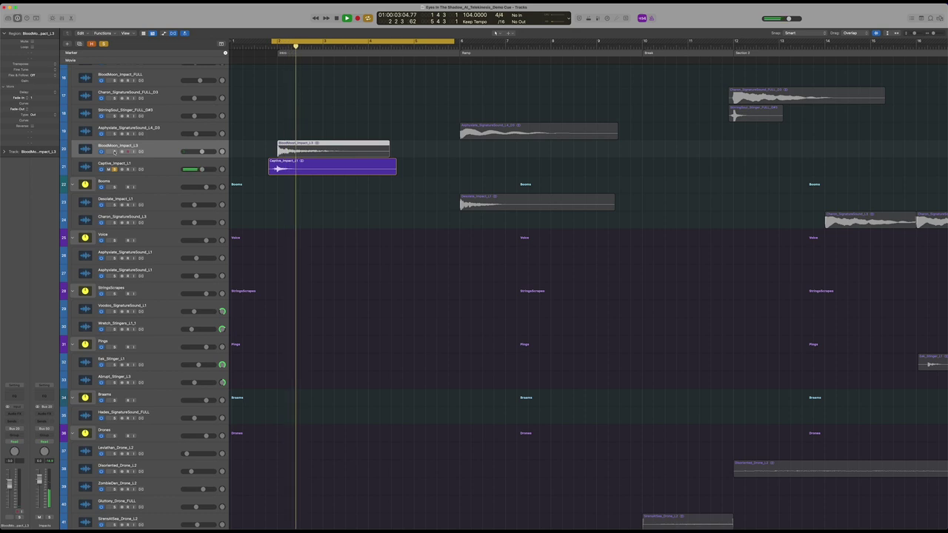
{"action": "key", "text": "space"}
{"action": "left_click", "coordinate": [115, 169]}
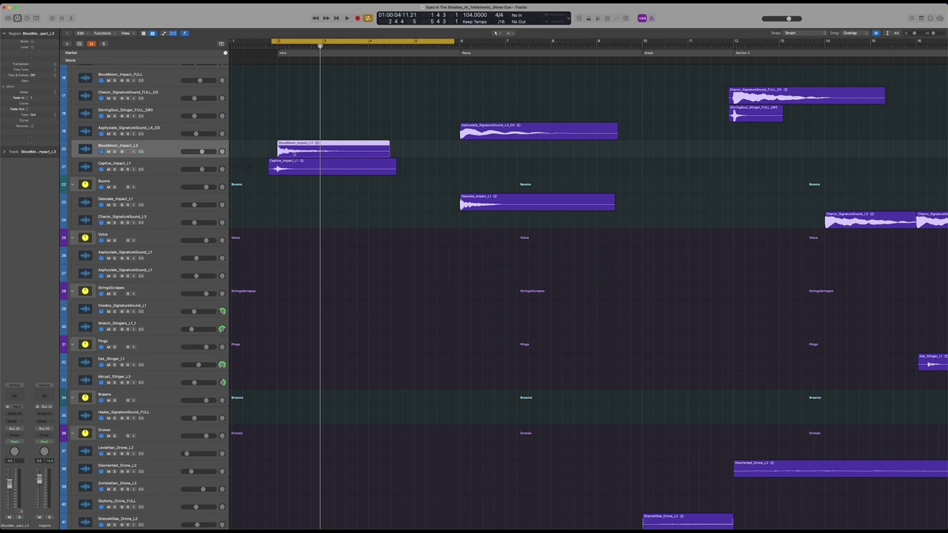
Step: Turn off the cycle range and solo the Dread_Drone_L1 track in the Drones group
{"action": "scroll", "coordinate": [294, 153], "scroll_direction": "down", "scroll_amount": 5}
{"action": "scroll", "coordinate": [294, 154], "scroll_direction": "up", "scroll_amount": 2}
{"action": "scroll", "coordinate": [295, 155], "scroll_direction": "up", "scroll_amount": 5}
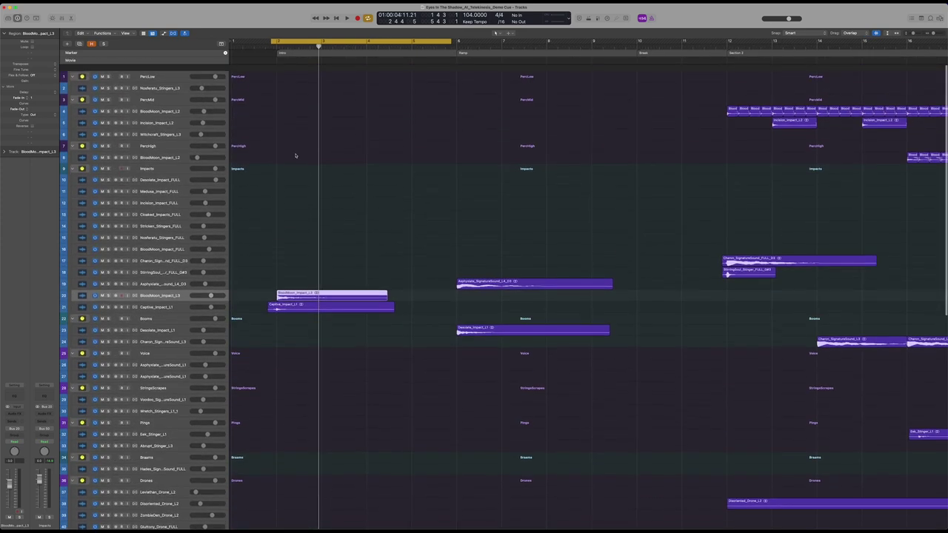
{"action": "scroll", "coordinate": [295, 155], "scroll_direction": "down", "scroll_amount": 3}
{"action": "scroll", "coordinate": [297, 151], "scroll_direction": "down", "scroll_amount": 6}
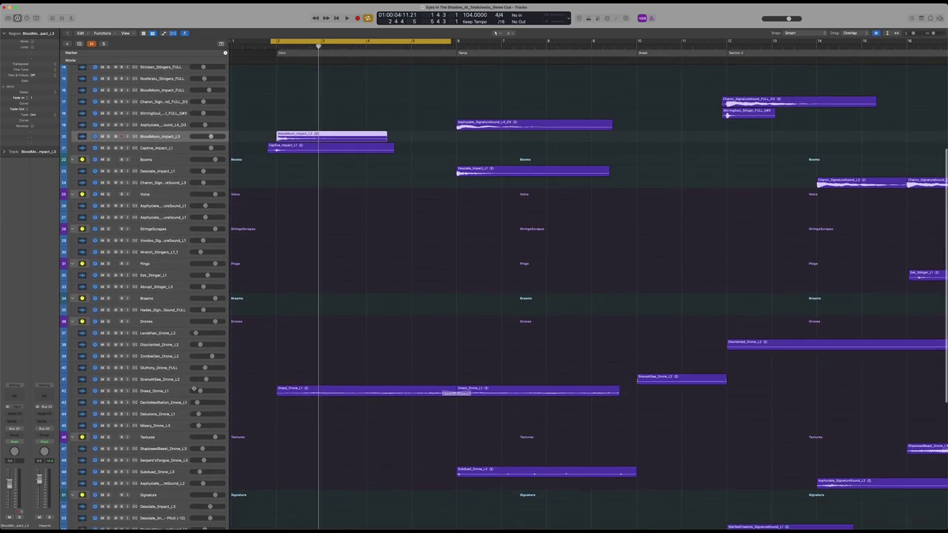
{"action": "key", "text": "c"}
{"action": "left_click", "coordinate": [179, 392]}
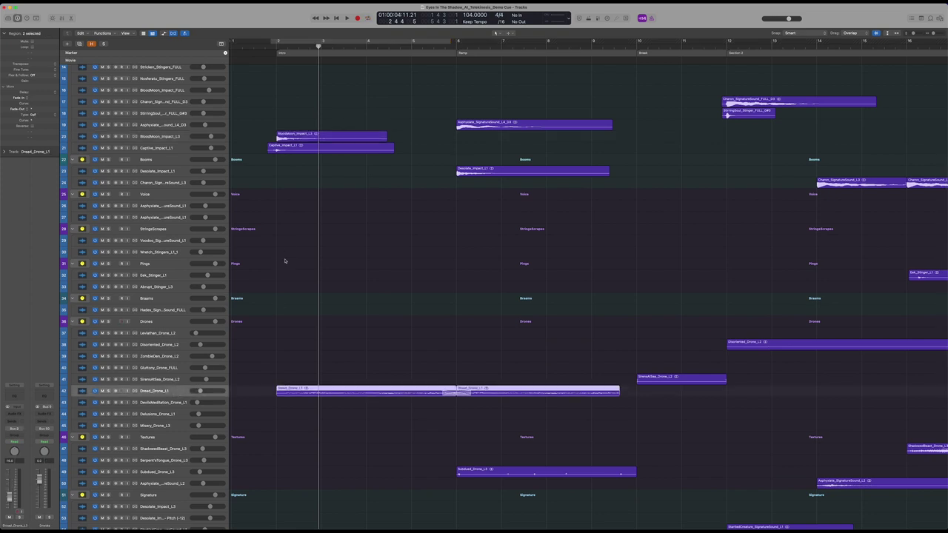
{"action": "key", "text": "ctrl+s"}
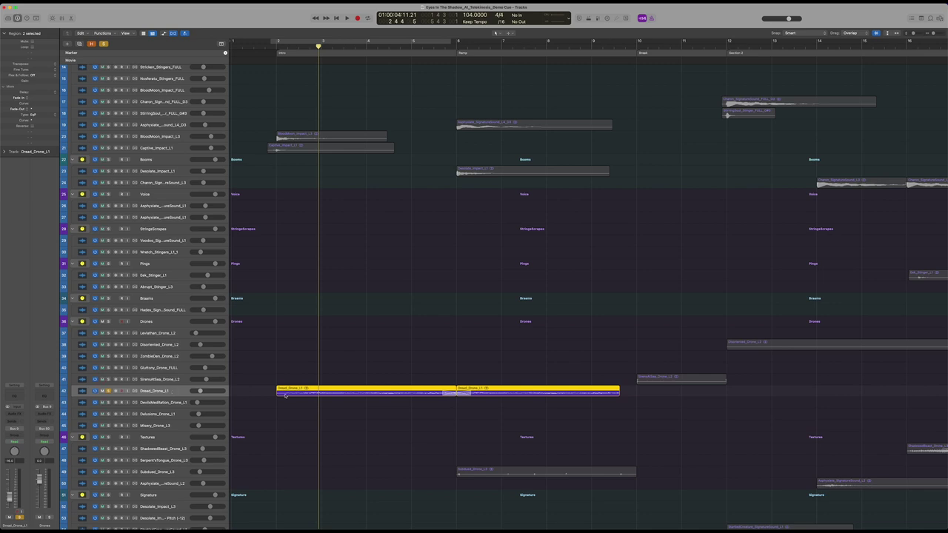
Step: Audition the soloed Dread_Drone_L1 regions, replay them across the crossfade at bar 6, and unsolo the track
{"action": "key", "text": "cmd+Down"}
{"action": "key", "text": "space"}
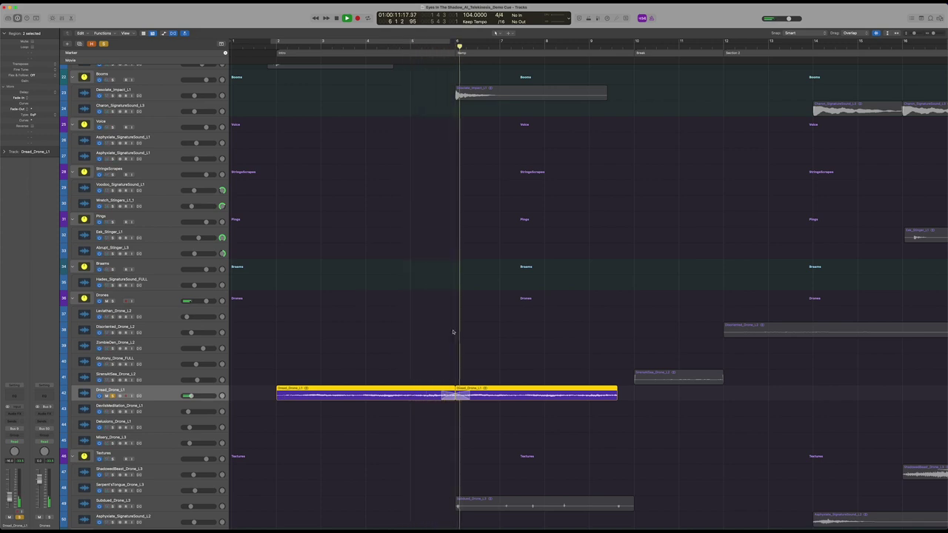
{"action": "key", "text": "space"}
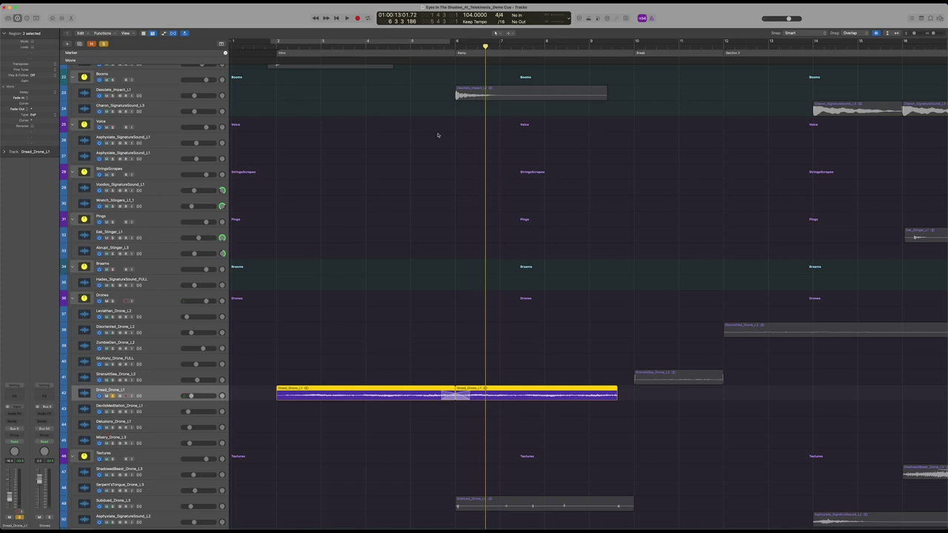
{"action": "key", "text": "comma"}
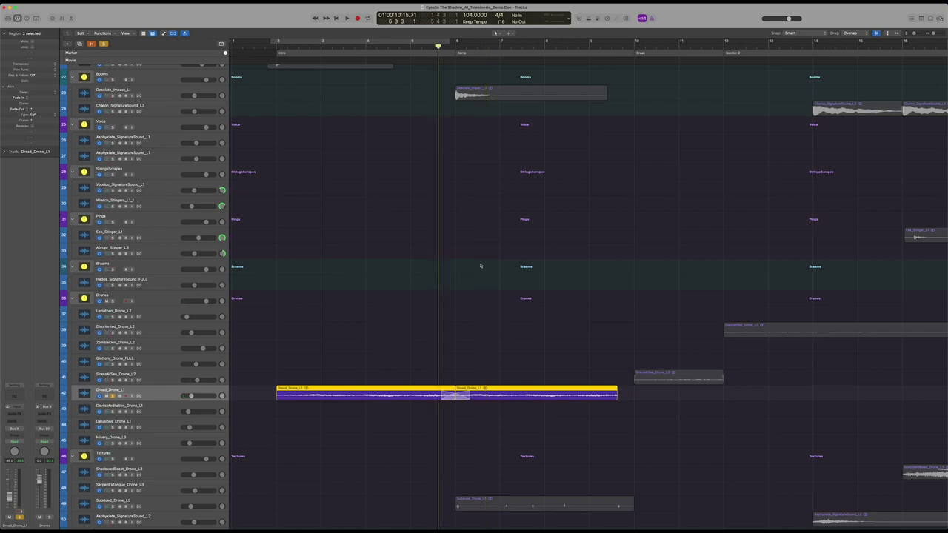
{"action": "key", "text": "space"}
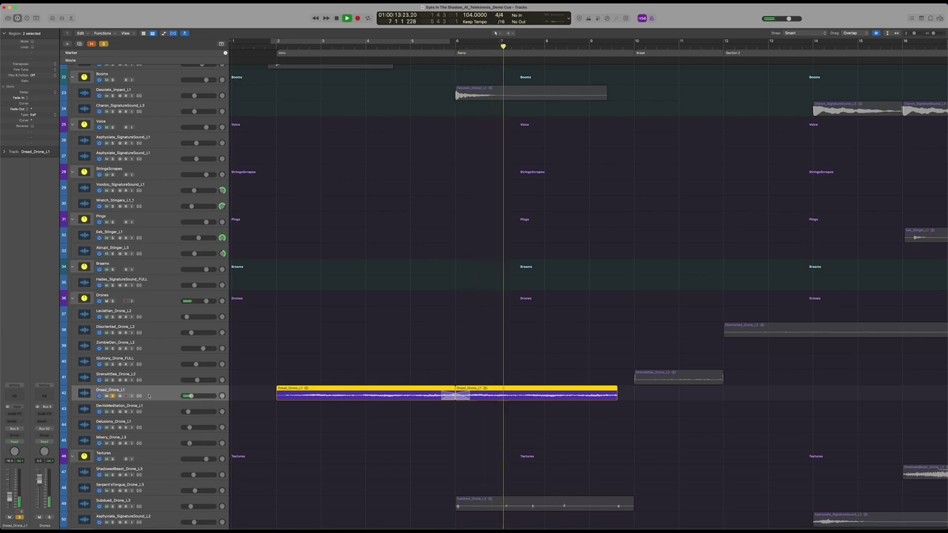
{"action": "key", "text": "space"}
{"action": "left_click", "coordinate": [113, 396]}
{"action": "scroll", "coordinate": [382, 308], "scroll_direction": "down", "scroll_amount": 8}
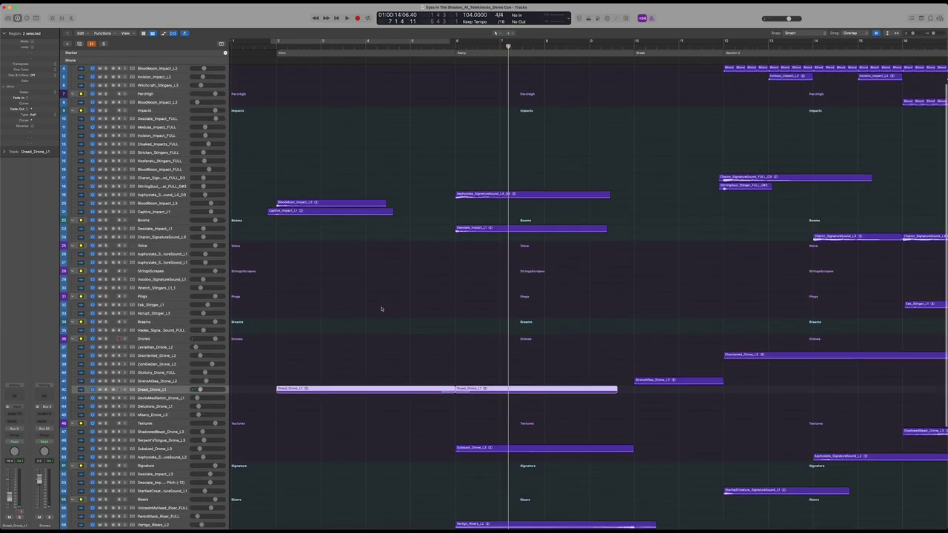
{"action": "key", "text": "super+Up"}
{"action": "left_click_drag", "start_coordinate": [457, 45], "coordinate": [696, 45]}
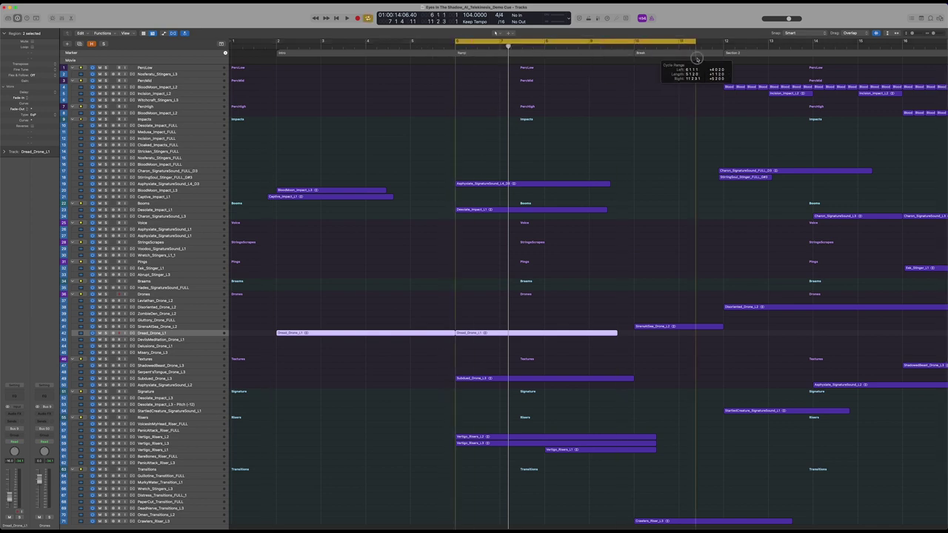
{"action": "key", "text": "super+Down"}
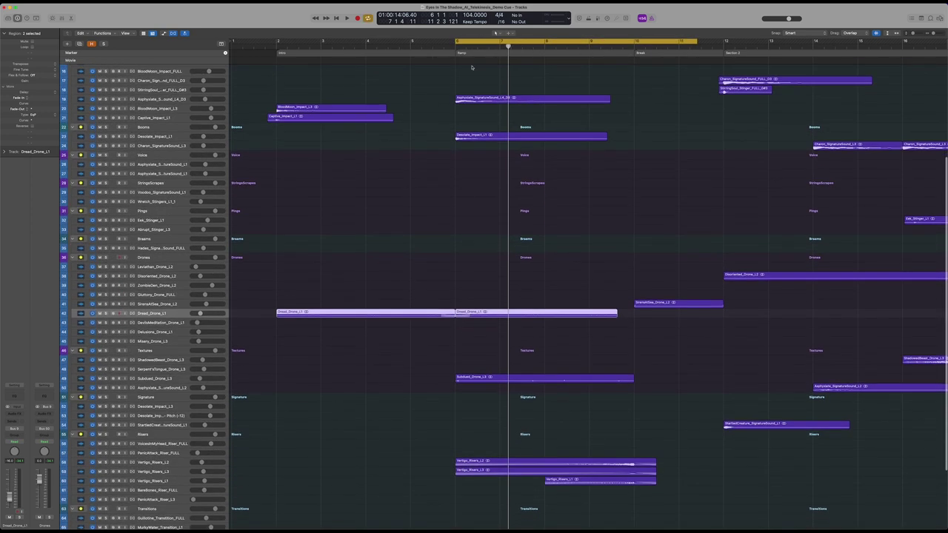
{"action": "key", "text": "super+Up"}
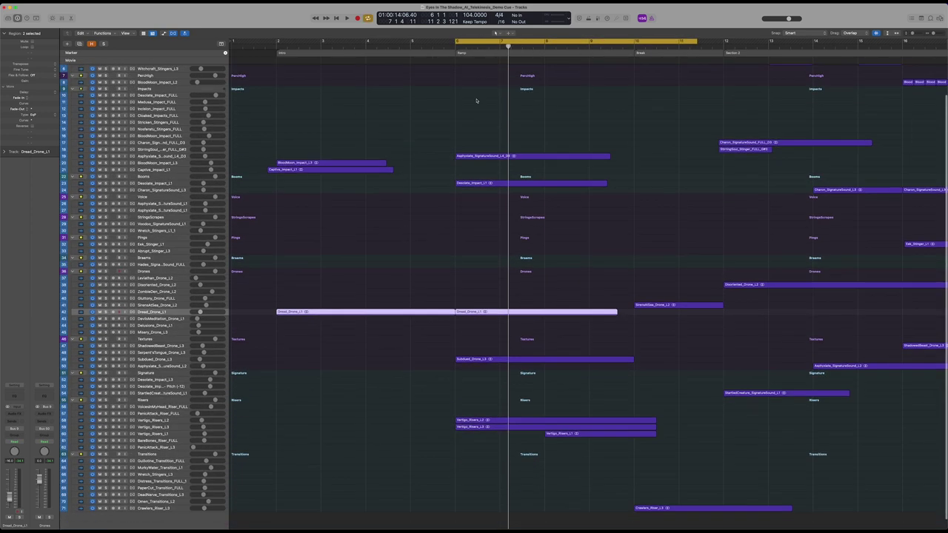
{"action": "left_click", "coordinate": [457, 41]}
{"action": "key", "text": "super+Down"}
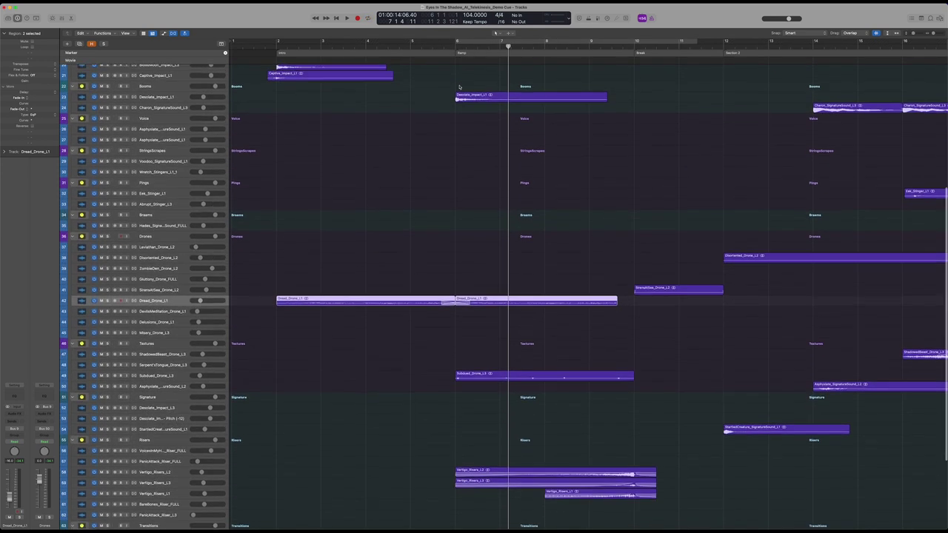
Step: Cycle the Ramp section from just before bar 6 to mid bar 10 and audition Desolate_Impact_L1 in solo
{"action": "left_click_drag", "start_coordinate": [445, 42], "coordinate": [656, 43]}
{"action": "scroll", "coordinate": [244, 153], "scroll_direction": "up", "scroll_amount": 3}
{"action": "left_click", "coordinate": [169, 235]}
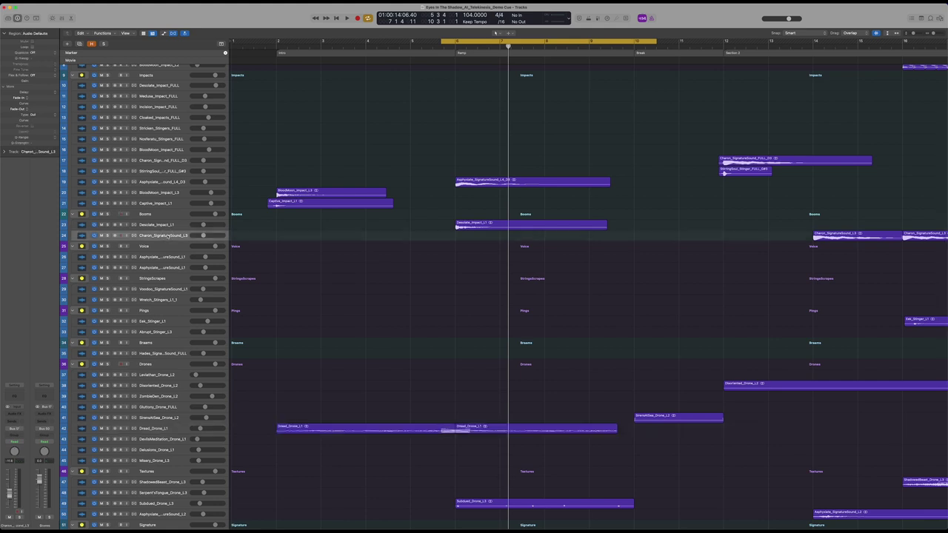
{"action": "left_click", "coordinate": [166, 228]}
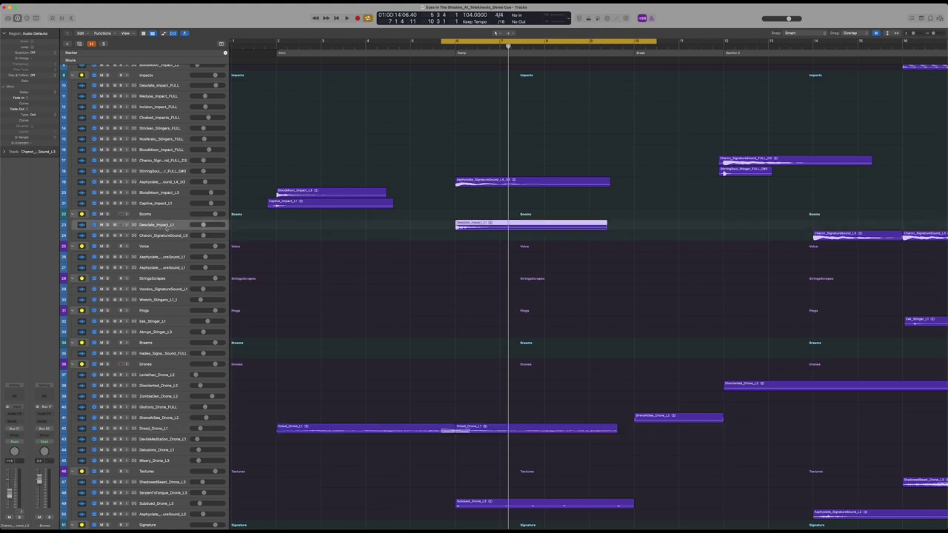
{"action": "left_click", "coordinate": [107, 225]}
{"action": "key", "text": "space"}
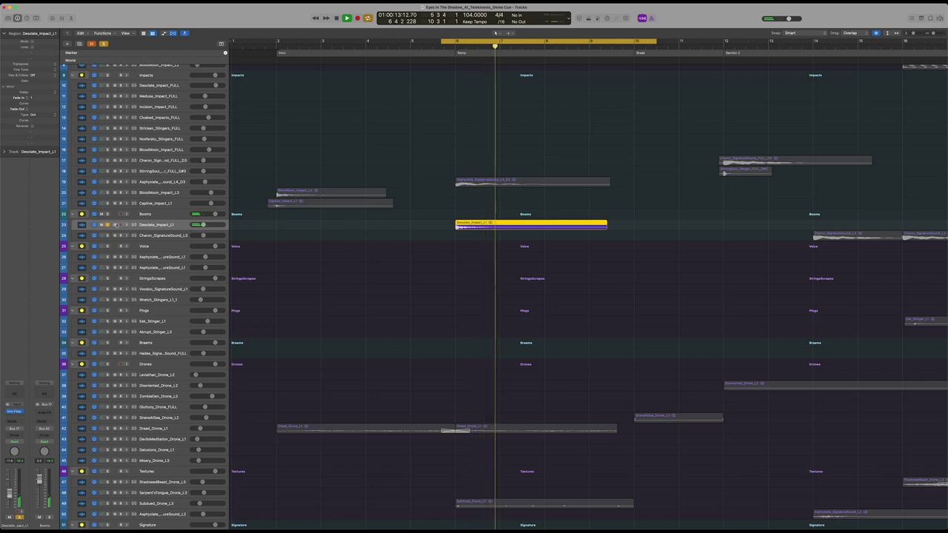
{"action": "key", "text": "space"}
{"action": "key", "text": "s"}
Step: Solo the Asphyxiate_SignatureSound_L4_D3 track, play its region in the Ramp section and unsolo it
{"action": "key", "text": "super+Down"}
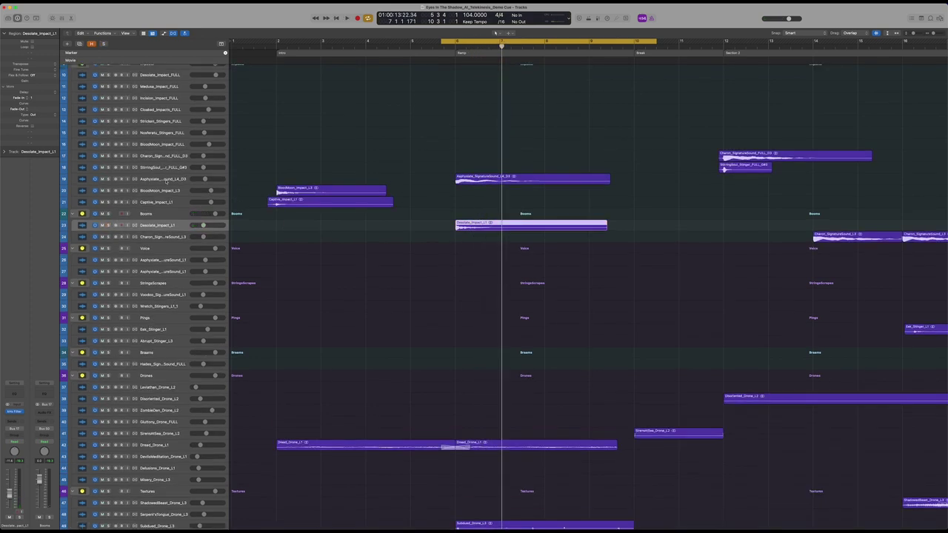
{"action": "left_click", "coordinate": [166, 180]}
{"action": "left_click", "coordinate": [108, 180]}
{"action": "key", "text": "space"}
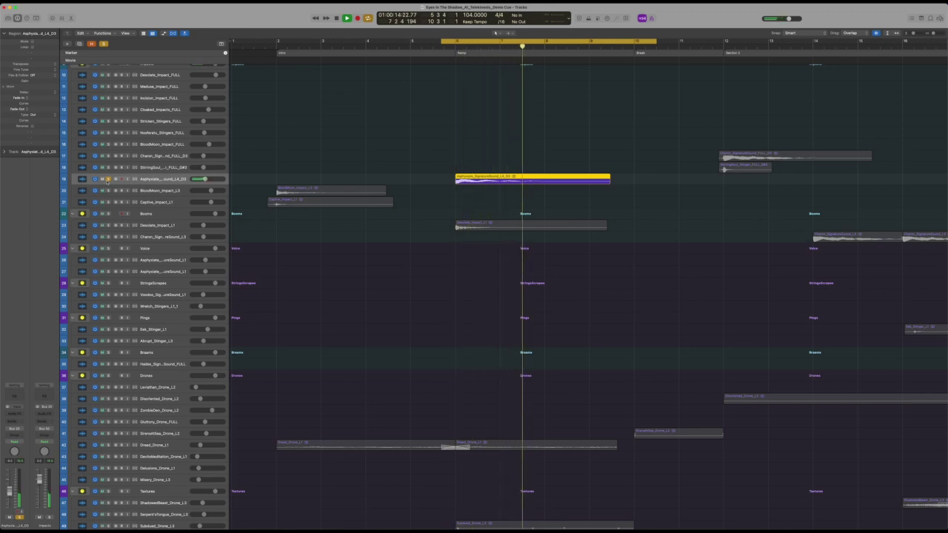
{"action": "key", "text": "space"}
{"action": "left_click", "coordinate": [108, 180]}
{"action": "key", "text": "super+Up"}
{"action": "scroll", "coordinate": [284, 159], "scroll_direction": "up", "scroll_amount": 2}
{"action": "key", "text": "super+Up"}
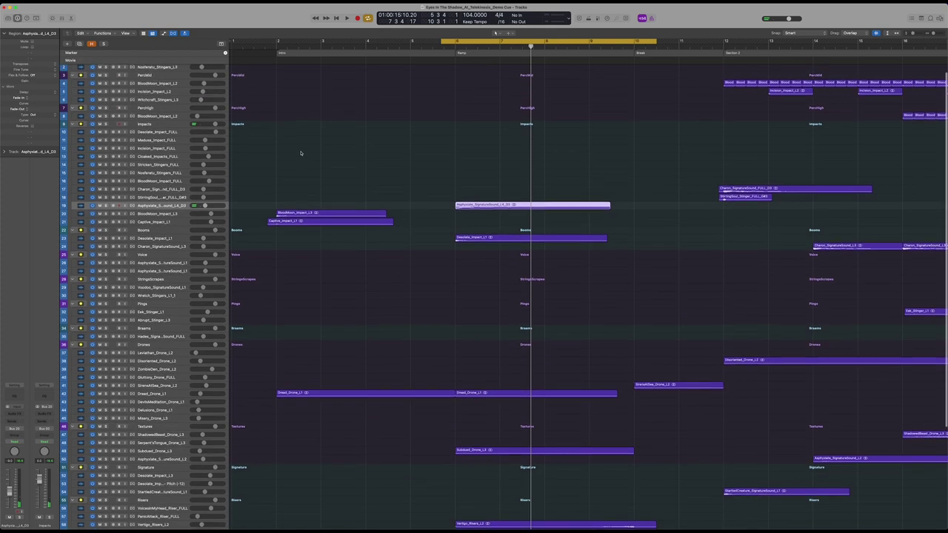
{"action": "scroll", "coordinate": [318, 152], "scroll_direction": "down", "scroll_amount": 5}
{"action": "scroll", "coordinate": [351, 147], "scroll_direction": "up", "scroll_amount": 4}
{"action": "key", "text": "super+Down"}
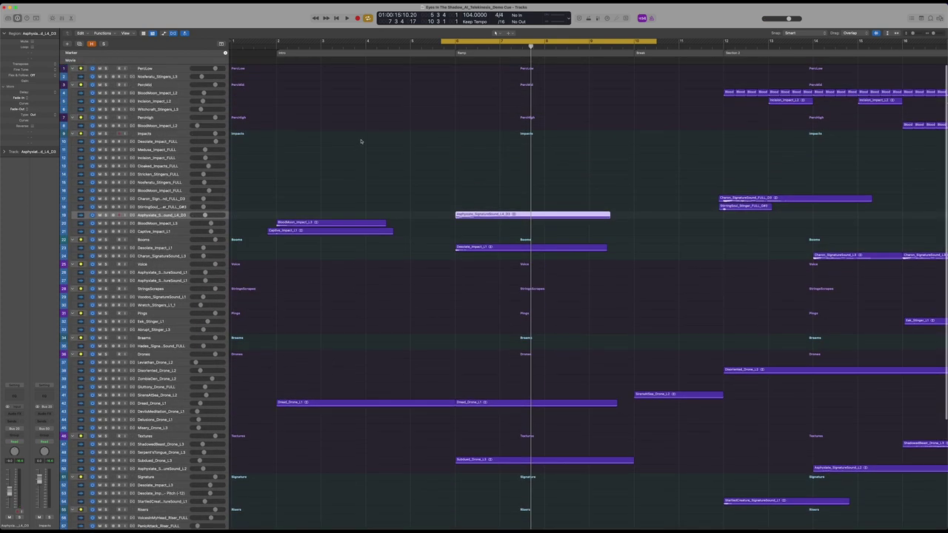
Step: Set the cycle range over the Ramp section from bar 6 to mid bar 11
{"action": "key", "text": "c"}
{"action": "key", "text": "c"}
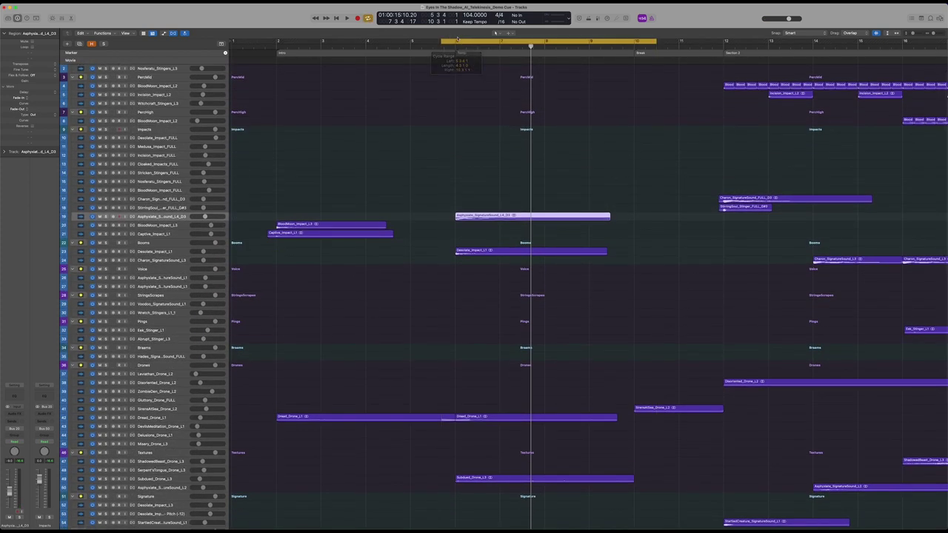
{"action": "key", "text": "super+Up"}
{"action": "scroll", "coordinate": [530, 119], "scroll_direction": "down", "scroll_amount": 3}
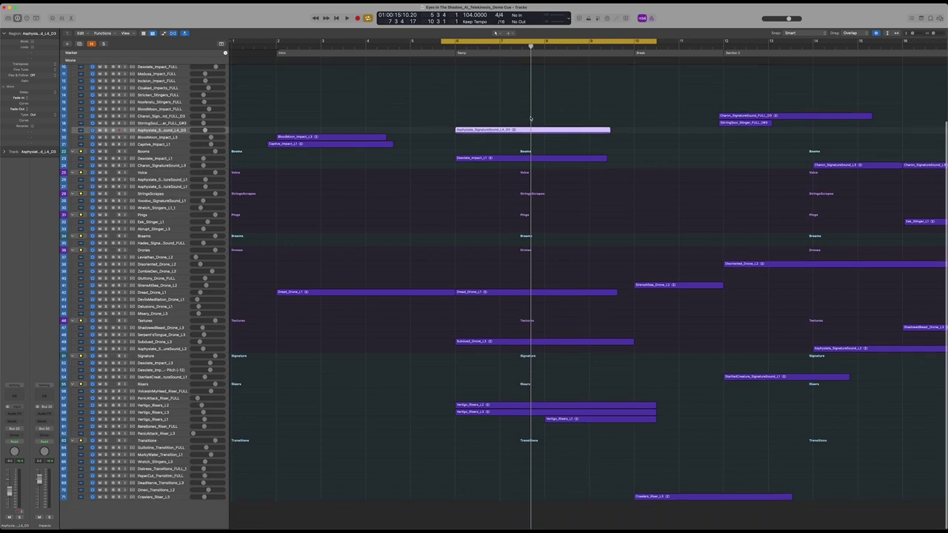
{"action": "key", "text": "super+Down"}
{"action": "key", "text": "super+Down"}
{"action": "key", "text": "super+Down"}
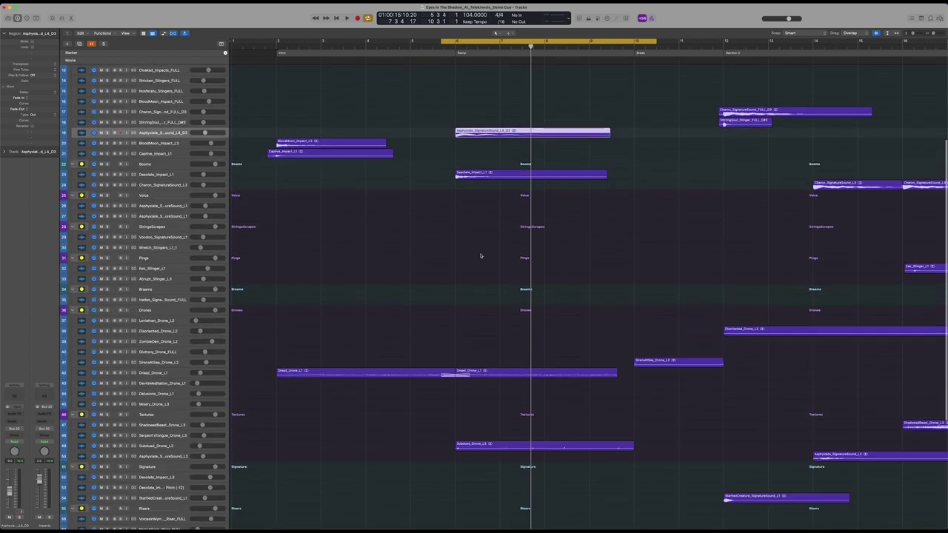
{"action": "scroll", "coordinate": [480, 255], "scroll_direction": "down", "scroll_amount": 4}
{"action": "key", "text": "super+Down"}
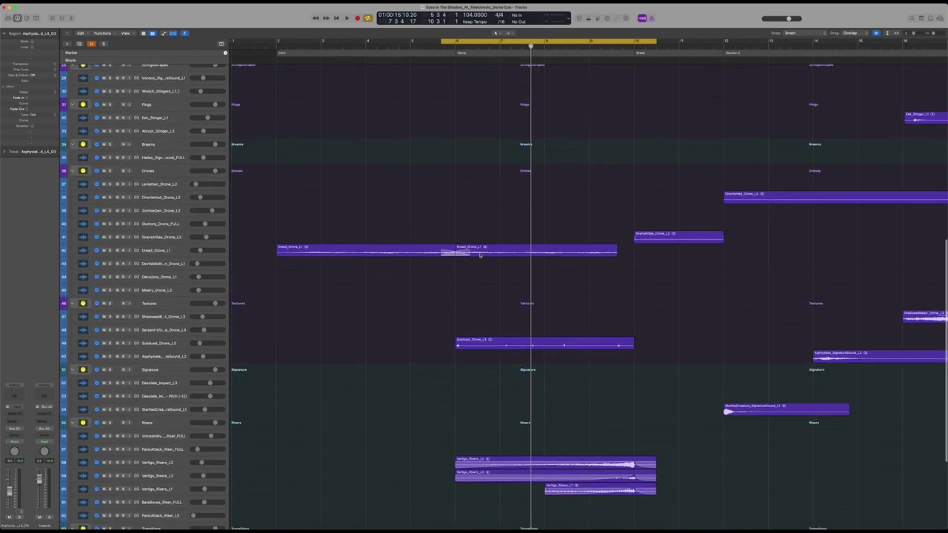
{"action": "left_click_drag", "start_coordinate": [455, 41], "coordinate": [704, 66]}
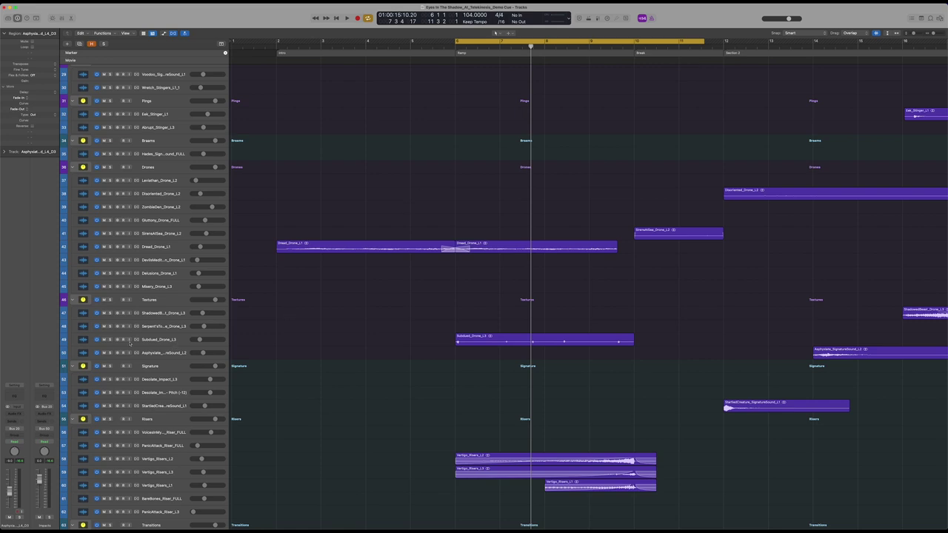
Step: Solo the Subdued_Drone_L3 track in the Textures group, play its region in the Ramp section and unsolo it
{"action": "left_click", "coordinate": [110, 339]}
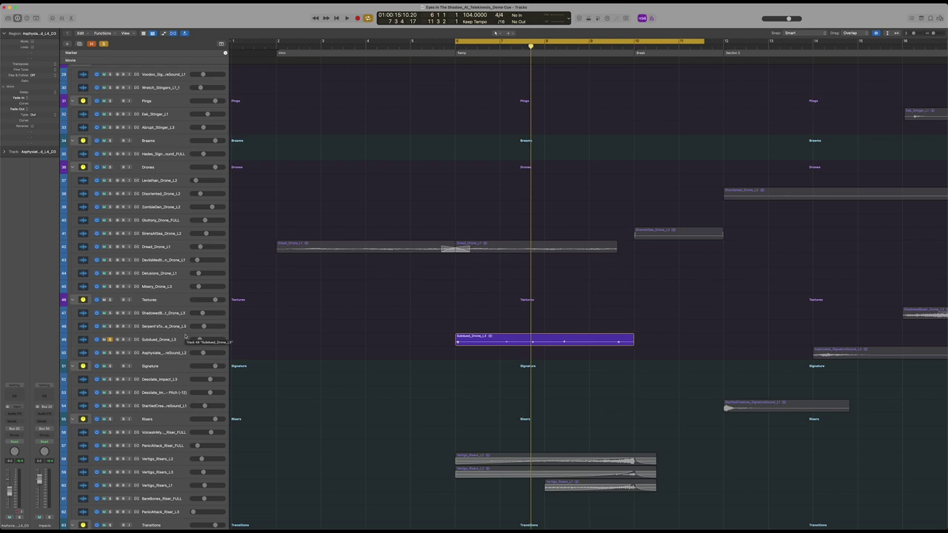
{"action": "left_click", "coordinate": [169, 342]}
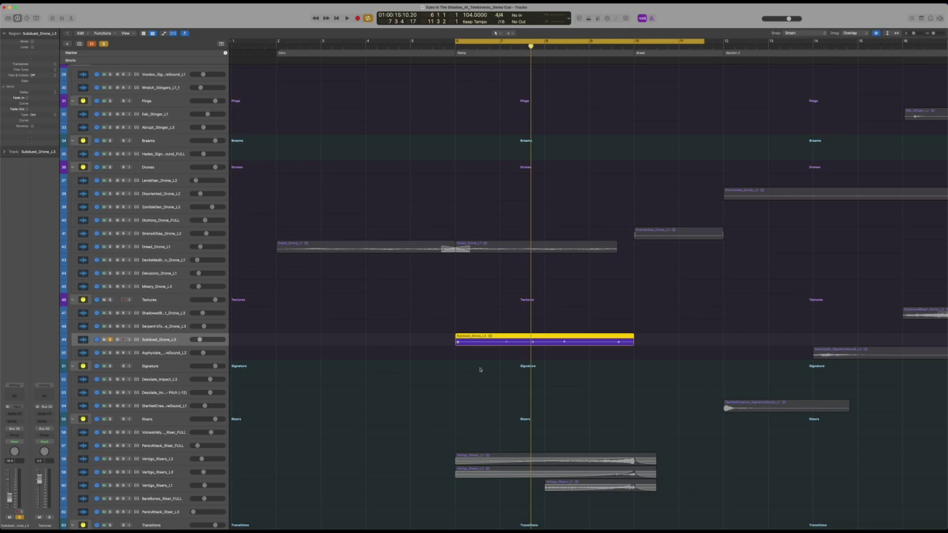
{"action": "key", "text": "space"}
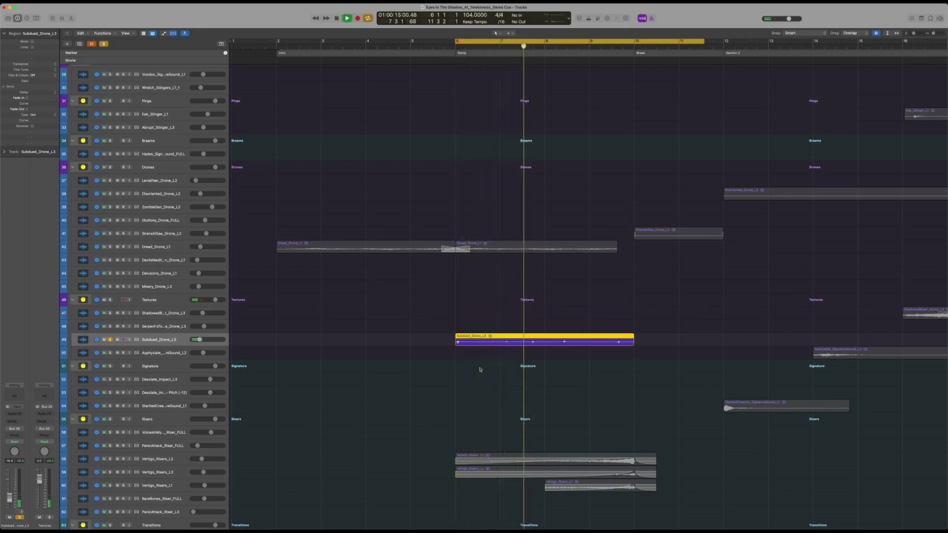
{"action": "key", "text": "super+Down"}
{"action": "key", "text": "super+Down"}
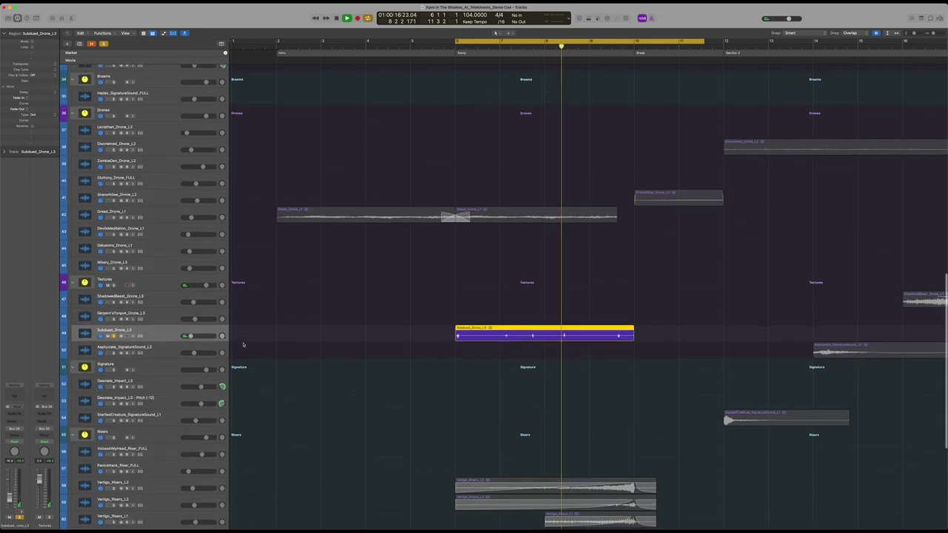
{"action": "scroll", "coordinate": [243, 344], "scroll_direction": "down", "scroll_amount": 1}
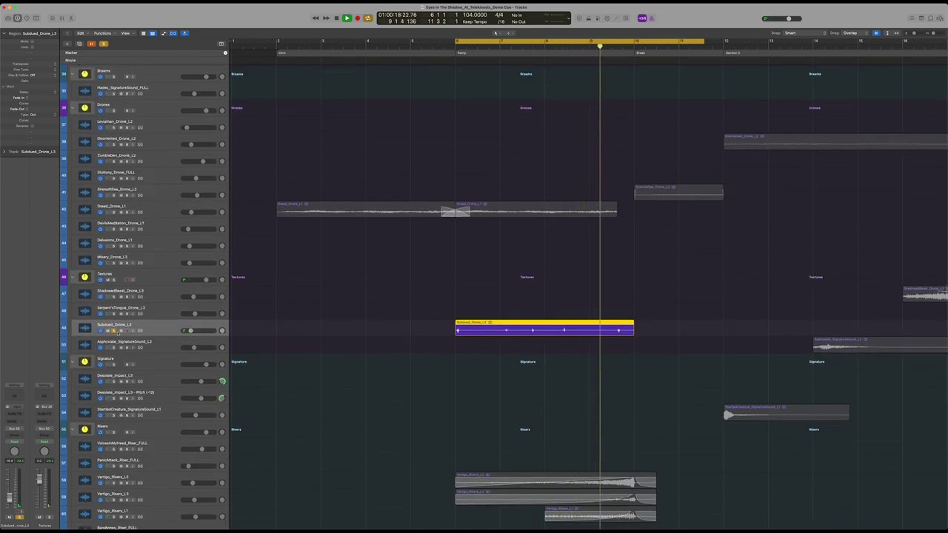
{"action": "key", "text": "space"}
{"action": "left_click", "coordinate": [115, 331]}
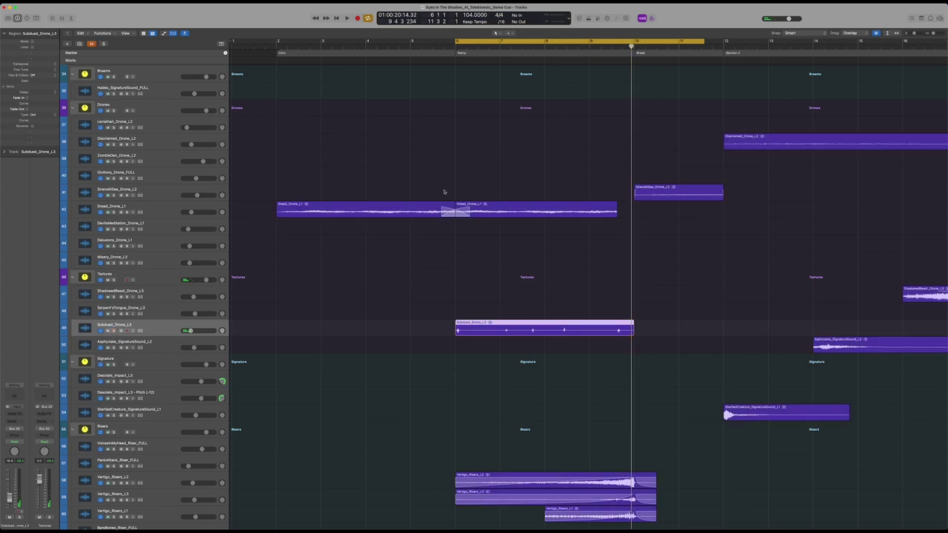
Step: Set the cycle range from bar 8 to mid bar 10, covering the end of the Ramp
{"action": "key", "text": "super+Up"}
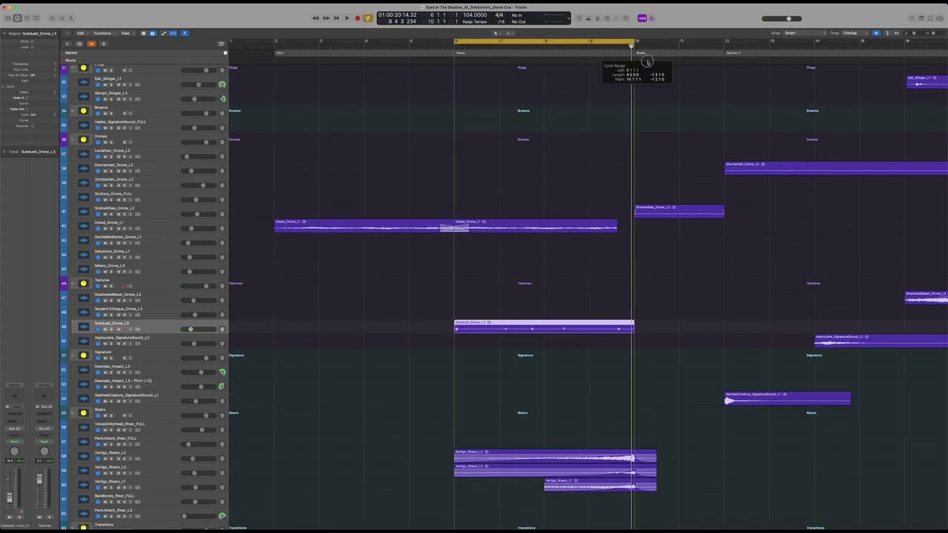
{"action": "scroll", "coordinate": [534, 324], "scroll_direction": "down", "scroll_amount": 5}
{"action": "scroll", "coordinate": [534, 323], "scroll_direction": "up", "scroll_amount": 1}
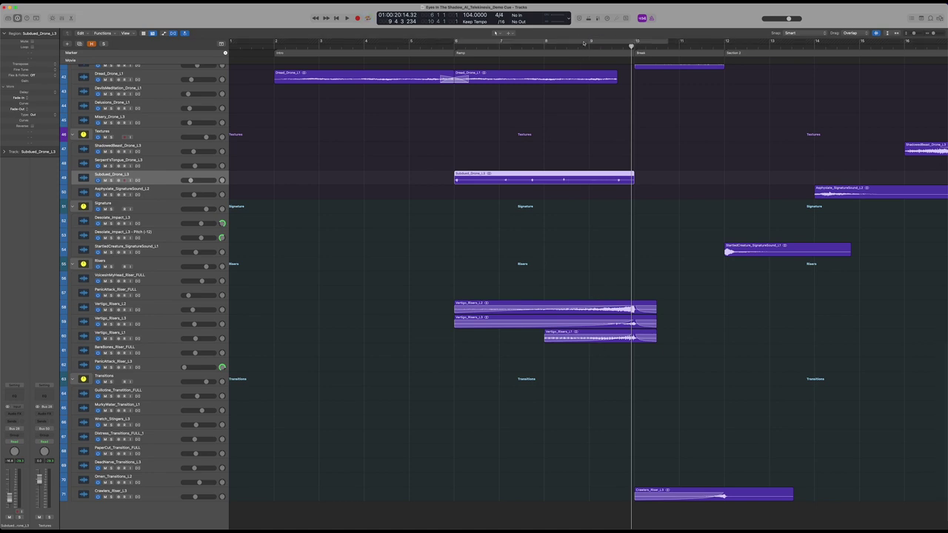
{"action": "left_click_drag", "start_coordinate": [589, 43], "coordinate": [632, 43]}
{"action": "left_click_drag", "start_coordinate": [548, 42], "coordinate": [654, 43]}
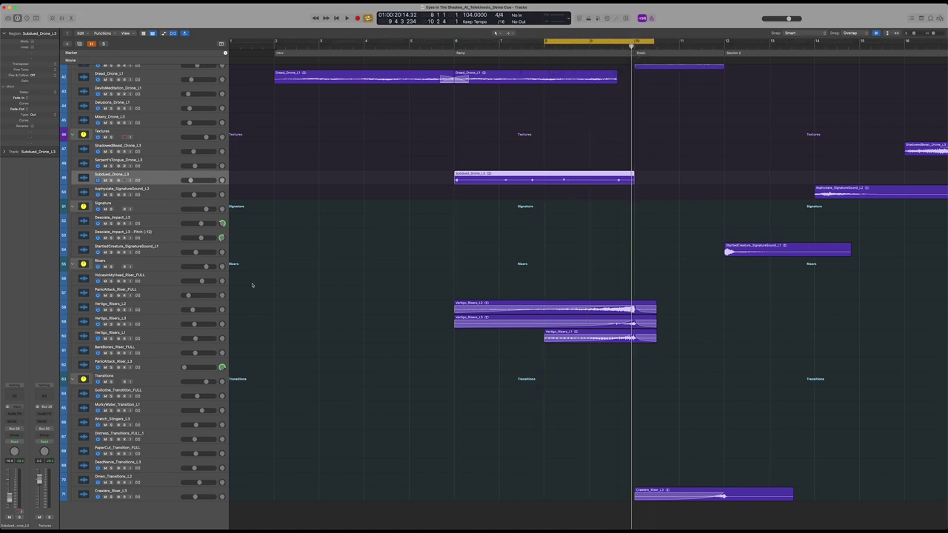
Step: Select the Vertigo_Risers_L2, Vertigo_Risers_L3 and Vertigo_Risers_L1 tracks together in the Risers group
{"action": "left_click", "coordinate": [176, 305]}
{"action": "key", "text": "super+Down"}
{"action": "key", "text": "super+Down"}
{"action": "key", "text": "super+Down"}
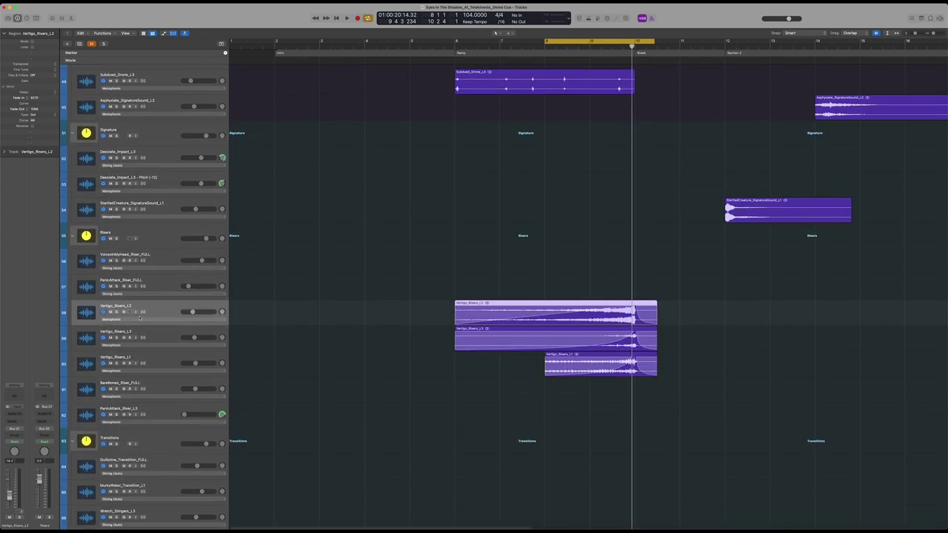
{"action": "left_click", "coordinate": [174, 362], "text": "shift"}
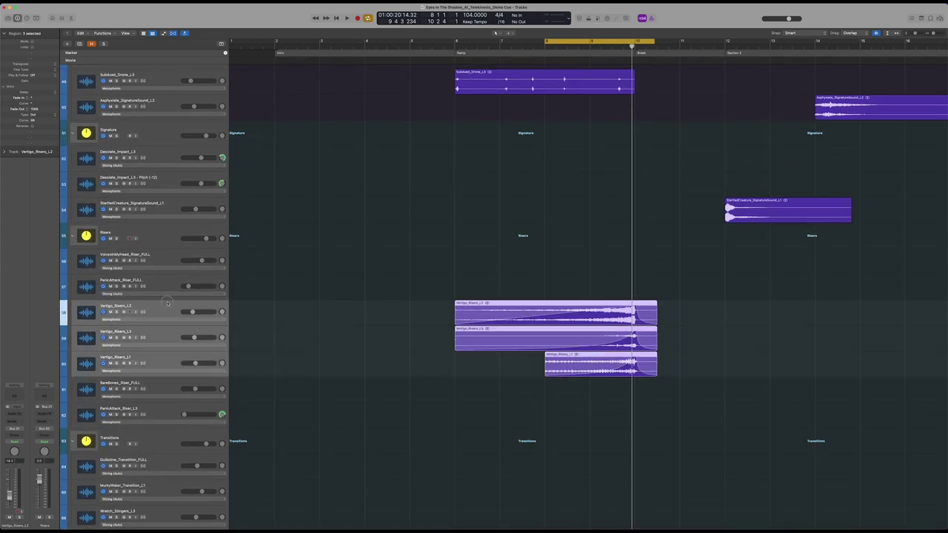
Step: Audition the Vertigo_Risers L2, L3 and L1 tracks one after another in solo within the cycle range
{"action": "left_click", "coordinate": [167, 303]}
{"action": "key", "text": "s"}
{"action": "key", "text": "space"}
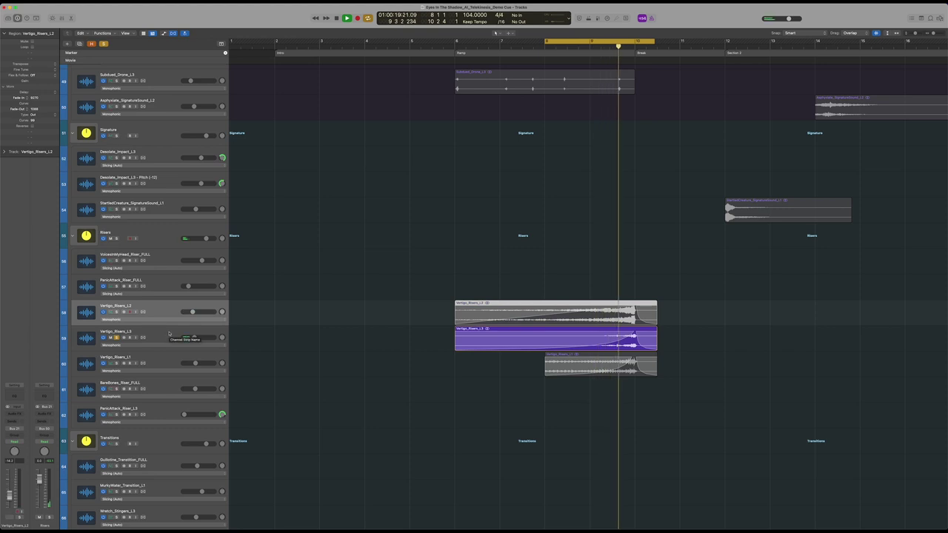
{"action": "left_click", "coordinate": [169, 359]}
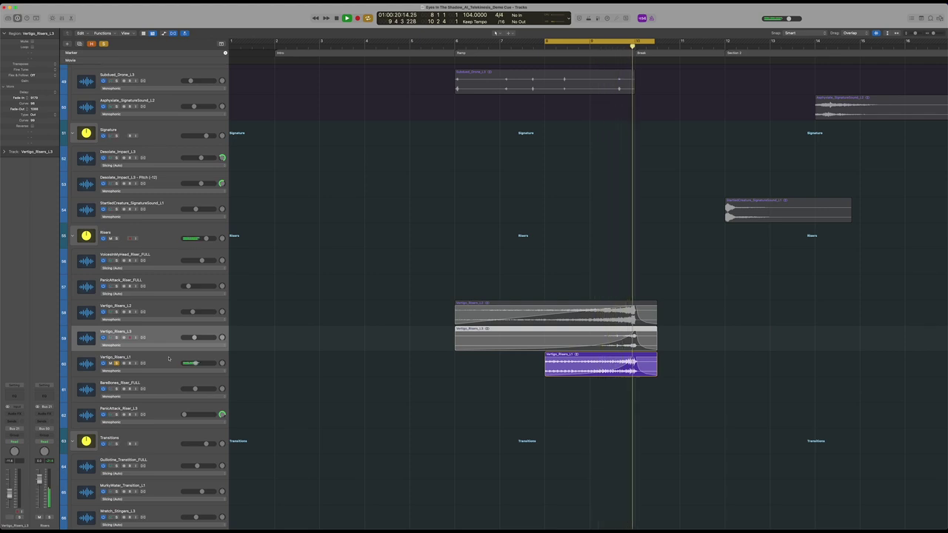
{"action": "key", "text": "space"}
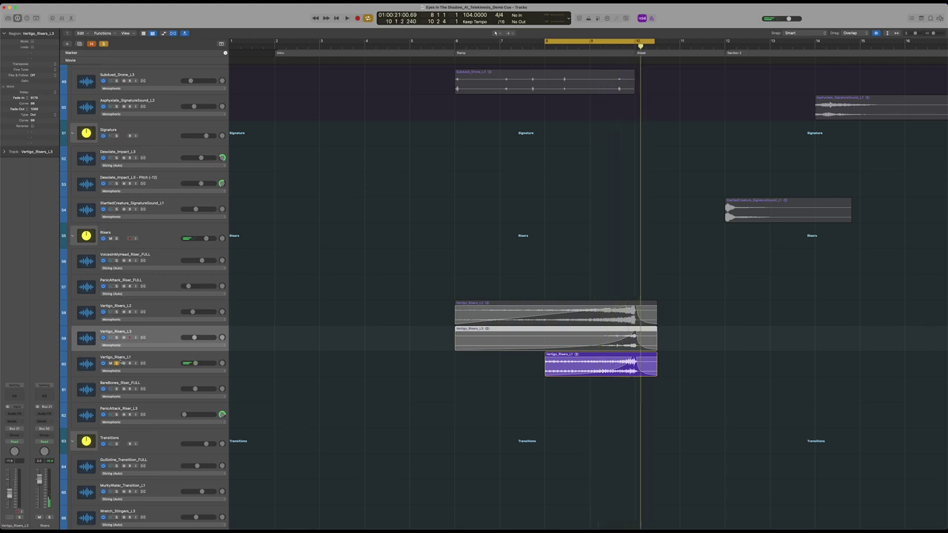
Step: Solo the whole Risers group instead, play the three Vertigo layers together into the Break, and turn off the cycle range
{"action": "key", "text": "super+a"}
{"action": "left_click", "coordinate": [116, 238]}
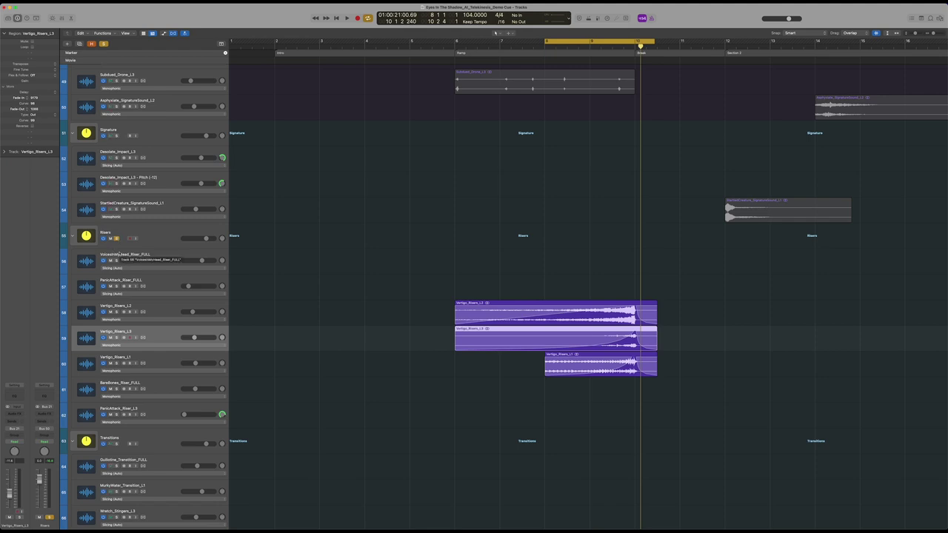
{"action": "key", "text": "space"}
{"action": "key", "text": "c"}
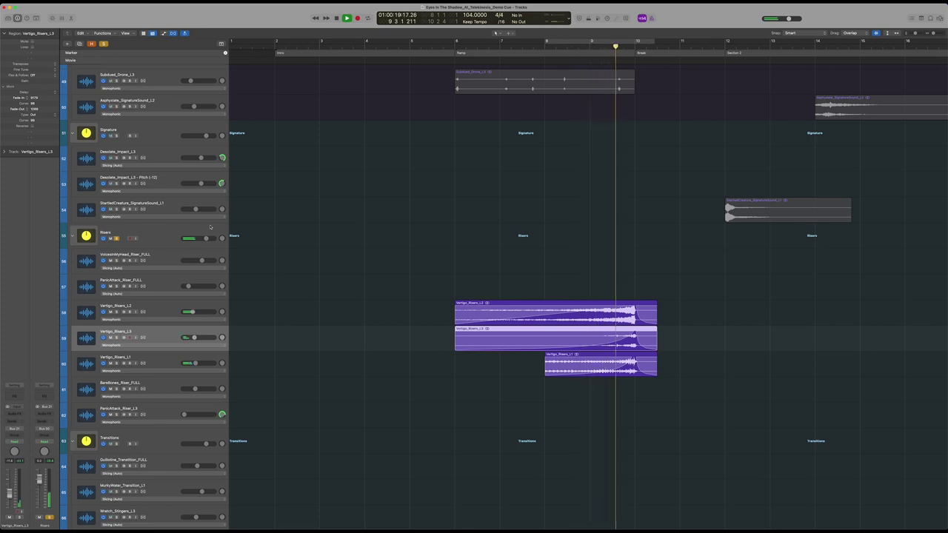
{"action": "key", "text": "space"}
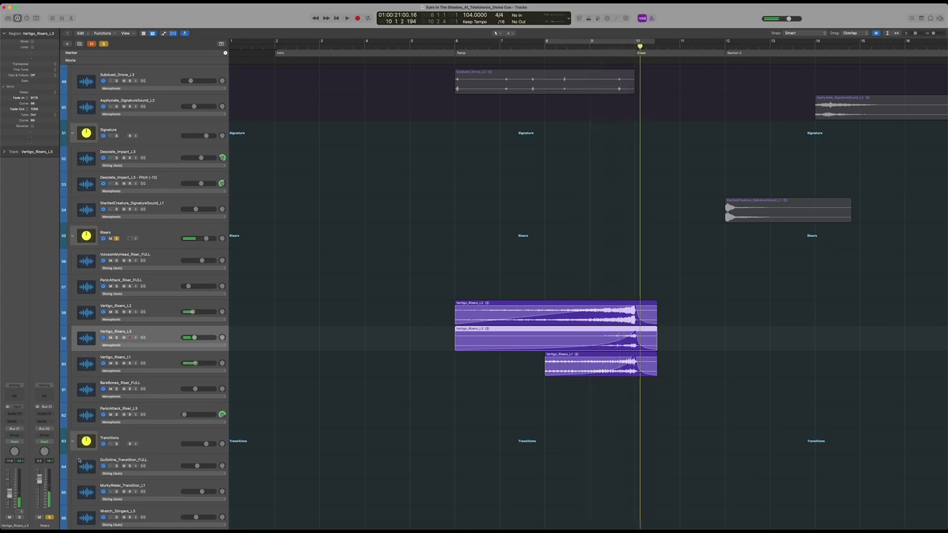
Step: Select the Vertigo_Risers_L2 and Vertigo_Risers_L1 tracks in turn to compare their regions
{"action": "left_click", "coordinate": [153, 315]}
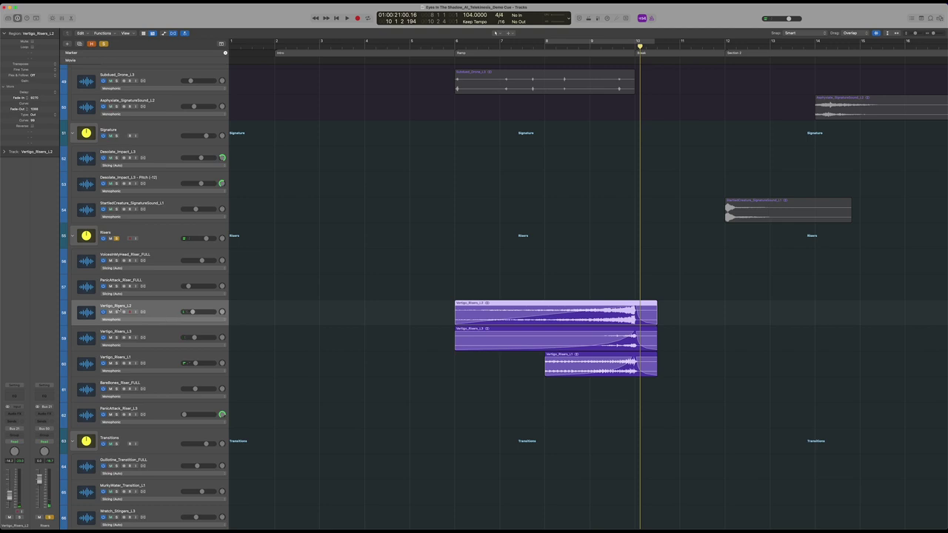
{"action": "left_click", "coordinate": [135, 361]}
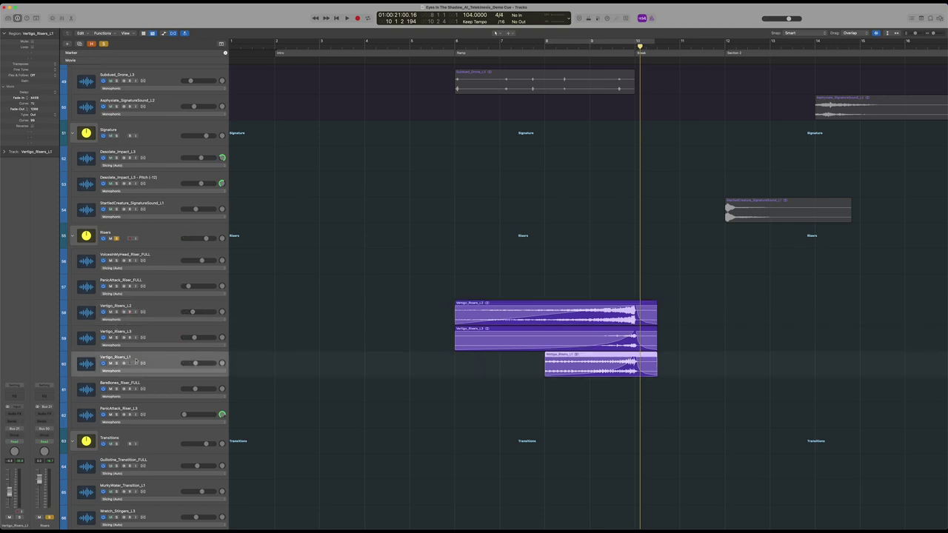
{"action": "left_click", "coordinate": [166, 337]}
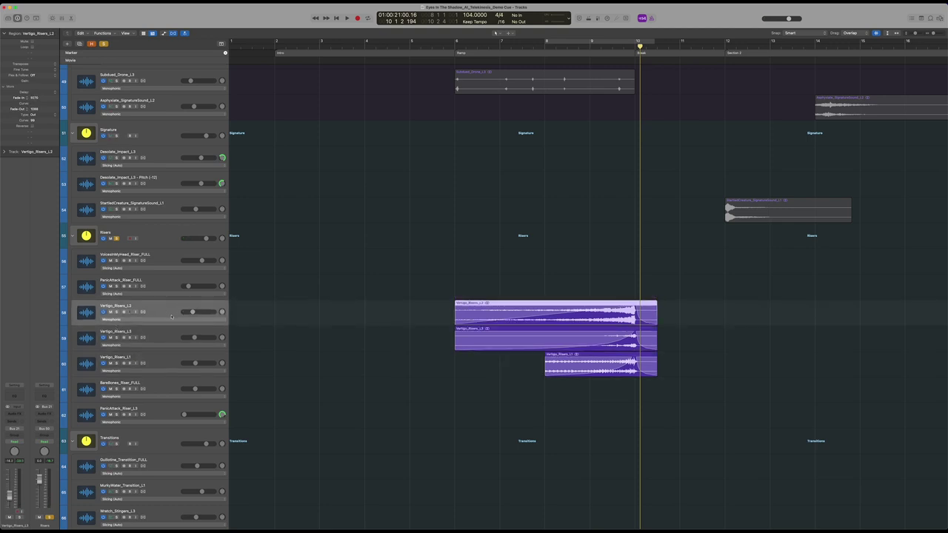
{"action": "left_click", "coordinate": [170, 355]}
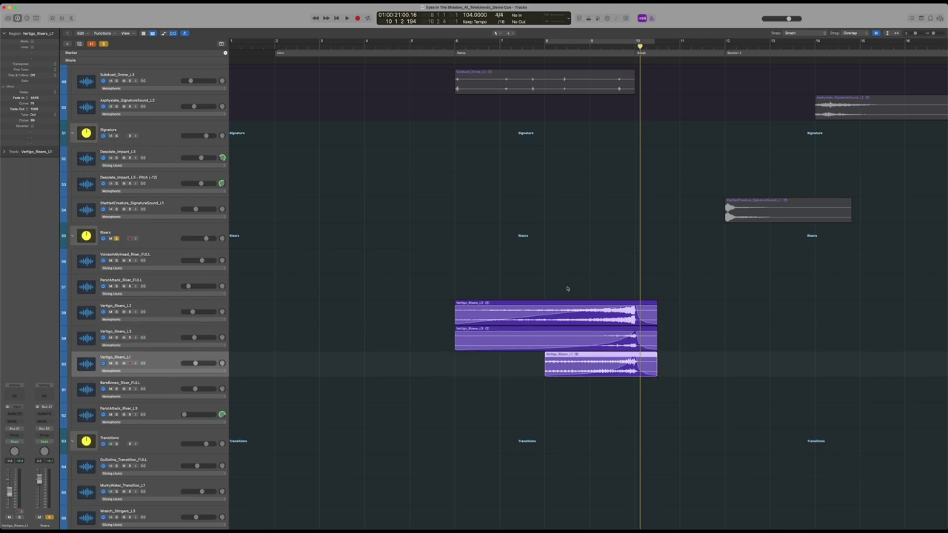
Step: Extend the cycle range to run from bar 8 to mid bar 13, across the Break into Section 2
{"action": "scroll", "coordinate": [567, 288], "scroll_direction": "up", "scroll_amount": 3}
{"action": "scroll", "coordinate": [535, 204], "scroll_direction": "down", "scroll_amount": 5}
{"action": "scroll", "coordinate": [534, 224], "scroll_direction": "up", "scroll_amount": 2}
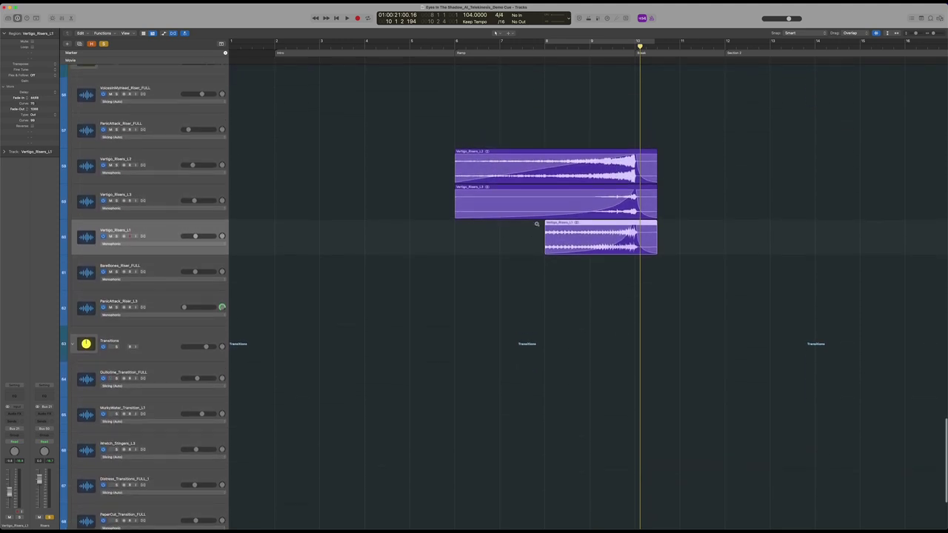
{"action": "scroll", "coordinate": [536, 224], "scroll_direction": "down", "scroll_amount": 5}
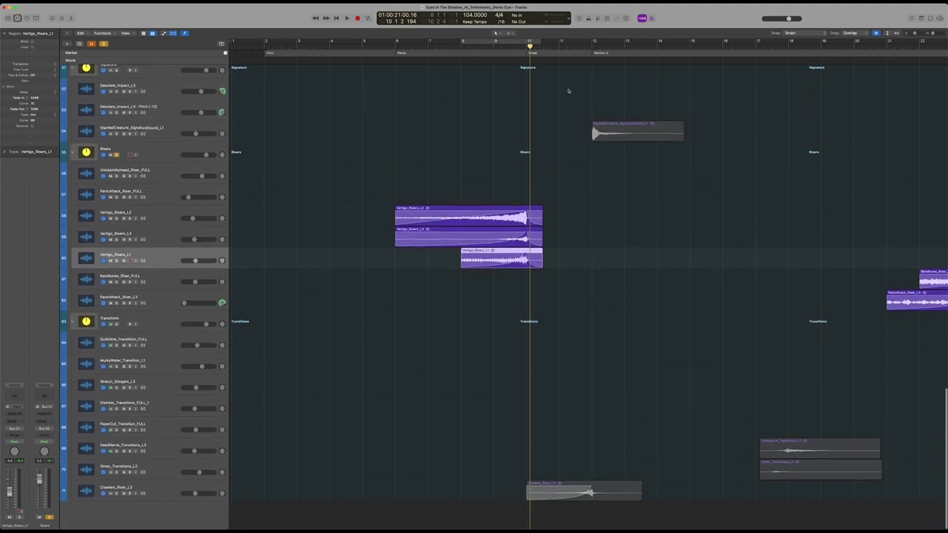
{"action": "scroll", "coordinate": [568, 92], "scroll_direction": "down", "scroll_amount": 4}
{"action": "left_click_drag", "start_coordinate": [526, 42], "coordinate": [643, 42]}
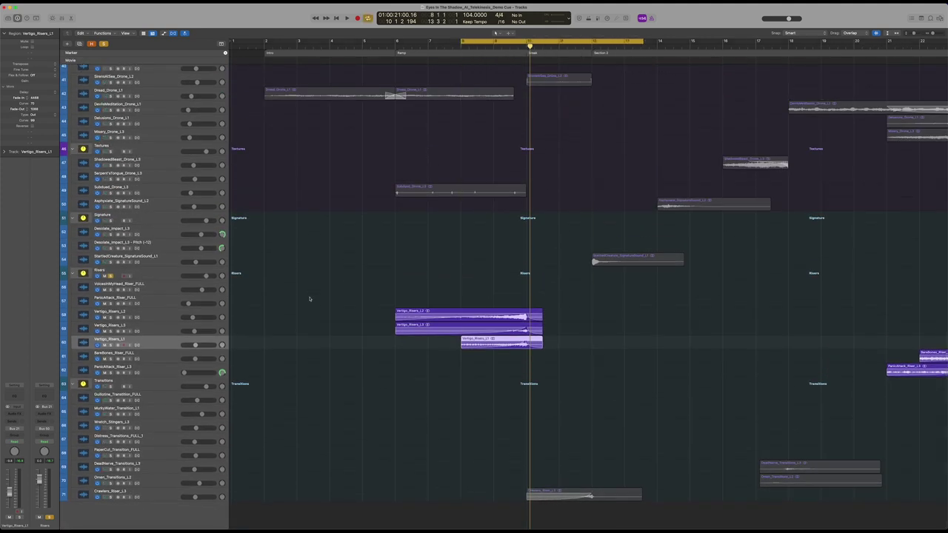
Step: Play the soloed Risers group from bar 8 into the Break and unsolo the group
{"action": "key", "text": "space"}
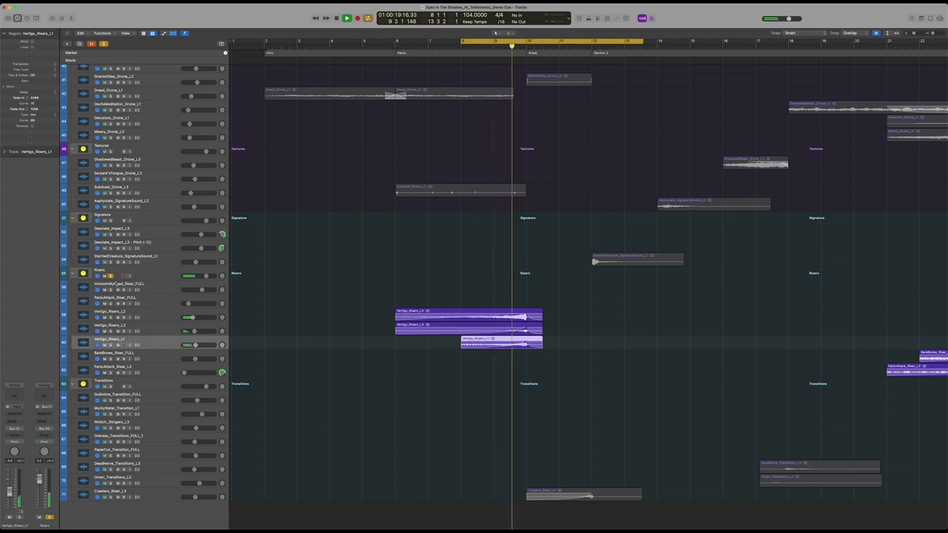
{"action": "key", "text": "space"}
{"action": "key", "text": "super+a"}
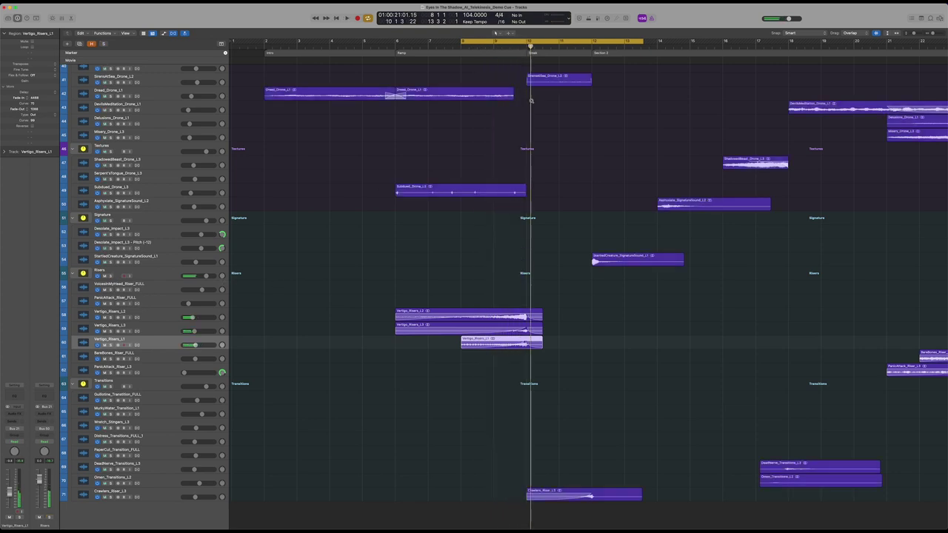
Step: Turn off the cycle range and play the full mix from just before the Break at bar 10 into Section 2
{"action": "scroll", "coordinate": [531, 101], "scroll_direction": "down", "scroll_amount": 5}
{"action": "scroll", "coordinate": [531, 100], "scroll_direction": "up", "scroll_amount": 5}
{"action": "scroll", "coordinate": [531, 102], "scroll_direction": "down", "scroll_amount": 5}
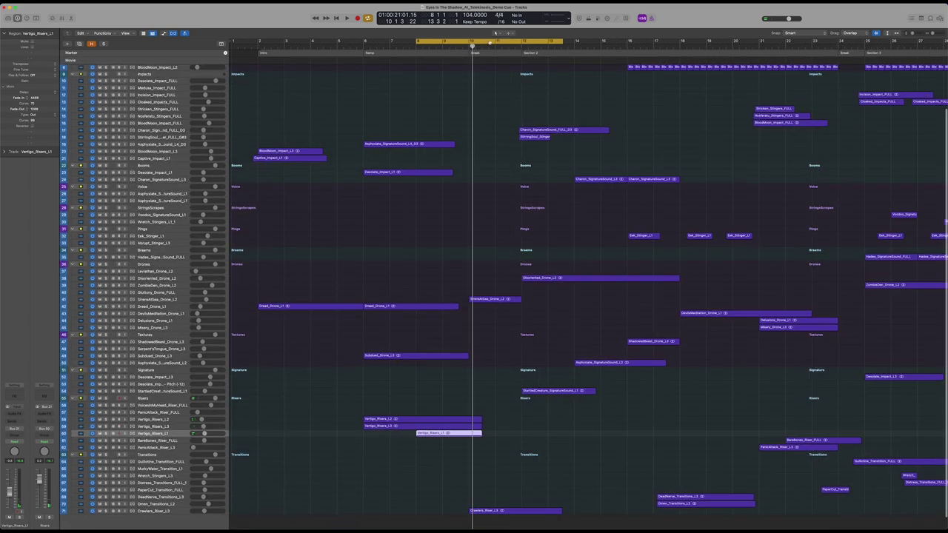
{"action": "left_click", "coordinate": [482, 42]}
{"action": "scroll", "coordinate": [457, 51], "scroll_direction": "down", "scroll_amount": 3}
{"action": "scroll", "coordinate": [457, 51], "scroll_direction": "right", "scroll_amount": 3}
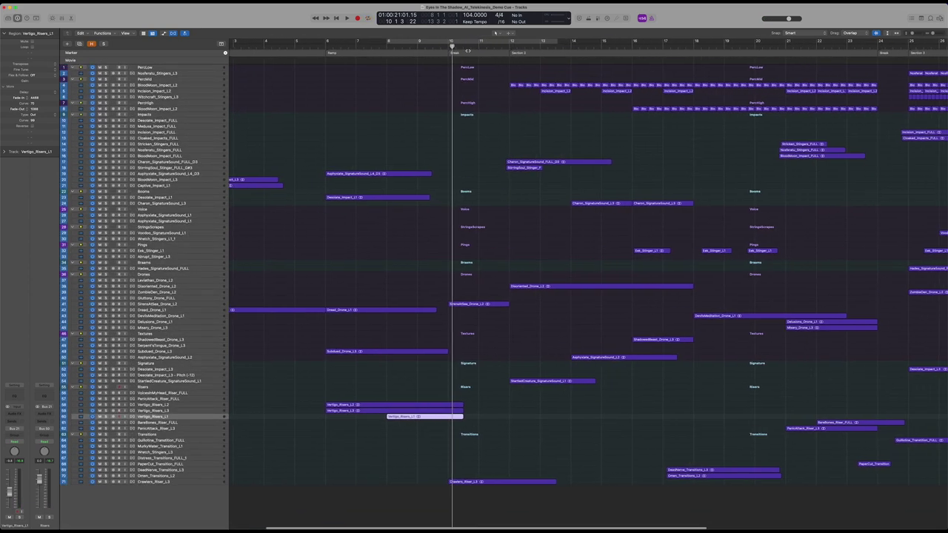
{"action": "left_click", "coordinate": [440, 48]}
{"action": "key", "text": "space"}
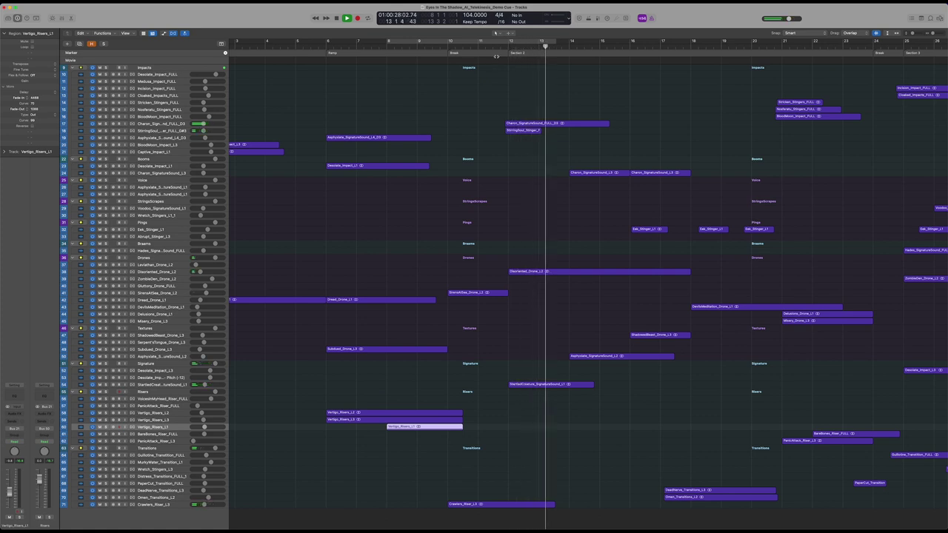
{"action": "key", "text": "space"}
{"action": "left_click_drag", "start_coordinate": [452, 43], "coordinate": [598, 43]}
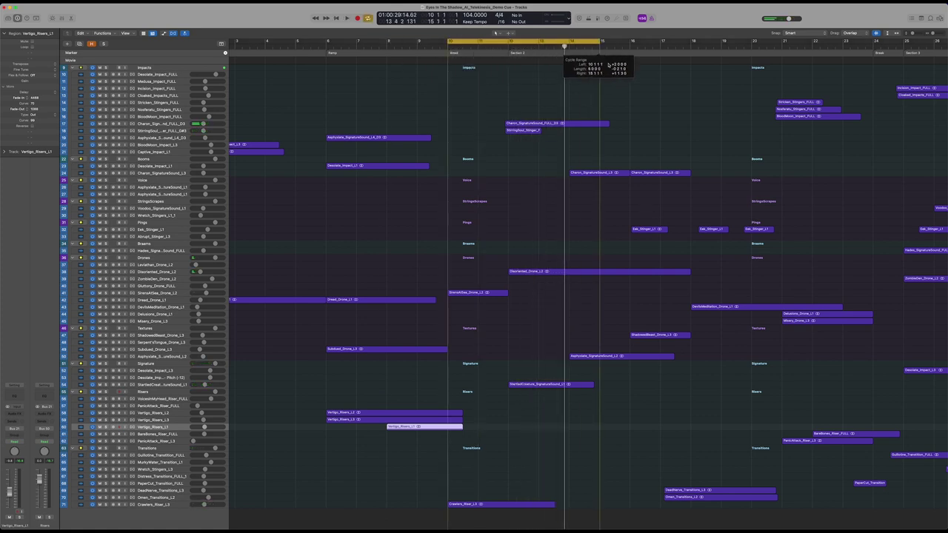
{"action": "key", "text": "super+Down"}
{"action": "key", "text": "super+Down"}
{"action": "key", "text": "super+Down"}
{"action": "scroll", "coordinate": [583, 89], "scroll_direction": "right", "scroll_amount": 2}
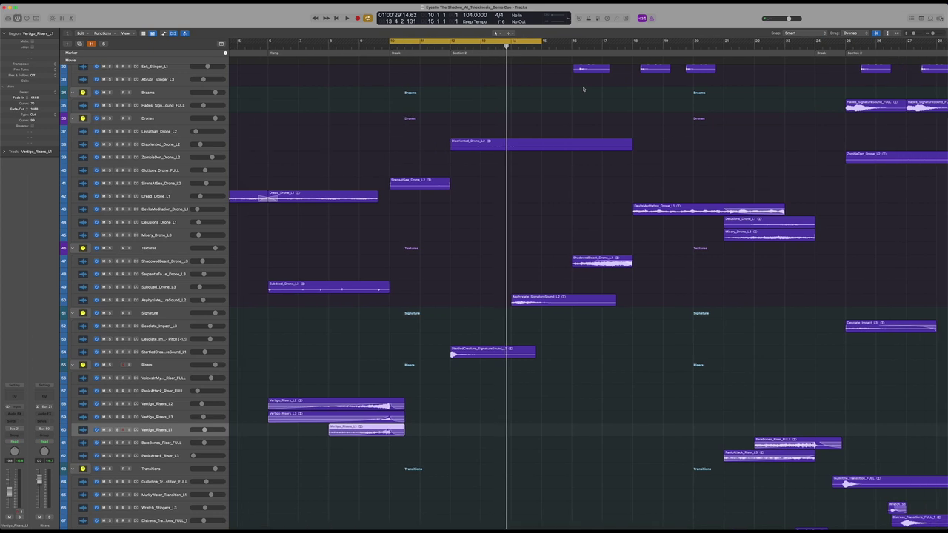
{"action": "key", "text": "c"}
{"action": "scroll", "coordinate": [568, 109], "scroll_direction": "down", "scroll_amount": 4}
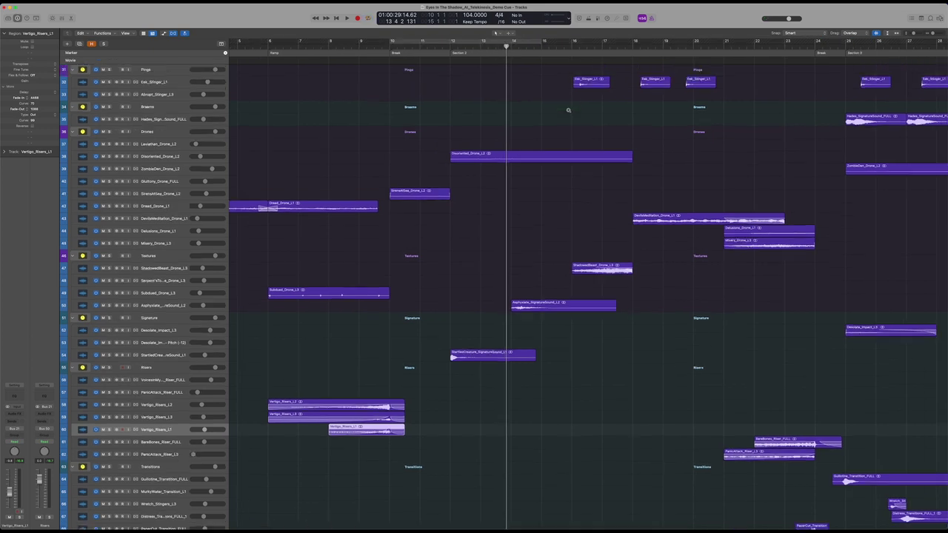
{"action": "scroll", "coordinate": [568, 111], "scroll_direction": "up", "scroll_amount": 3}
{"action": "scroll", "coordinate": [569, 111], "scroll_direction": "right", "scroll_amount": 2}
{"action": "scroll", "coordinate": [568, 112], "scroll_direction": "down", "scroll_amount": 3}
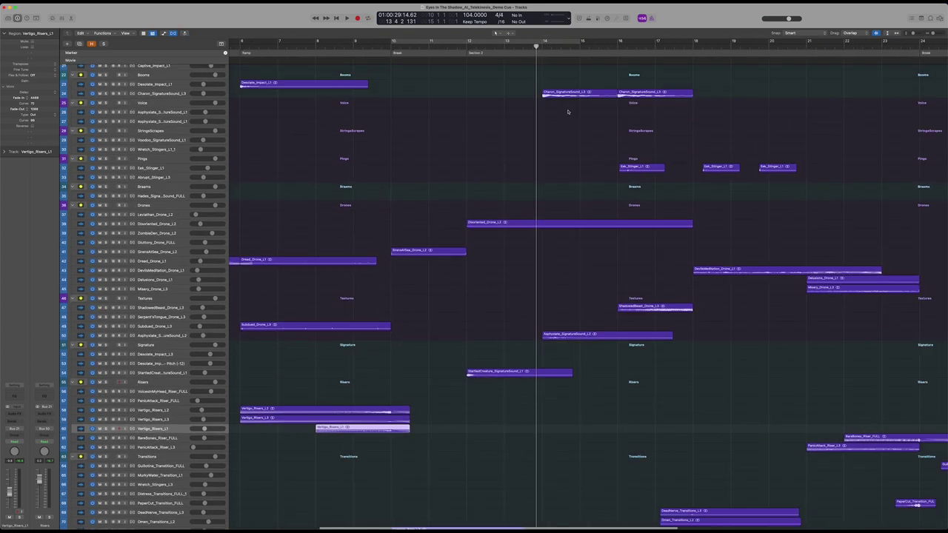
{"action": "scroll", "coordinate": [569, 112], "scroll_direction": "down", "scroll_amount": 2}
Step: Set a cycle range from mid bar 11 to bar 14 and solo the Crawlers_Riser_L3 track
{"action": "left_click_drag", "start_coordinate": [452, 42], "coordinate": [551, 43]}
{"action": "left_click", "coordinate": [179, 496]}
{"action": "key", "text": "super+Down"}
{"action": "key", "text": "super+Down"}
{"action": "key", "text": "super+Down"}
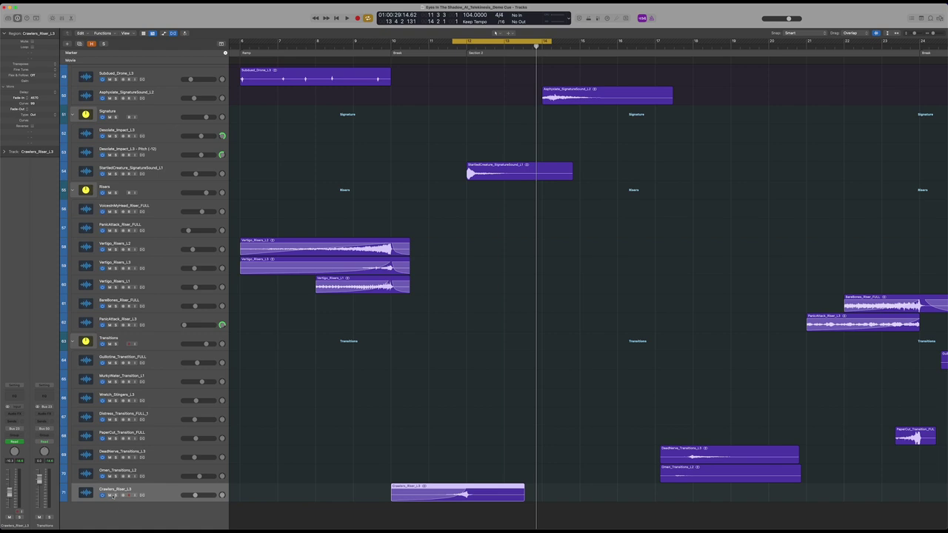
{"action": "left_click", "coordinate": [115, 495]}
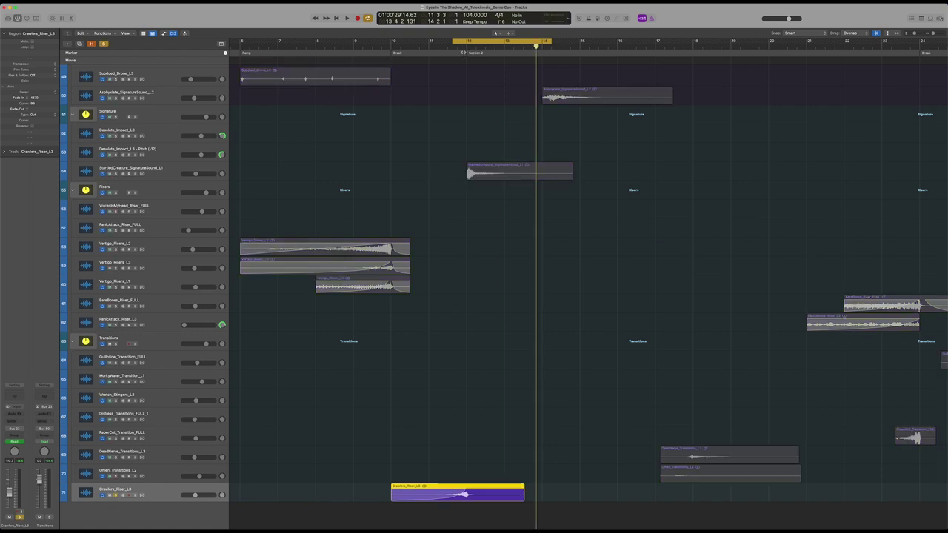
Step: Play the soloed Crawlers_Riser_L3 riser into the start of Section 2 and unsolo the track
{"action": "key", "text": "space"}
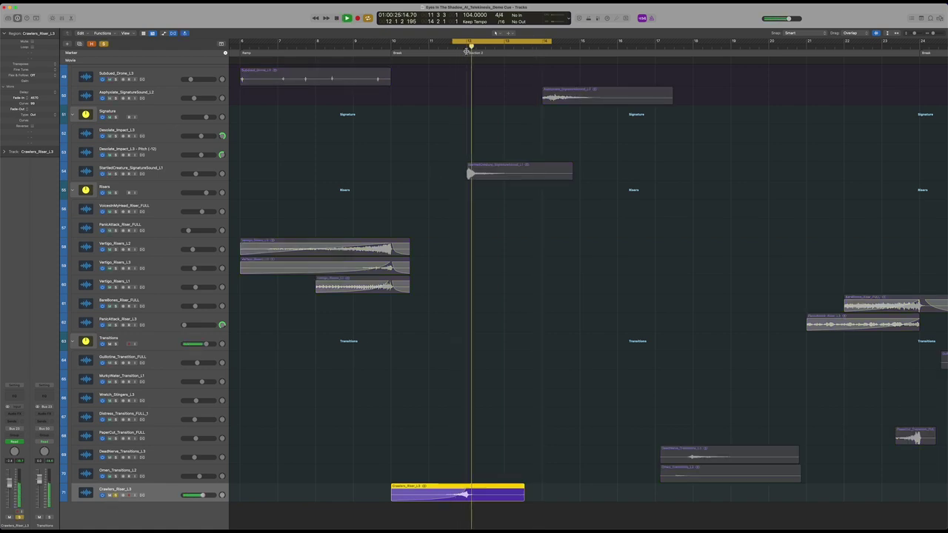
{"action": "left_click", "coordinate": [466, 50]}
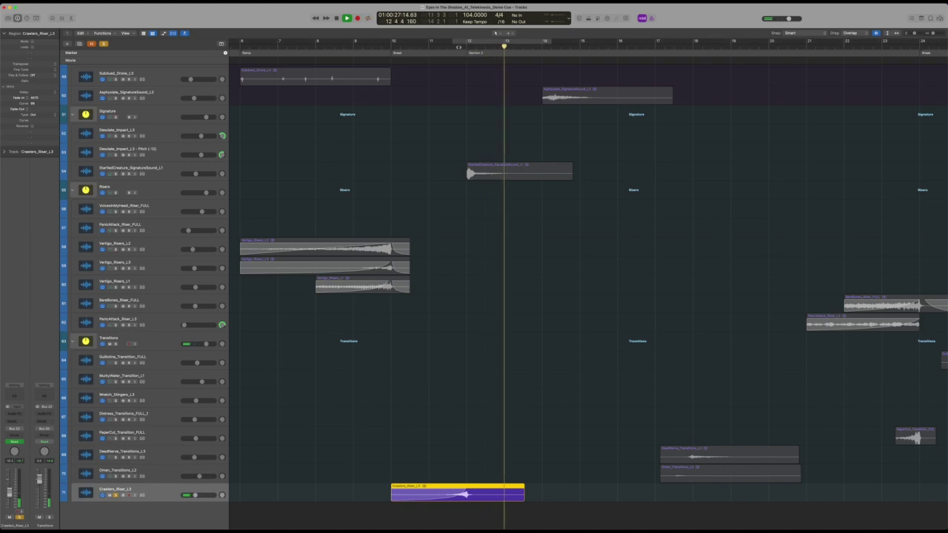
{"action": "key", "text": "super+Up"}
{"action": "key", "text": "super+Up"}
{"action": "key", "text": "space"}
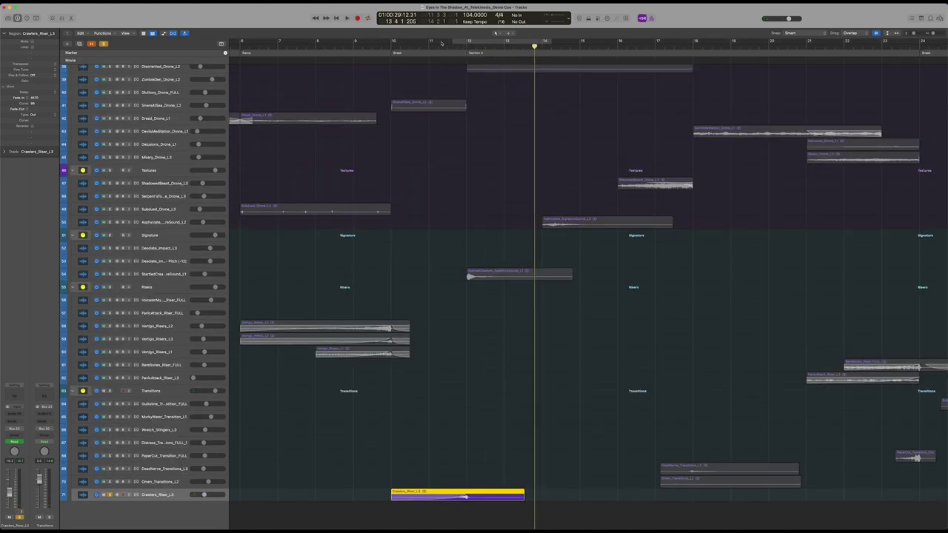
{"action": "left_click_drag", "start_coordinate": [441, 42], "coordinate": [768, 43]}
{"action": "left_click", "coordinate": [115, 494]}
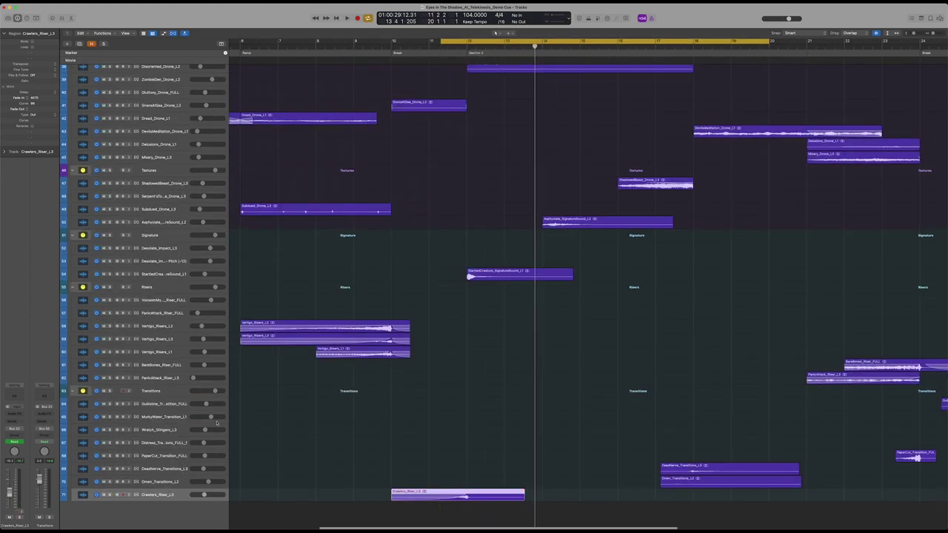
Step: Turn off the cycle range and play the full mix from mid bar 11 through the opening bars of Section 2
{"action": "key", "text": "c"}
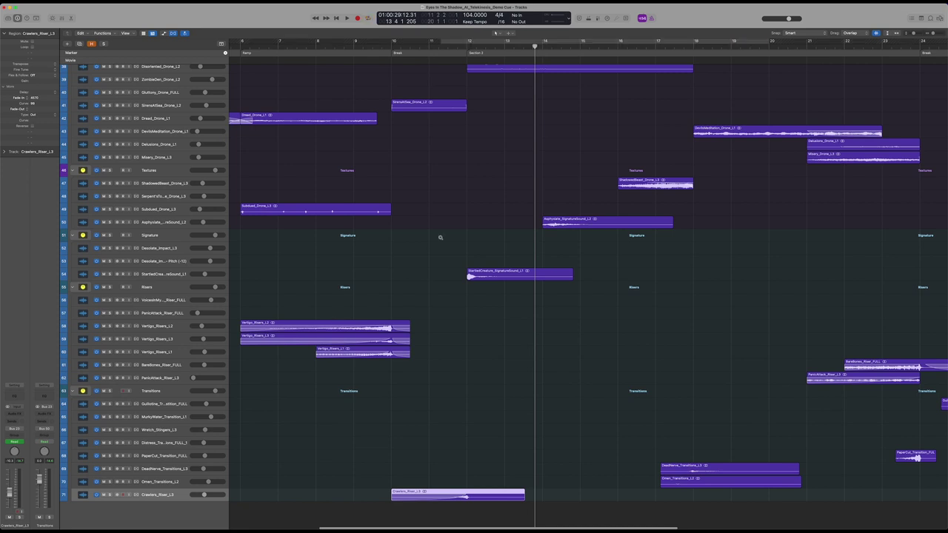
{"action": "key", "text": "super+Up"}
{"action": "key", "text": "super+Up"}
{"action": "key", "text": "super+Up"}
{"action": "key", "text": "super+Up"}
{"action": "key", "text": "super+Up"}
{"action": "key", "text": "super+Up"}
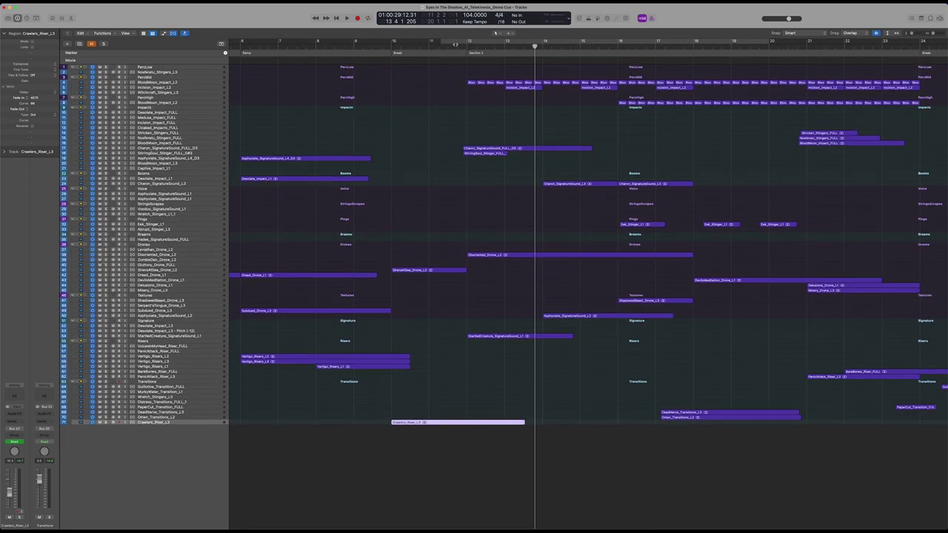
{"action": "left_click", "coordinate": [456, 46]}
{"action": "key", "text": "super+Down"}
{"action": "key", "text": "super+Down"}
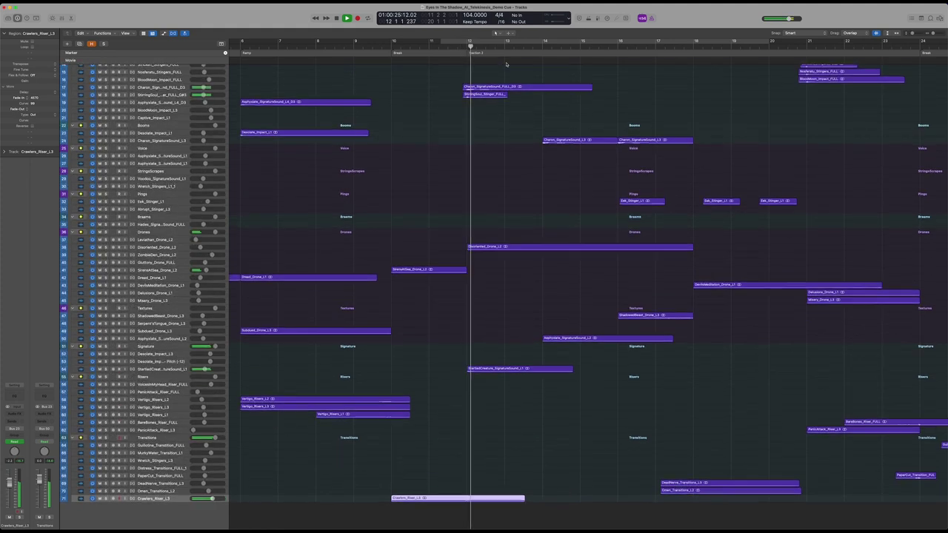
{"action": "scroll", "coordinate": [522, 100], "scroll_direction": "up", "scroll_amount": 2}
{"action": "scroll", "coordinate": [521, 99], "scroll_direction": "up", "scroll_amount": 5}
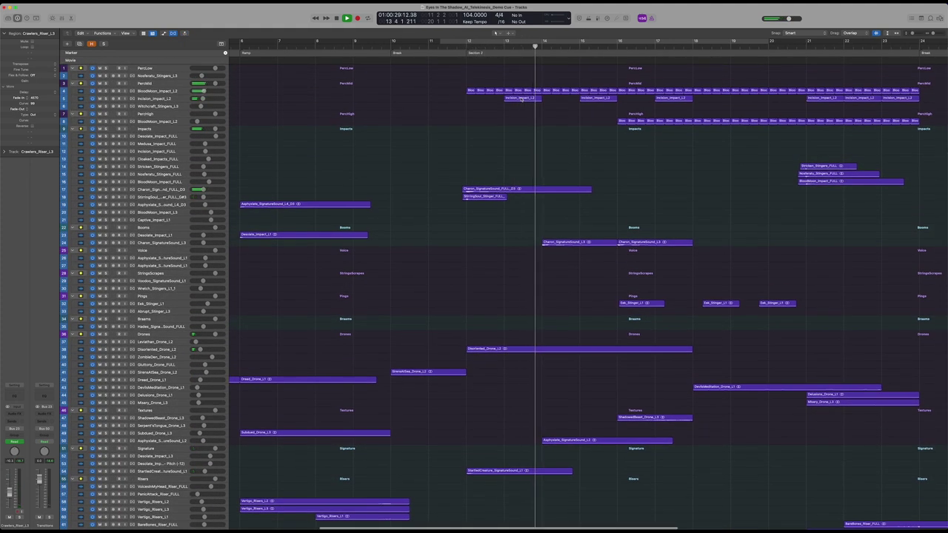
{"action": "scroll", "coordinate": [522, 99], "scroll_direction": "right", "scroll_amount": 5}
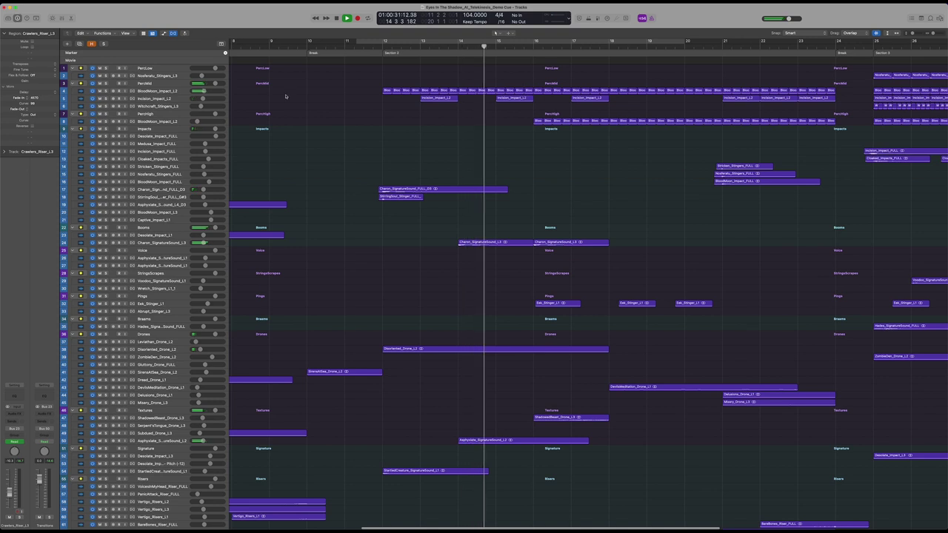
{"action": "key", "text": "space"}
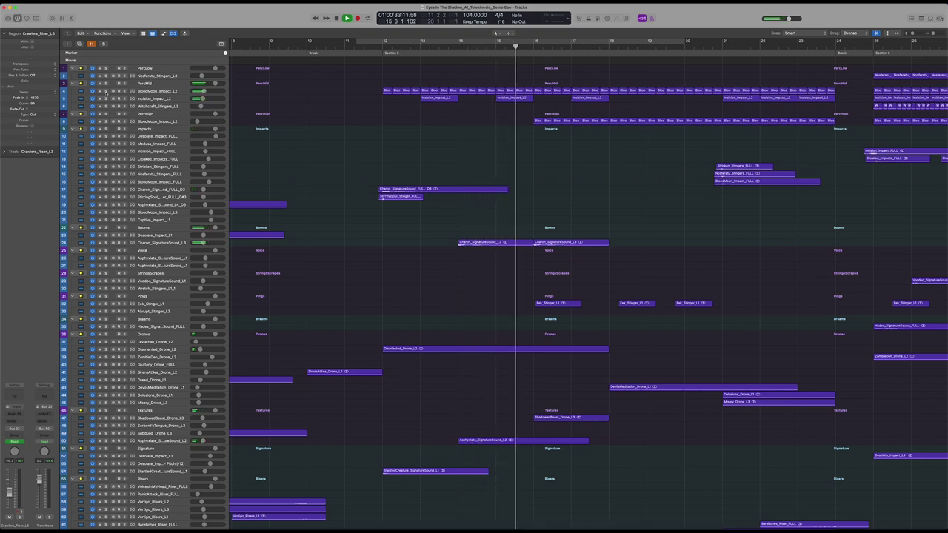
Step: Solo the BloodMoon_Impact_L2 track in the PercMid group and set the cycle range from bar 12 to bar 20
{"action": "left_click", "coordinate": [106, 91]}
{"action": "left_click_drag", "start_coordinate": [357, 42], "coordinate": [383, 41]}
{"action": "scroll", "coordinate": [432, 107], "scroll_direction": "up", "scroll_amount": 5}
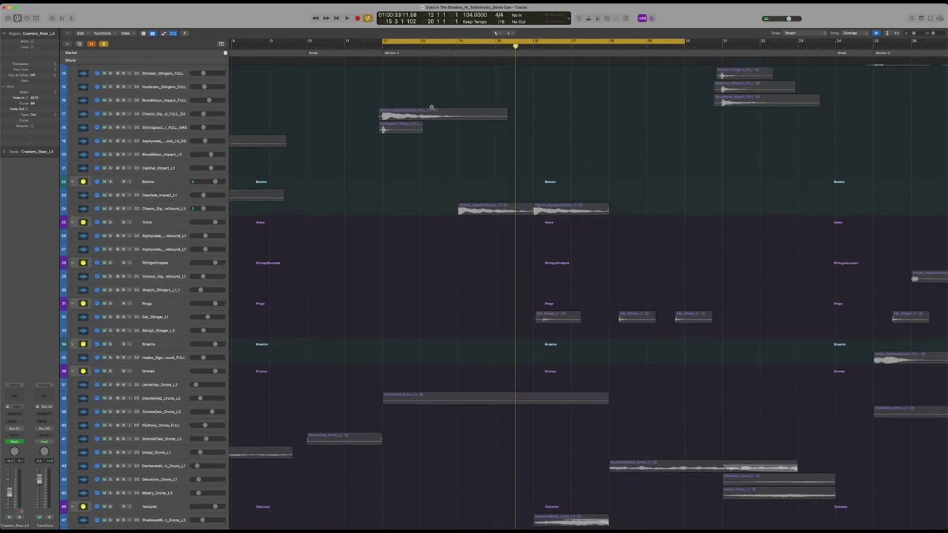
{"action": "scroll", "coordinate": [431, 107], "scroll_direction": "up", "scroll_amount": 10}
{"action": "scroll", "coordinate": [431, 109], "scroll_direction": "up", "scroll_amount": 3}
{"action": "scroll", "coordinate": [430, 113], "scroll_direction": "up", "scroll_amount": 5}
{"action": "scroll", "coordinate": [410, 200], "scroll_direction": "down", "scroll_amount": 1}
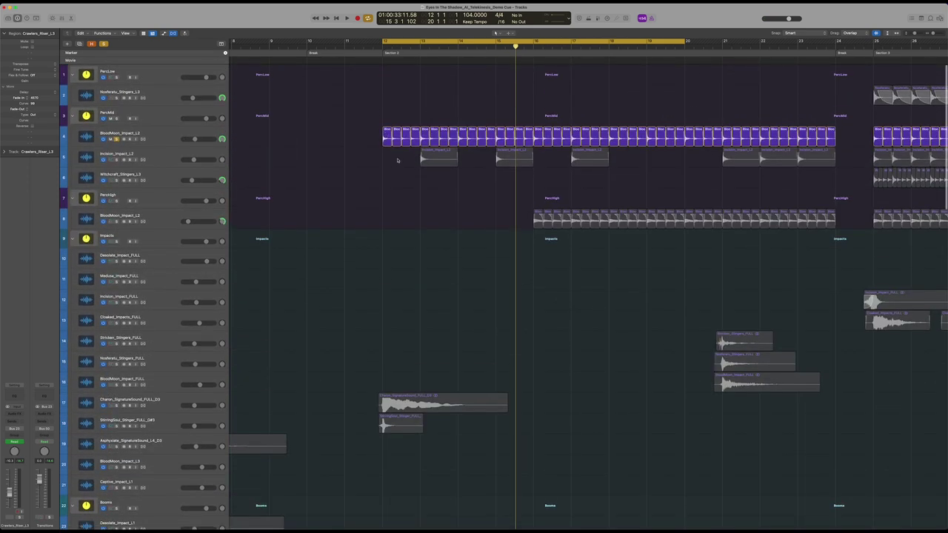
Step: Select the second to fourth BloodMoon_Impact_L2 hits of bar 12, and ready unsoloed, uncycled playback from the start of Section 2
{"action": "left_click_drag", "start_coordinate": [396, 160], "coordinate": [413, 145]}
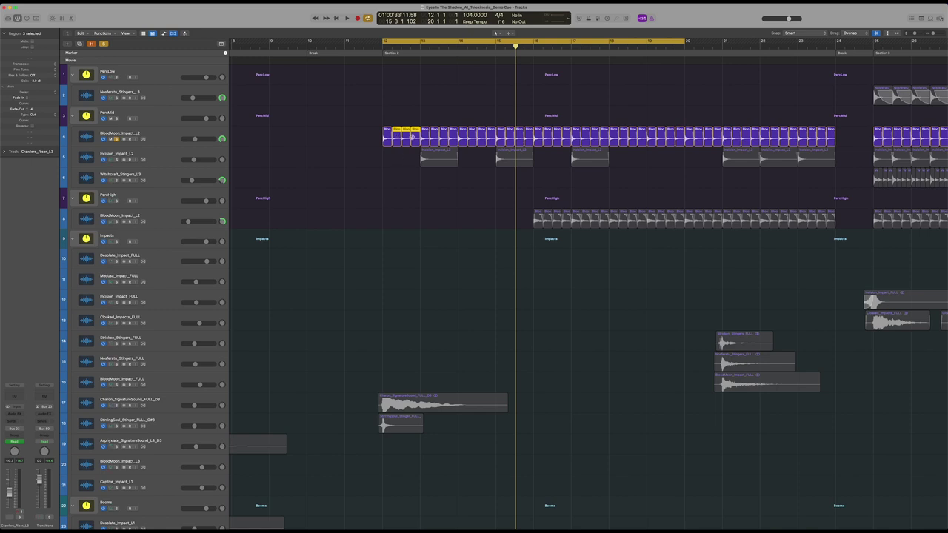
{"action": "scroll", "coordinate": [411, 137], "scroll_direction": "up", "scroll_amount": 3}
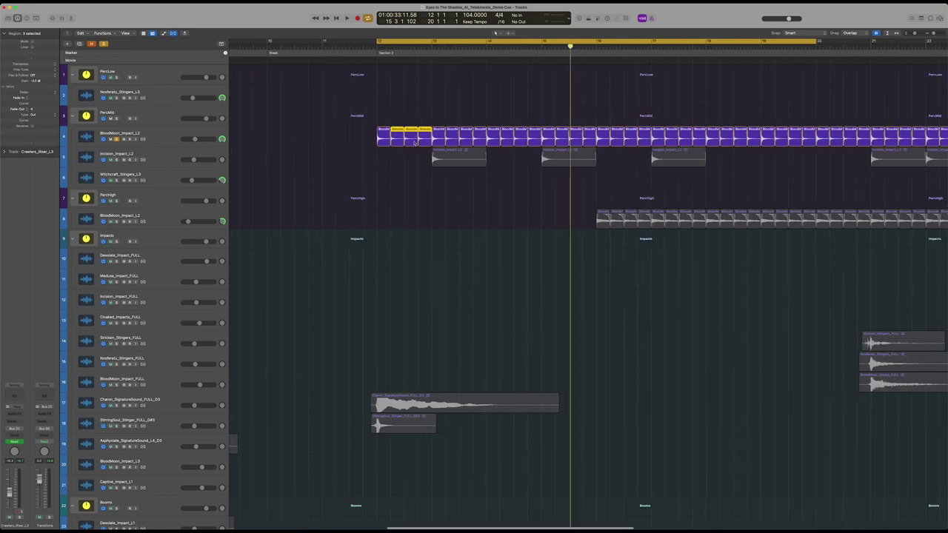
{"action": "left_click", "coordinate": [378, 47]}
{"action": "left_click", "coordinate": [117, 139]}
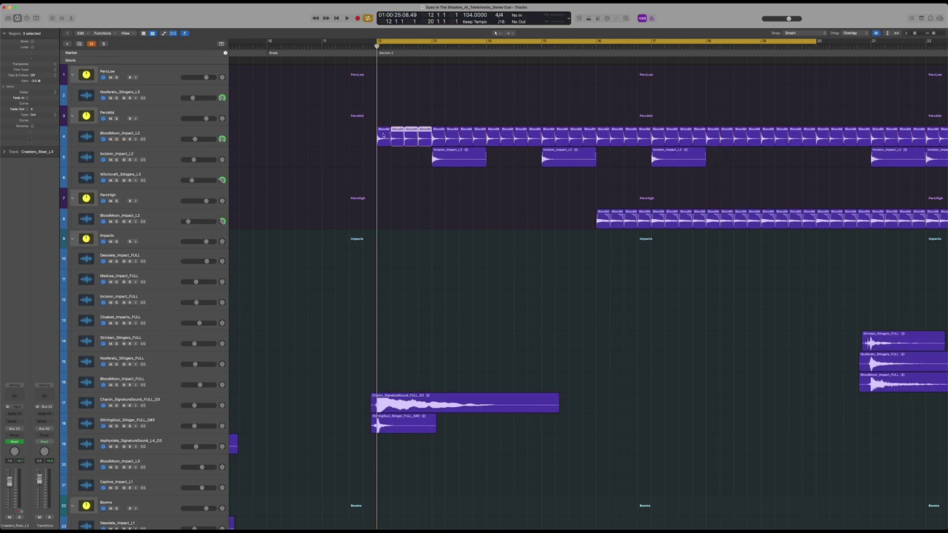
{"action": "left_click", "coordinate": [385, 42]}
{"action": "scroll", "coordinate": [386, 50], "scroll_direction": "down", "scroll_amount": 3}
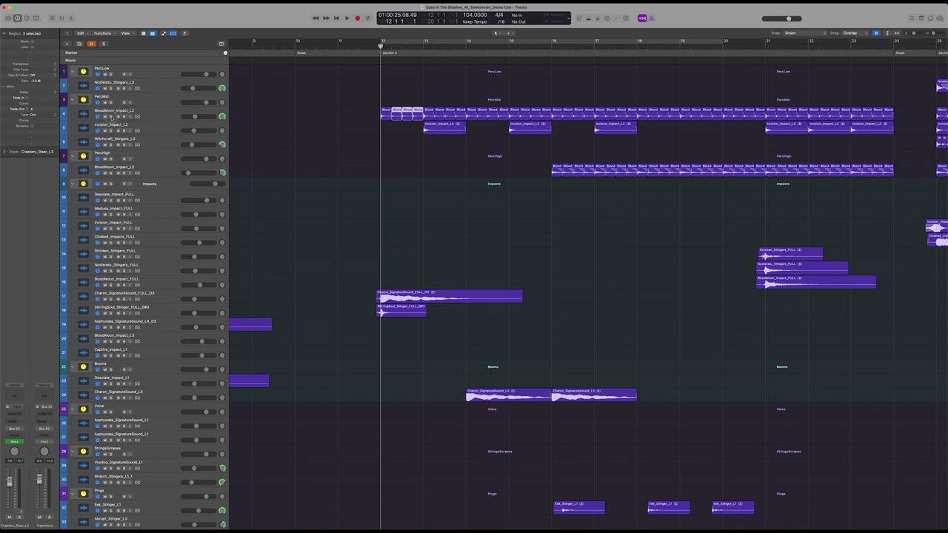
Step: Solo the PercMid BloodMoon_Impact_L2 track, play it from bar 12 into bar 14, and unsolo it
{"action": "key", "text": "ctrl+s"}
{"action": "key", "text": "space"}
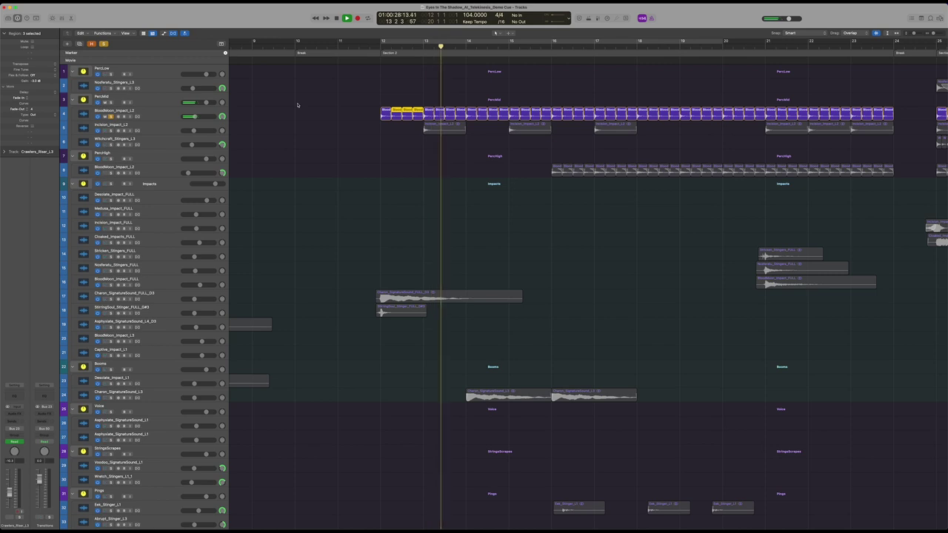
{"action": "key", "text": "space"}
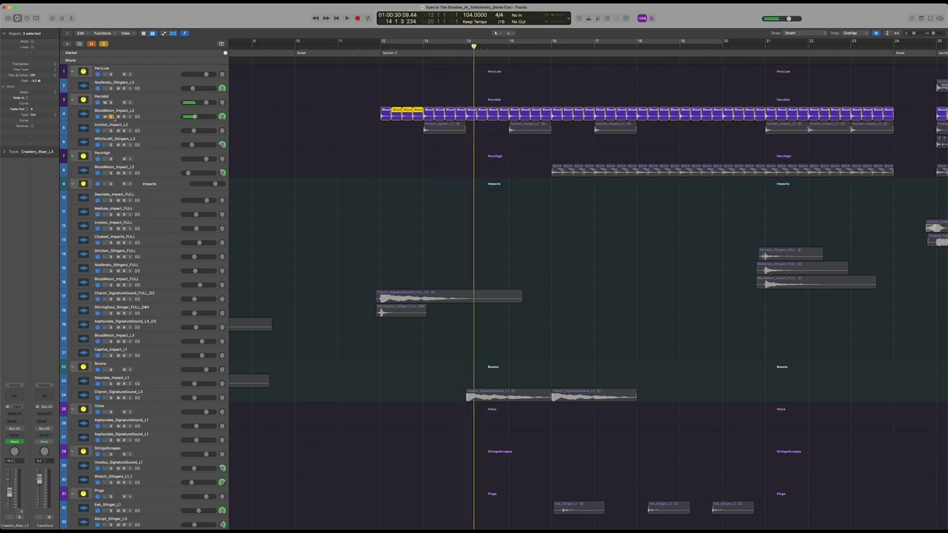
{"action": "key", "text": "ctrl+s"}
Step: Set the cycle range from bar 12 to bar 23 and select the PercMid BloodMoon_Impact_L2 regions within it
{"action": "left_click_drag", "start_coordinate": [384, 42], "coordinate": [850, 43]}
{"action": "left_click", "coordinate": [174, 115]}
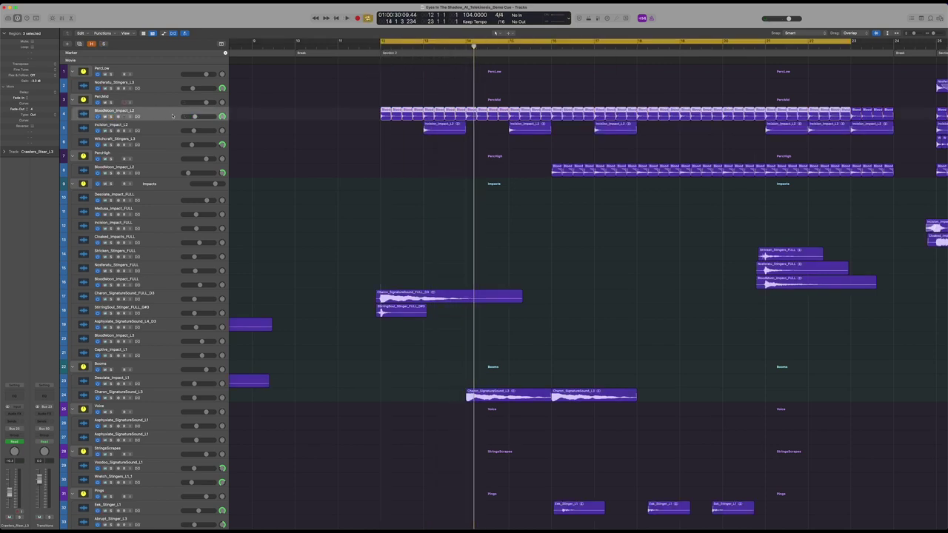
{"action": "key", "text": "super+Up"}
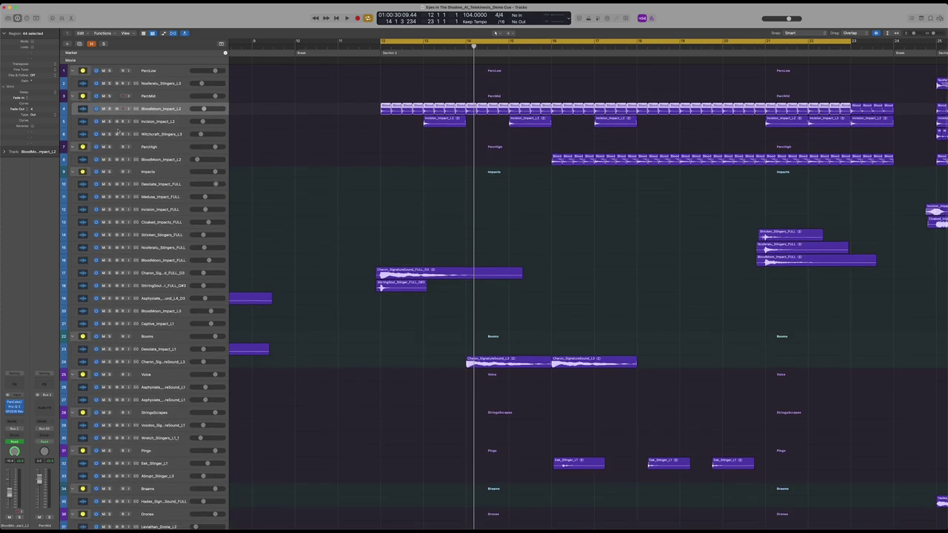
Step: Solo the Incision_Impact_L2 track in the PercMid group, turn off the cycle range, and place the playhead in late bar 12
{"action": "left_click", "coordinate": [109, 122]}
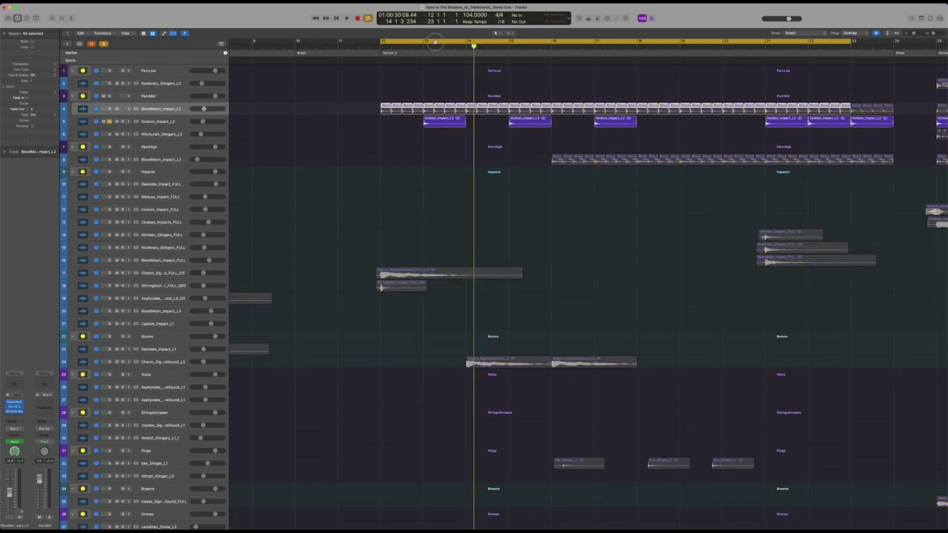
{"action": "left_click", "coordinate": [435, 43]}
{"action": "left_click", "coordinate": [413, 47]}
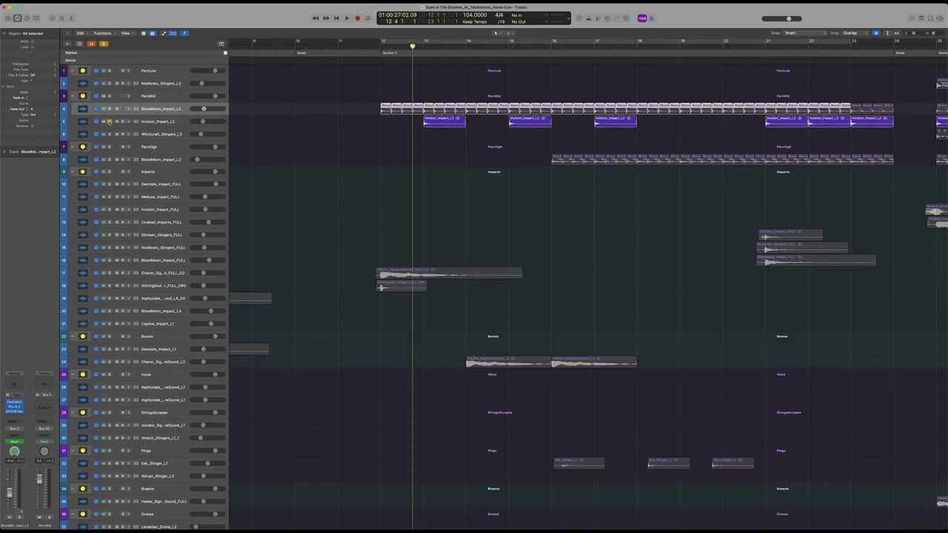
Step: Switch the solo from Incision_Impact_L2 to the whole PercMid group, play it from late bar 12 into bar 15, and unsolo it
{"action": "left_click", "coordinate": [108, 121]}
{"action": "left_click", "coordinate": [110, 96]}
{"action": "key", "text": "space"}
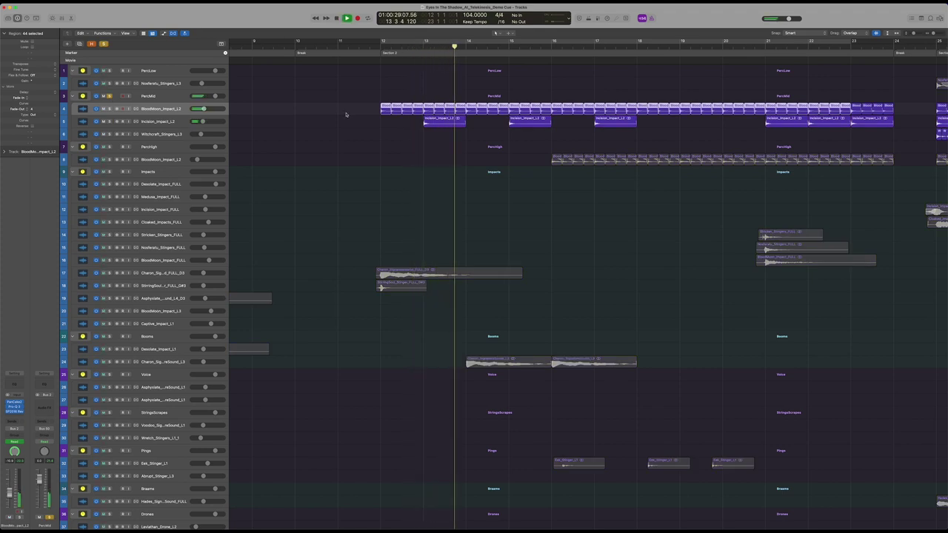
{"action": "scroll", "coordinate": [380, 126], "scroll_direction": "down", "scroll_amount": 3}
{"action": "scroll", "coordinate": [379, 126], "scroll_direction": "down", "scroll_amount": 2}
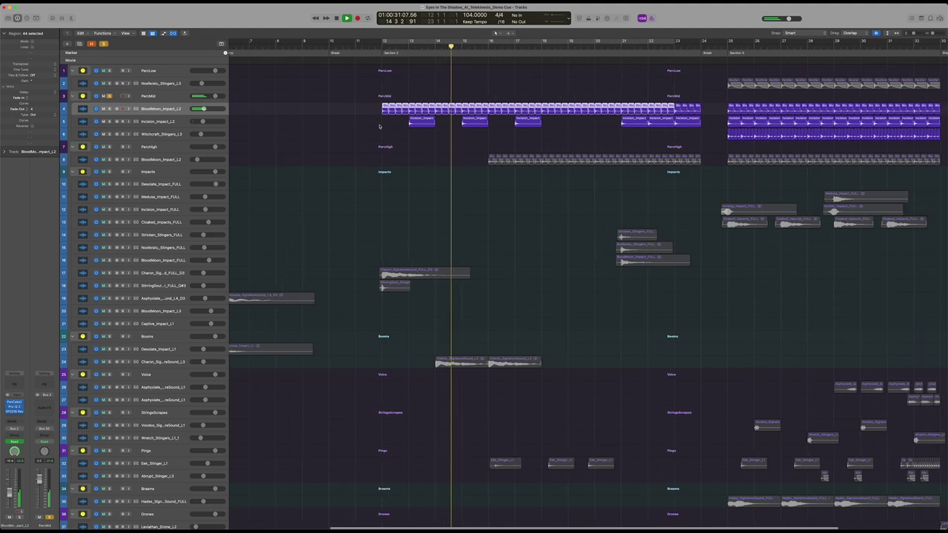
{"action": "key", "text": "space"}
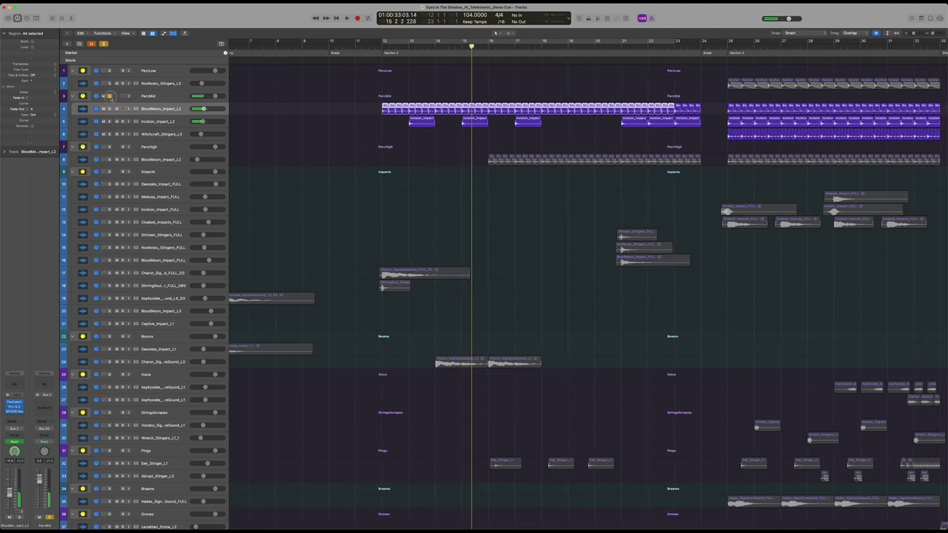
{"action": "left_click", "coordinate": [110, 96]}
Step: Solo the BloodMoon_Impact_L2 track in the PercHigh group and play it from late bar 15 through bar 18
{"action": "scroll", "coordinate": [373, 111], "scroll_direction": "down", "scroll_amount": 2}
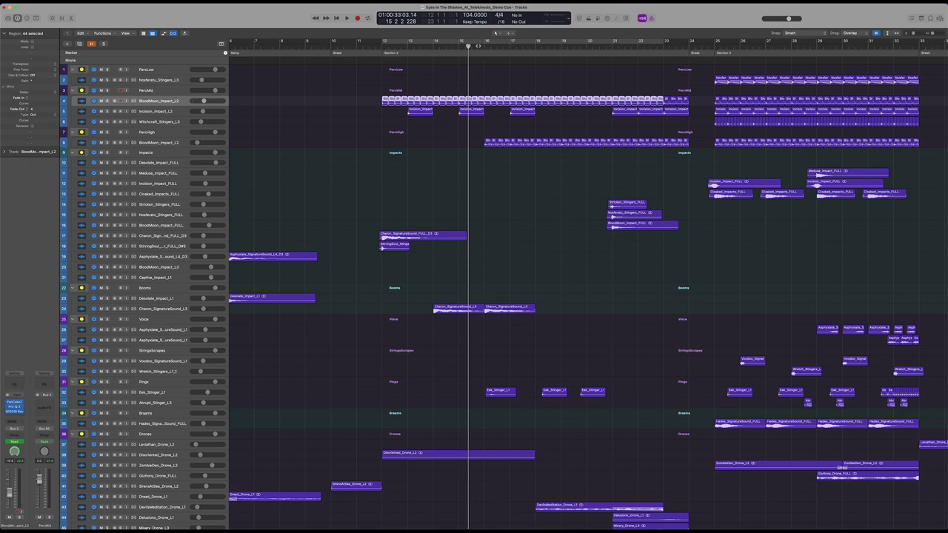
{"action": "key", "text": "space"}
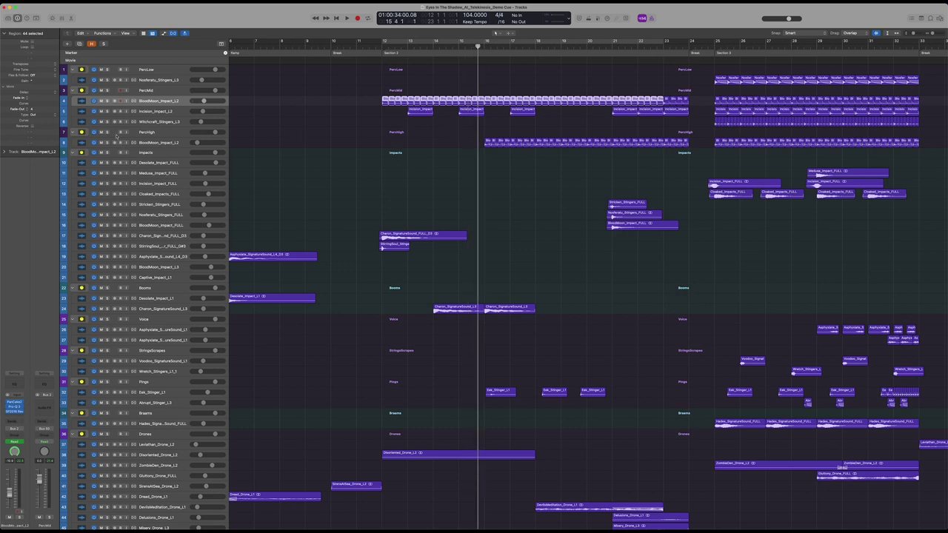
{"action": "left_click", "coordinate": [108, 143]}
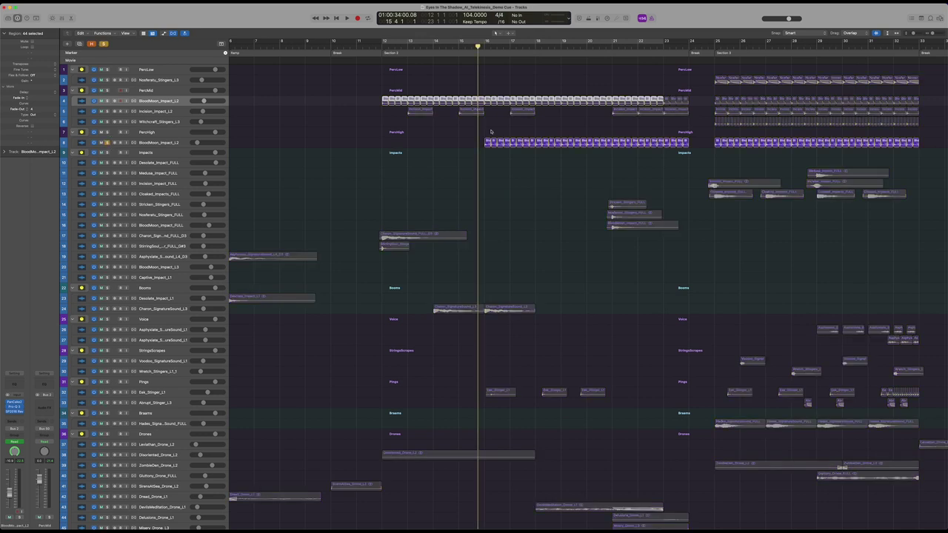
{"action": "key", "text": "space"}
{"action": "key", "text": "super+Down"}
{"action": "key", "text": "super+Down"}
{"action": "key", "text": "super+Right"}
{"action": "key", "text": "super+Right"}
{"action": "key", "text": "super+Right"}
{"action": "key", "text": "super+Right"}
{"action": "scroll", "coordinate": [519, 94], "scroll_direction": "right", "scroll_amount": 5}
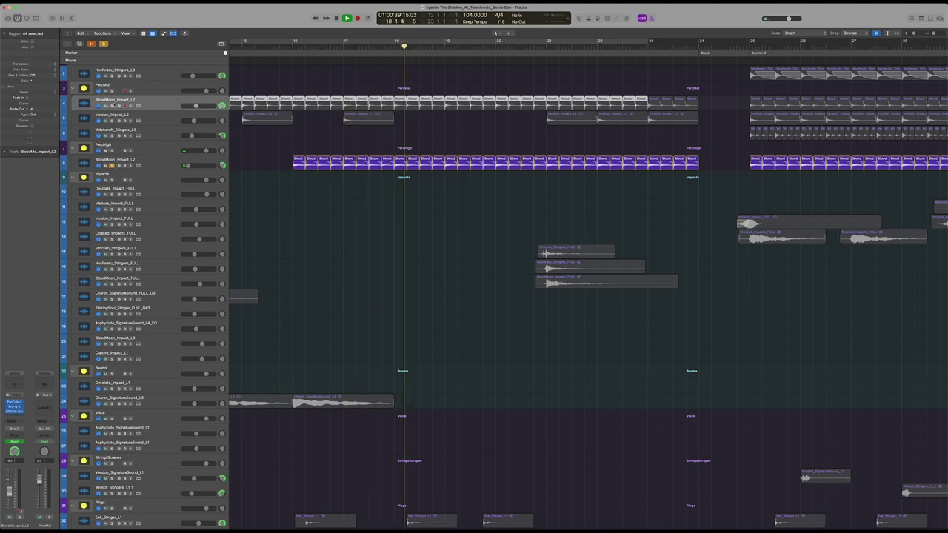
Step: Solo the whole PercMid and PercHigh groups in place of the BloodMoon_Impact_L2 track and play them together into bar 22
{"action": "key", "text": "space"}
{"action": "left_click", "coordinate": [111, 91]}
{"action": "left_click", "coordinate": [111, 165]}
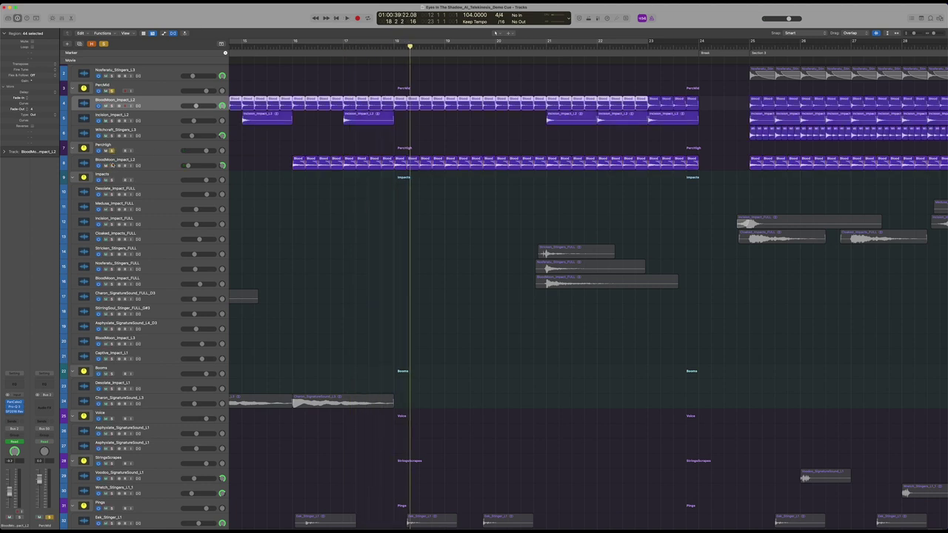
{"action": "key", "text": "super+Left"}
{"action": "key", "text": "space"}
{"action": "key", "text": "super+Left"}
{"action": "key", "text": "super+Left"}
{"action": "key", "text": "super+Left"}
{"action": "key", "text": "super+Left"}
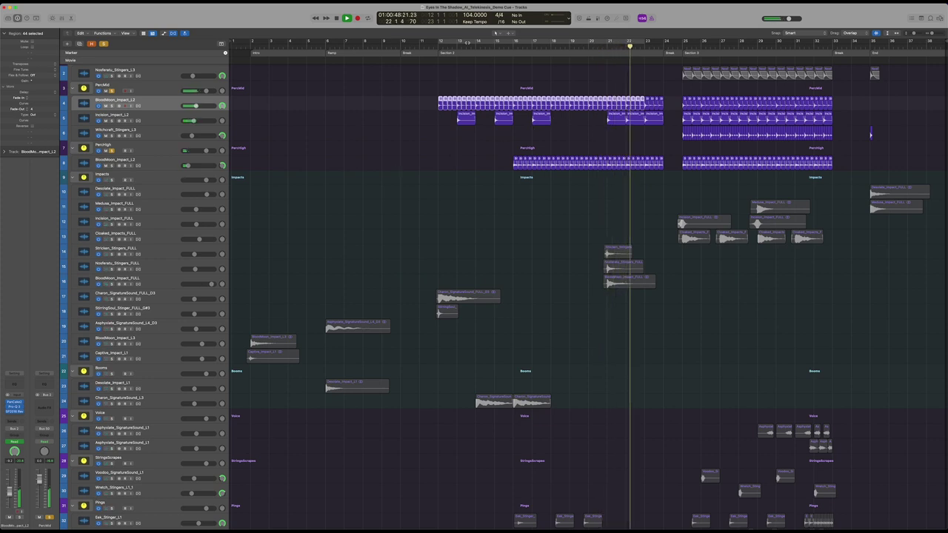
{"action": "key", "text": "space"}
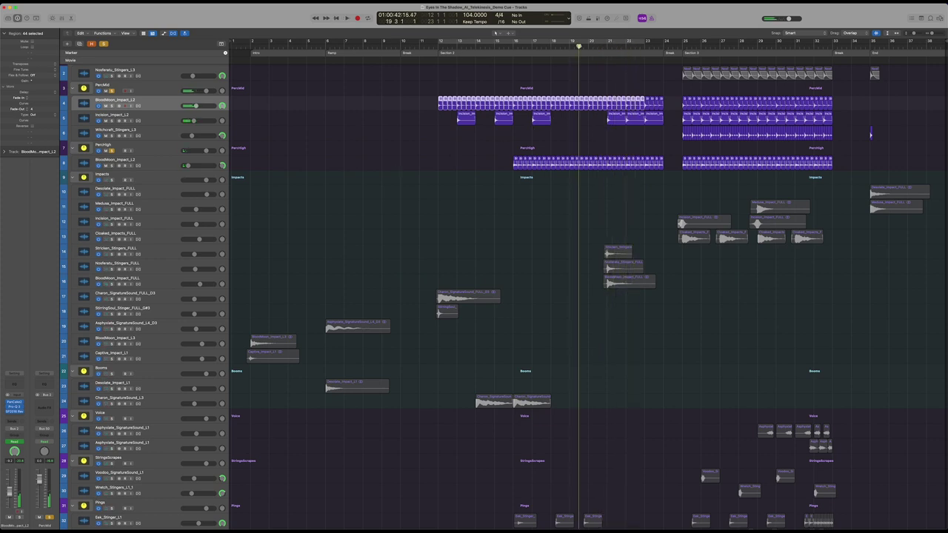
Step: Clear all solos and look over the Section 2 layers through the full track list
{"action": "left_click", "coordinate": [103, 44]}
{"action": "scroll", "coordinate": [519, 128], "scroll_direction": "down", "scroll_amount": 15}
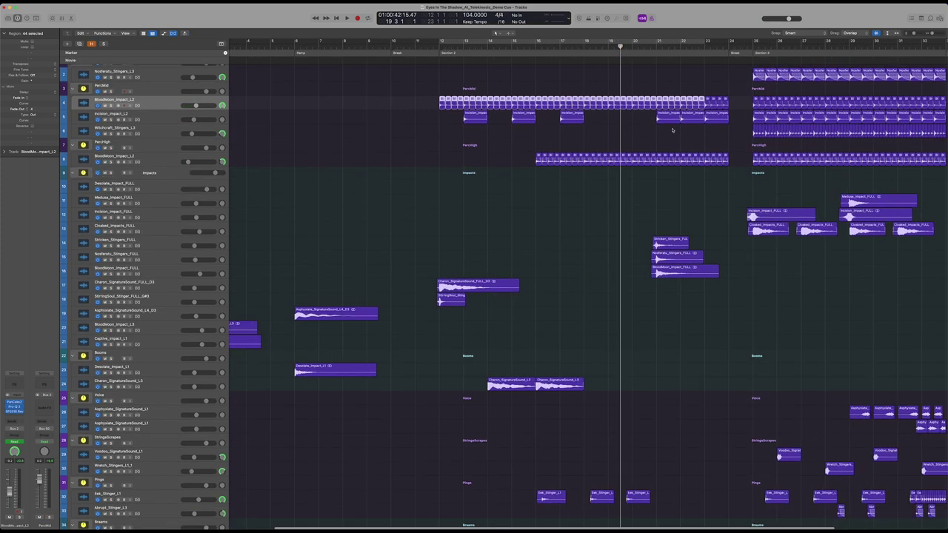
{"action": "scroll", "coordinate": [669, 132], "scroll_direction": "down", "scroll_amount": 15}
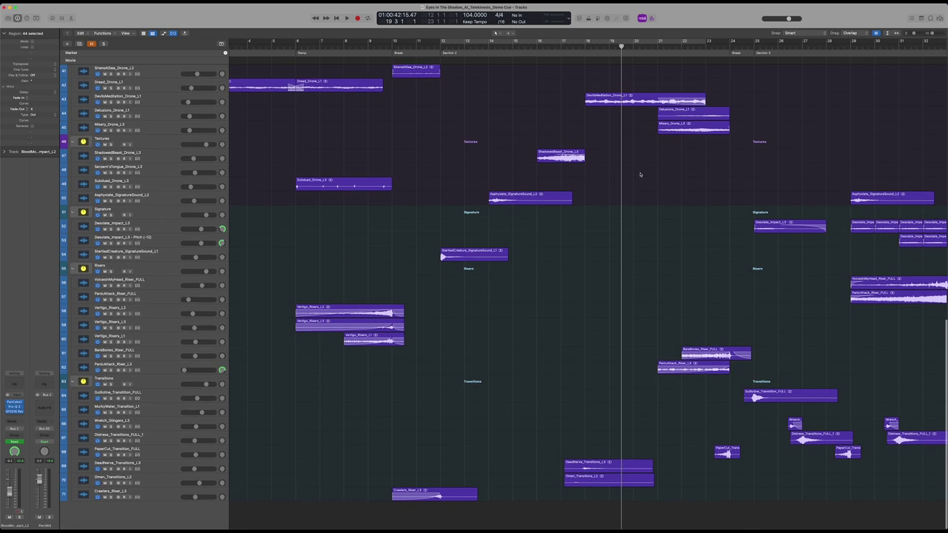
{"action": "scroll", "coordinate": [635, 171], "scroll_direction": "up", "scroll_amount": 20}
{"action": "key", "text": "super+Up"}
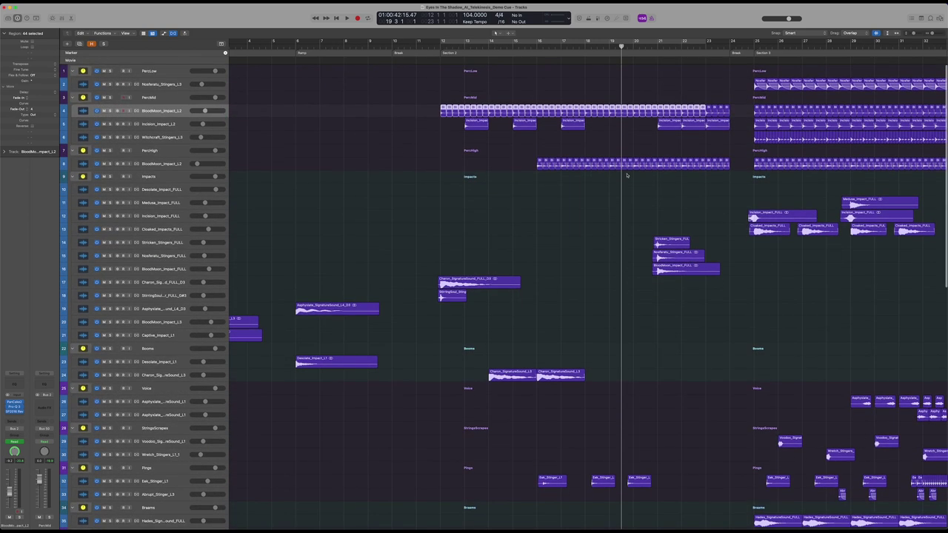
Step: Turn on the cycle range starting just before bar 12 and solo Charon_SignatureSound_FULL_D3 and StirringSoul_Stinger_FULL_G#3
{"action": "left_click", "coordinate": [438, 43]}
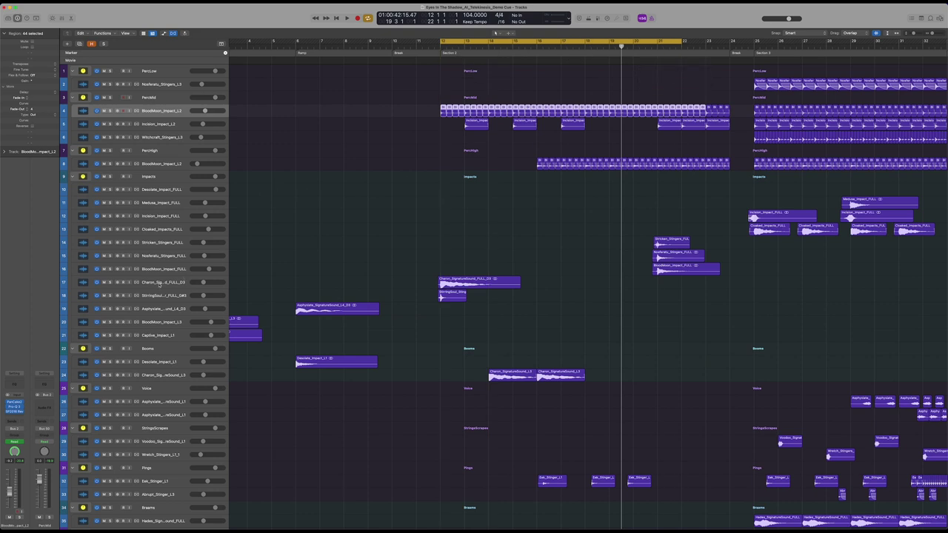
{"action": "left_click", "coordinate": [158, 284]}
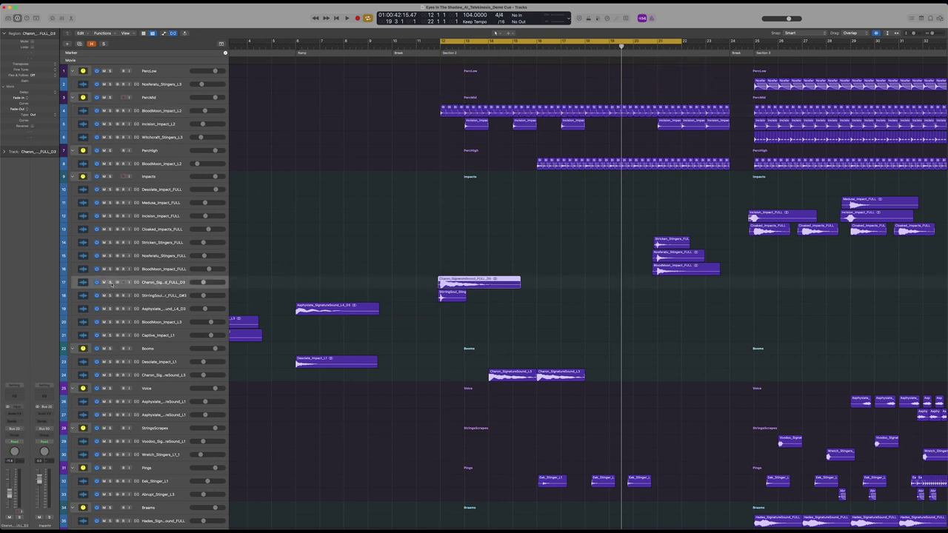
{"action": "left_click_drag", "start_coordinate": [110, 282], "coordinate": [108, 295]}
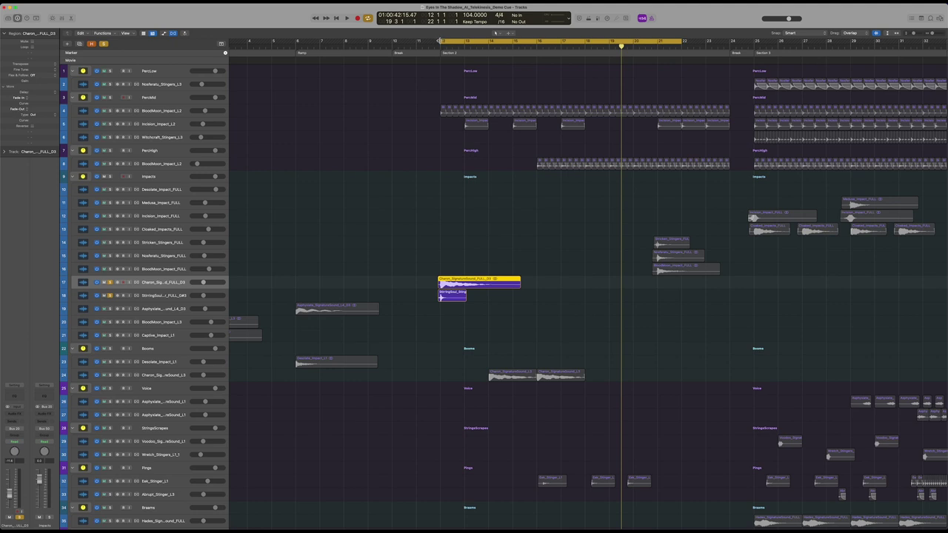
{"action": "left_click_drag", "start_coordinate": [440, 41], "coordinate": [447, 106]}
Step: Play the two soloed impacts at the start of Section 2 into bar 13 and clear the solos
{"action": "key", "text": "space"}
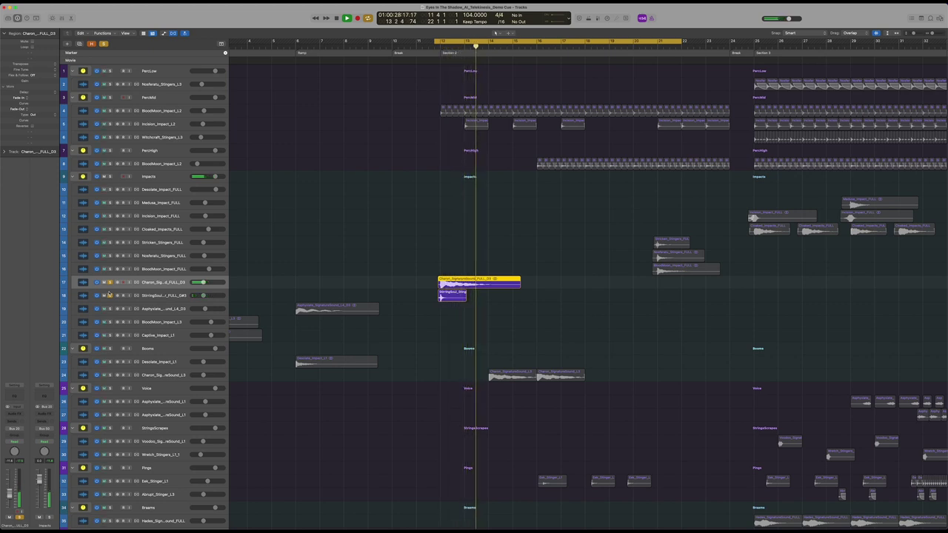
{"action": "key", "text": "space"}
{"action": "key", "text": "super+a"}
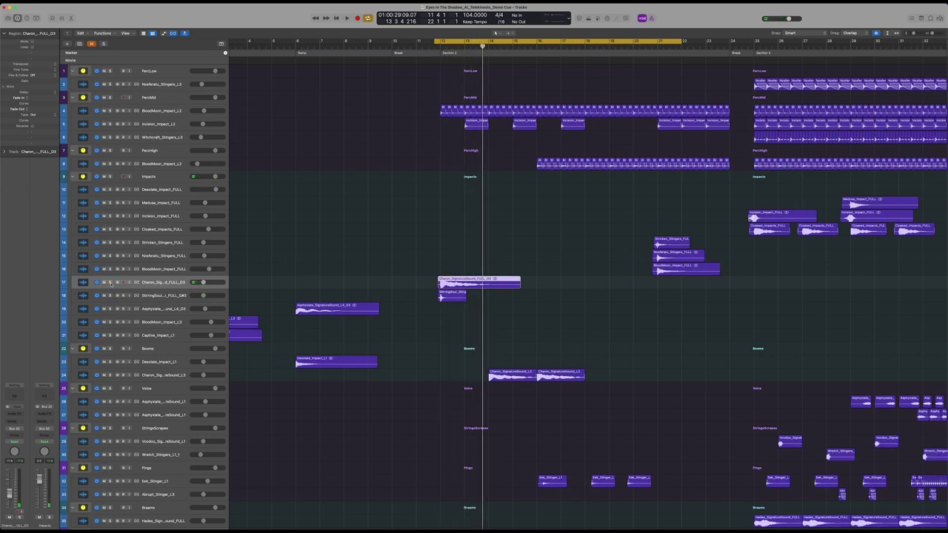
Step: Solo Charon_SignatureSound_FULL_D3 on its own and play it from just before bar 12 into bar 13
{"action": "left_click", "coordinate": [110, 282]}
{"action": "scroll", "coordinate": [139, 297], "scroll_direction": "left", "scroll_amount": 2}
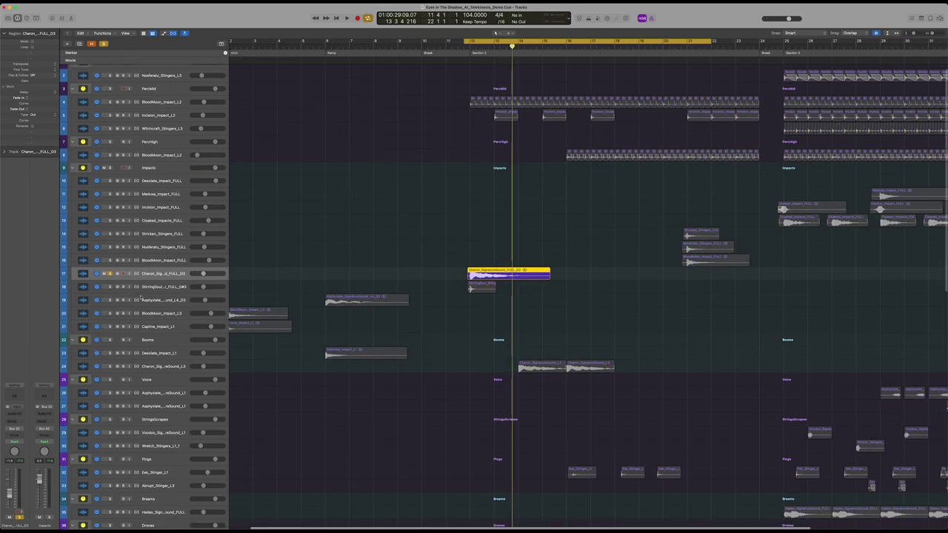
{"action": "key", "text": "super+Down"}
{"action": "key", "text": "super+Down"}
{"action": "key", "text": "super+Right"}
{"action": "key", "text": "space"}
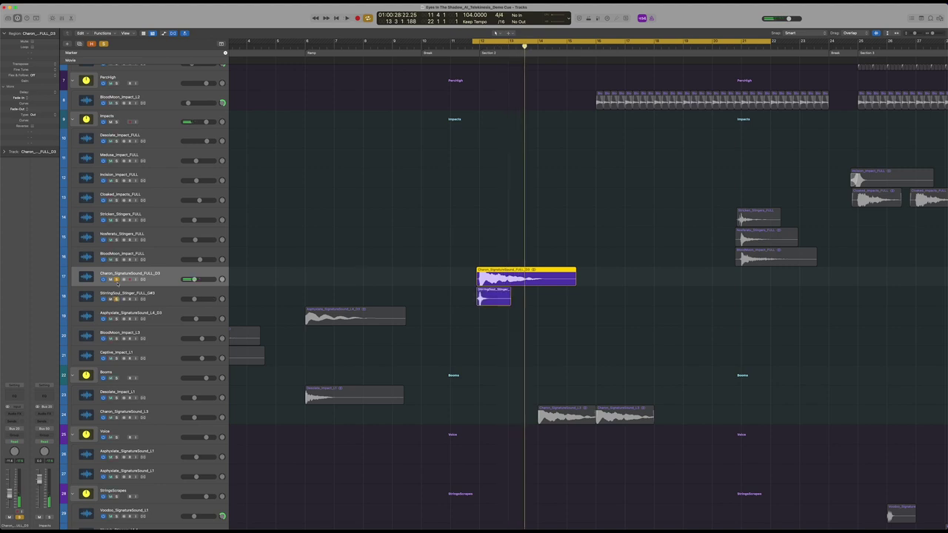
Step: Play StirringSoul_Stinger_FULL_G#3 alone from the cycle start into bar 13, then unsolo it
{"action": "key", "text": "space"}
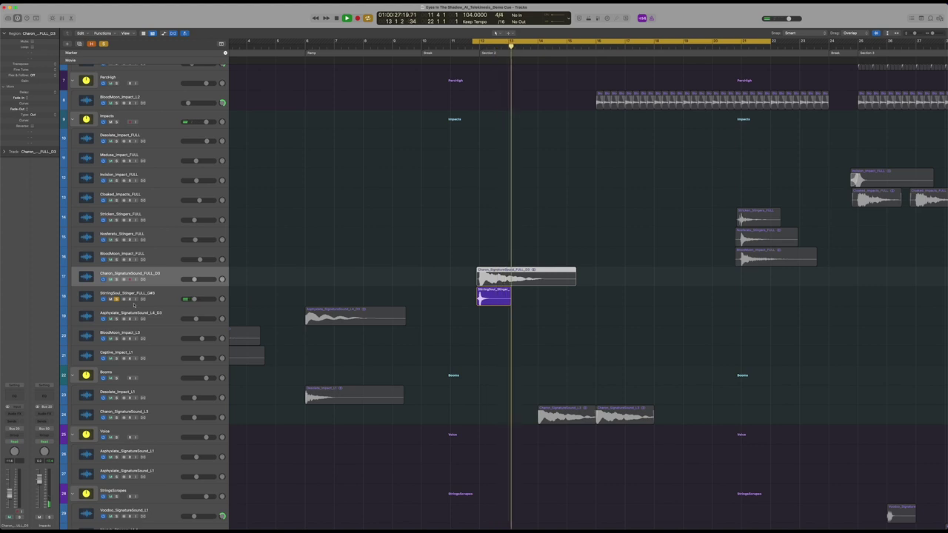
{"action": "key", "text": "space"}
{"action": "left_click", "coordinate": [116, 300]}
Step: Examine up close how the waveforms of the Charon and StirringSoul impact regions line up at the start of Section 2
{"action": "key", "text": "super+Right"}
{"action": "key", "text": "super+Right"}
{"action": "key", "text": "super+Right"}
{"action": "key", "text": "super+Right"}
{"action": "key", "text": "super+Right"}
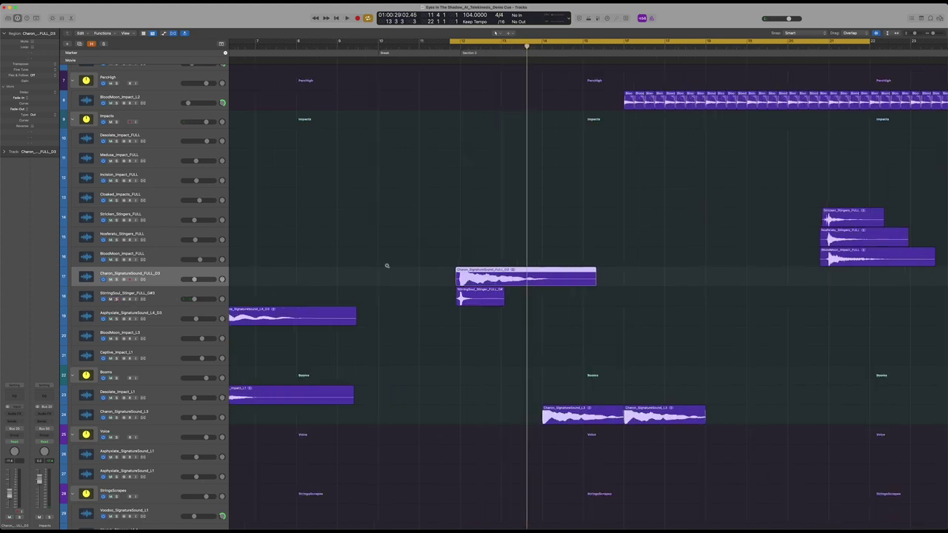
{"action": "scroll", "coordinate": [385, 266], "scroll_direction": "up", "scroll_amount": 3}
{"action": "scroll", "coordinate": [386, 267], "scroll_direction": "up", "scroll_amount": 5}
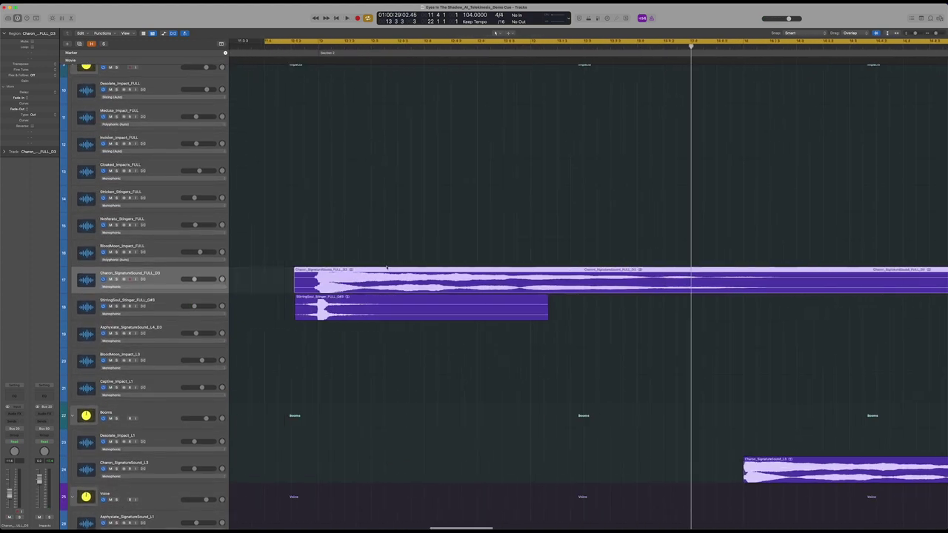
{"action": "scroll", "coordinate": [385, 267], "scroll_direction": "down", "scroll_amount": 2}
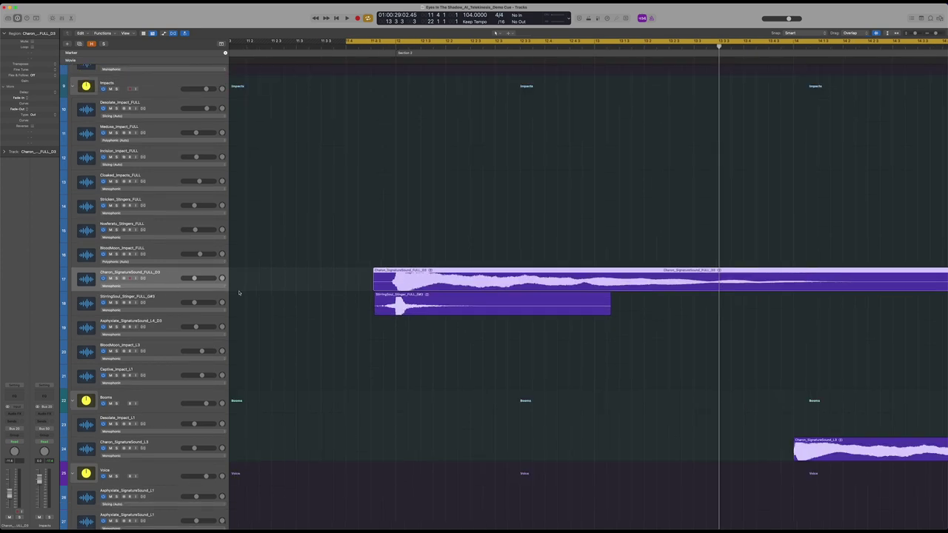
{"action": "scroll", "coordinate": [239, 292], "scroll_direction": "down", "scroll_amount": 3}
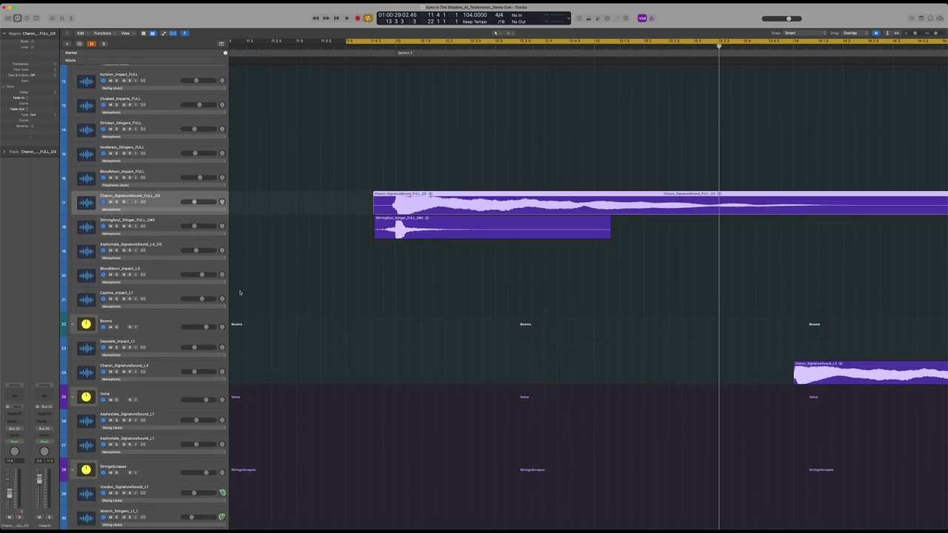
{"action": "scroll", "coordinate": [219, 259], "scroll_direction": "down", "scroll_amount": 2}
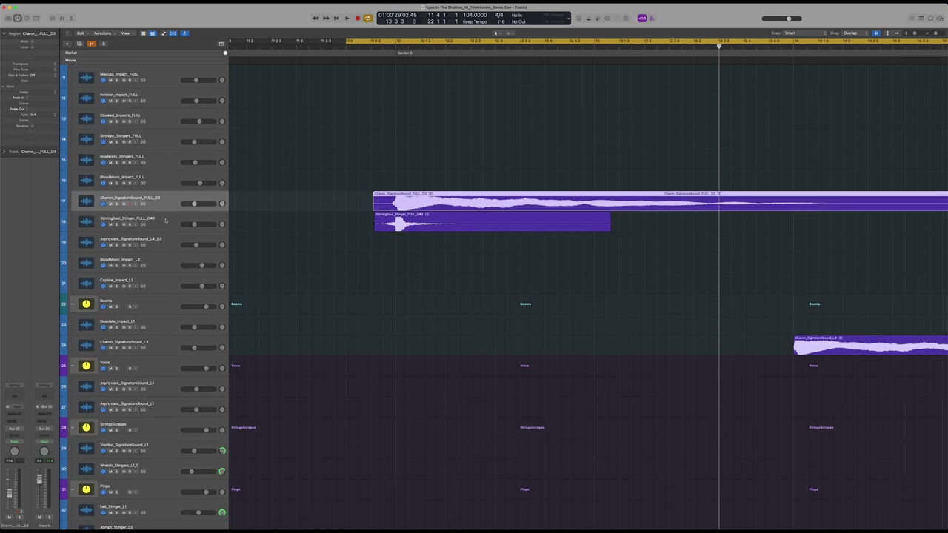
Step: Solo Charon_SignatureSound_FULL_D3 and StirringSoul_Stinger_FULL_G#3 together, play them into bar 14, and clear the solos
{"action": "left_click", "coordinate": [157, 218], "text": "shift"}
{"action": "left_click", "coordinate": [116, 224]}
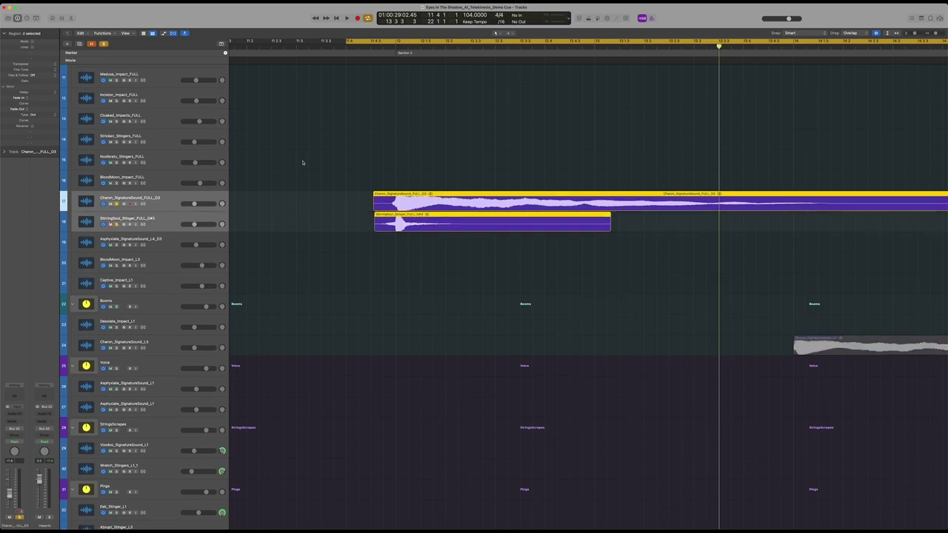
{"action": "key", "text": "super+Left"}
{"action": "key", "text": "space"}
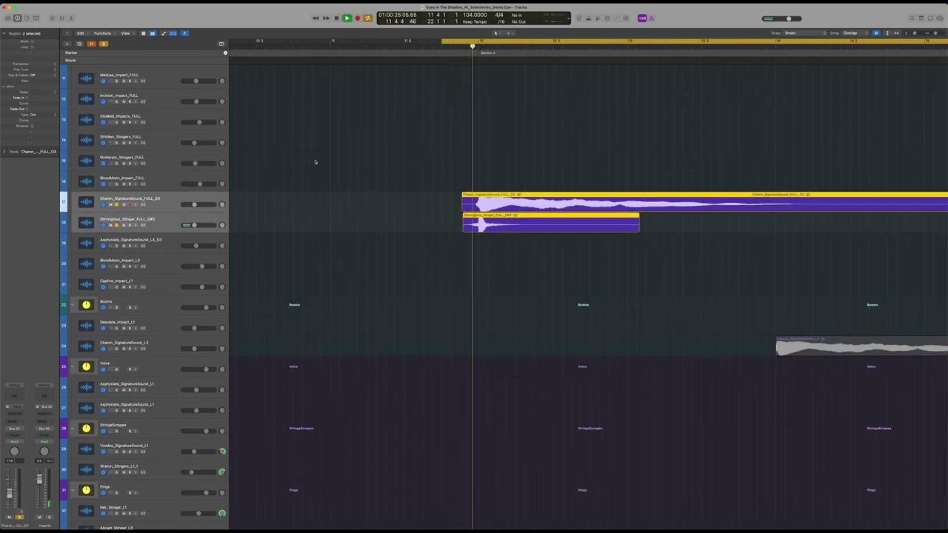
{"action": "key", "text": "super+Left"}
{"action": "key", "text": "super+Left"}
{"action": "key", "text": "super+Left"}
{"action": "scroll", "coordinate": [333, 158], "scroll_direction": "right", "scroll_amount": 5}
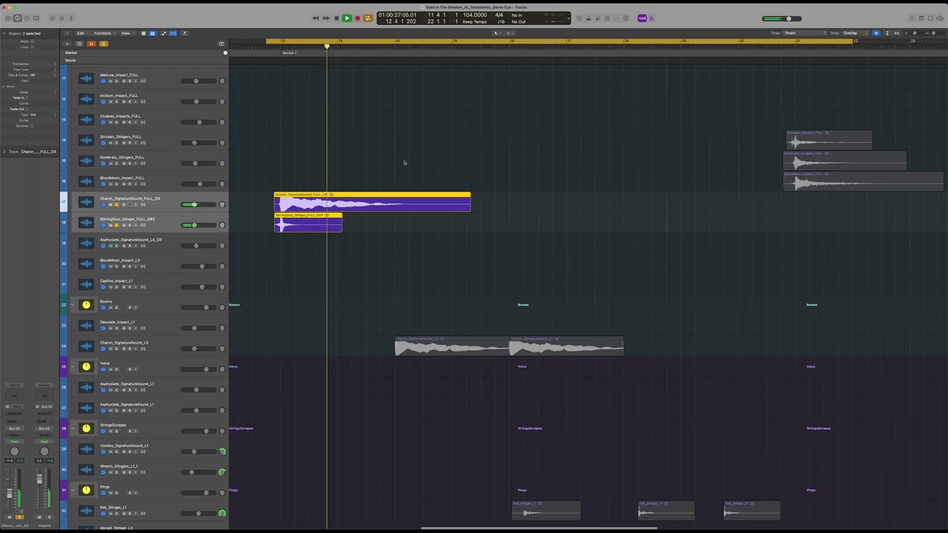
{"action": "key", "text": "space"}
{"action": "left_click", "coordinate": [104, 44]}
Step: Select and solo the Disoriented_Drone_L2 track in the Drones group
{"action": "scroll", "coordinate": [313, 81], "scroll_direction": "down", "scroll_amount": 5}
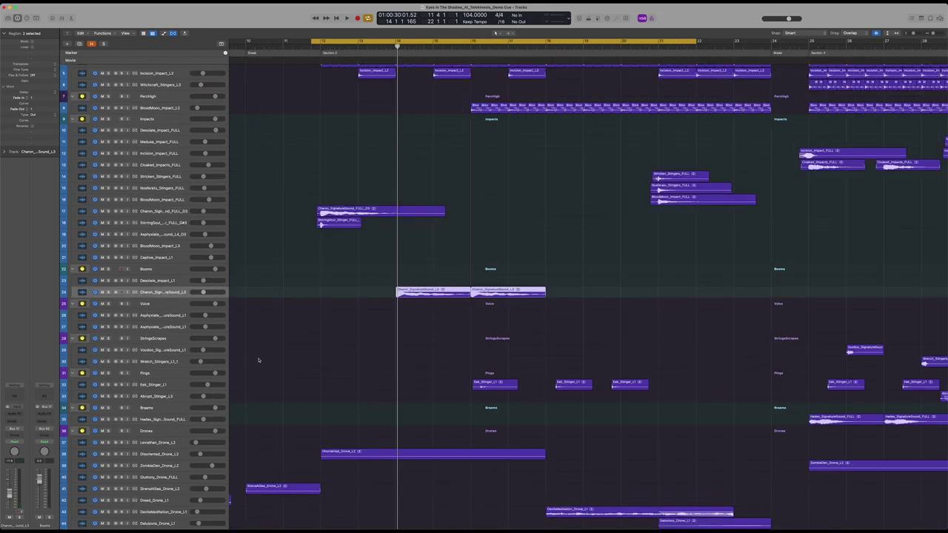
{"action": "scroll", "coordinate": [258, 360], "scroll_direction": "up", "scroll_amount": 5}
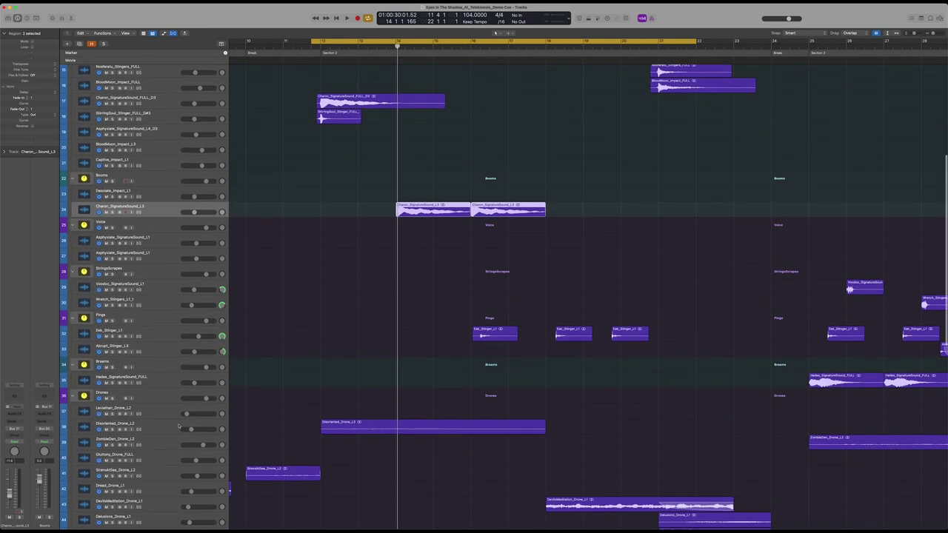
{"action": "left_click", "coordinate": [176, 423]}
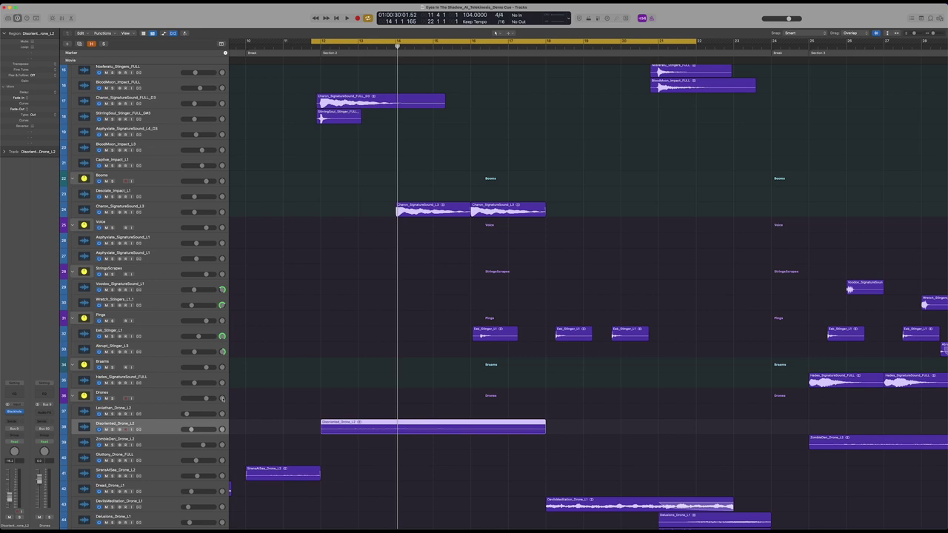
{"action": "scroll", "coordinate": [372, 339], "scroll_direction": "down", "scroll_amount": 4}
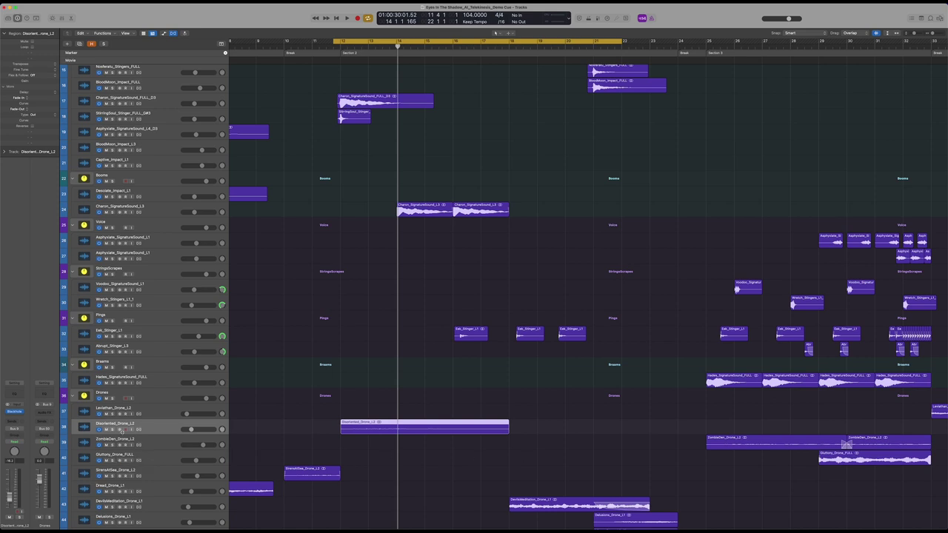
{"action": "left_click", "coordinate": [112, 429]}
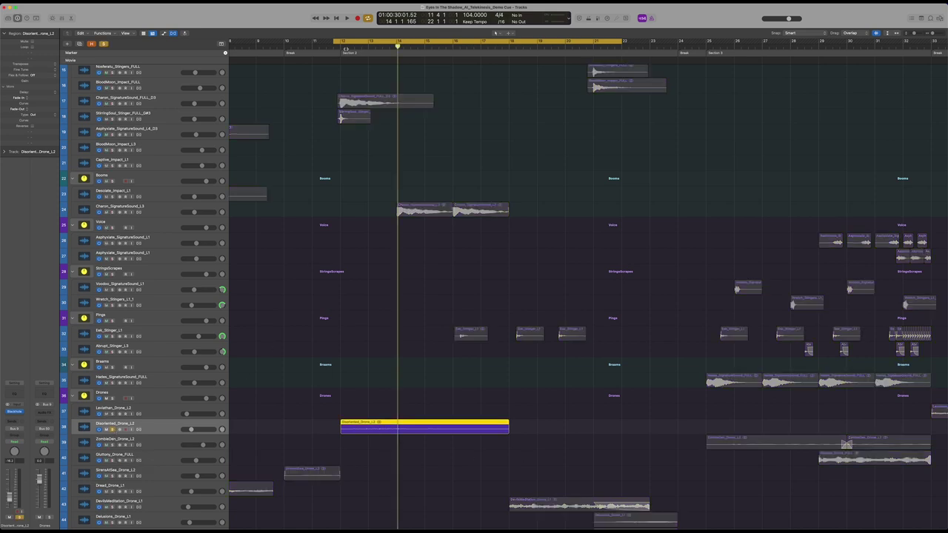
Step: Set the cycle range from bar 12 to bar 20, play the soloed drone into bar 16, and turn off the solo and cycle
{"action": "key", "text": "c"}
{"action": "left_click_drag", "start_coordinate": [344, 42], "coordinate": [511, 43]}
{"action": "key", "text": "shift+space"}
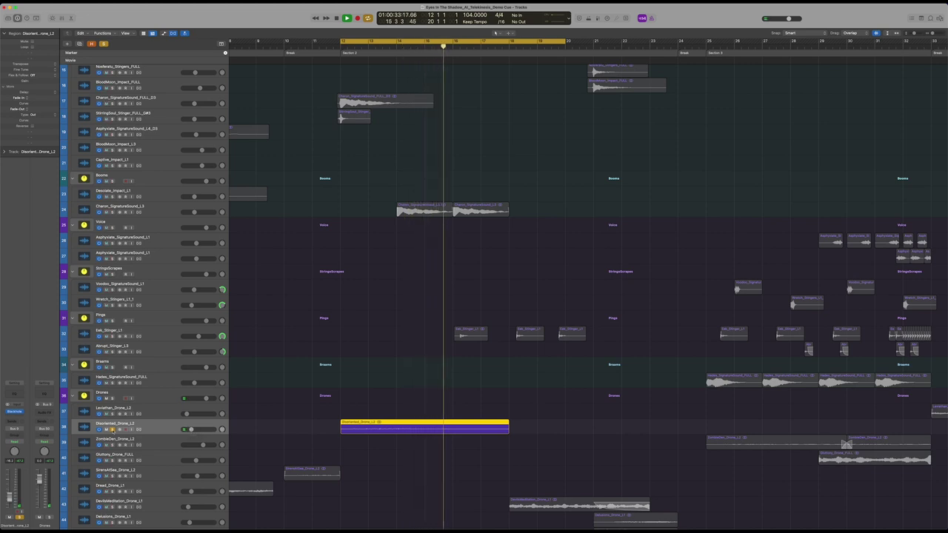
{"action": "key", "text": "super+a"}
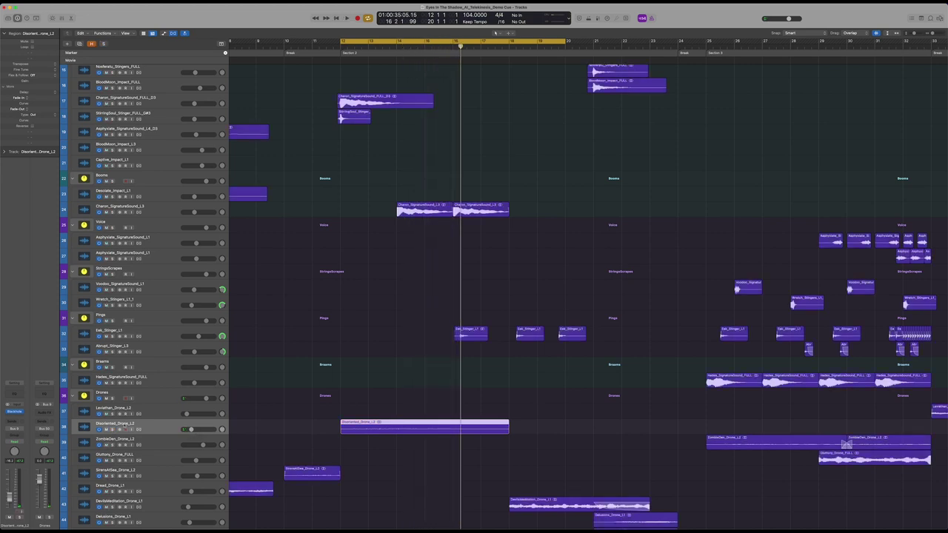
{"action": "key", "text": "c"}
Step: Set the cycle range from bar 16 to bar 26 and select the Eek_Stinger_L1 track in the Pings group
{"action": "key", "text": "super+Down"}
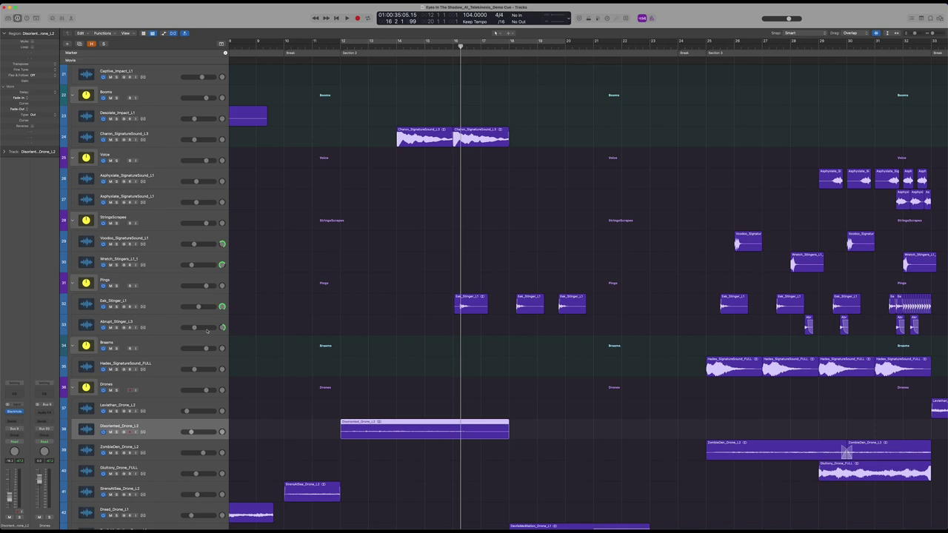
{"action": "key", "text": "super+Right"}
{"action": "key", "text": "super+Right"}
{"action": "scroll", "coordinate": [403, 141], "scroll_direction": "right", "scroll_amount": 2}
{"action": "key", "text": "super+Left"}
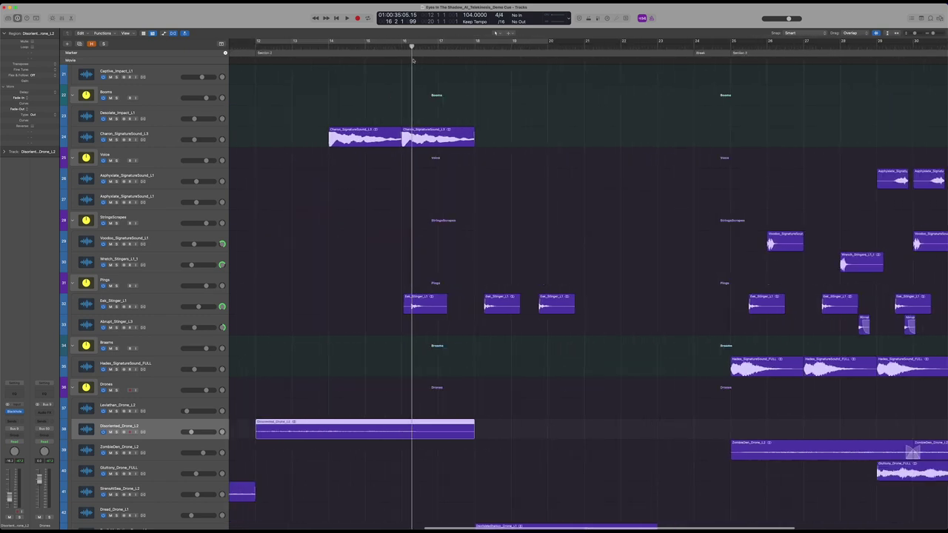
{"action": "left_click", "coordinate": [402, 43]}
{"action": "left_click", "coordinate": [175, 304]}
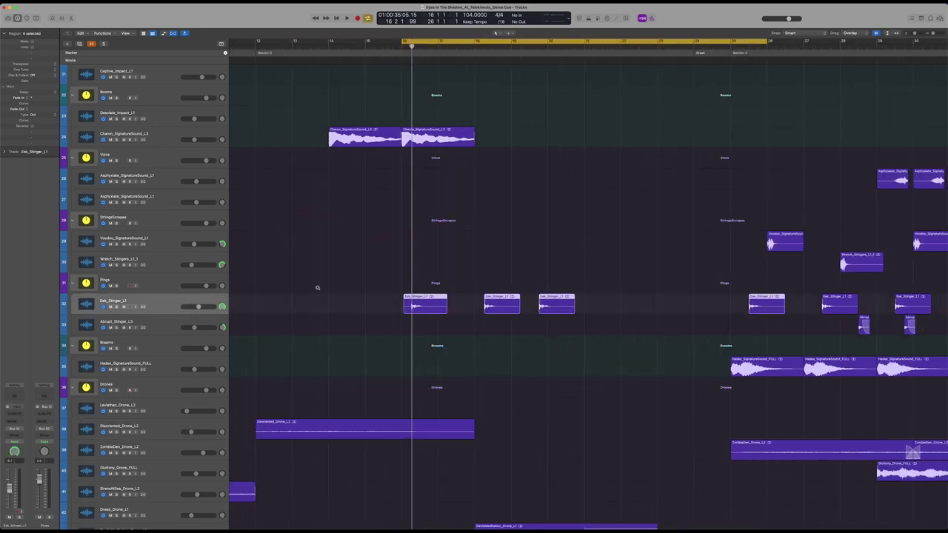
Step: Solo the Eek_Stinger_L1 track, play its pings from bar 16 into bar 19, and clear the solo
{"action": "key", "text": "super+Down"}
{"action": "key", "text": "super+Left"}
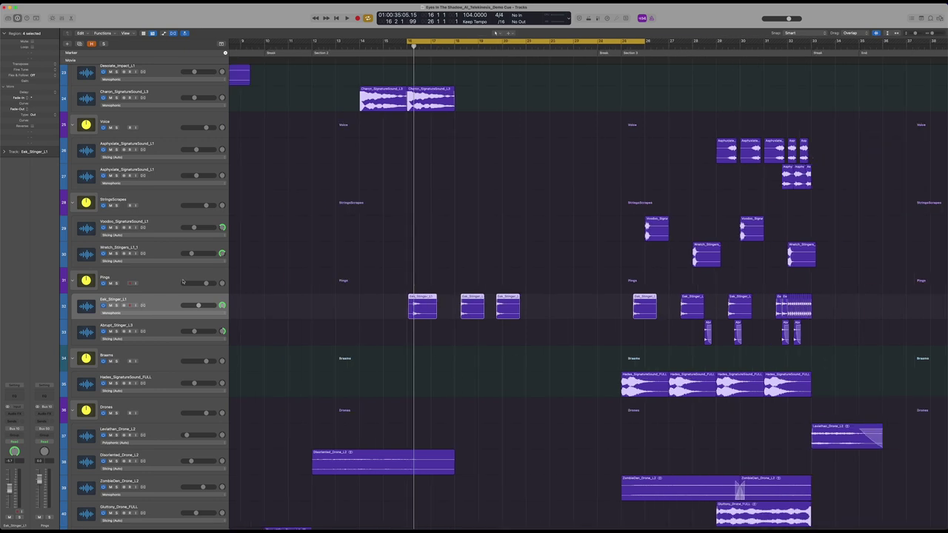
{"action": "key", "text": "super+Up"}
{"action": "key", "text": "space"}
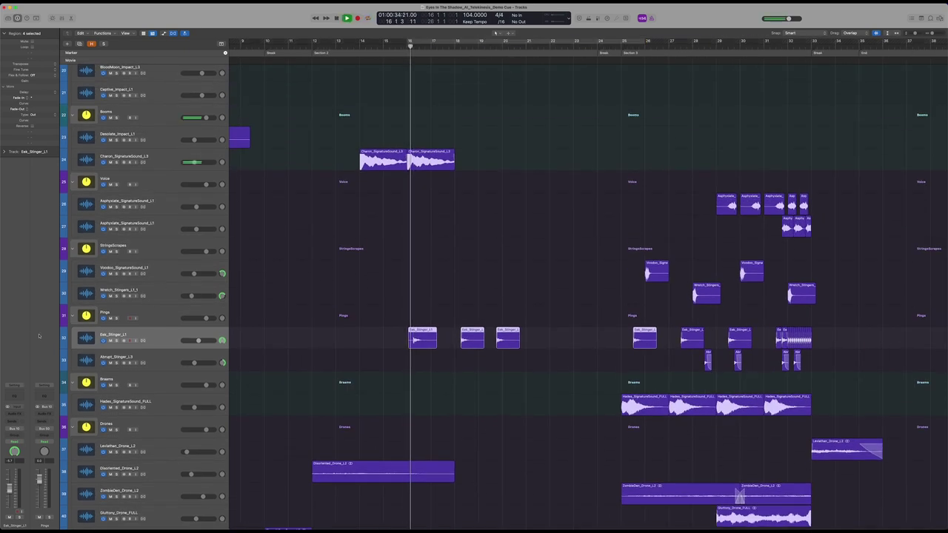
{"action": "key", "text": "s"}
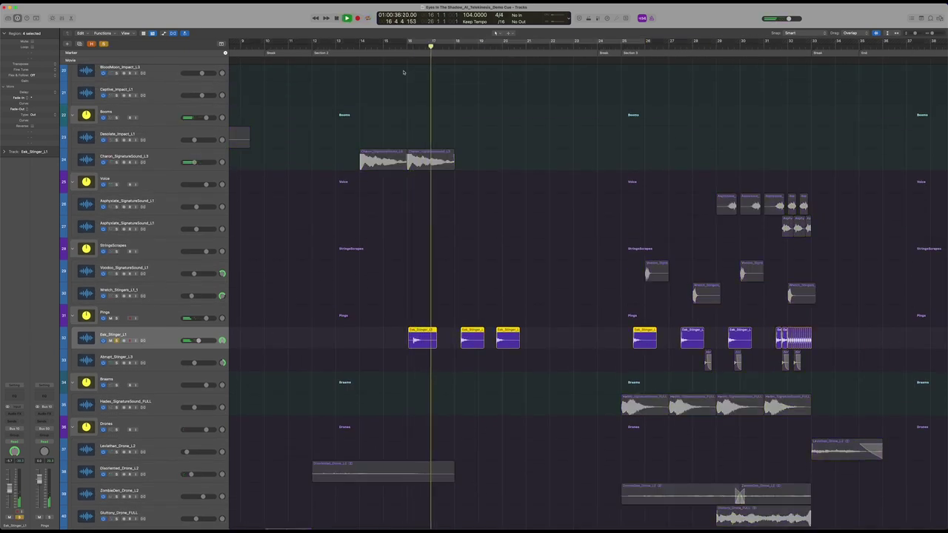
{"action": "left_click", "coordinate": [452, 45]}
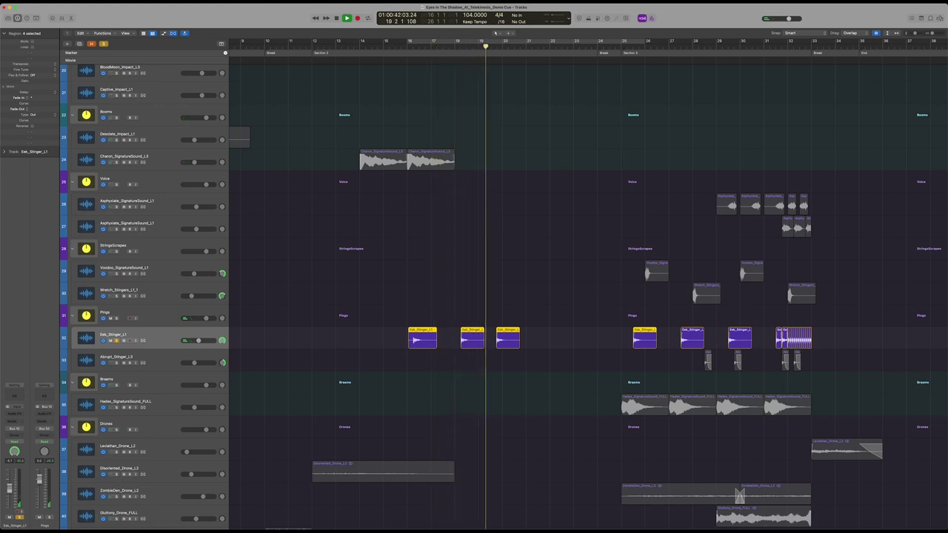
{"action": "key", "text": "space"}
{"action": "key", "text": "s"}
Step: Set the cycle range from bar 16 to bar 25 across the whole arrangement and turn cycling off
{"action": "key", "text": "super+Up"}
{"action": "key", "text": "super+Up"}
{"action": "key", "text": "super+Up"}
{"action": "key", "text": "super+Up"}
{"action": "key", "text": "super+Up"}
{"action": "key", "text": "super+Up"}
{"action": "key", "text": "super+Up"}
{"action": "key", "text": "super+Up"}
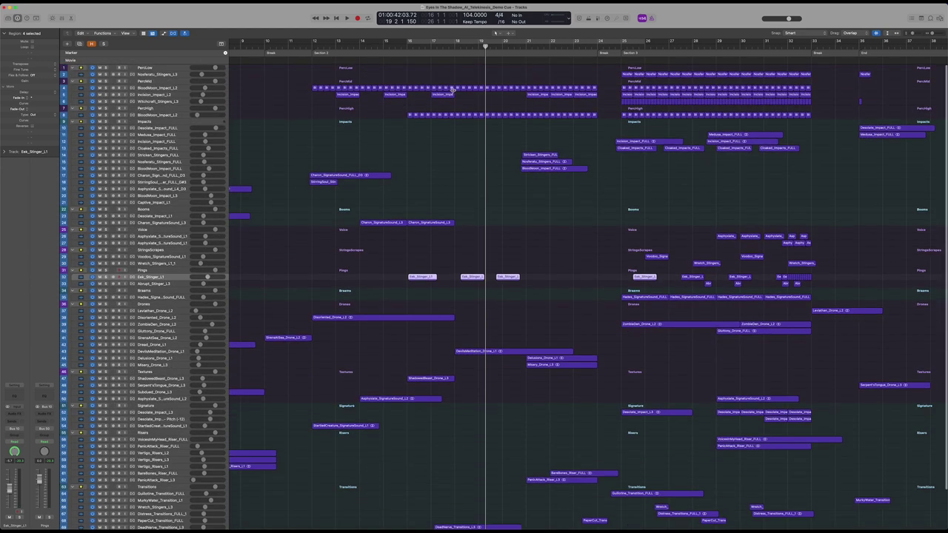
{"action": "left_click_drag", "start_coordinate": [411, 42], "coordinate": [618, 43]}
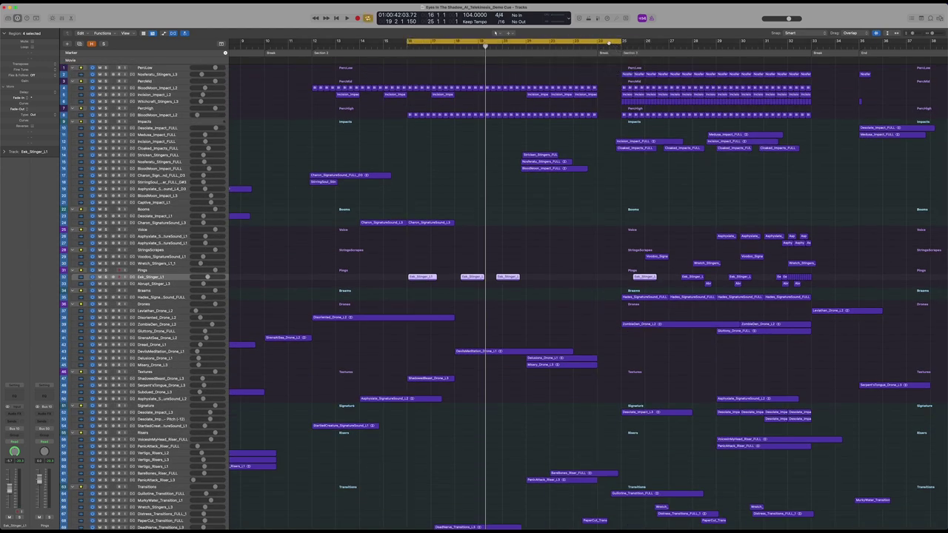
{"action": "left_click", "coordinate": [610, 43]}
Step: Play the full arrangement from bar 19 into bar 21 and look over the drone, riser and transition tracks
{"action": "key", "text": "super+Up"}
{"action": "key", "text": "space"}
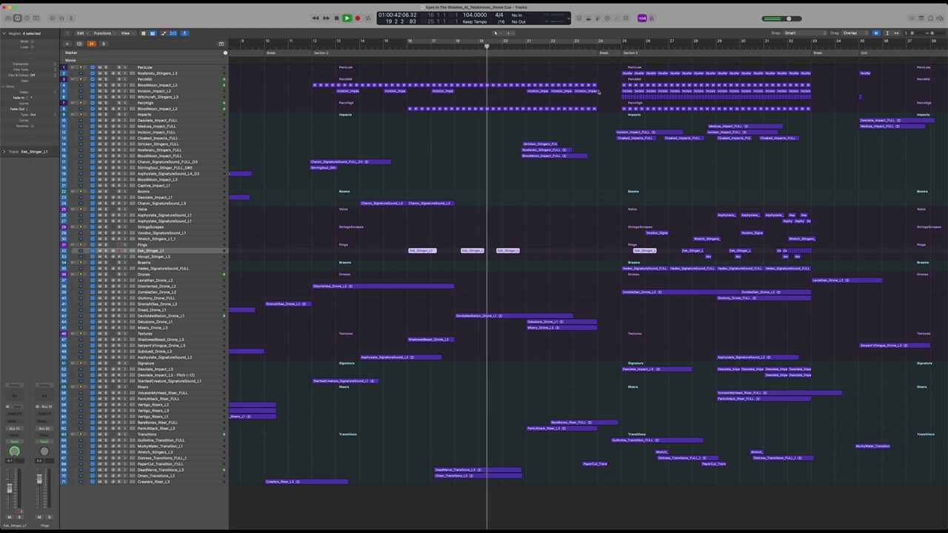
{"action": "key", "text": "super+Down"}
{"action": "key", "text": "super+Down"}
{"action": "key", "text": "super+Down"}
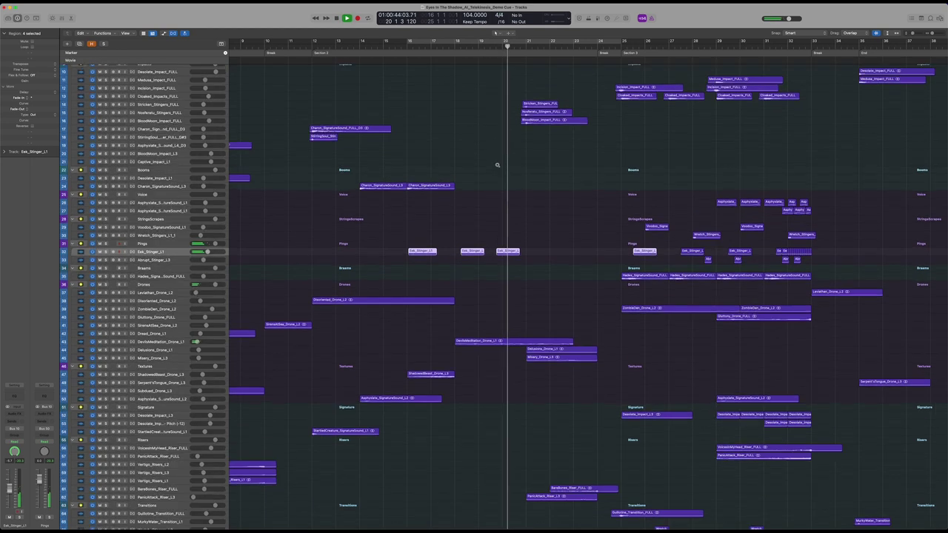
{"action": "scroll", "coordinate": [498, 168], "scroll_direction": "down", "scroll_amount": 5}
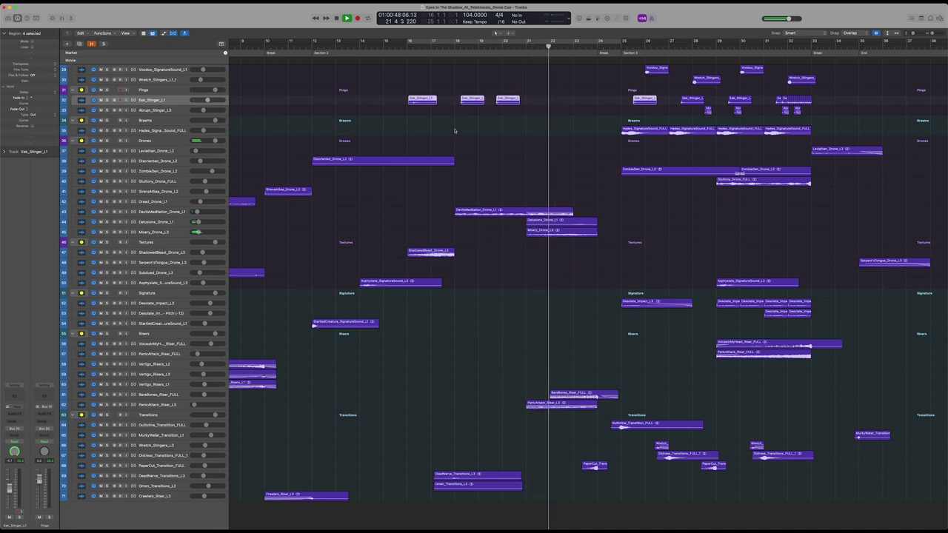
{"action": "key", "text": "space"}
Step: Set the cycle range from bar 17 beat 4 to bar 23 beat 4 and play the mix up to bar 19
{"action": "left_click", "coordinate": [447, 46]}
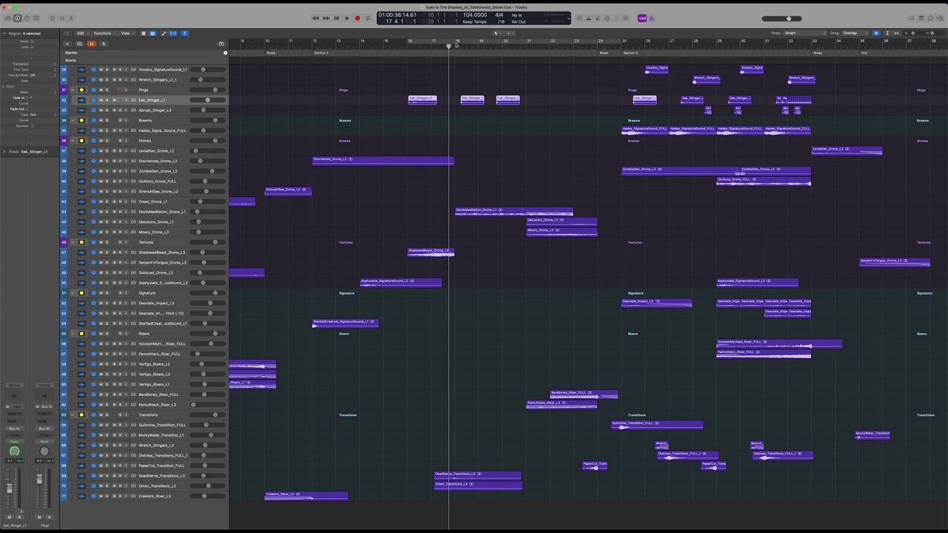
{"action": "left_click", "coordinate": [457, 43]}
{"action": "key", "text": "space"}
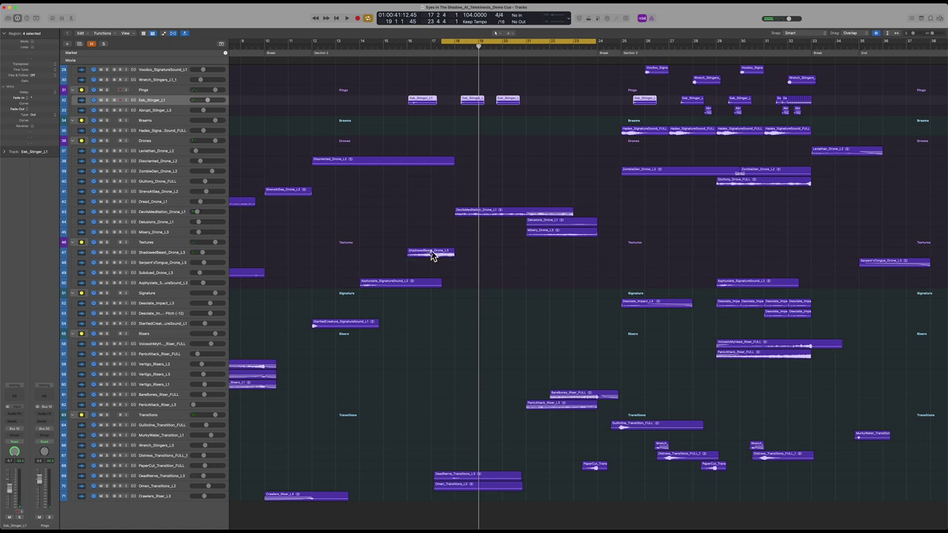
Step: Set the cycle range from bar 16 to bar 22, select the ShadowedBeast_Drone_L3 track in Textures, and play the mix through bar 18
{"action": "key", "text": "super+Down"}
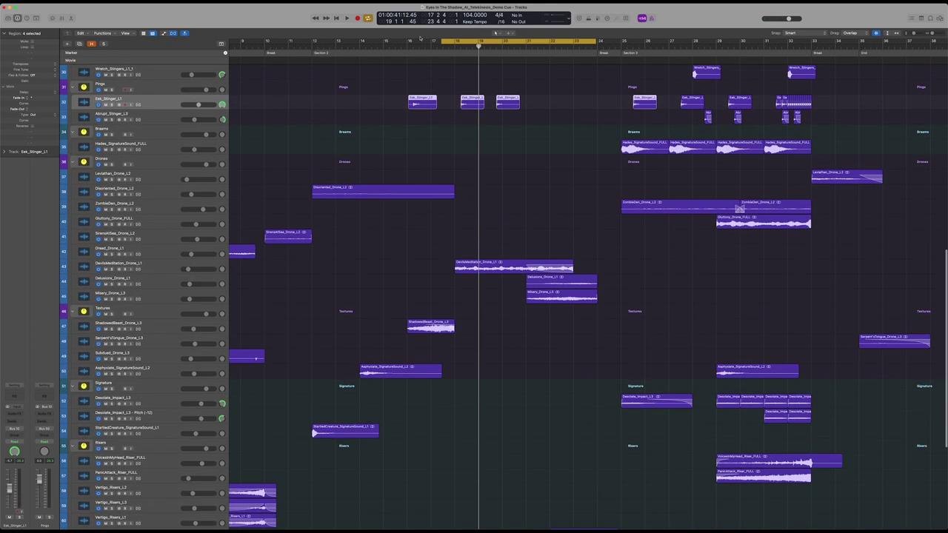
{"action": "left_click_drag", "start_coordinate": [420, 39], "coordinate": [547, 44]}
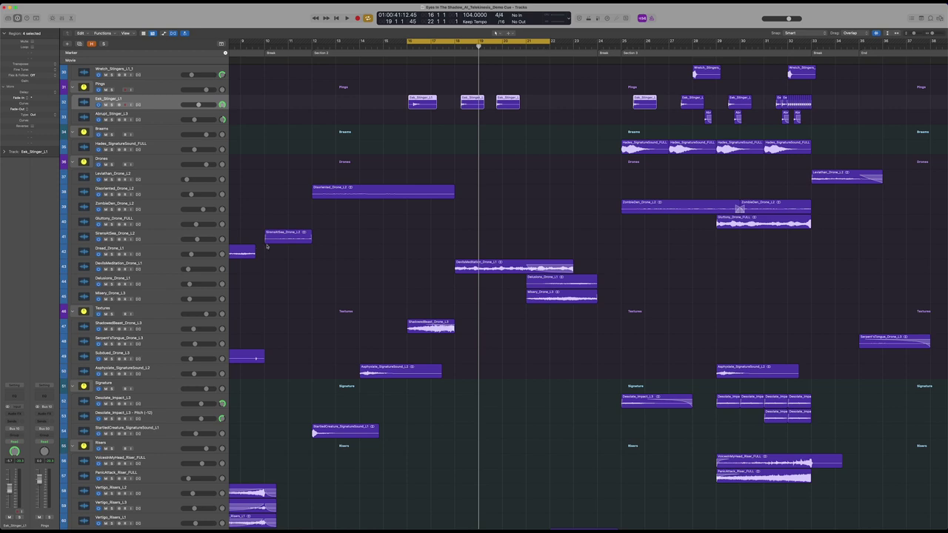
{"action": "left_click", "coordinate": [168, 327]}
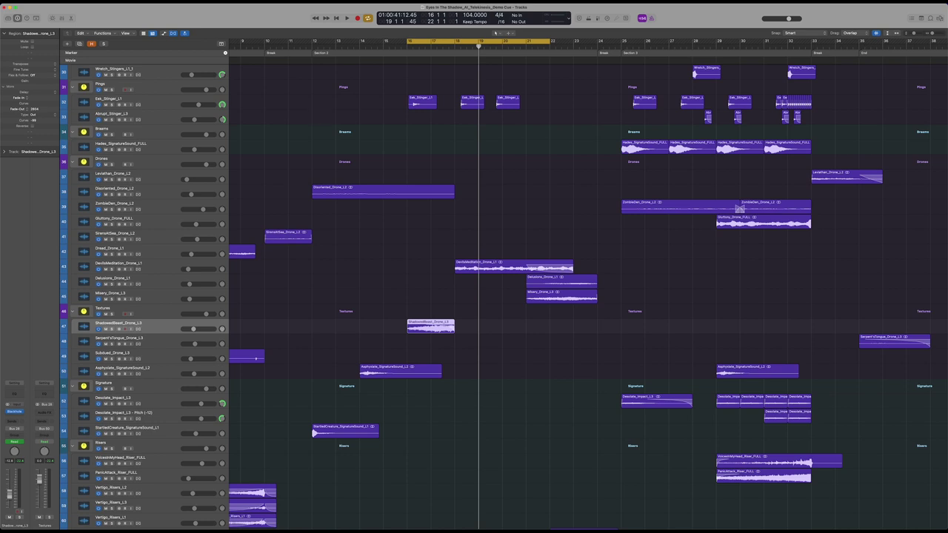
{"action": "key", "text": "space"}
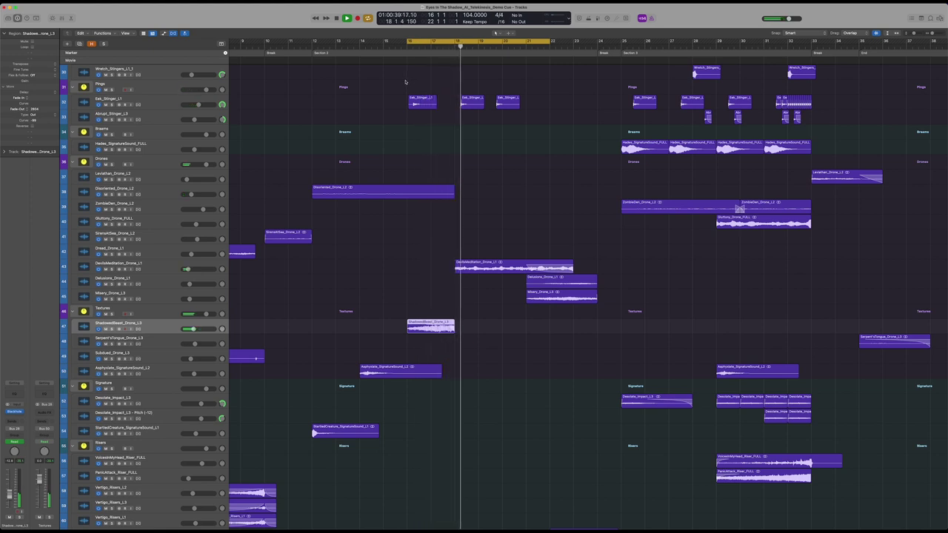
{"action": "key", "text": "space"}
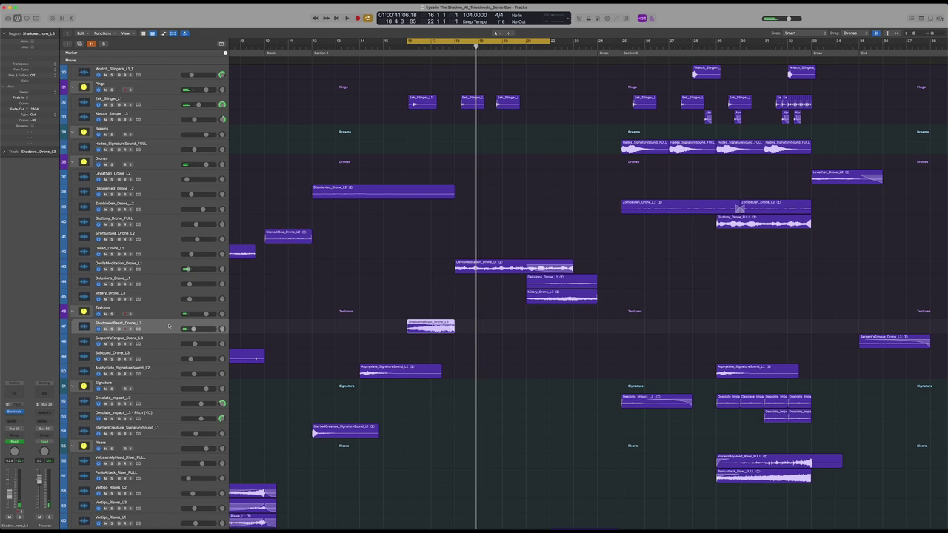
Step: Show the track automation, solo ShadowedBeast_Drone_L3, and play its reverb tail through bar 19
{"action": "key", "text": "a"}
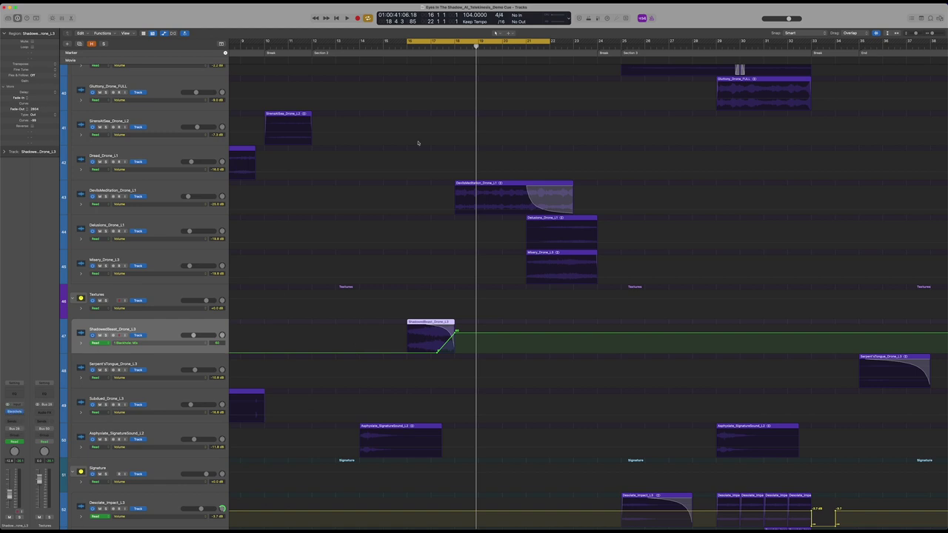
{"action": "scroll", "coordinate": [431, 109], "scroll_direction": "up", "scroll_amount": 3}
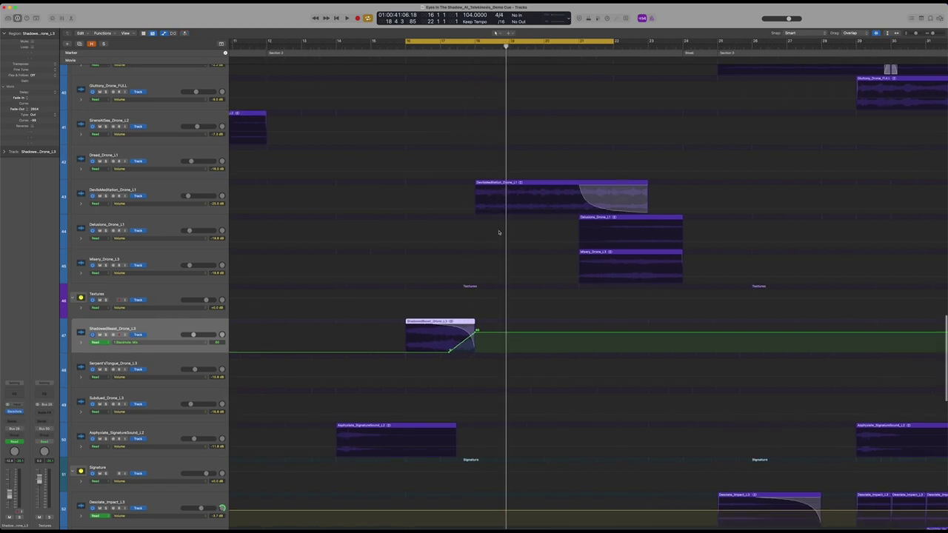
{"action": "key", "text": "ctrl+s"}
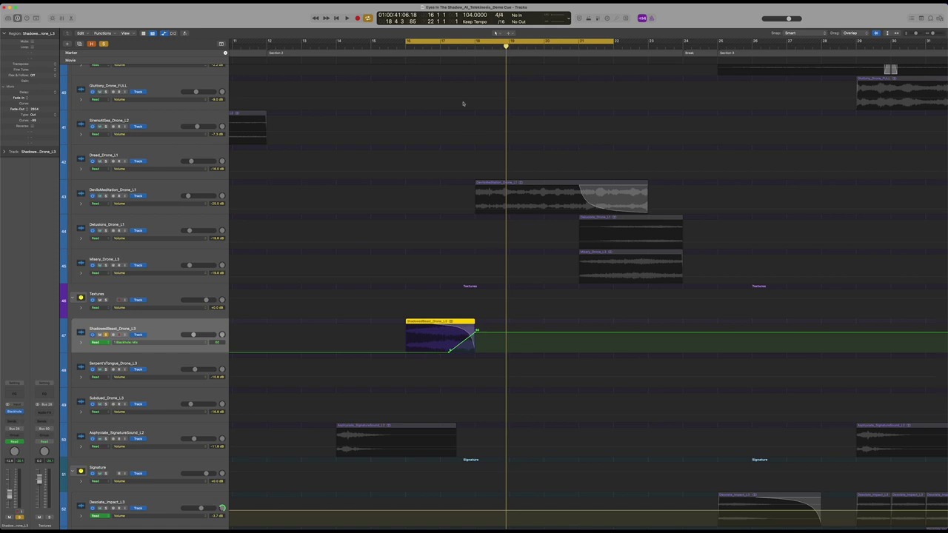
{"action": "key", "text": "shift+space"}
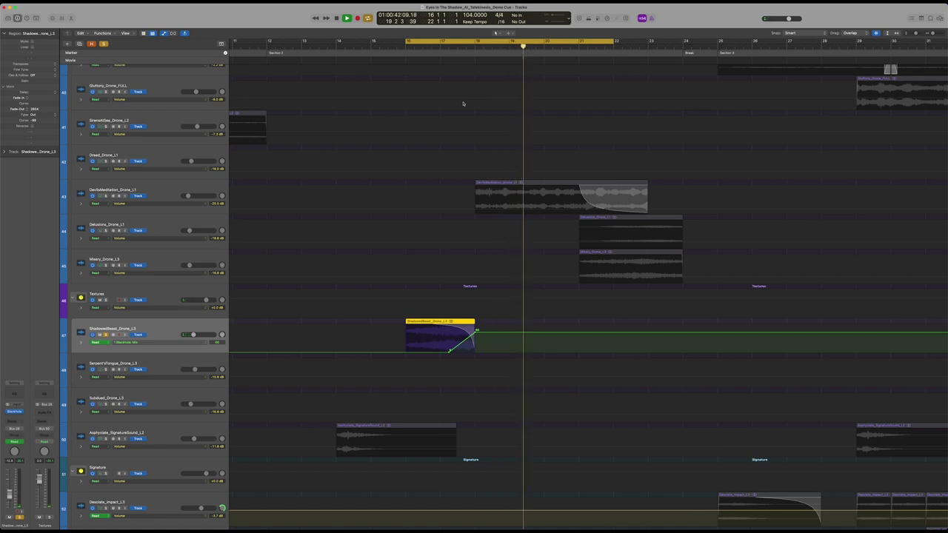
{"action": "key", "text": "space"}
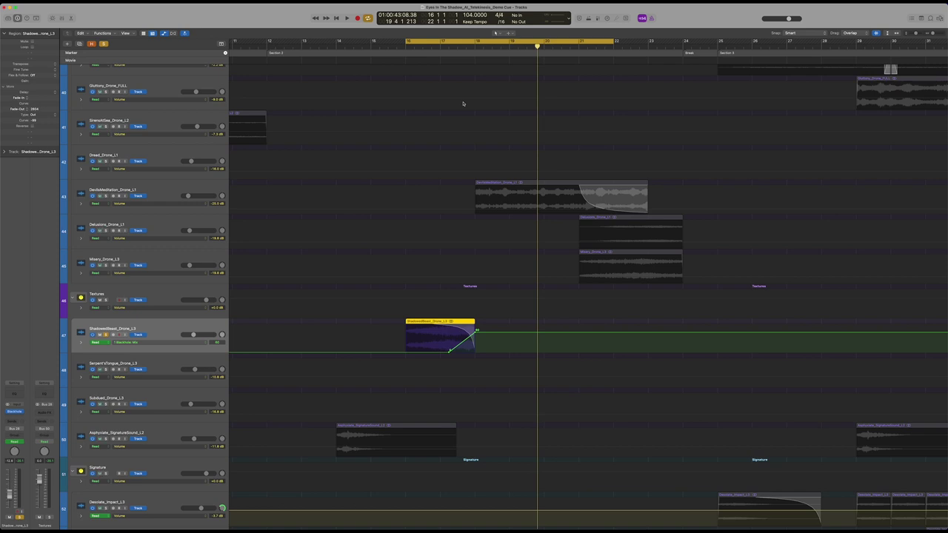
Step: Turn off the cycle, hide the track automation, and clear the solo on ShadowedBeast_Drone_L3
{"action": "key", "text": "c"}
{"action": "scroll", "coordinate": [494, 121], "scroll_direction": "down", "scroll_amount": 10}
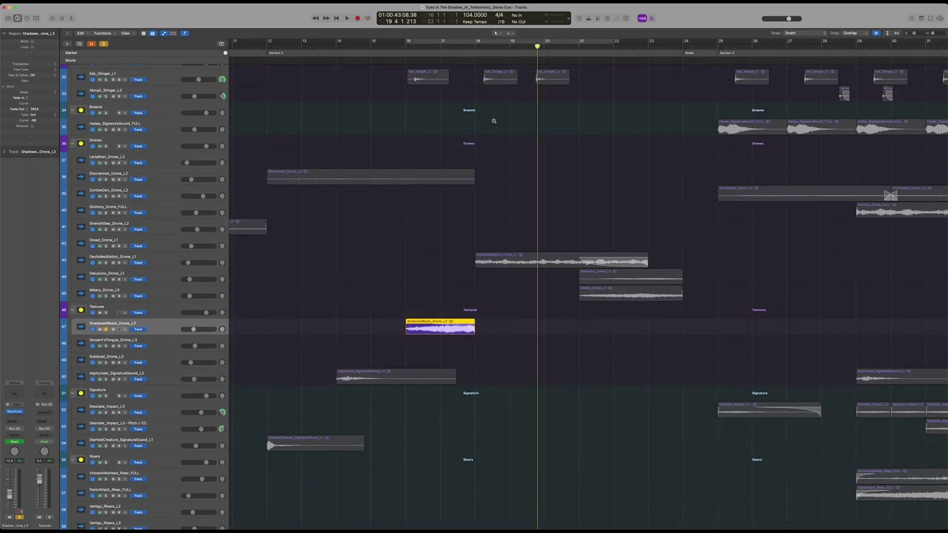
{"action": "scroll", "coordinate": [496, 121], "scroll_direction": "down", "scroll_amount": 4}
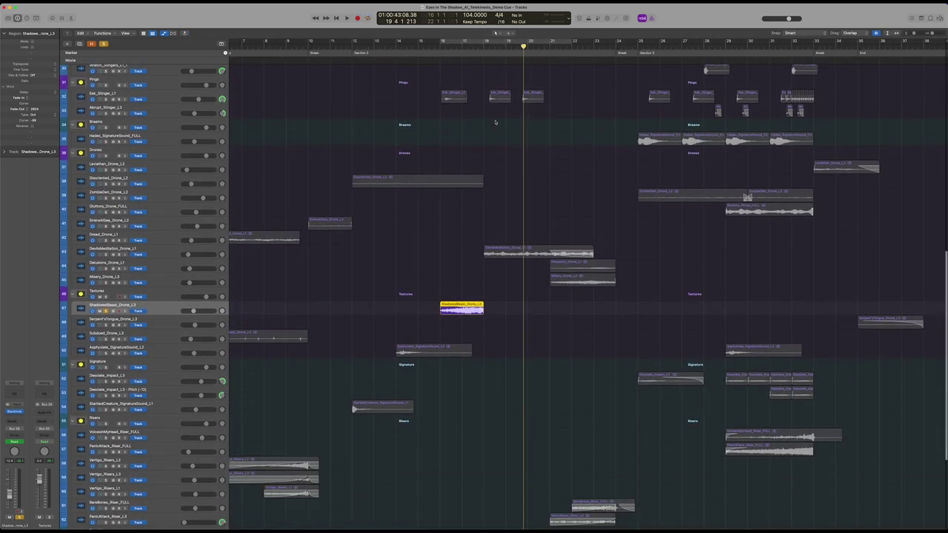
{"action": "scroll", "coordinate": [497, 121], "scroll_direction": "left", "scroll_amount": 1}
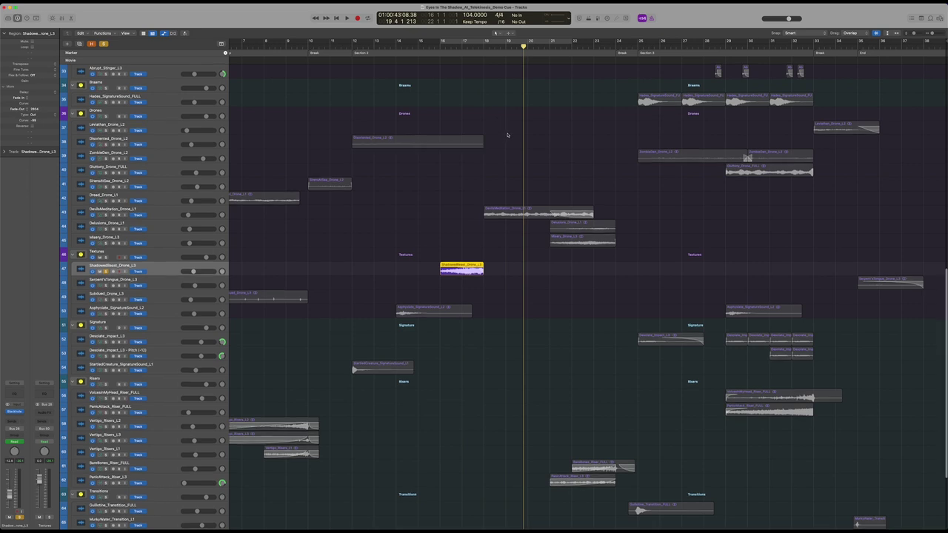
{"action": "key", "text": "super+Down"}
{"action": "key", "text": "super+Down"}
{"action": "key", "text": "super+Right"}
{"action": "key", "text": "super+Right"}
{"action": "key", "text": "super+Right"}
{"action": "scroll", "coordinate": [508, 135], "scroll_direction": "right", "scroll_amount": 6}
{"action": "scroll", "coordinate": [509, 134], "scroll_direction": "right", "scroll_amount": 2}
{"action": "scroll", "coordinate": [509, 135], "scroll_direction": "up", "scroll_amount": 1}
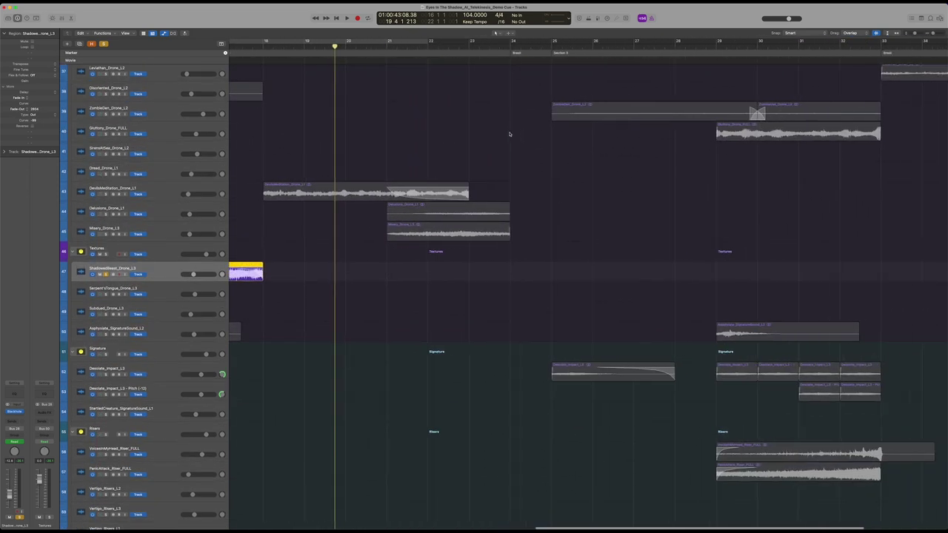
{"action": "scroll", "coordinate": [509, 135], "scroll_direction": "left", "scroll_amount": 4}
{"action": "key", "text": "s"}
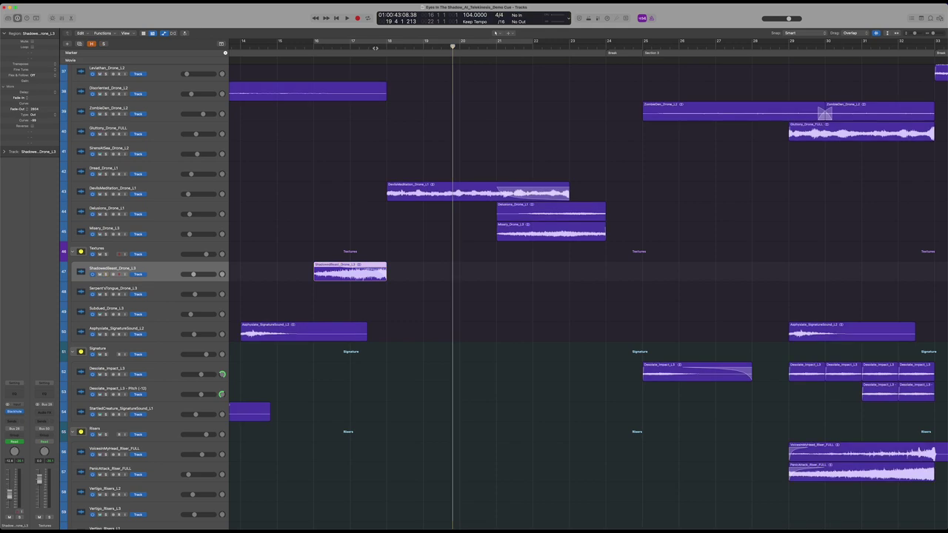
Step: Set the cycle range from bar 21 to bar 26 and play the full arrangement into bar 24
{"action": "left_click", "coordinate": [377, 46]}
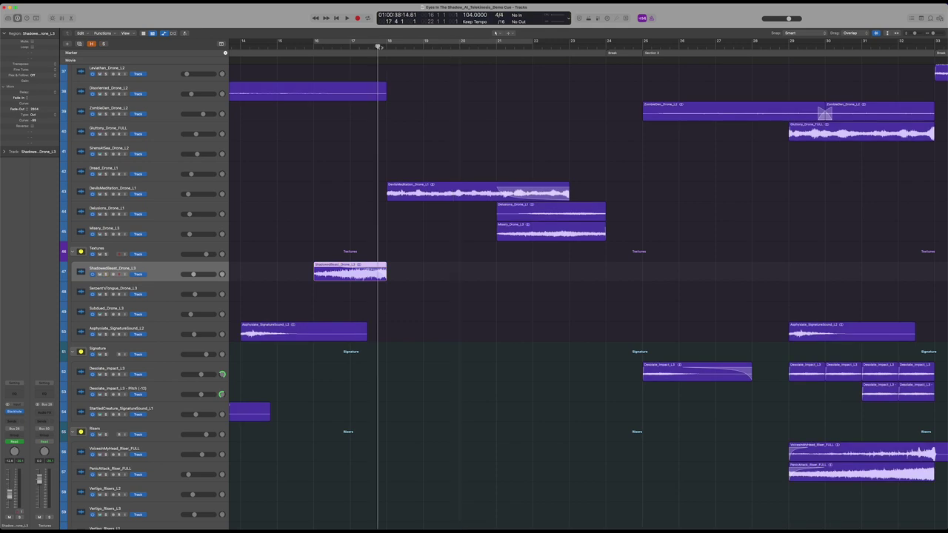
{"action": "left_click_drag", "start_coordinate": [377, 41], "coordinate": [694, 42]}
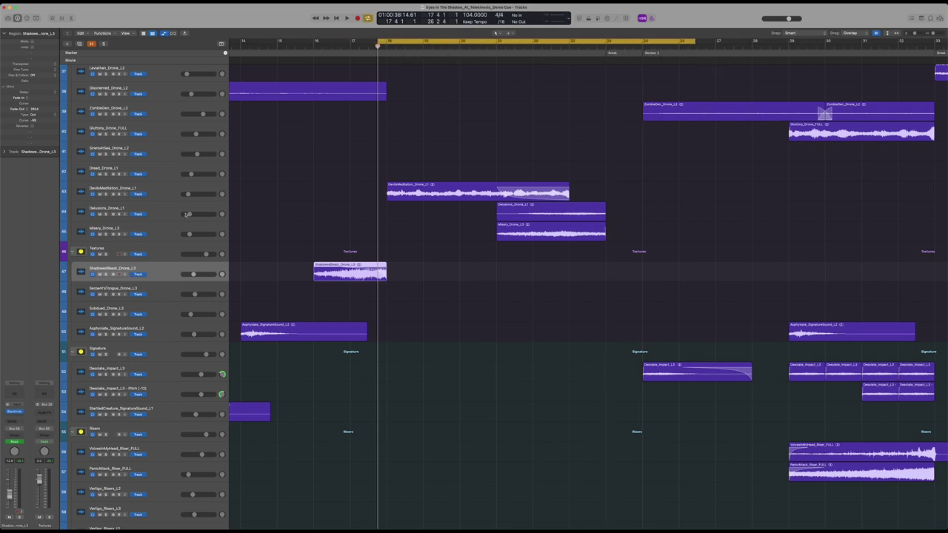
{"action": "key", "text": "super+Up"}
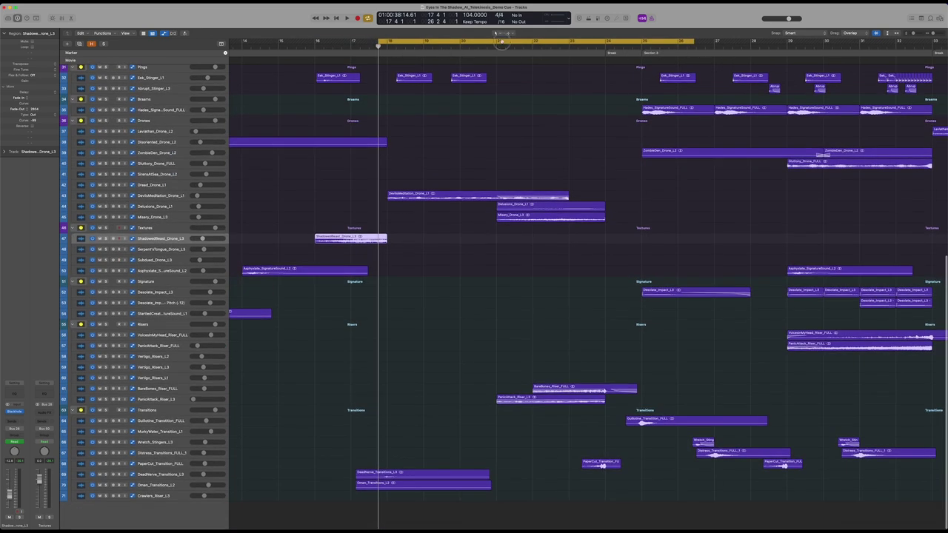
{"action": "left_click_drag", "start_coordinate": [502, 42], "coordinate": [678, 45]}
{"action": "scroll", "coordinate": [499, 173], "scroll_direction": "down", "scroll_amount": 5}
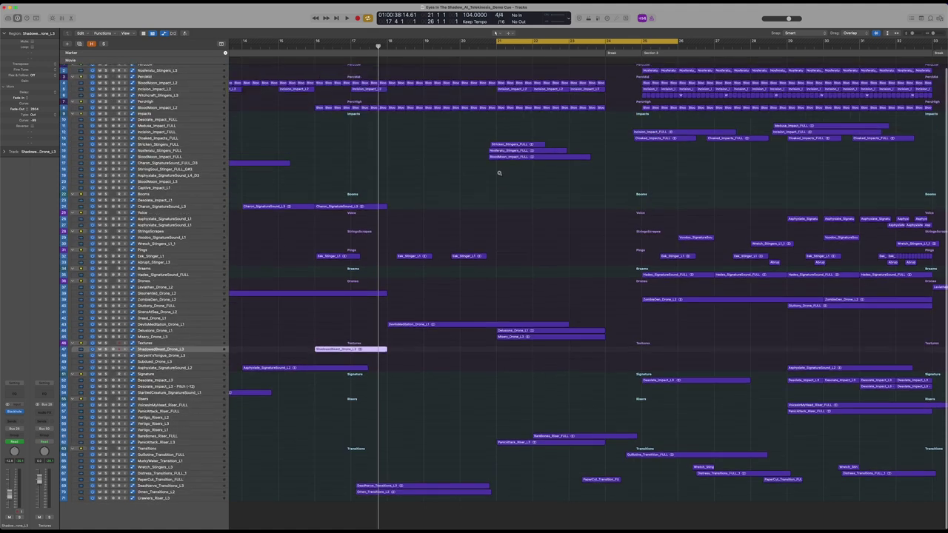
{"action": "key", "text": "space"}
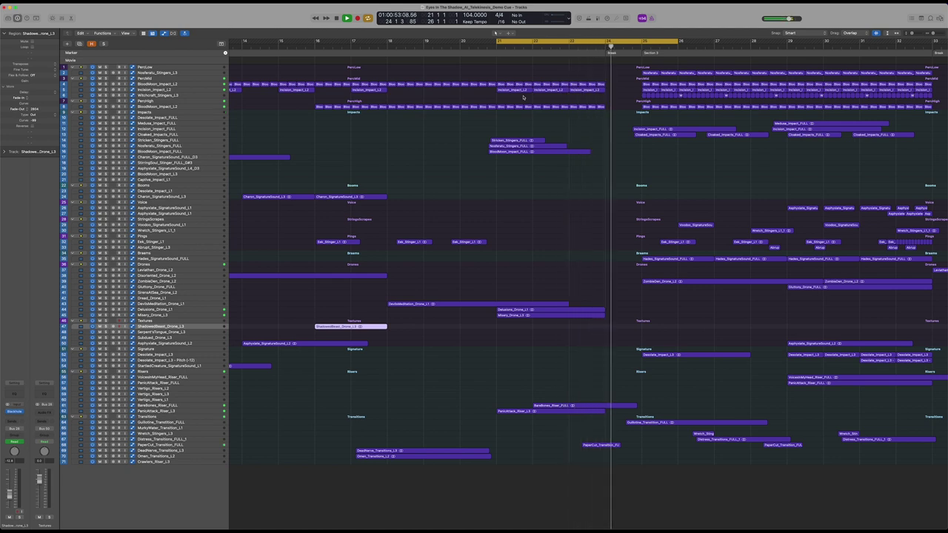
{"action": "key", "text": "space"}
Step: Shift the cycle range to start at bar 20 beat 4 and select the Stricken_Stingers_FULL track in the Impacts group
{"action": "key", "text": "super+Down"}
{"action": "key", "text": "super+Down"}
{"action": "key", "text": "super+Down"}
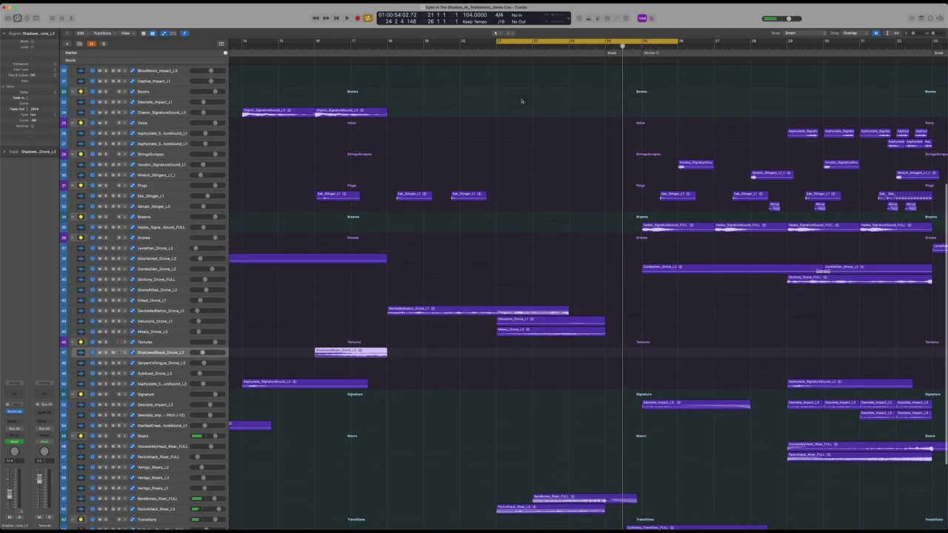
{"action": "scroll", "coordinate": [521, 100], "scroll_direction": "up", "scroll_amount": 10}
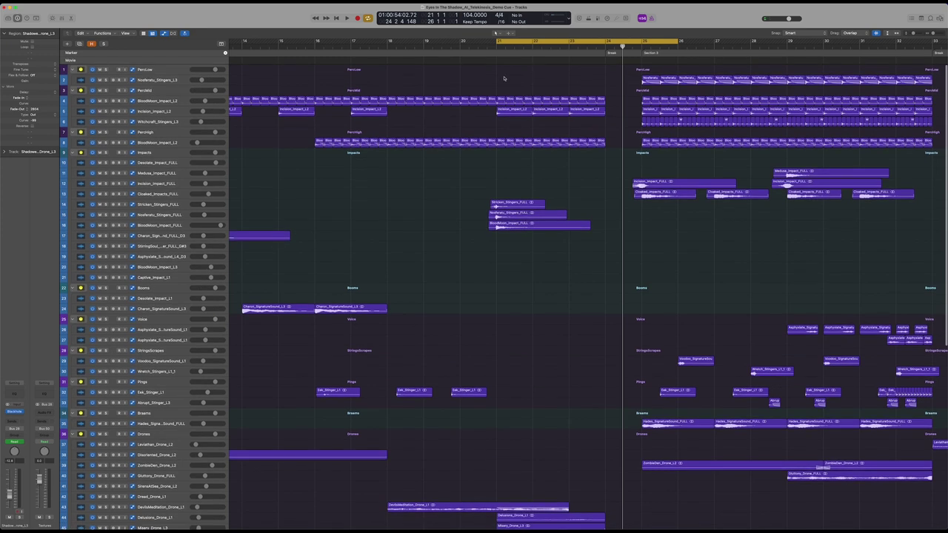
{"action": "key", "text": "super+Down"}
{"action": "left_click_drag", "start_coordinate": [496, 41], "coordinate": [490, 41]}
{"action": "key", "text": "super+Down"}
{"action": "key", "text": "super+Down"}
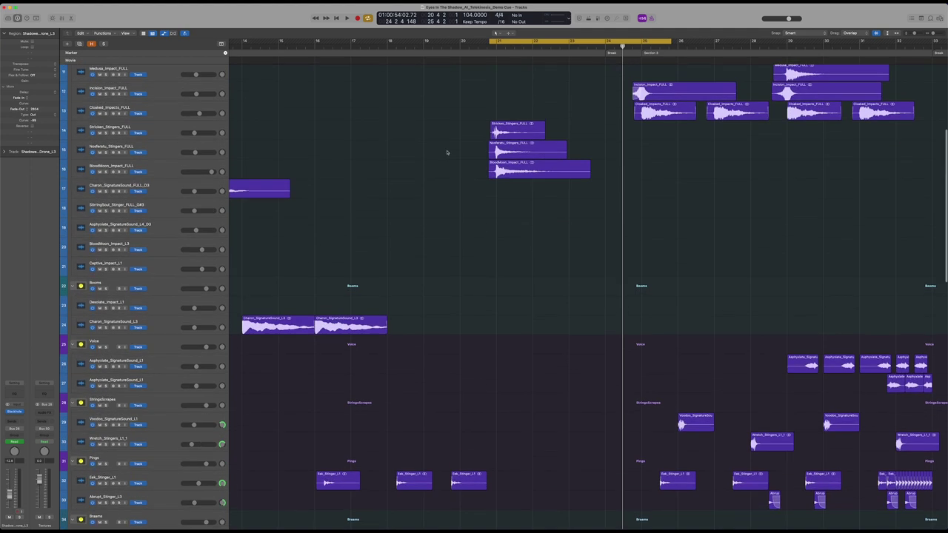
{"action": "left_click", "coordinate": [164, 139]}
{"action": "key", "text": "super+Up"}
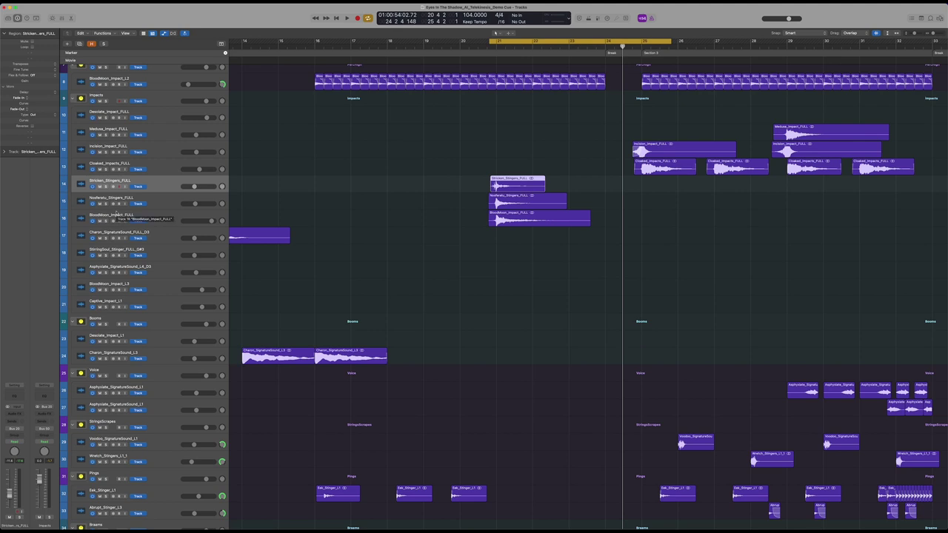
Step: Solo and play Stricken_Stingers_FULL, and switch the solo to Nosferatu_Stingers_FULL to audition it from the cycle start
{"action": "left_click", "coordinate": [107, 186]}
{"action": "key", "text": "space"}
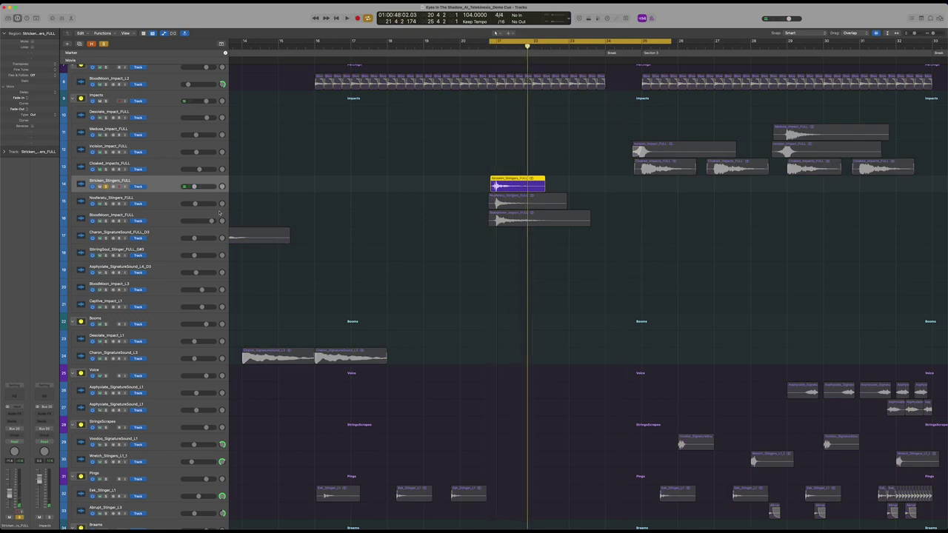
{"action": "left_click", "coordinate": [106, 204]}
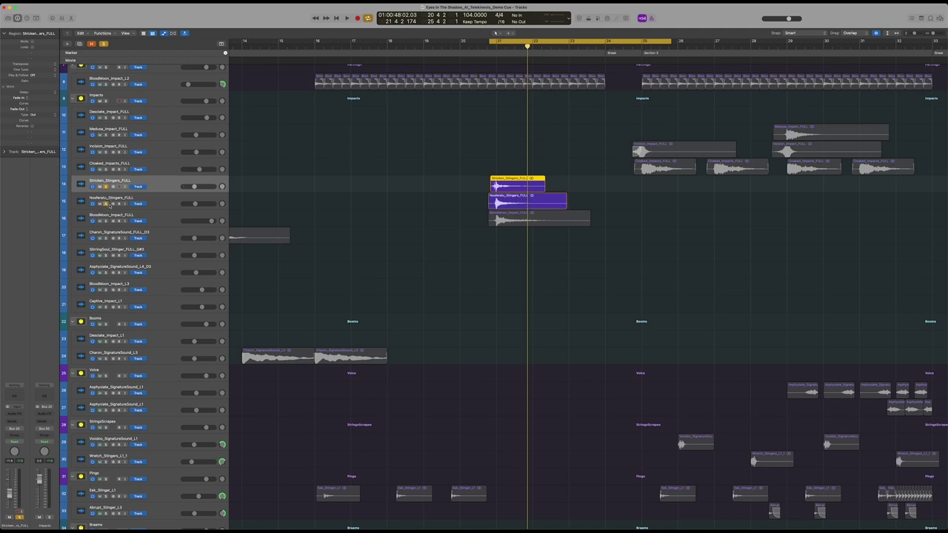
{"action": "left_click", "coordinate": [106, 186]}
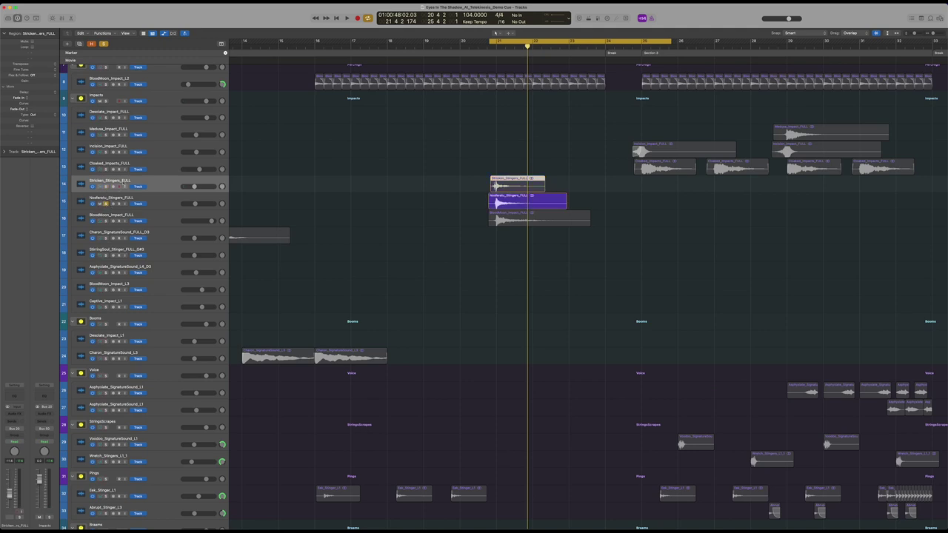
{"action": "left_click", "coordinate": [120, 200]}
{"action": "key", "text": "shift+space"}
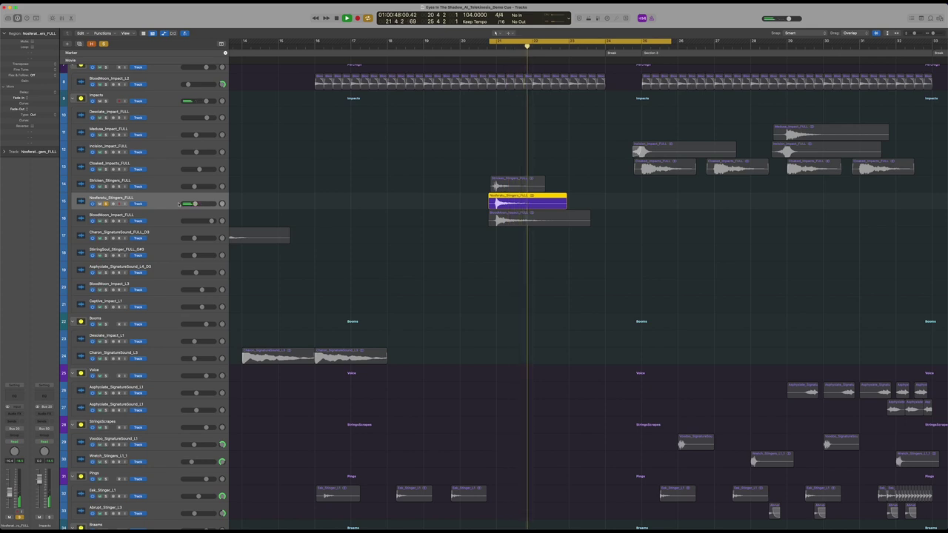
{"action": "key", "text": "space"}
Step: Switch the solo to BloodMoon_Impact_FULL and play its impact region on its own
{"action": "left_click", "coordinate": [106, 220]}
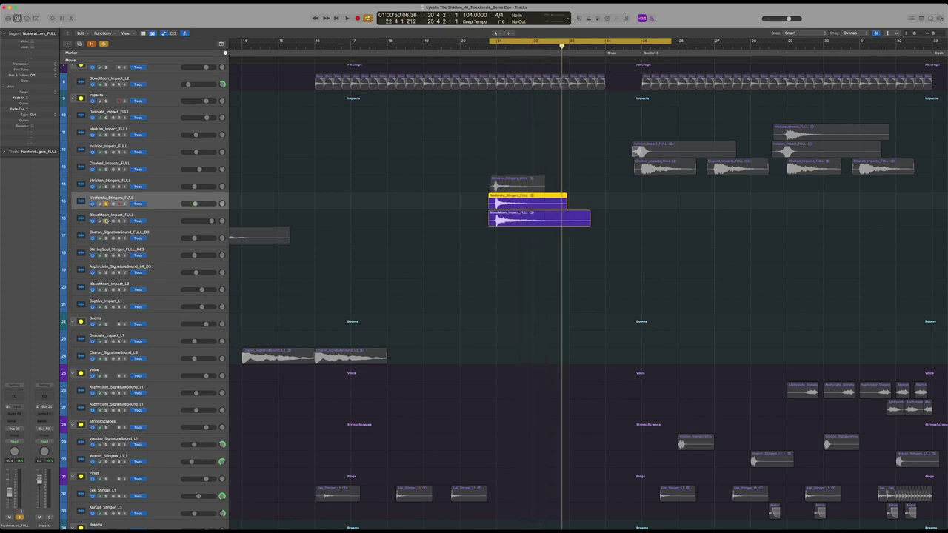
{"action": "left_click", "coordinate": [167, 219]}
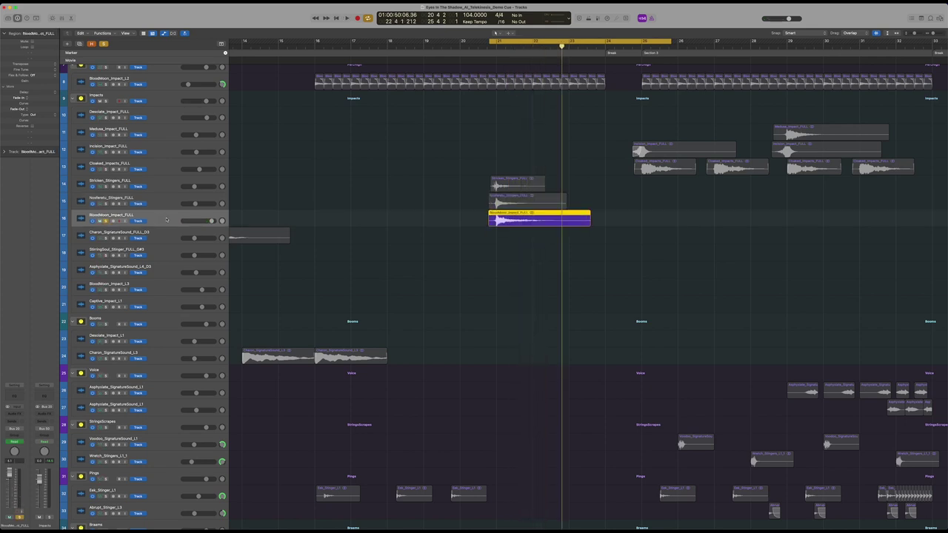
{"action": "key", "text": "shift+space"}
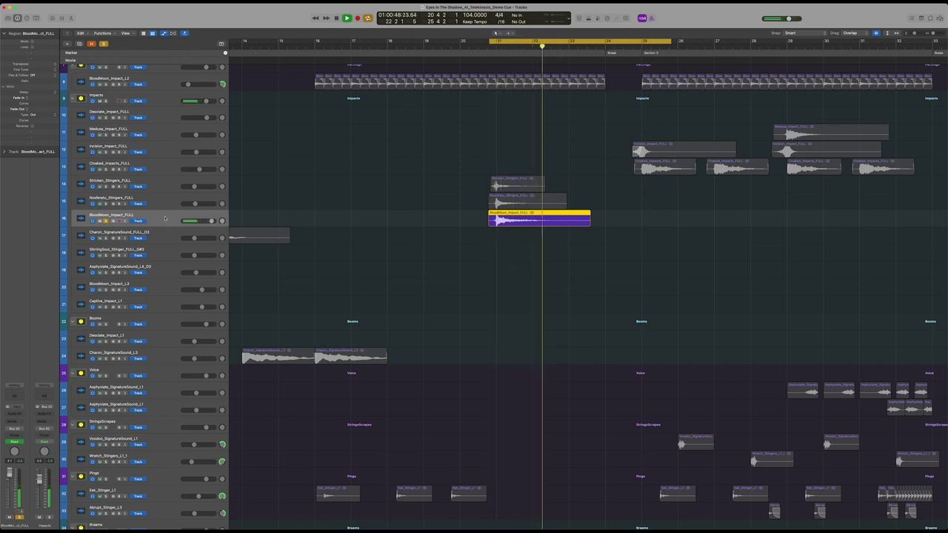
{"action": "key", "text": "space"}
Step: Solo the Stricken, Nosferatu and BloodMoon tracks, play them together from bar 20 beat 4, and clear the solos
{"action": "left_click", "coordinate": [170, 186], "text": "shift"}
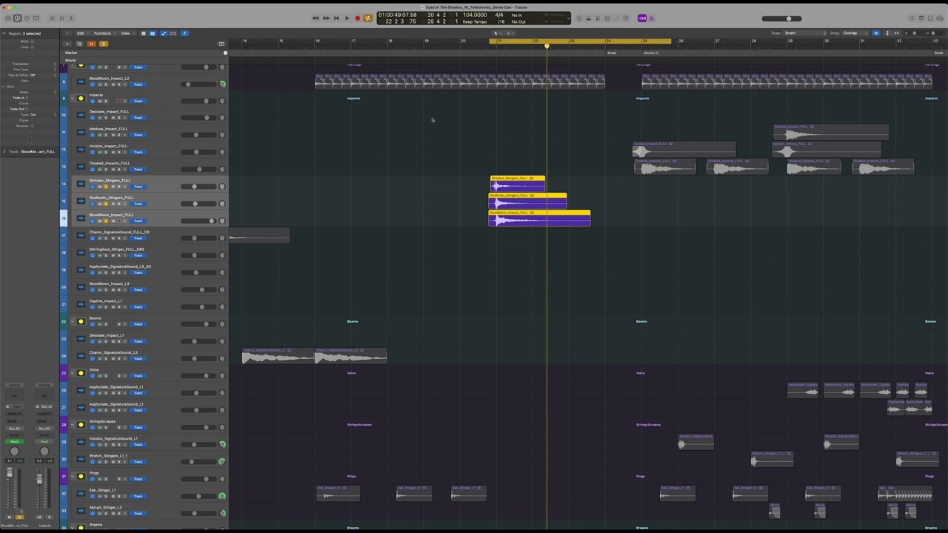
{"action": "key", "text": "shift+space"}
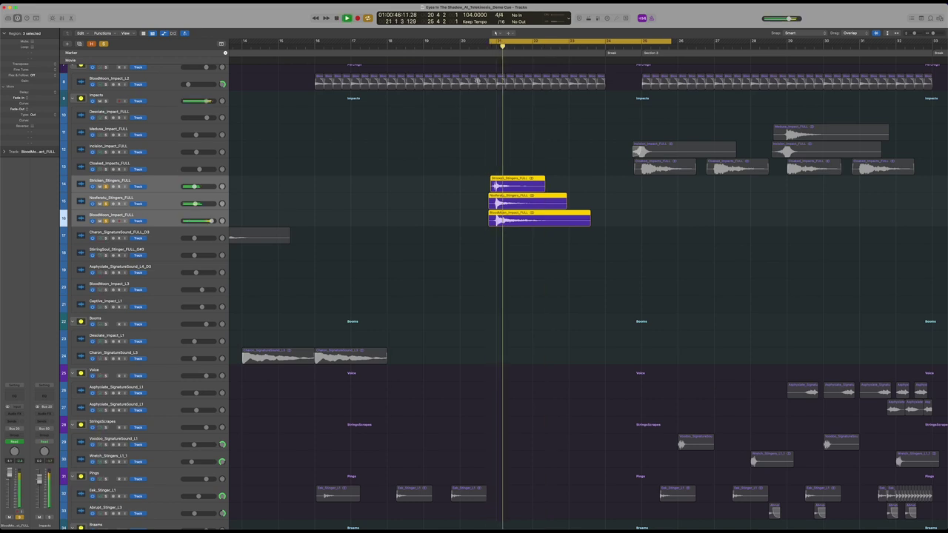
{"action": "key", "text": "super+Up"}
{"action": "key", "text": "super+Up"}
{"action": "key", "text": "super+Up"}
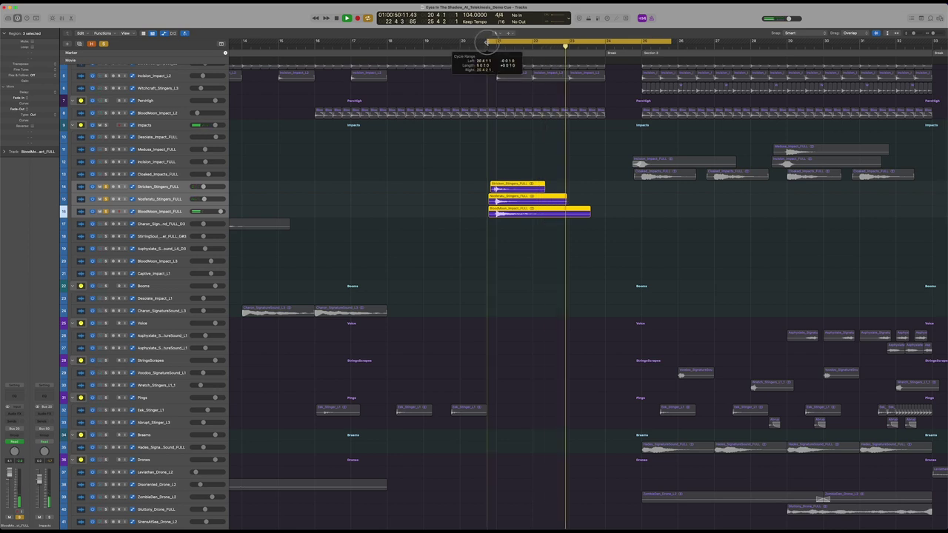
{"action": "key", "text": "space"}
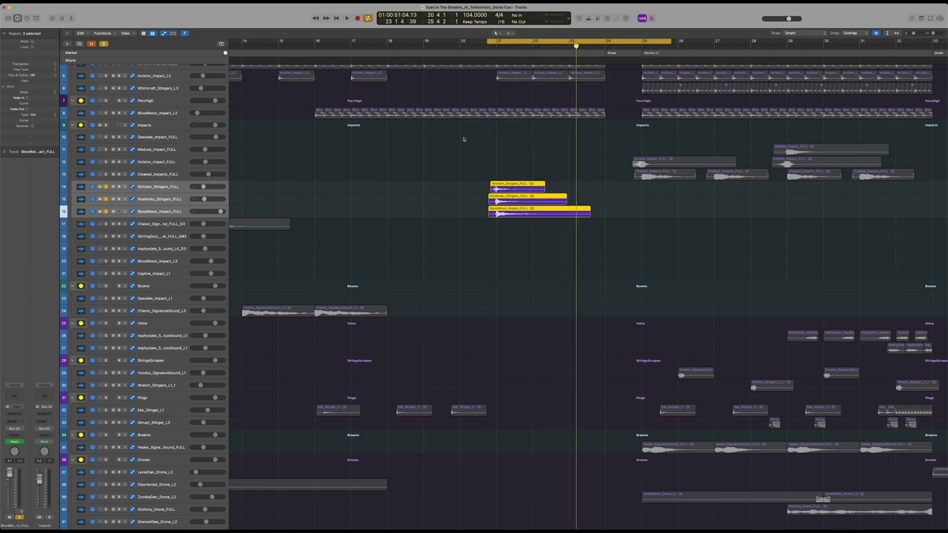
{"action": "key", "text": "shift+space"}
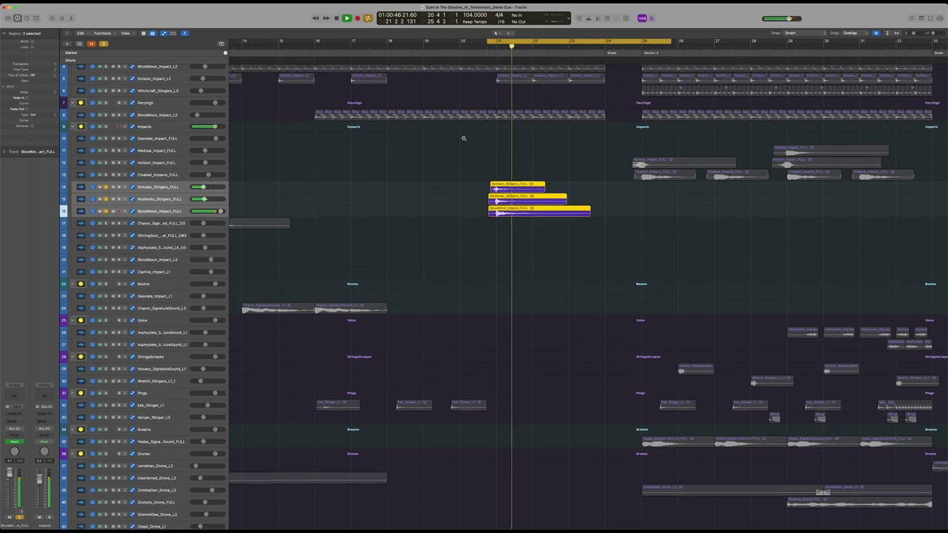
{"action": "key", "text": "super+Up"}
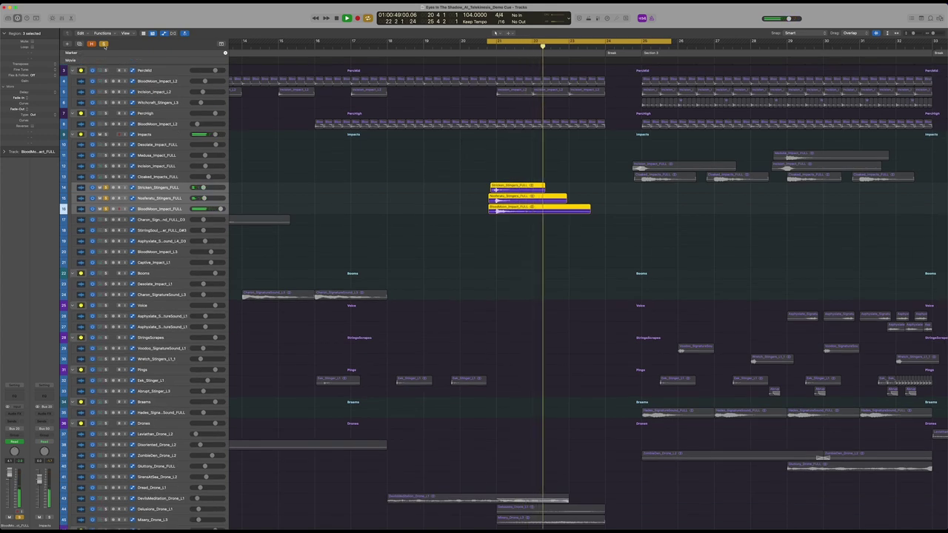
{"action": "key", "text": "space"}
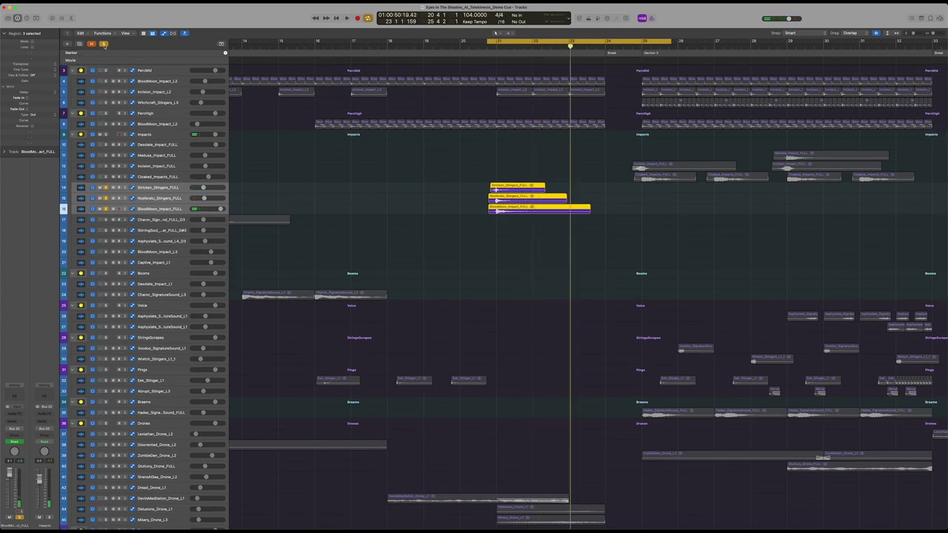
{"action": "left_click", "coordinate": [104, 44]}
Step: Add a curved fade-out to the ends of the three selected stinger and impact regions and return to the Pointer tool
{"action": "key", "text": "super+Down"}
{"action": "key", "text": "super+Down"}
{"action": "key", "text": "super+Right"}
{"action": "scroll", "coordinate": [419, 187], "scroll_direction": "right", "scroll_amount": 1}
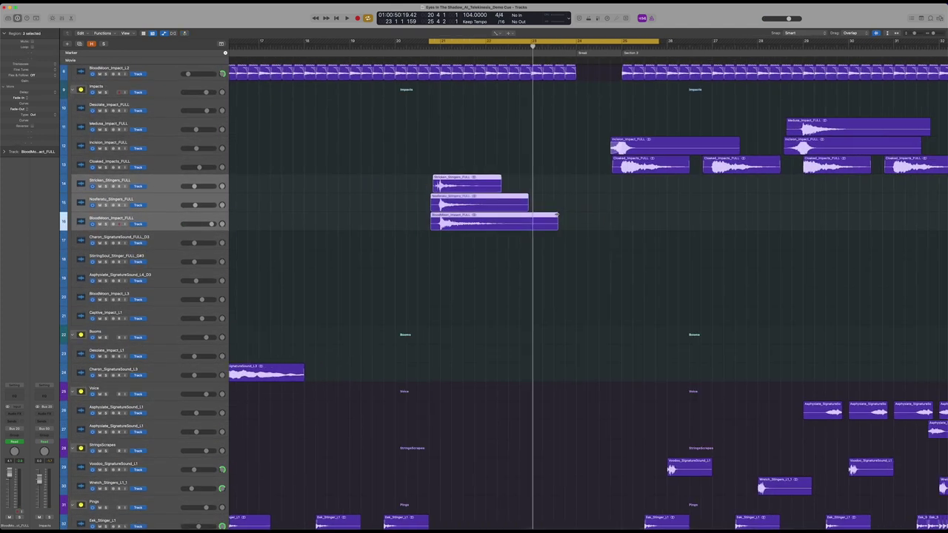
{"action": "left_click_drag", "start_coordinate": [554, 214], "coordinate": [549, 219]}
{"action": "key", "text": "t"}
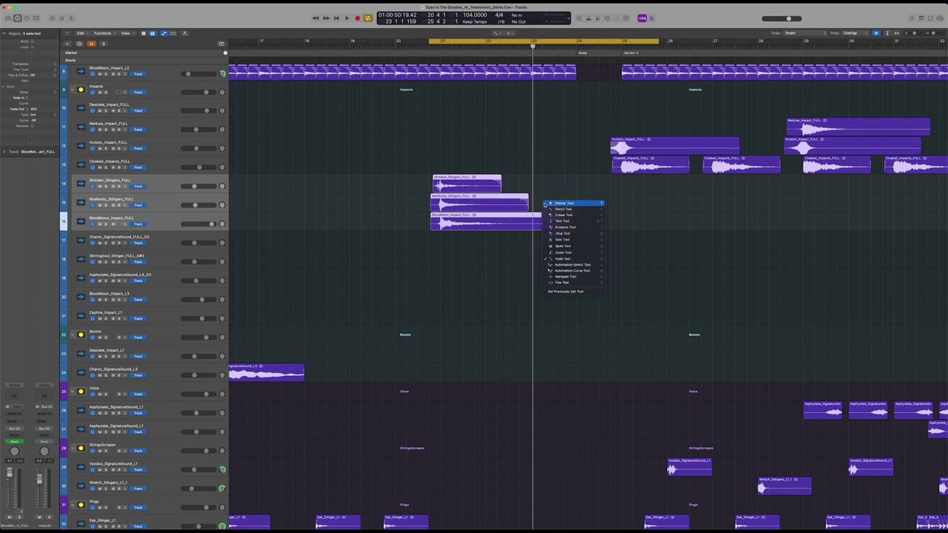
{"action": "left_click", "coordinate": [565, 203]}
Step: Look over the arrangement from the impacts down to the drones, risers and transitions leading into Section 3
{"action": "scroll", "coordinate": [324, 174], "scroll_direction": "down", "scroll_amount": 5}
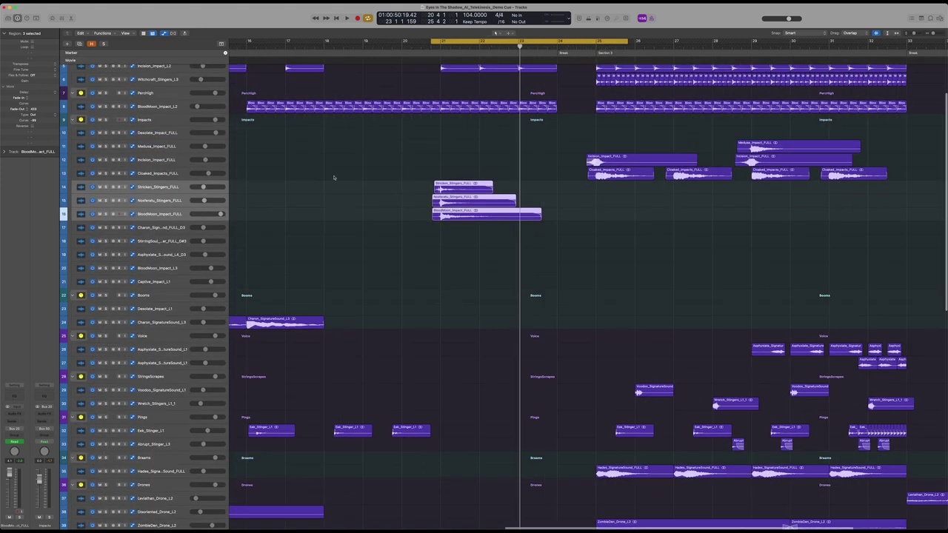
{"action": "scroll", "coordinate": [385, 194], "scroll_direction": "down", "scroll_amount": 10}
{"action": "scroll", "coordinate": [403, 198], "scroll_direction": "down", "scroll_amount": 2}
{"action": "scroll", "coordinate": [435, 201], "scroll_direction": "up", "scroll_amount": 3}
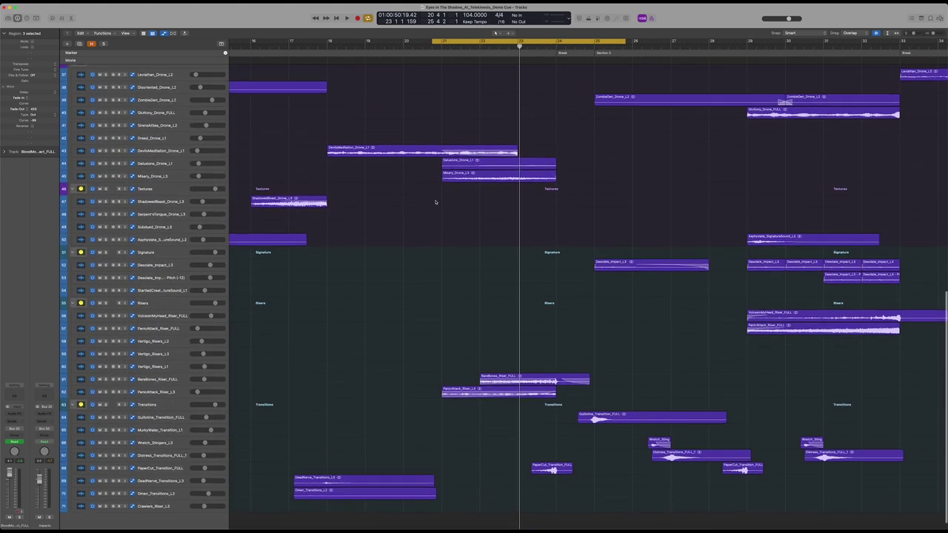
{"action": "scroll", "coordinate": [436, 202], "scroll_direction": "up", "scroll_amount": 10}
{"action": "scroll", "coordinate": [436, 202], "scroll_direction": "down", "scroll_amount": 5}
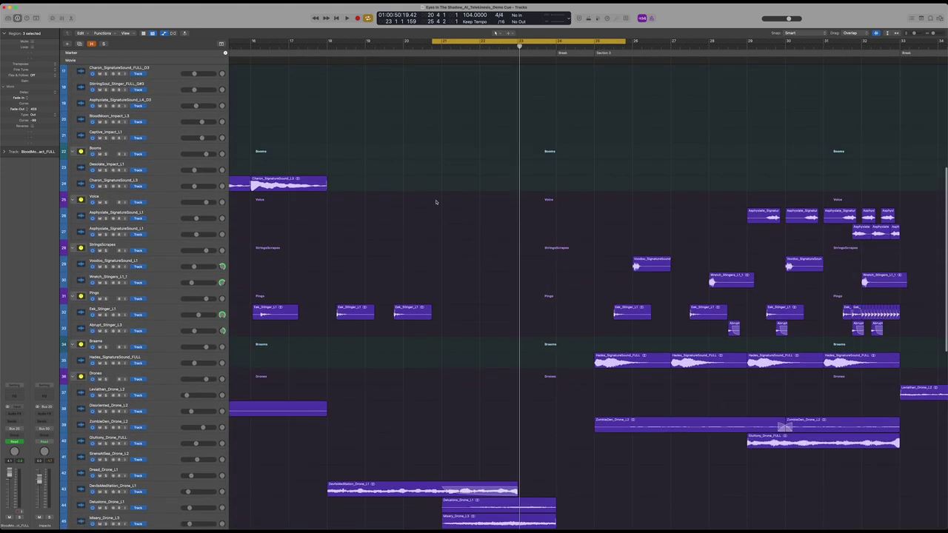
{"action": "scroll", "coordinate": [490, 202], "scroll_direction": "down", "scroll_amount": 8}
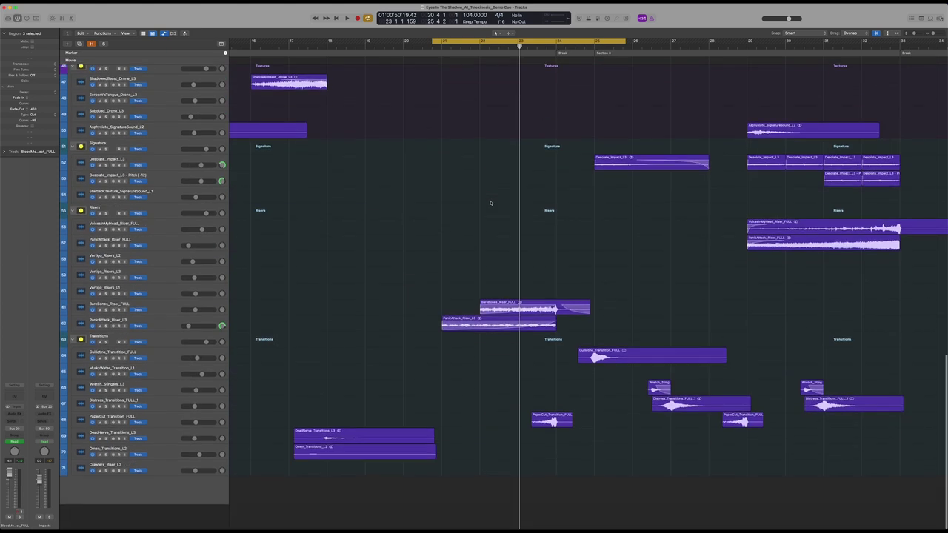
{"action": "key", "text": "super+Left"}
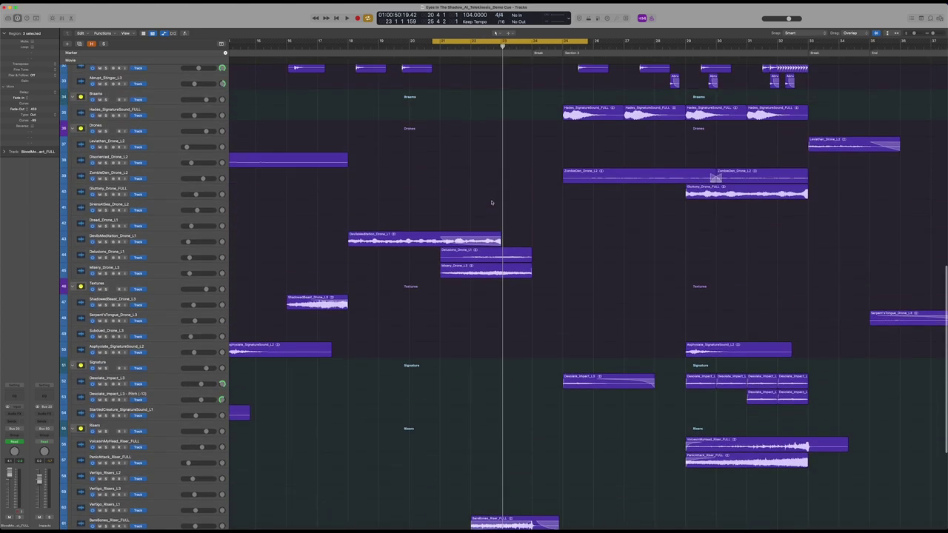
{"action": "scroll", "coordinate": [496, 186], "scroll_direction": "up", "scroll_amount": 10}
{"action": "key", "text": "super+Left"}
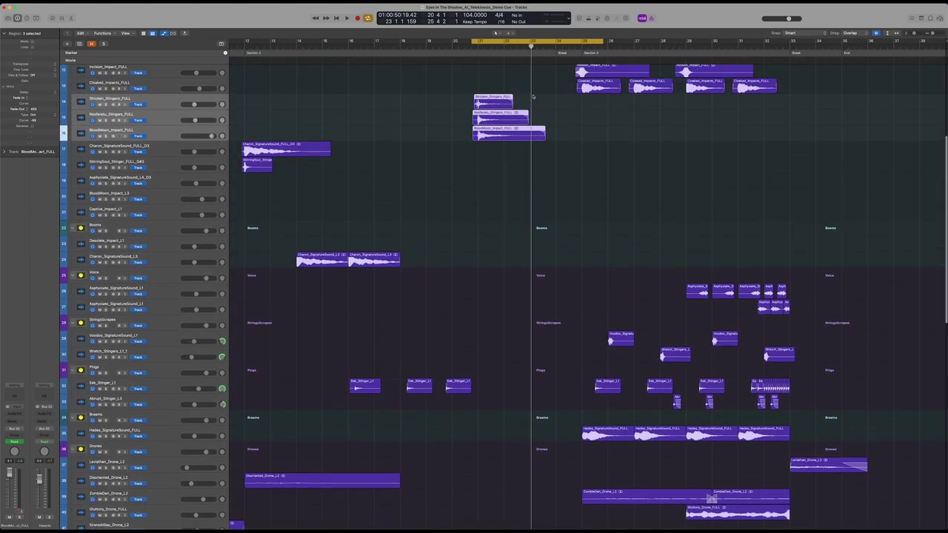
{"action": "scroll", "coordinate": [473, 149], "scroll_direction": "up", "scroll_amount": 3}
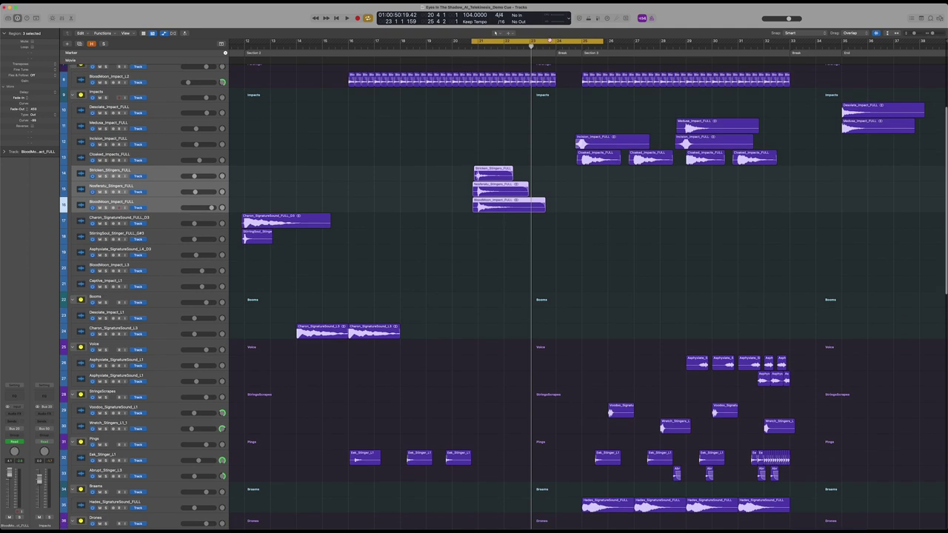
{"action": "key", "text": "super+Up"}
{"action": "scroll", "coordinate": [524, 70], "scroll_direction": "down", "scroll_amount": 10}
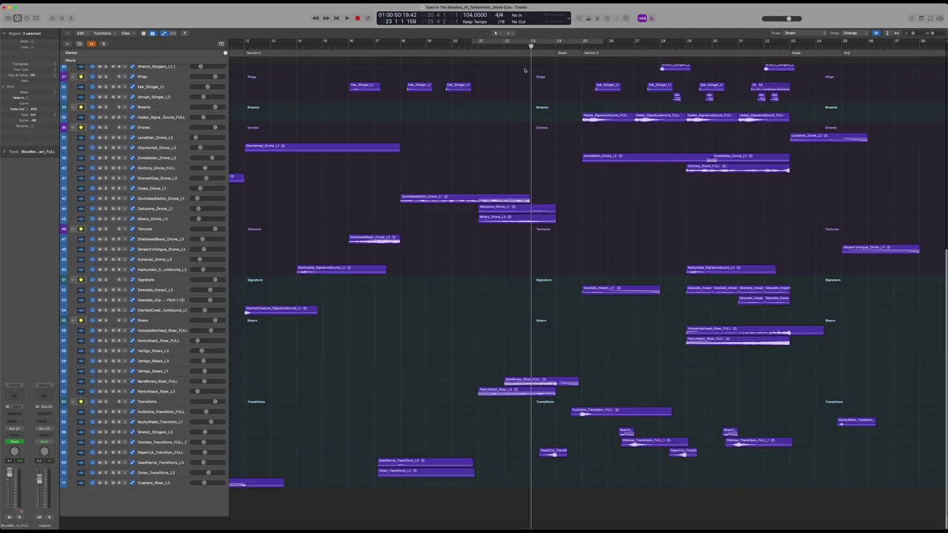
{"action": "key", "text": "super+Down"}
{"action": "key", "text": "super+Down"}
{"action": "key", "text": "super+Down"}
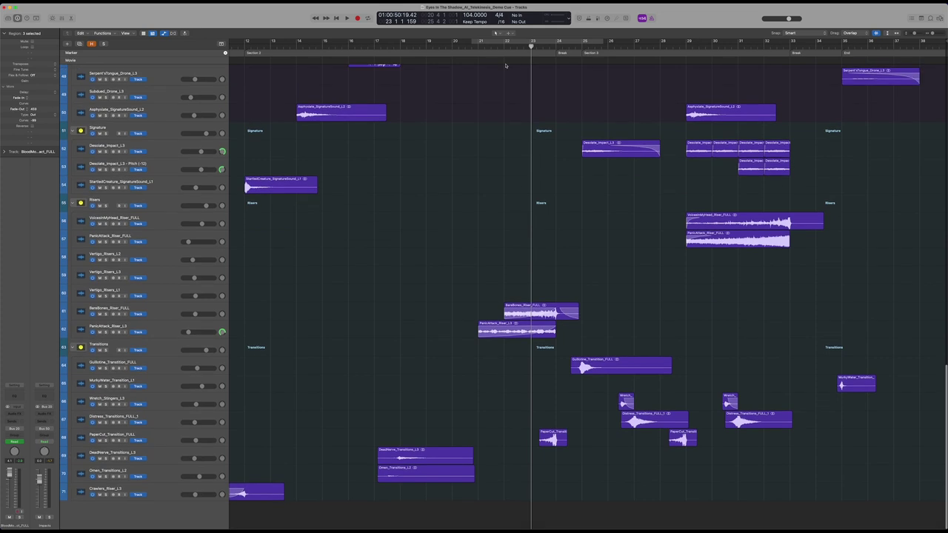
Step: Set the cycle range from about bar 21 beat 3 to bar 25 beat 3 and play BareBones_Riser_FULL soloed
{"action": "left_click_drag", "start_coordinate": [494, 42], "coordinate": [596, 41]}
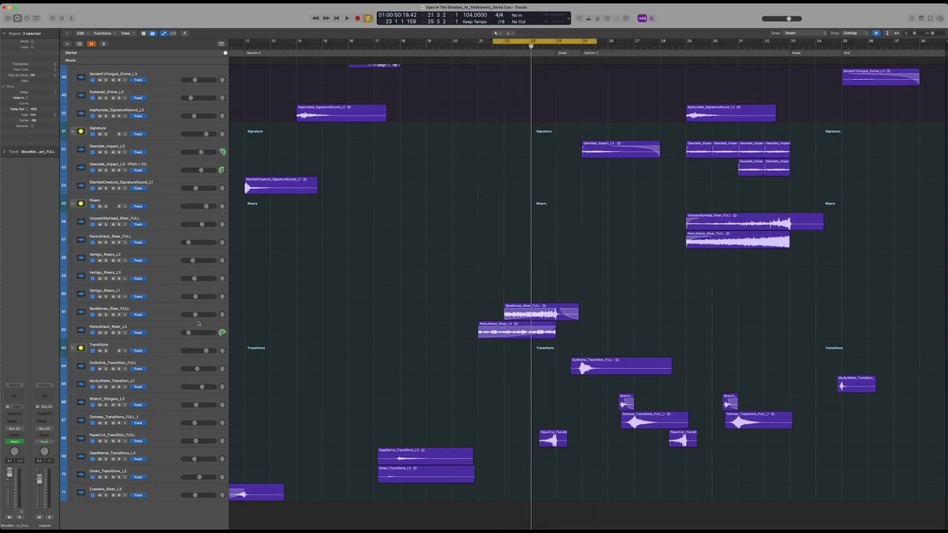
{"action": "left_click", "coordinate": [196, 326]}
{"action": "left_click", "coordinate": [166, 315]}
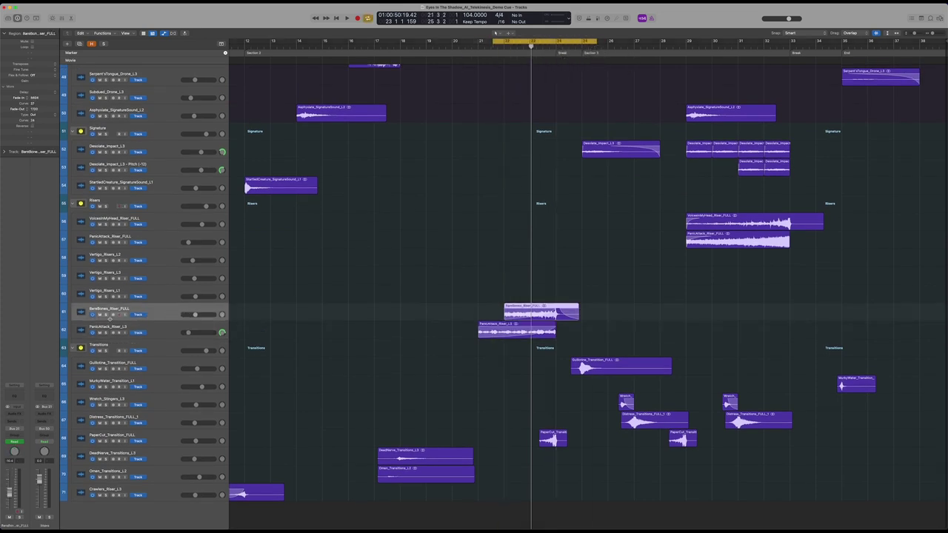
{"action": "left_click", "coordinate": [105, 316]}
{"action": "key", "text": "super+Down"}
{"action": "key", "text": "space"}
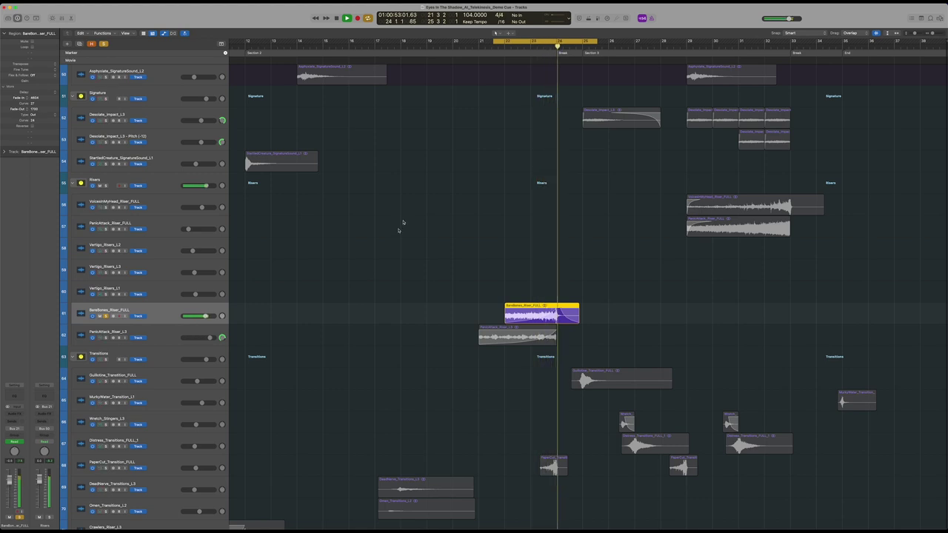
{"action": "key", "text": "space"}
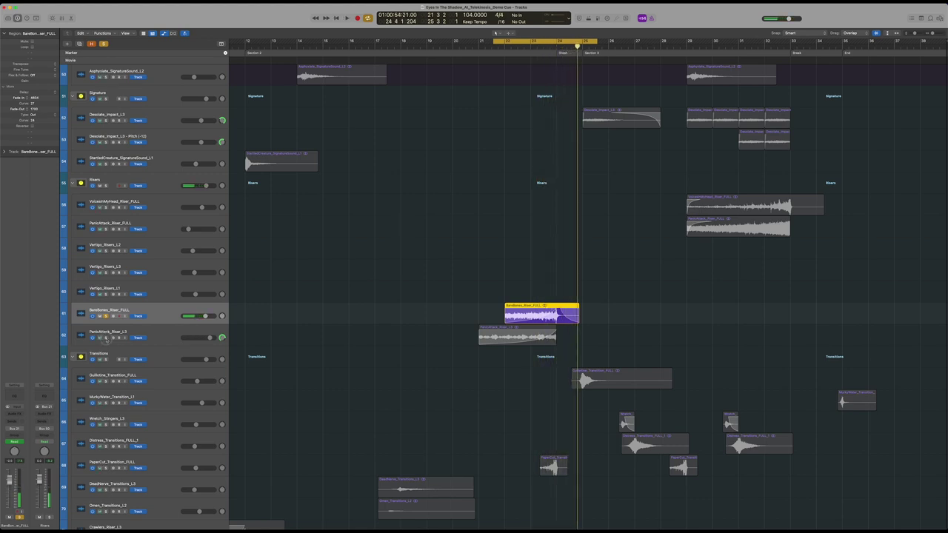
Step: Switch the solo to PanicAttack_Riser_L3 and play it from the cycle start past bar 24
{"action": "left_click", "coordinate": [143, 335]}
{"action": "left_click", "coordinate": [143, 334]}
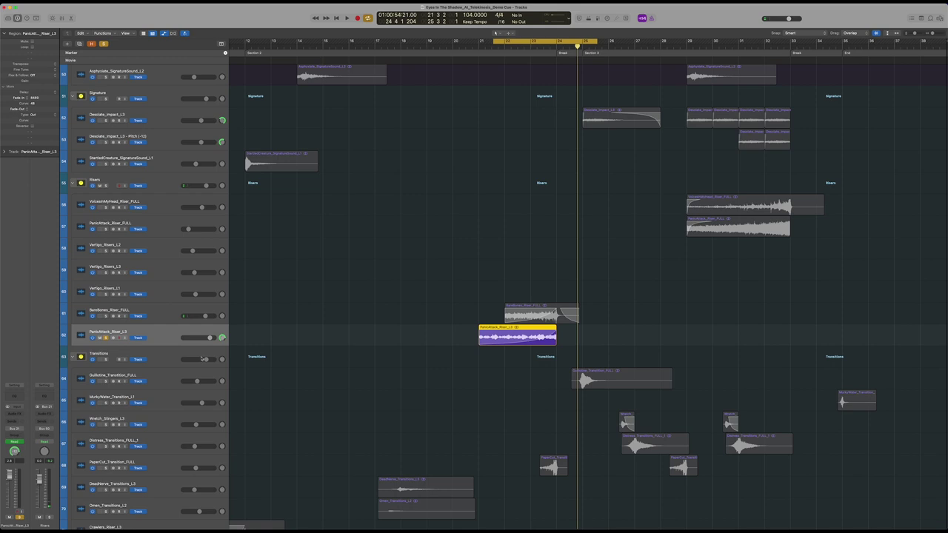
{"action": "key", "text": "space"}
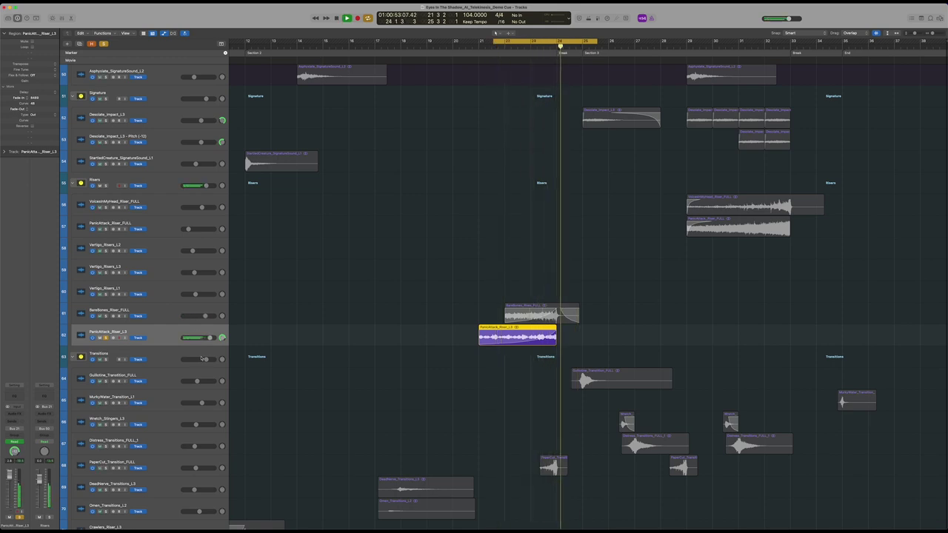
{"action": "key", "text": "space"}
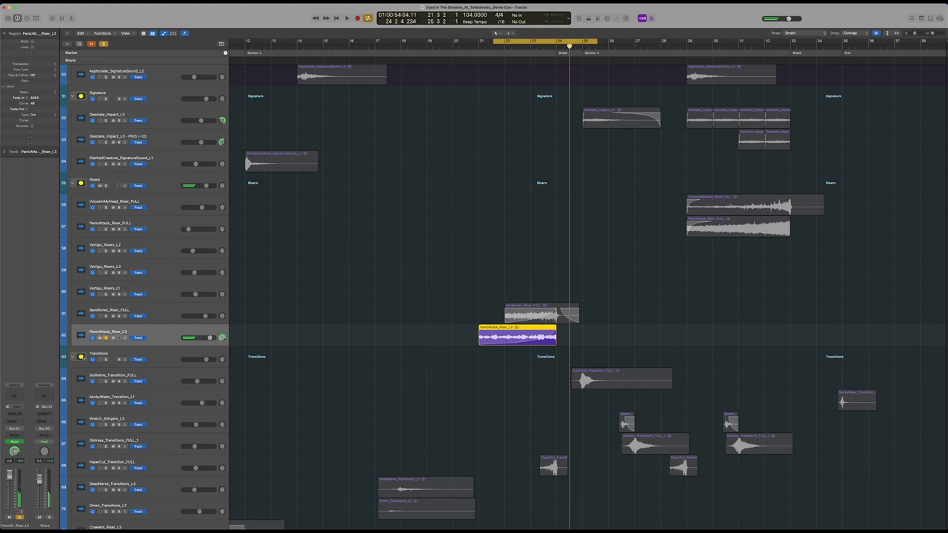
Step: Add BareBones_Riser_FULL to the solo, set the cycle range from bar 23 to bar 25, and play both risers together
{"action": "left_click", "coordinate": [106, 316]}
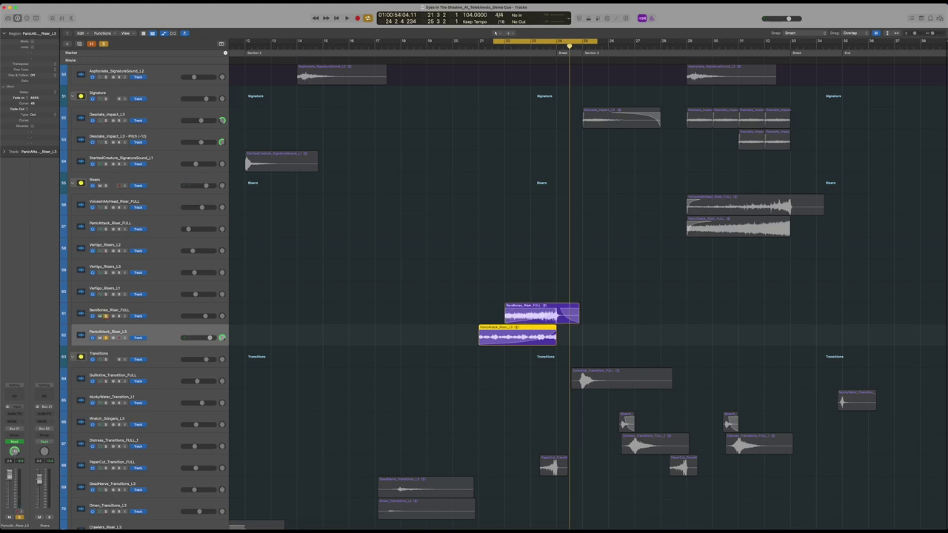
{"action": "left_click_drag", "start_coordinate": [516, 44], "coordinate": [664, 45]}
{"action": "left_click_drag", "start_coordinate": [542, 50], "coordinate": [584, 50]}
{"action": "key", "text": "space"}
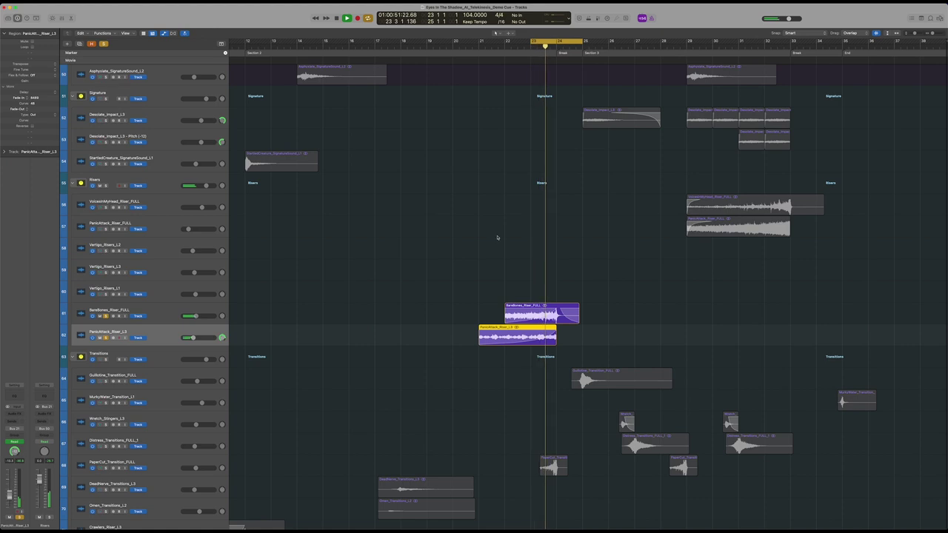
{"action": "key", "text": "space"}
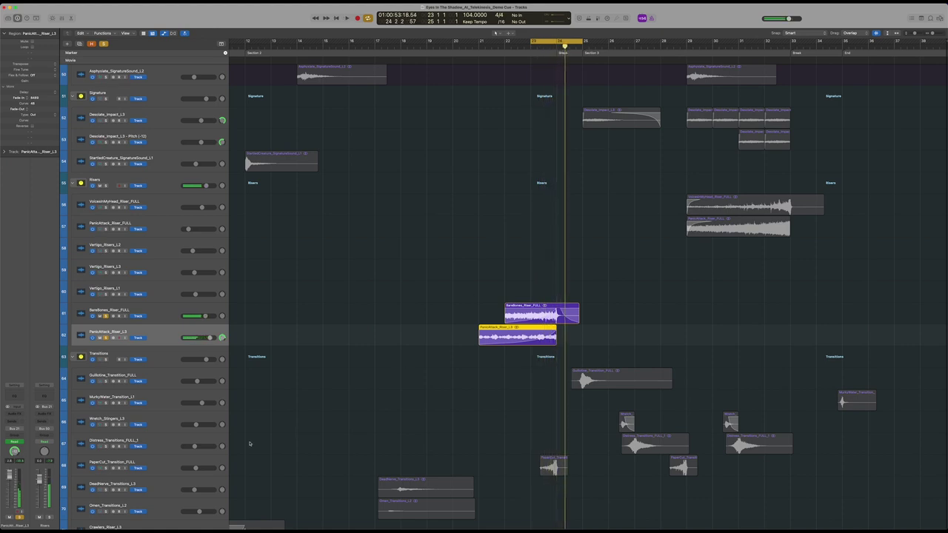
Step: Add PaperCut_Transition_FULL to the soloed risers and play all three across the break at bar 24
{"action": "left_click", "coordinate": [191, 465]}
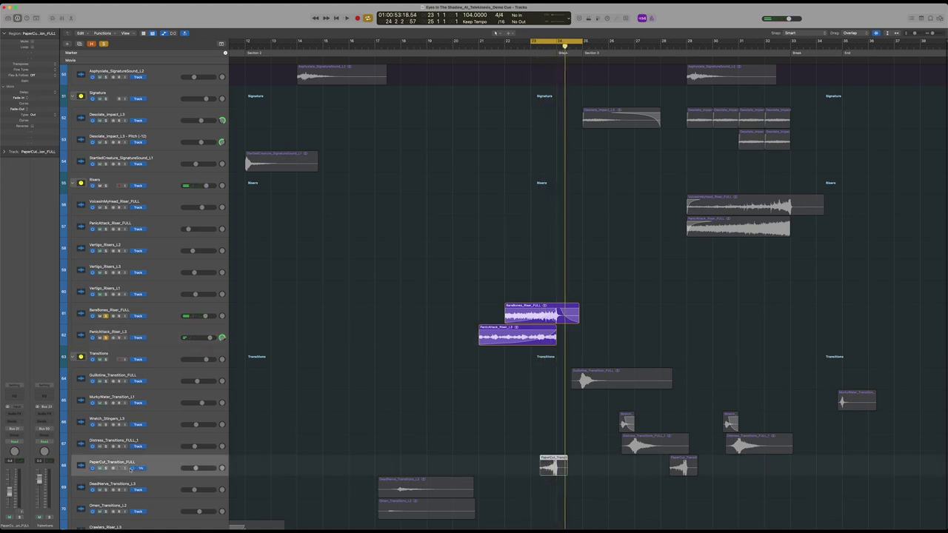
{"action": "left_click", "coordinate": [107, 469]}
{"action": "key", "text": "super+Up"}
{"action": "key", "text": "super+Up"}
{"action": "key", "text": "super+Up"}
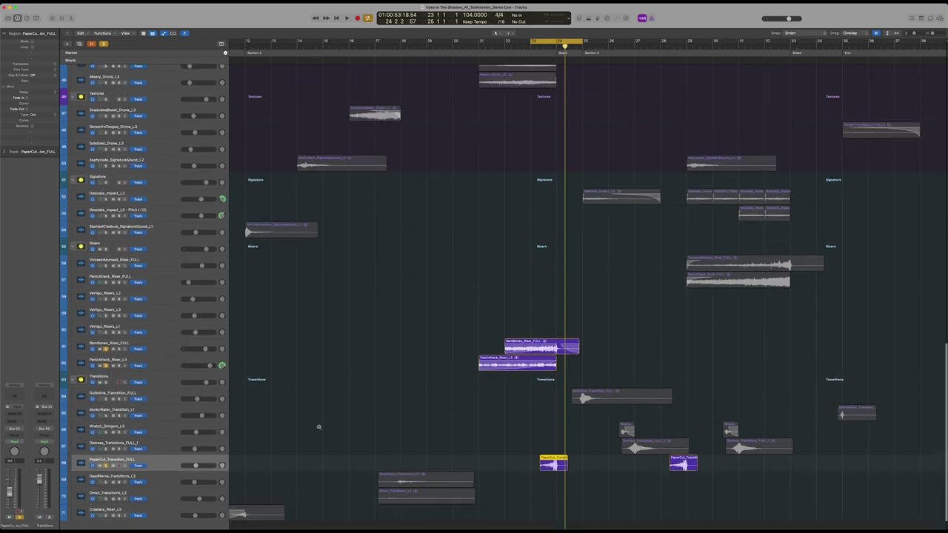
{"action": "key", "text": "super+Right"}
{"action": "key", "text": "super+Right"}
{"action": "key", "text": "super+Right"}
{"action": "key", "text": "super+Right"}
{"action": "key", "text": "super+Right"}
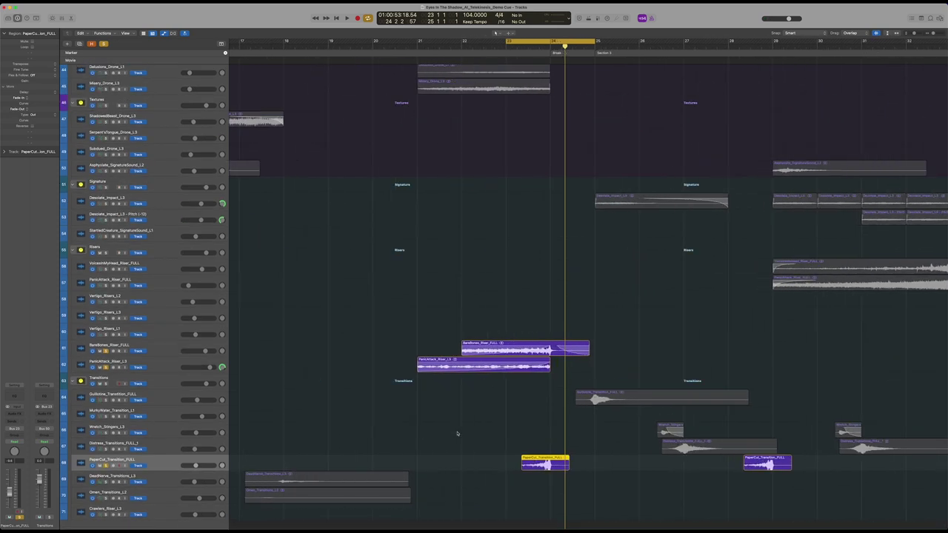
{"action": "key", "text": "super+Down"}
{"action": "key", "text": "space"}
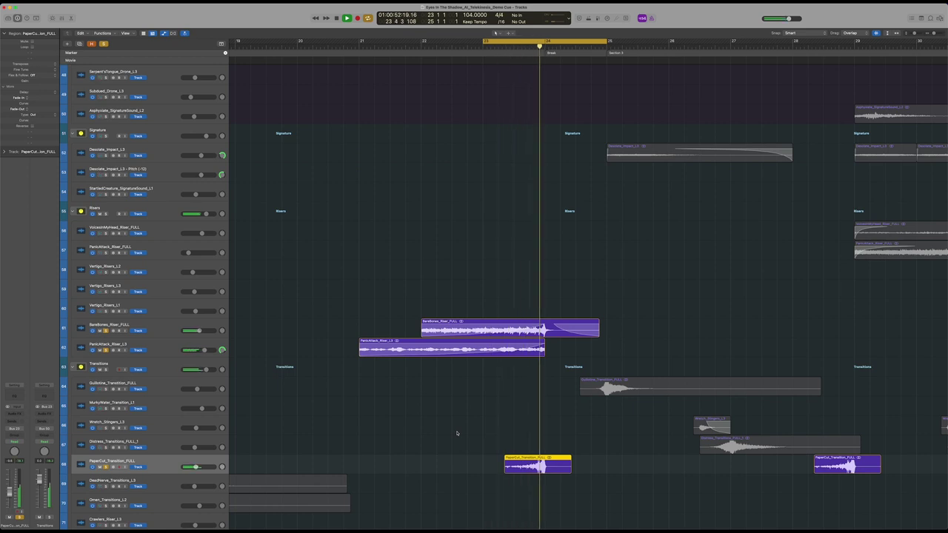
{"action": "key", "text": "space"}
Step: Start the cycle range at about bar 23 beat 3, unsolo both risers, and play PaperCut_Transition_FULL alone
{"action": "left_click_drag", "start_coordinate": [482, 41], "coordinate": [521, 41]}
{"action": "left_click", "coordinate": [105, 330]}
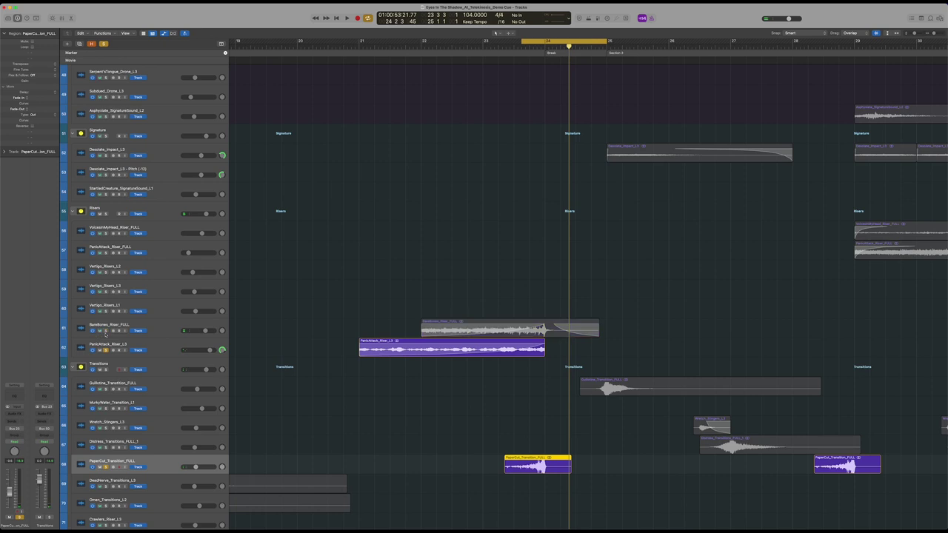
{"action": "left_click", "coordinate": [105, 350]}
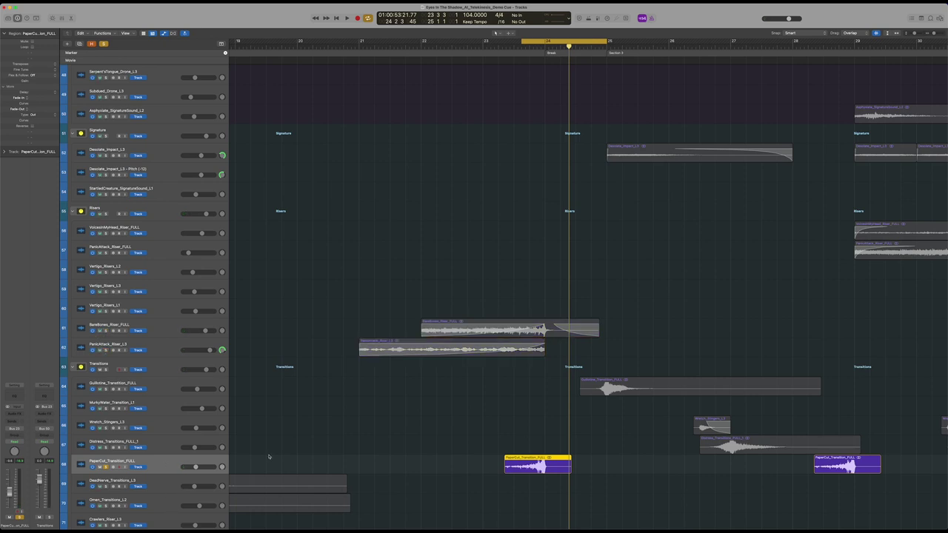
{"action": "key", "text": "space"}
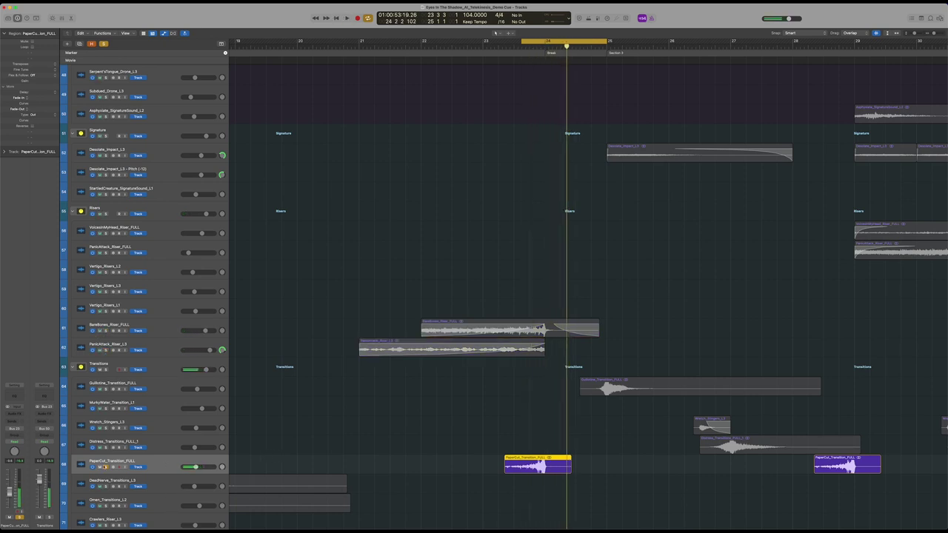
Step: Clear the PaperCut_Transition_FULL solo, extend the cycle range to about bar 26 beat 2, and play the full mix, turning cycling off during playback
{"action": "left_click", "coordinate": [105, 467]}
{"action": "key", "text": "super+Up"}
{"action": "key", "text": "super+Up"}
{"action": "key", "text": "super+Up"}
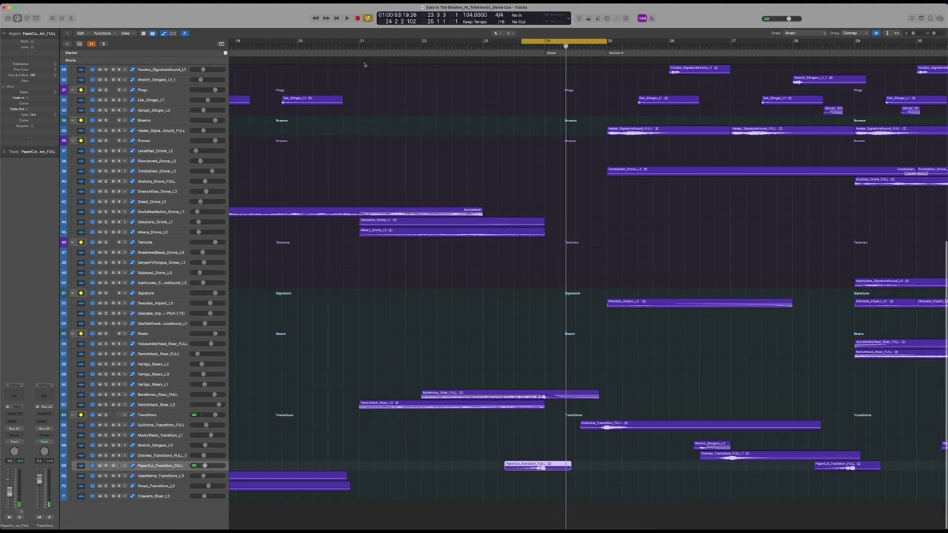
{"action": "left_click_drag", "start_coordinate": [518, 41], "coordinate": [688, 41]}
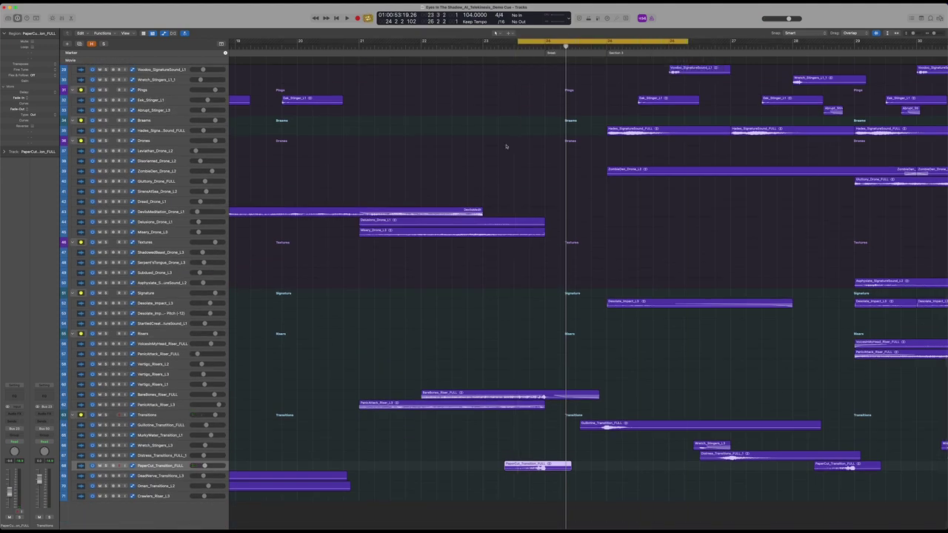
{"action": "key", "text": "space"}
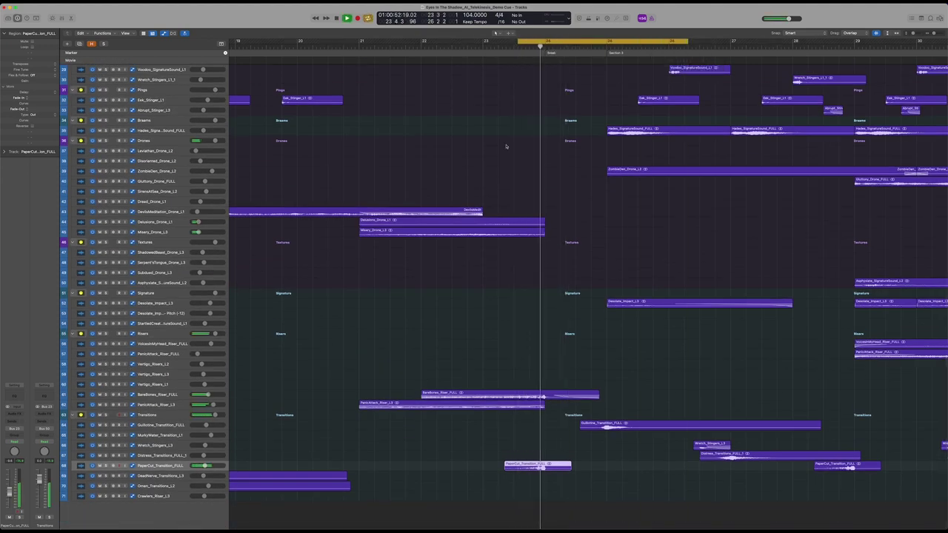
{"action": "key", "text": "c"}
{"action": "key", "text": "space"}
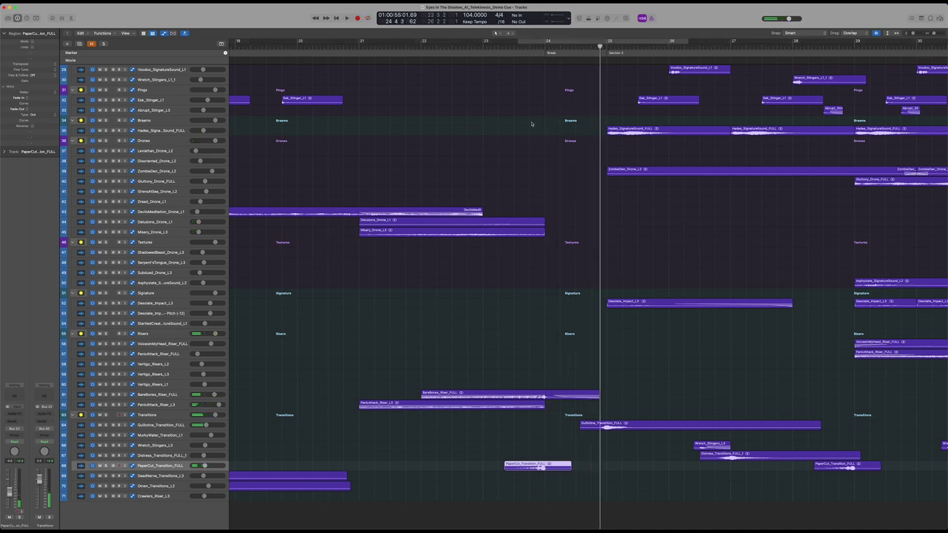
Step: Look over the Section 3 arrangement from the percussion and impacts down to the signature sounds, risers and transitions
{"action": "scroll", "coordinate": [571, 127], "scroll_direction": "up", "scroll_amount": 10}
{"action": "scroll", "coordinate": [571, 128], "scroll_direction": "down", "scroll_amount": 5}
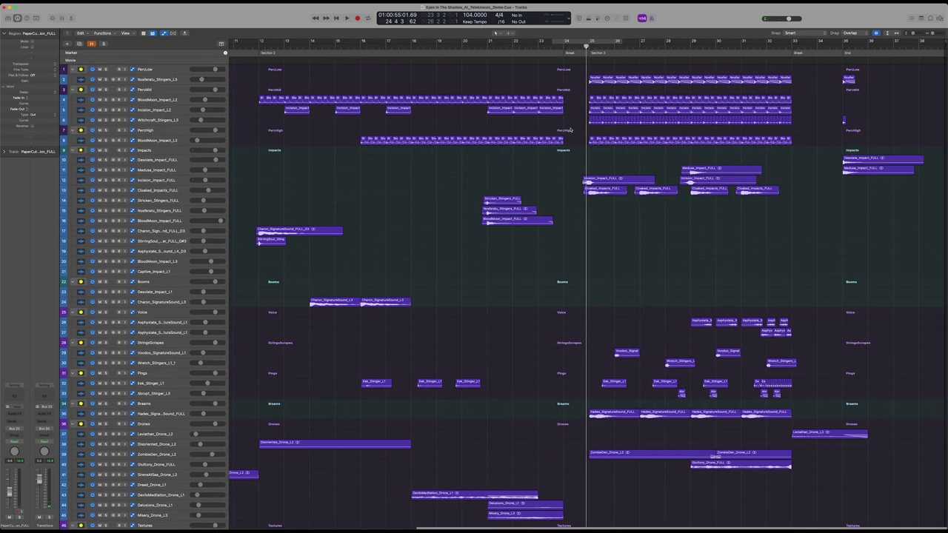
{"action": "scroll", "coordinate": [571, 129], "scroll_direction": "up", "scroll_amount": 3}
{"action": "scroll", "coordinate": [570, 130], "scroll_direction": "right", "scroll_amount": 5}
{"action": "scroll", "coordinate": [569, 128], "scroll_direction": "up", "scroll_amount": 2}
{"action": "scroll", "coordinate": [568, 128], "scroll_direction": "down", "scroll_amount": 3}
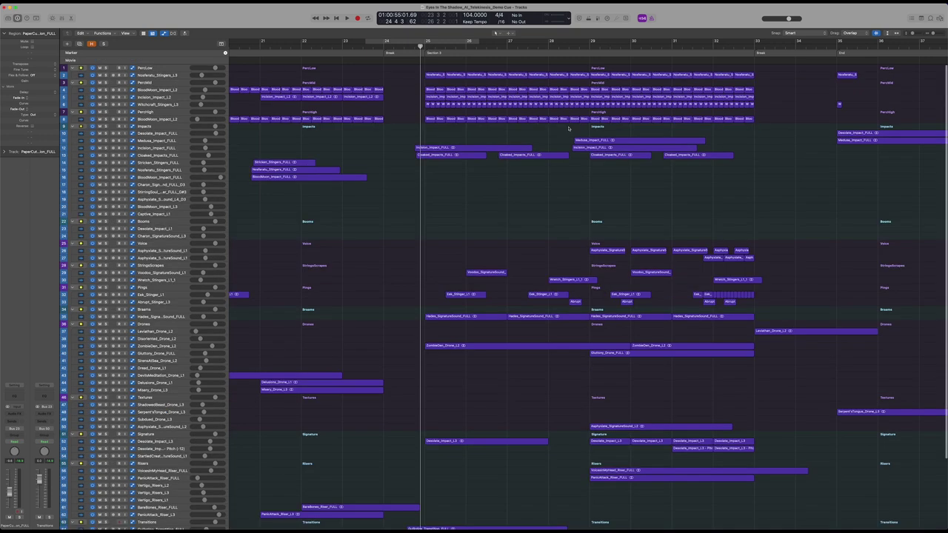
{"action": "scroll", "coordinate": [568, 127], "scroll_direction": "down", "scroll_amount": 5}
{"action": "scroll", "coordinate": [569, 127], "scroll_direction": "down", "scroll_amount": 3}
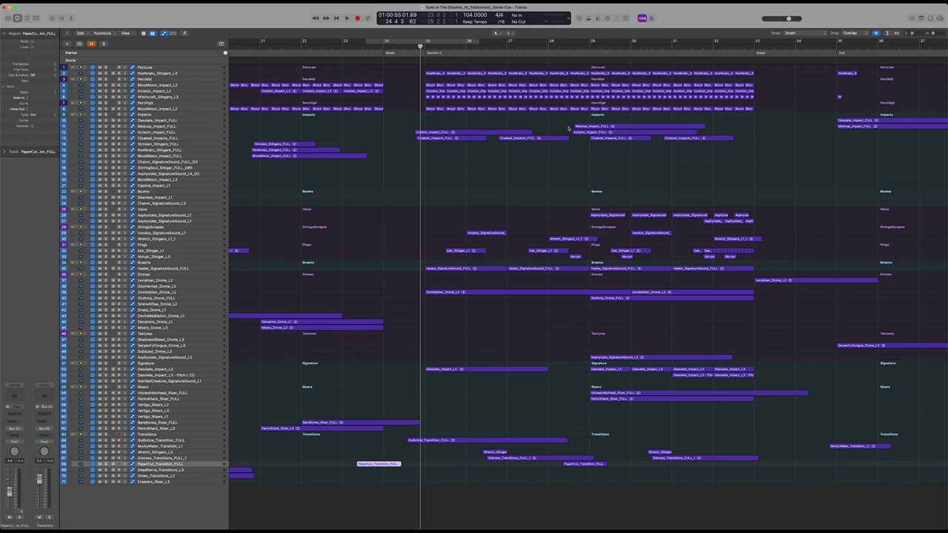
{"action": "scroll", "coordinate": [568, 141], "scroll_direction": "up", "scroll_amount": 2}
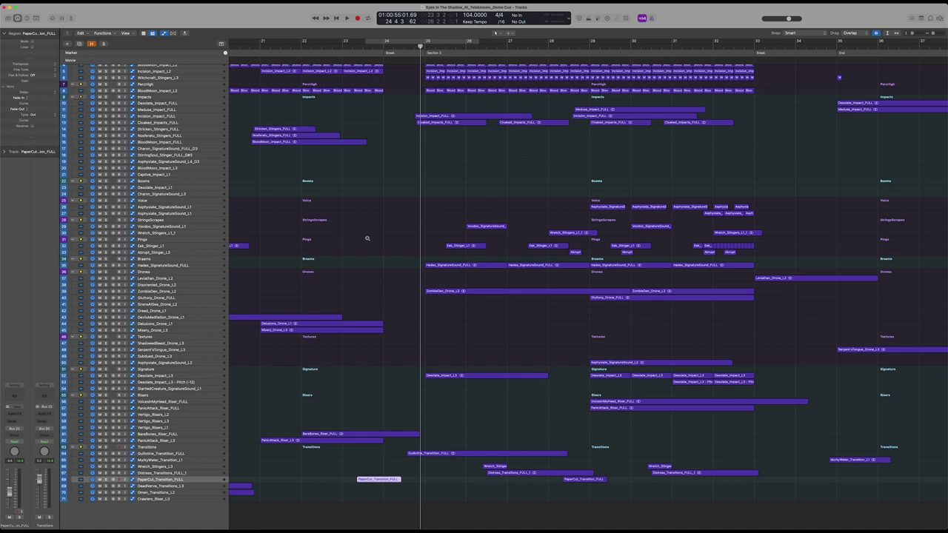
{"action": "key", "text": "super+Down"}
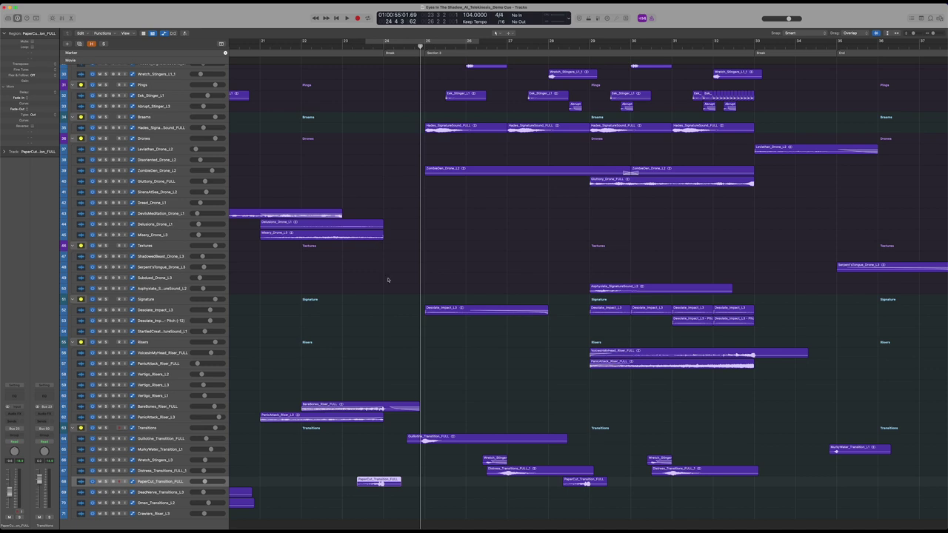
Step: Solo Desolate_Impact_L3 and play it from just before Section 3 to about the end of bar 29
{"action": "left_click", "coordinate": [159, 310]}
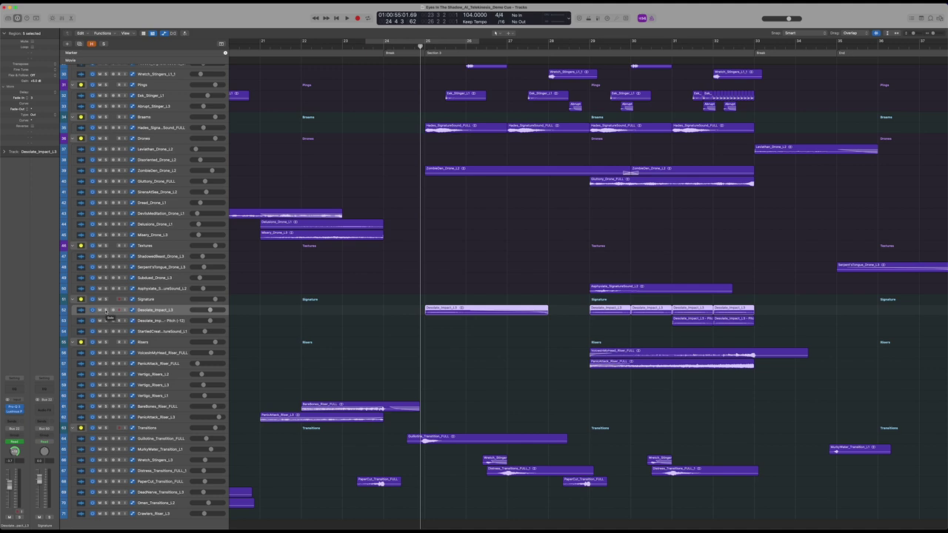
{"action": "left_click", "coordinate": [106, 309]}
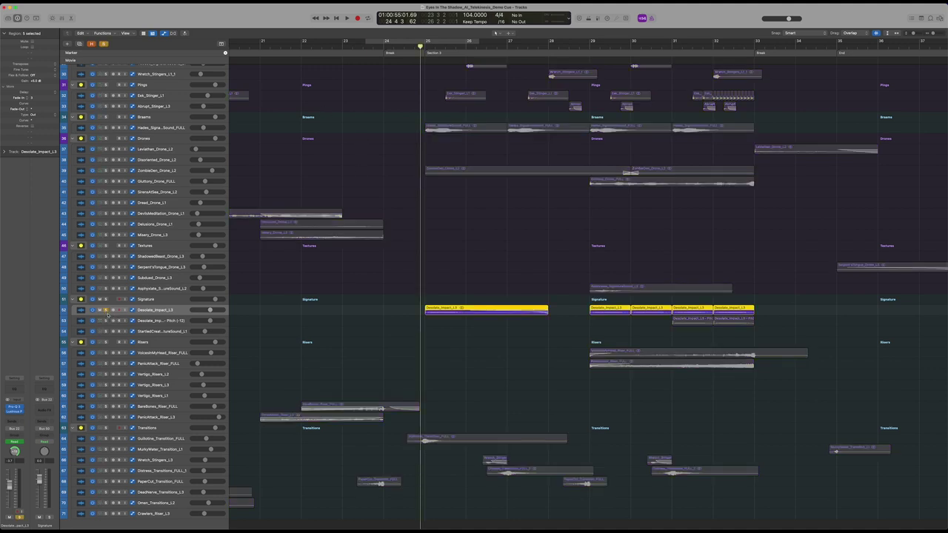
{"action": "key", "text": "space"}
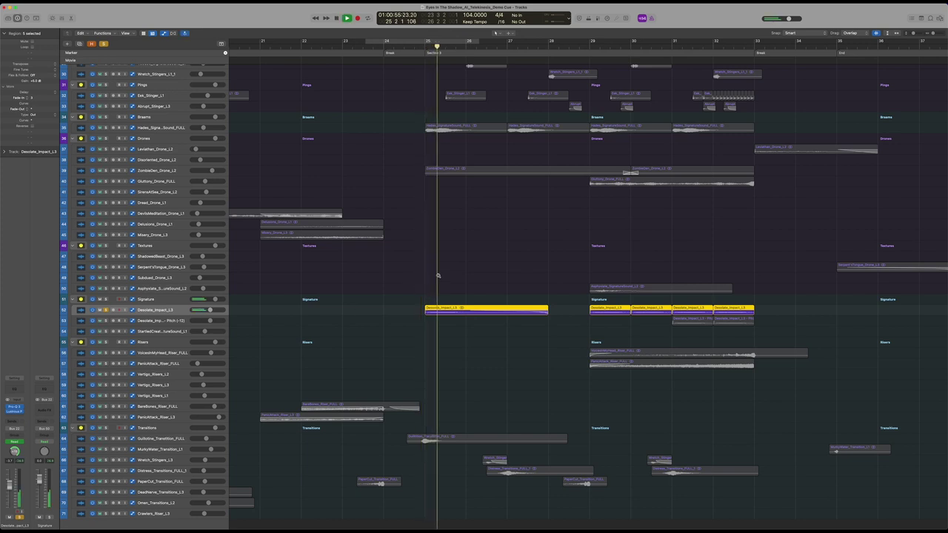
{"action": "key", "text": "super+Left"}
{"action": "key", "text": "super+Left"}
{"action": "key", "text": "super+Left"}
{"action": "key", "text": "super+Up"}
{"action": "key", "text": "super+Up"}
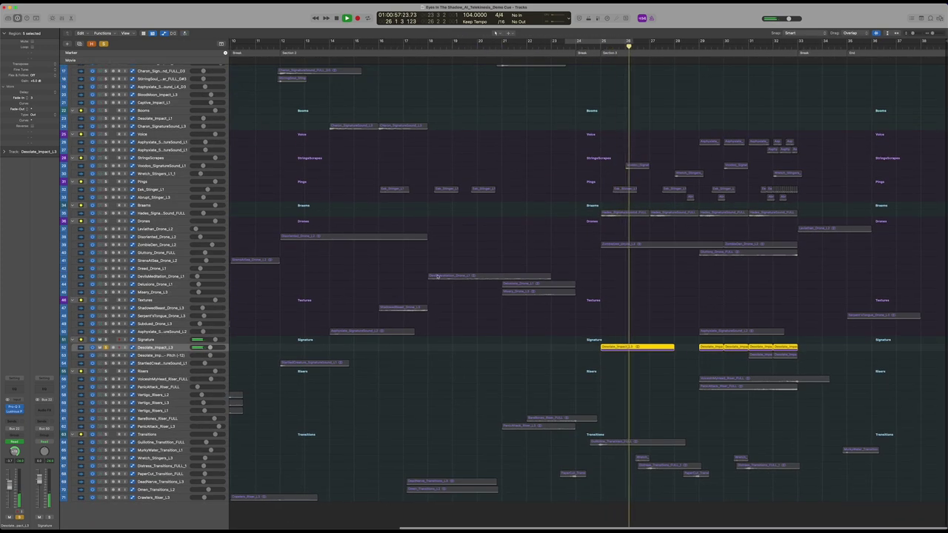
{"action": "key", "text": "super+Down"}
{"action": "key", "text": "super+Down"}
{"action": "key", "text": "super+Down"}
{"action": "key", "text": "super+Down"}
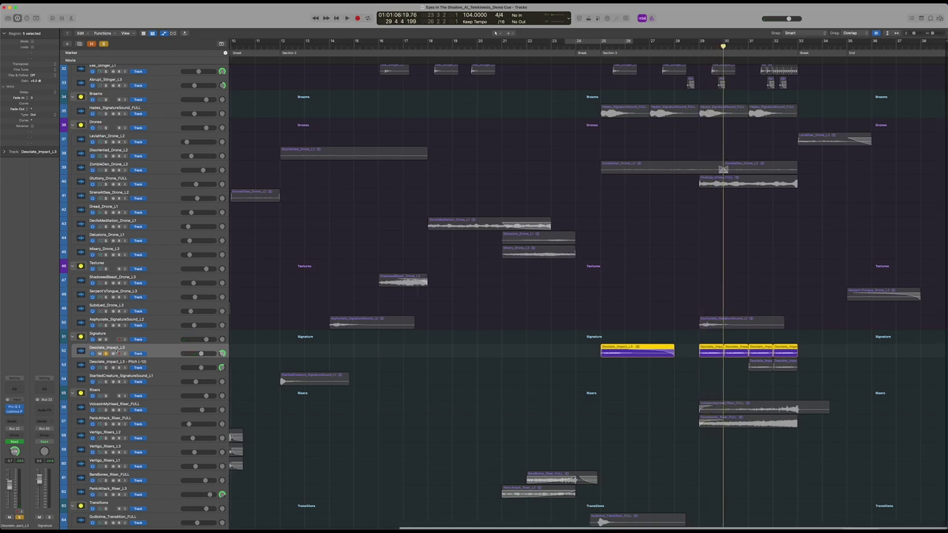
Step: Clear the Desolate_Impact_L3 solo and place the playhead at bar 24 beat 4, just before Section 3
{"action": "left_click", "coordinate": [106, 354]}
{"action": "scroll", "coordinate": [506, 219], "scroll_direction": "down", "scroll_amount": 5}
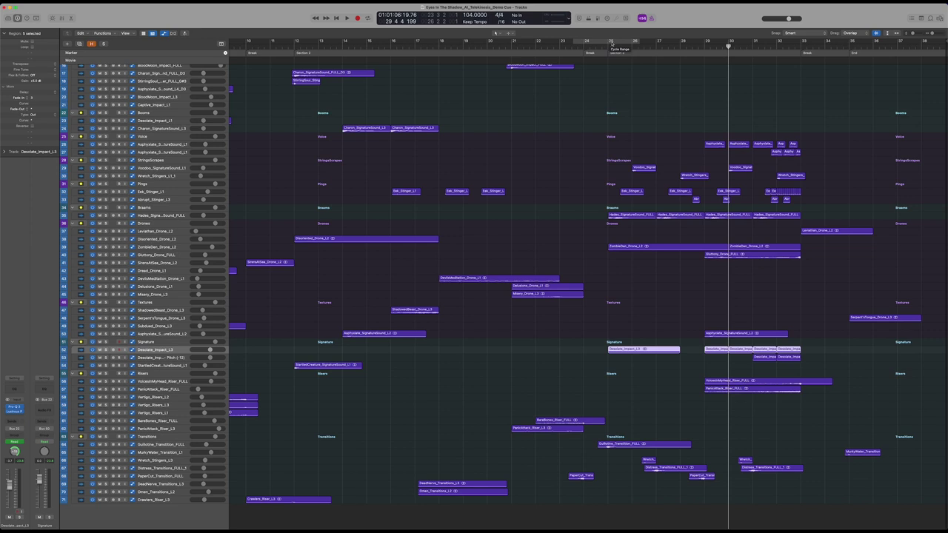
{"action": "left_click", "coordinate": [601, 46]}
Step: Examine the Section 3 layers from the drones and signature sounds up to the percussion and impact tracks
{"action": "key", "text": "super+Down"}
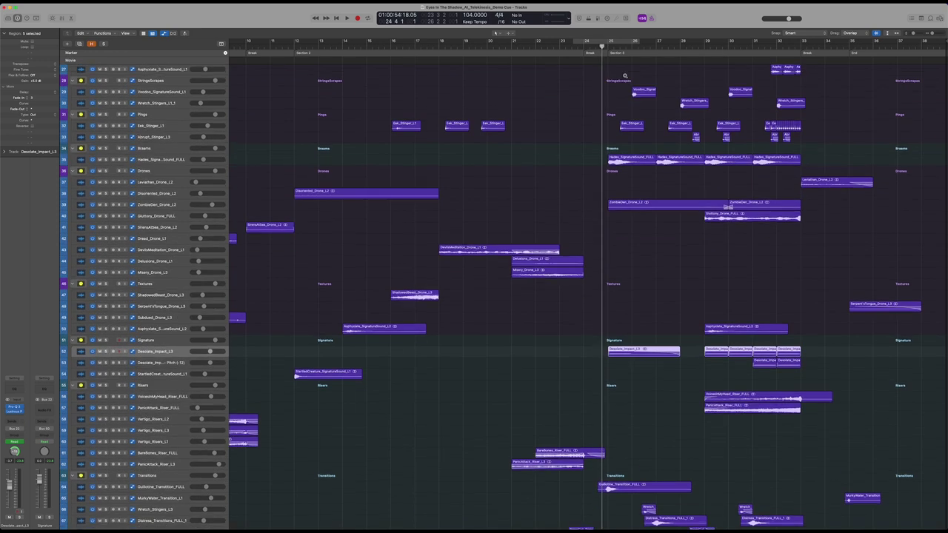
{"action": "scroll", "coordinate": [626, 75], "scroll_direction": "up", "scroll_amount": 1}
{"action": "scroll", "coordinate": [638, 80], "scroll_direction": "down", "scroll_amount": 2}
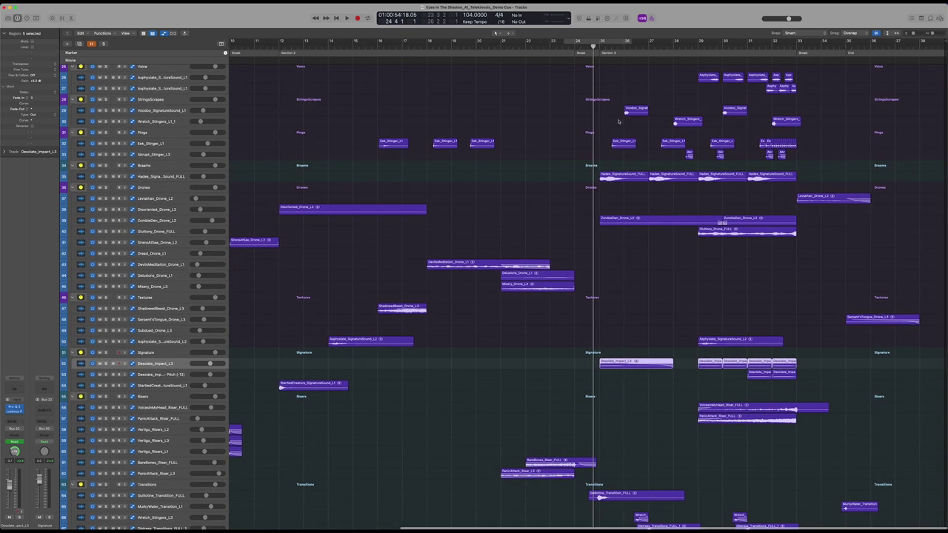
{"action": "scroll", "coordinate": [619, 121], "scroll_direction": "up", "scroll_amount": 8}
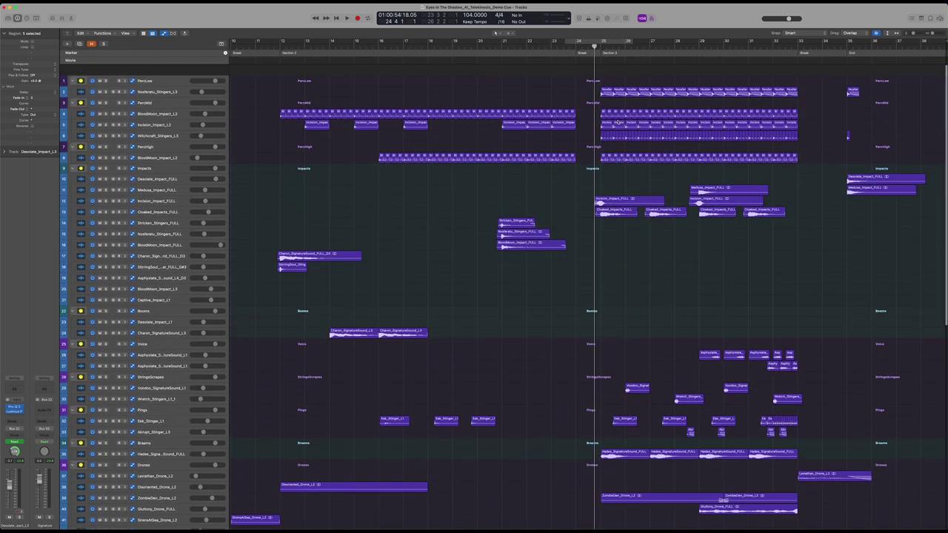
{"action": "key", "text": "super+Down"}
{"action": "key", "text": "super+Down"}
{"action": "key", "text": "super+Right"}
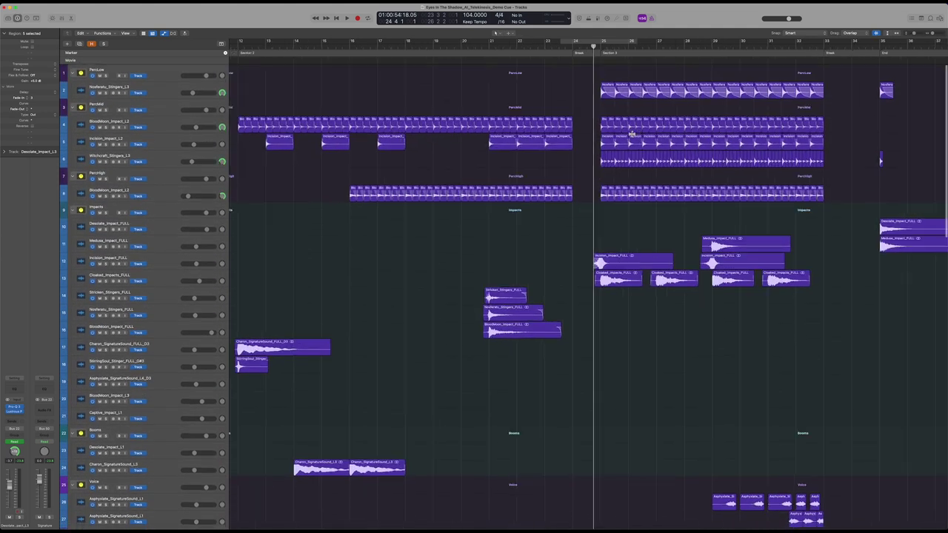
{"action": "scroll", "coordinate": [632, 134], "scroll_direction": "up", "scroll_amount": 3}
{"action": "scroll", "coordinate": [631, 134], "scroll_direction": "right", "scroll_amount": 5}
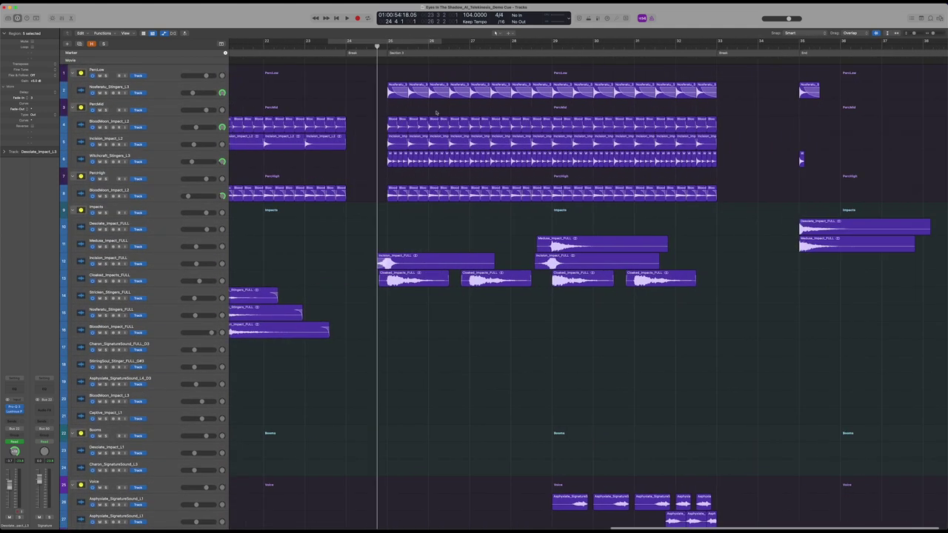
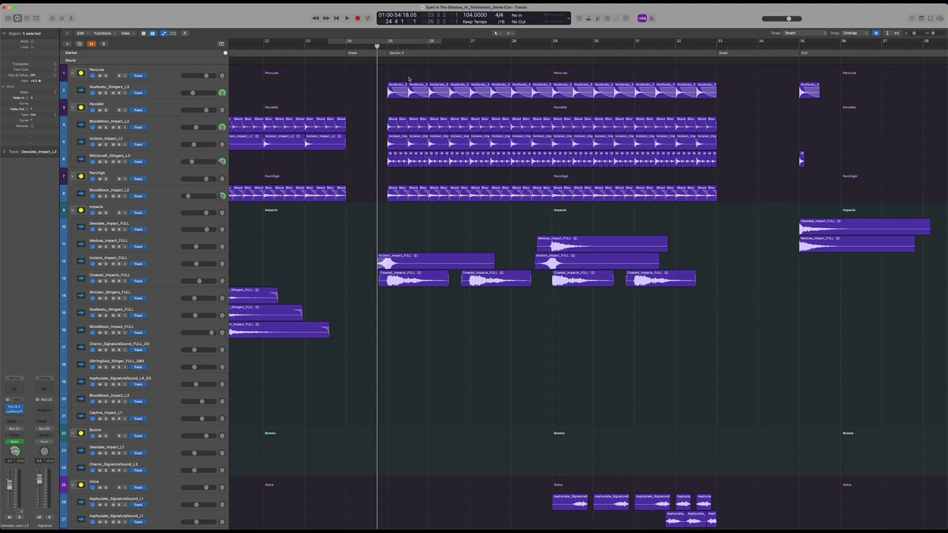
Step: Set the cycle range from bar 25 to bar 33 across Section 3 and play the PercLow group soloed
{"action": "scroll", "coordinate": [244, 94], "scroll_direction": "down", "scroll_amount": 3}
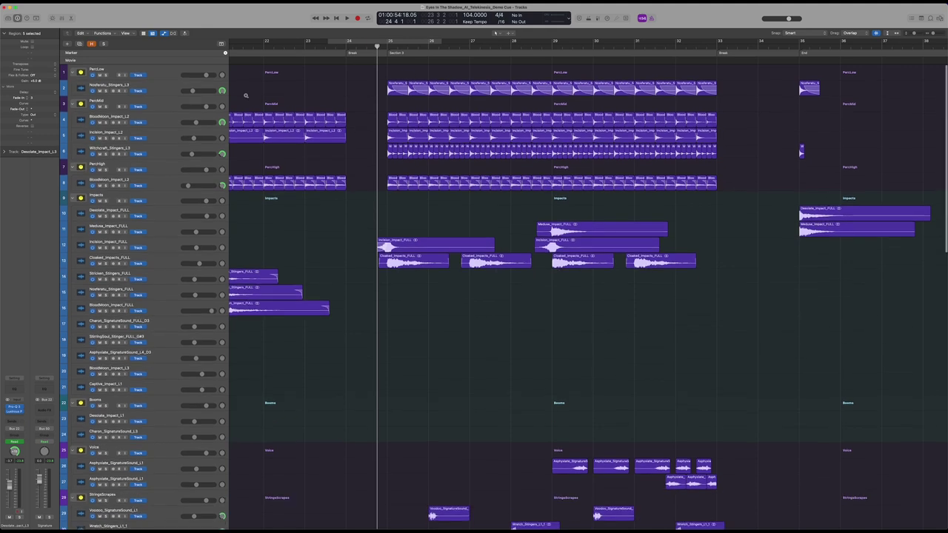
{"action": "left_click_drag", "start_coordinate": [391, 42], "coordinate": [715, 42]}
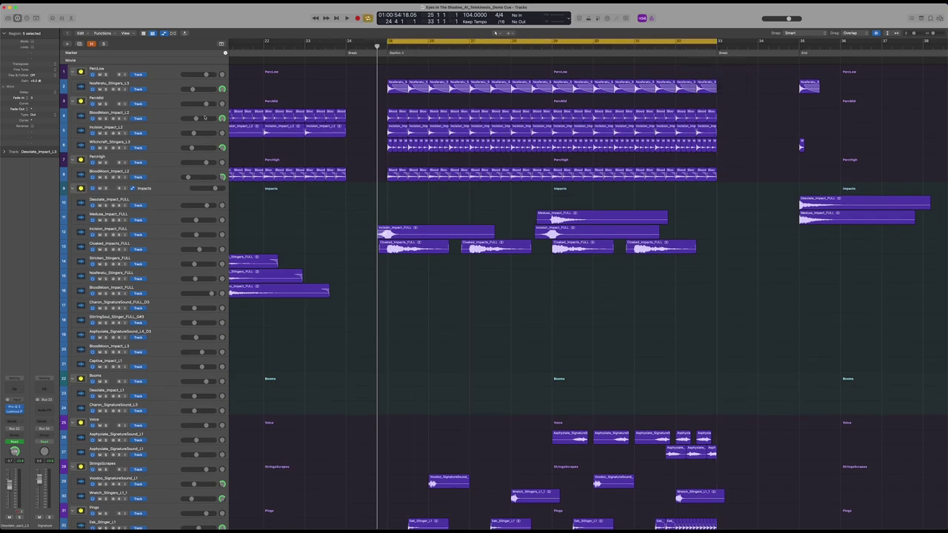
{"action": "key", "text": "super+Up"}
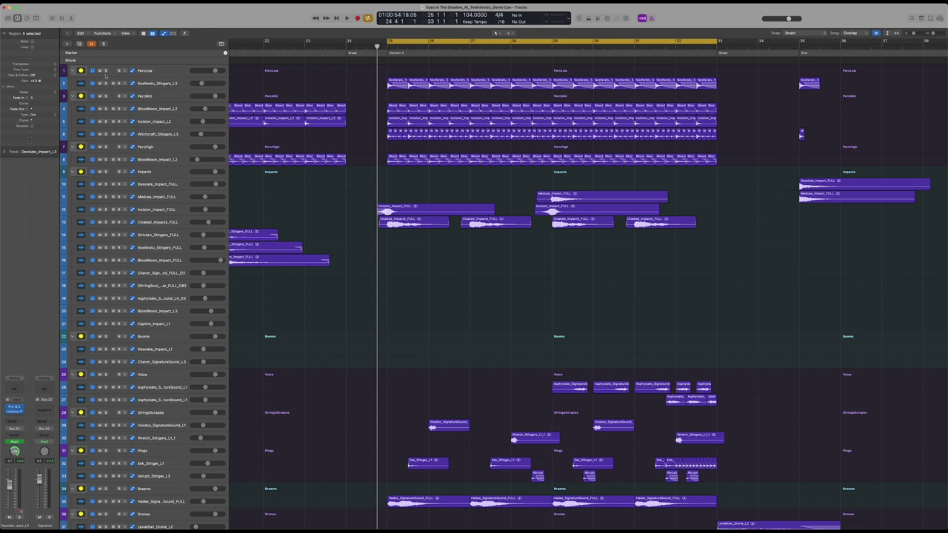
{"action": "left_click", "coordinate": [106, 70]}
{"action": "key", "text": "space"}
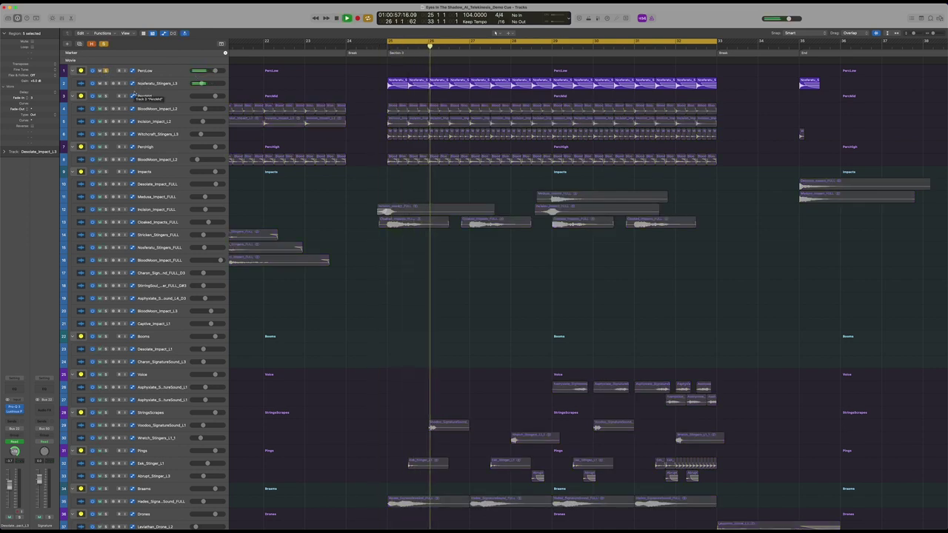
Step: Solo the PercMid group instead of PercLow and play Section 3
{"action": "key", "text": "space"}
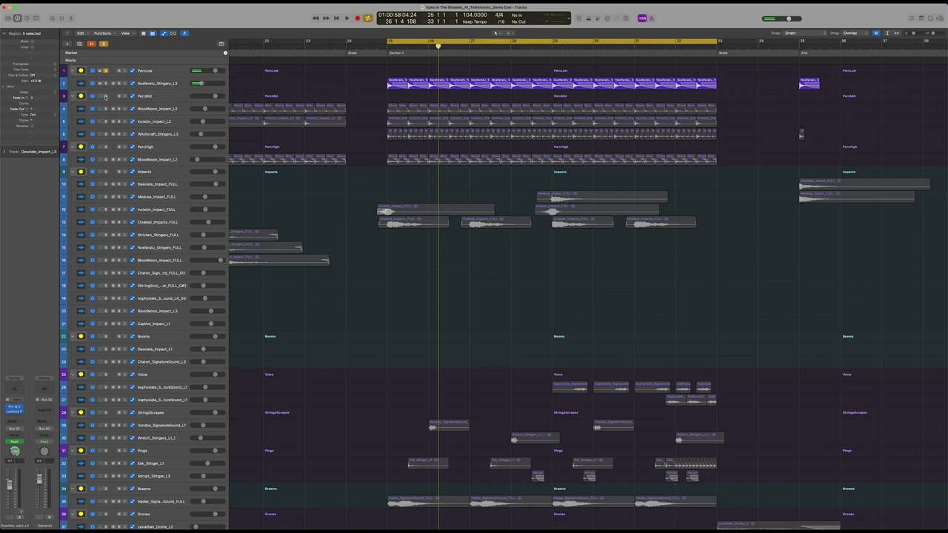
{"action": "left_click", "coordinate": [105, 95]}
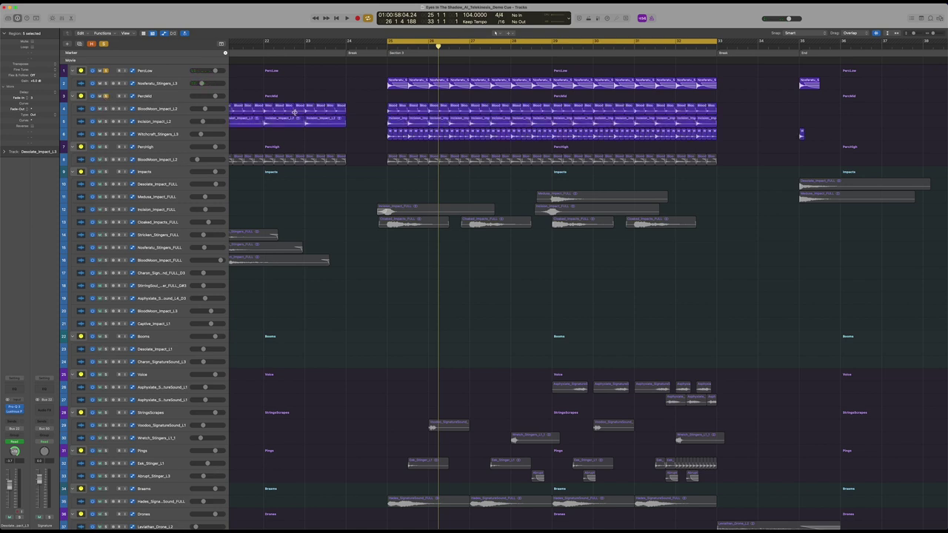
{"action": "left_click", "coordinate": [106, 71]}
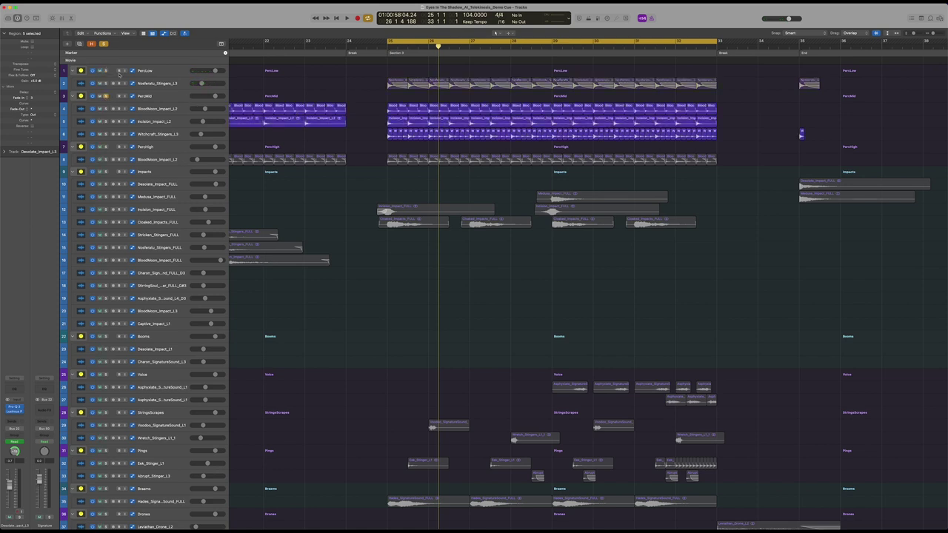
{"action": "key", "text": "space"}
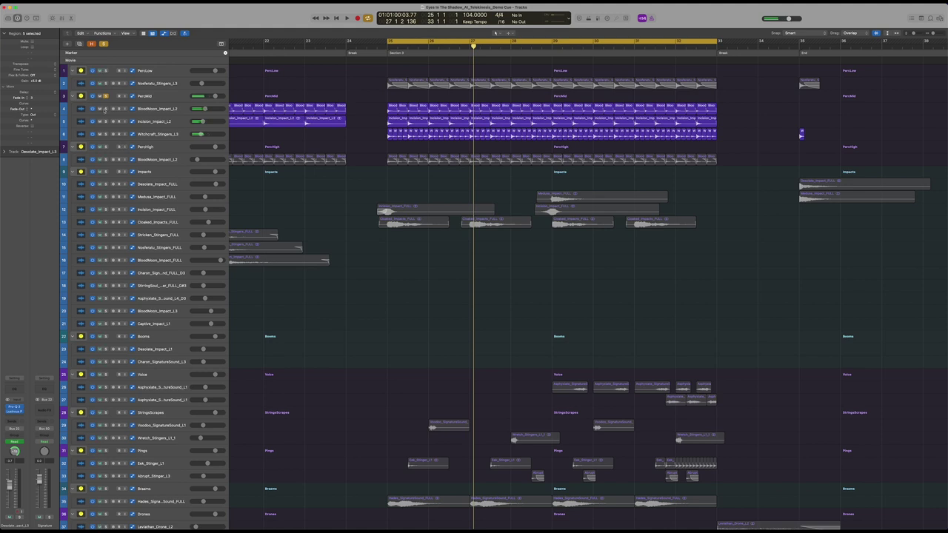
Step: Solo the PercHigh group instead of PercMid and play the section from the cycle start
{"action": "left_click", "coordinate": [105, 97]}
{"action": "left_click", "coordinate": [106, 147]}
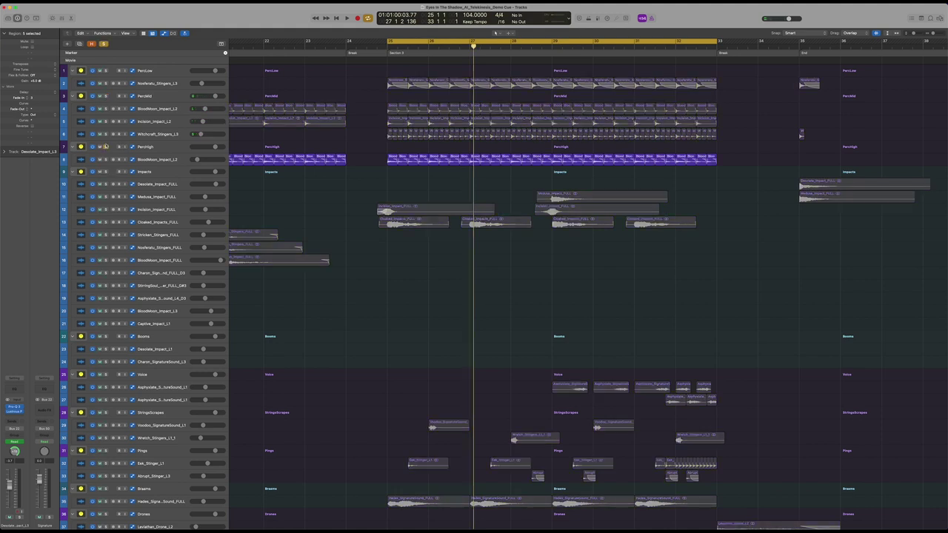
{"action": "key", "text": "super+Down"}
{"action": "key", "text": "super+Down"}
{"action": "key", "text": "super+Down"}
{"action": "key", "text": "space"}
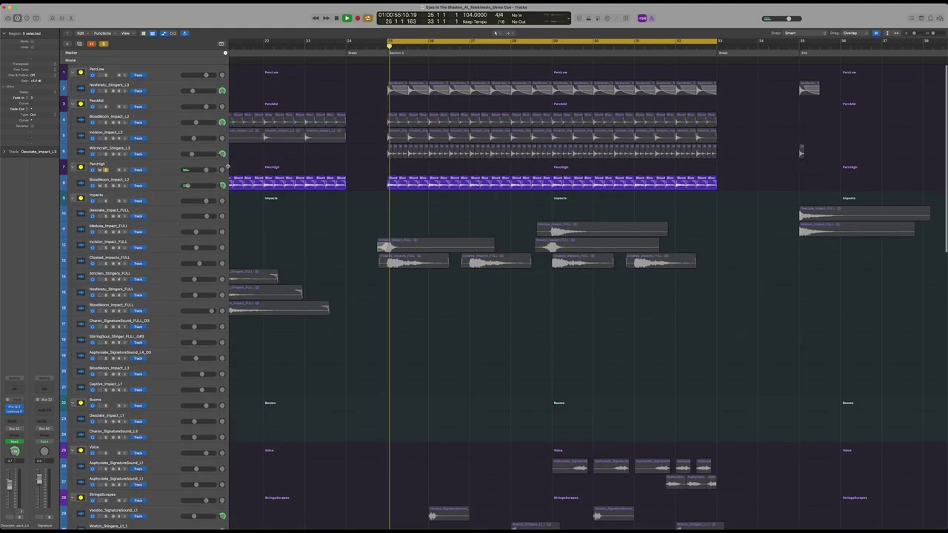
Step: Solo PercLow and PercMid along with PercHigh and play all three percussion groups together
{"action": "left_click", "coordinate": [106, 107]}
{"action": "scroll", "coordinate": [318, 101], "scroll_direction": "down", "scroll_amount": 2}
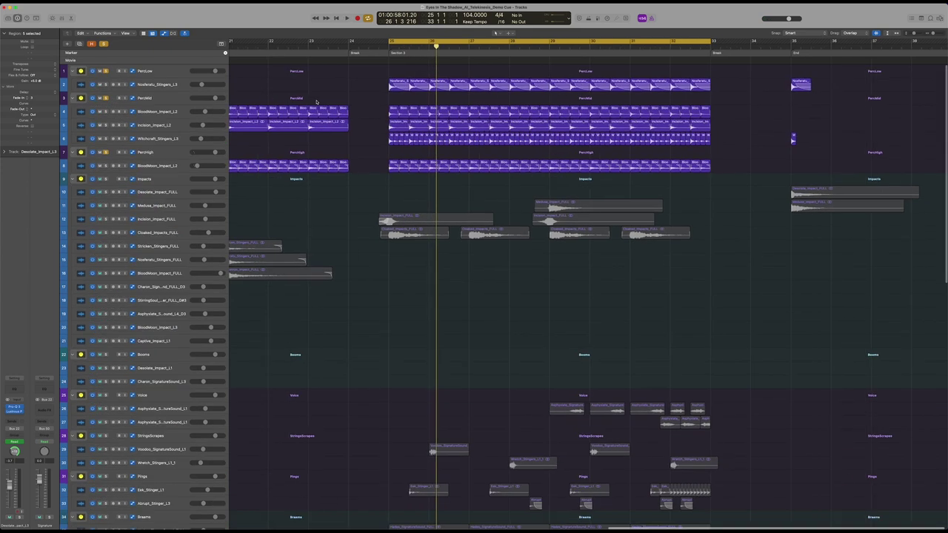
{"action": "key", "text": "space"}
{"action": "scroll", "coordinate": [319, 103], "scroll_direction": "left", "scroll_amount": 4}
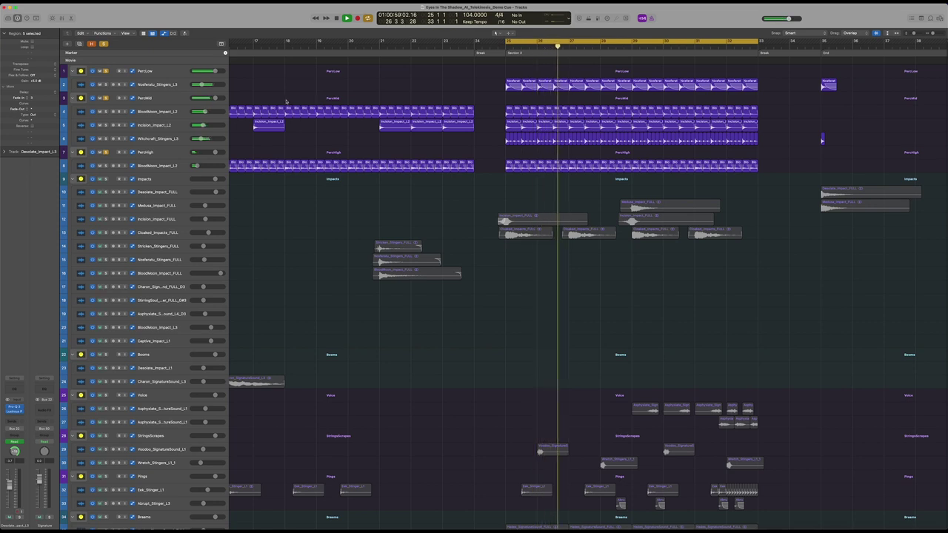
{"action": "key", "text": "space"}
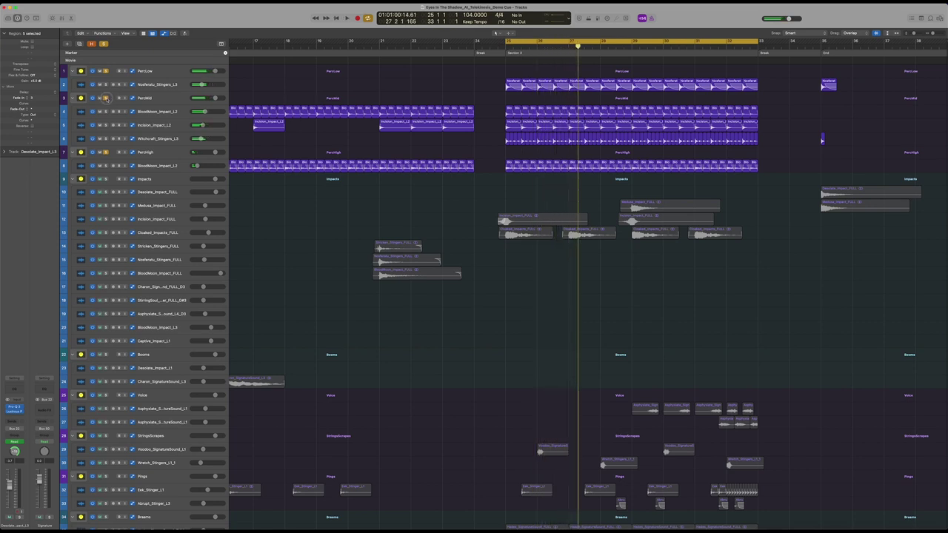
Step: Turn off solo on the PercLow, PercMid and PercHigh groups
{"action": "left_click", "coordinate": [106, 98]}
{"action": "left_click", "coordinate": [106, 71]}
{"action": "left_click", "coordinate": [106, 152]}
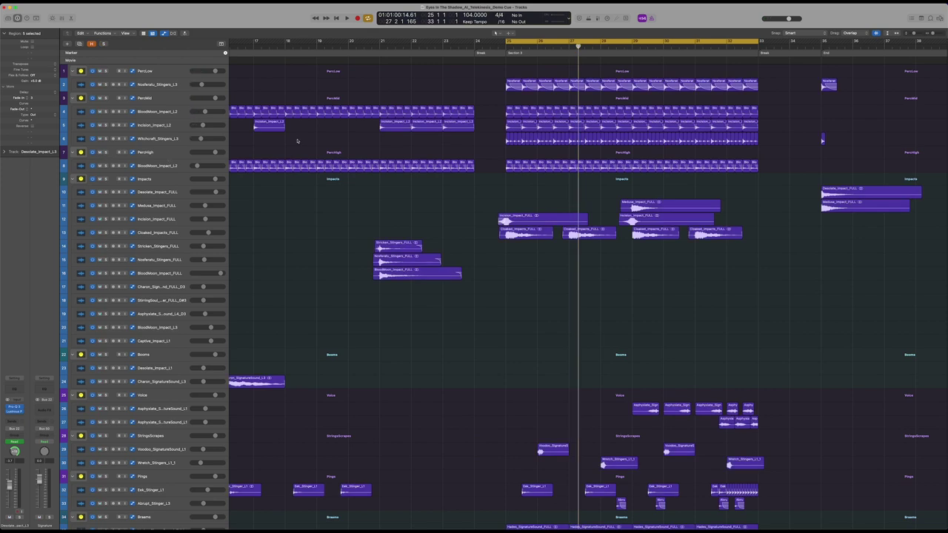
Step: Extend the start of the cycle range back to bar 24 beat 4, ahead of Section 3
{"action": "scroll", "coordinate": [503, 140], "scroll_direction": "up", "scroll_amount": 5}
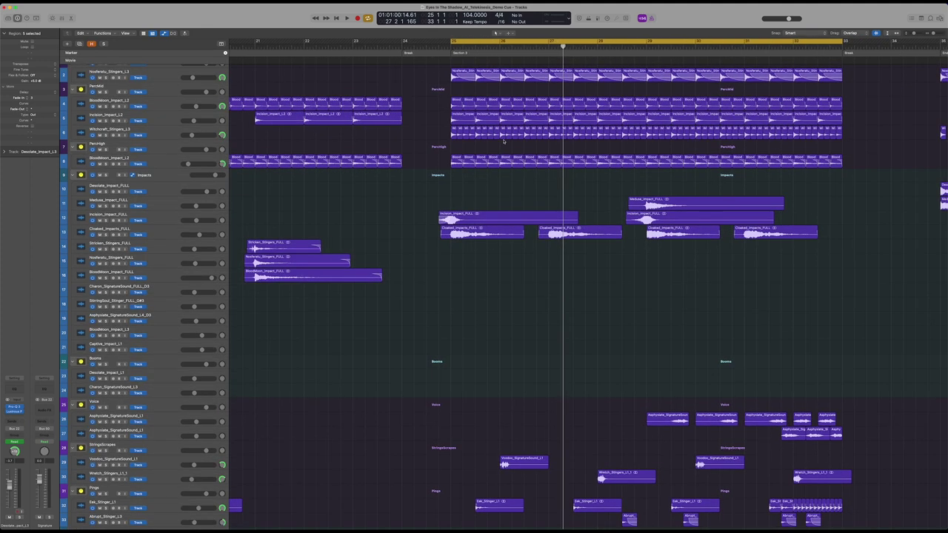
{"action": "key", "text": "super+Up"}
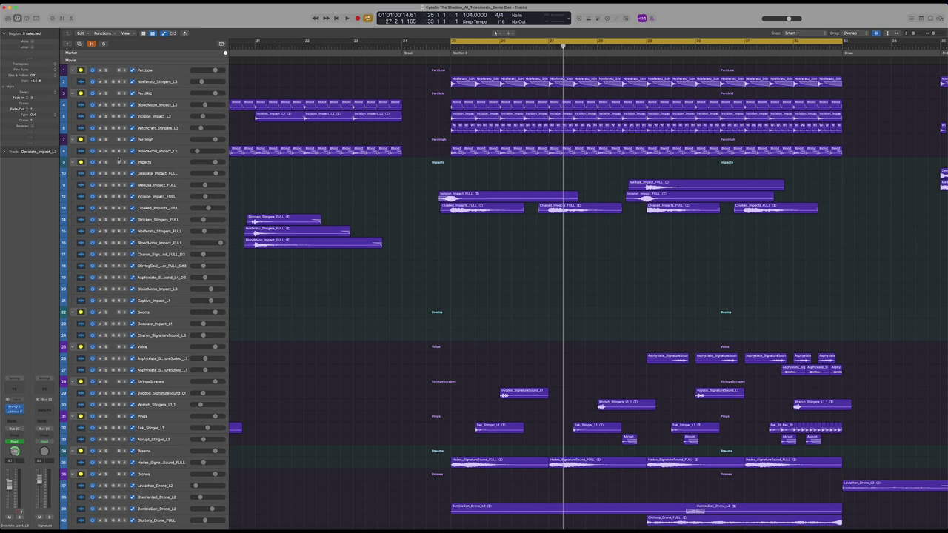
{"action": "key", "text": "super+Down"}
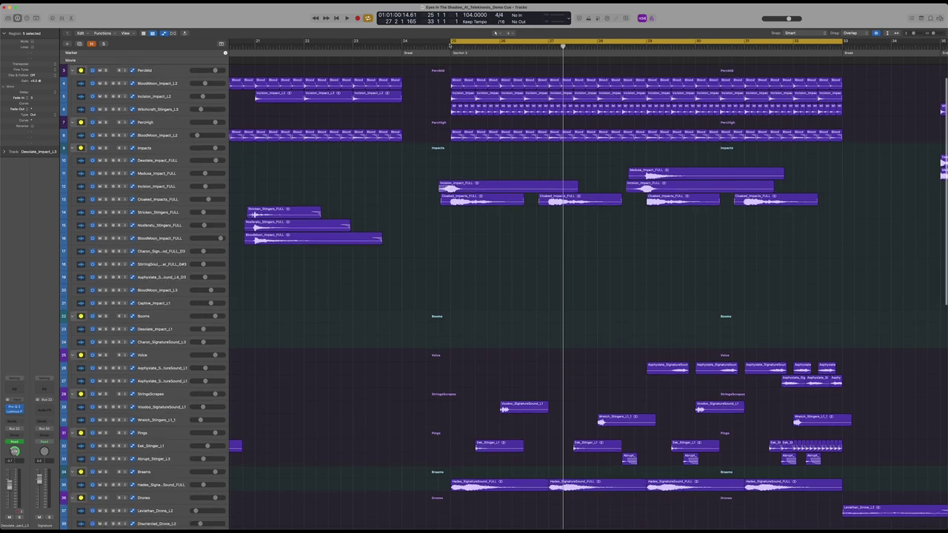
{"action": "left_click_drag", "start_coordinate": [449, 46], "coordinate": [439, 44]}
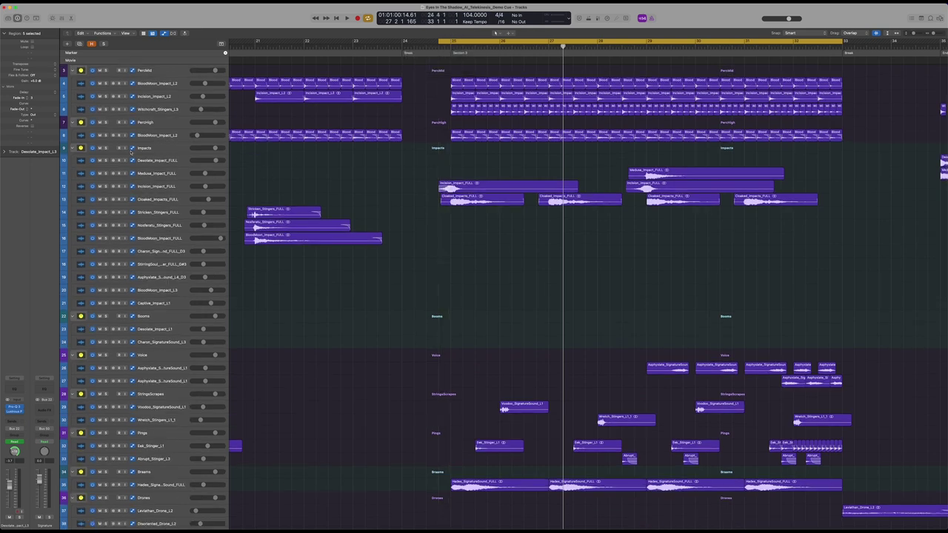
Step: Solo the Impacts group and play its regions through the Section 3 cycle
{"action": "left_click", "coordinate": [105, 148]}
{"action": "left_click", "coordinate": [350, 136], "text": "ctrl+alt"}
{"action": "left_click", "coordinate": [350, 136], "text": "ctrl+alt"}
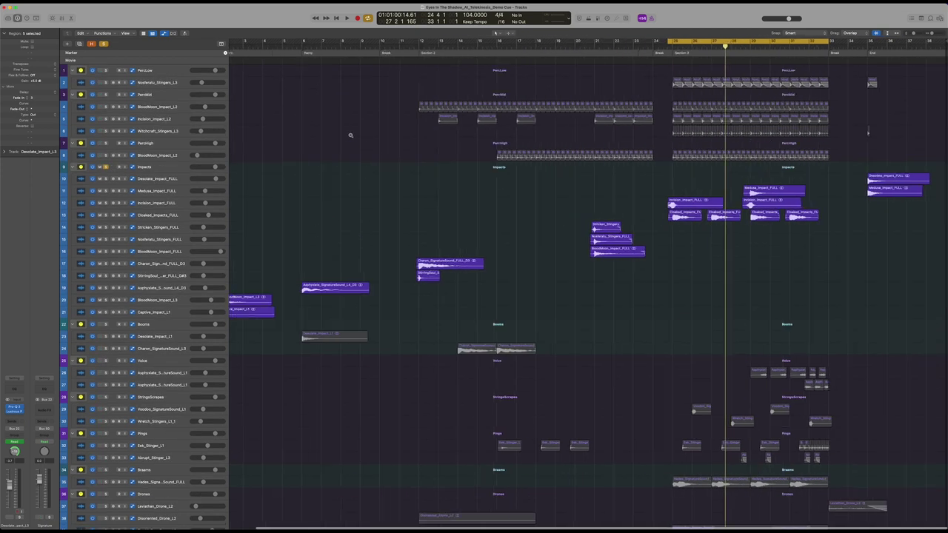
{"action": "key", "text": "super+Right"}
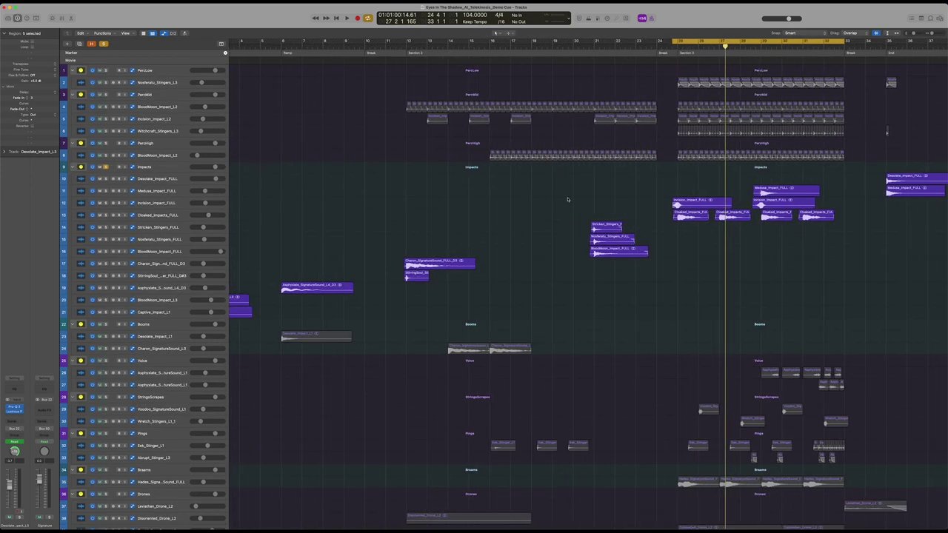
{"action": "key", "text": "super+Right"}
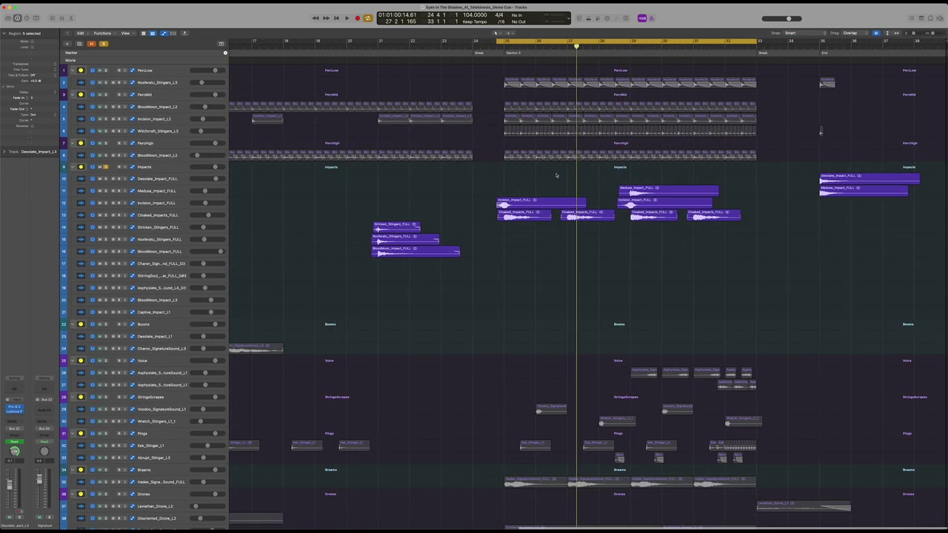
{"action": "key", "text": "space"}
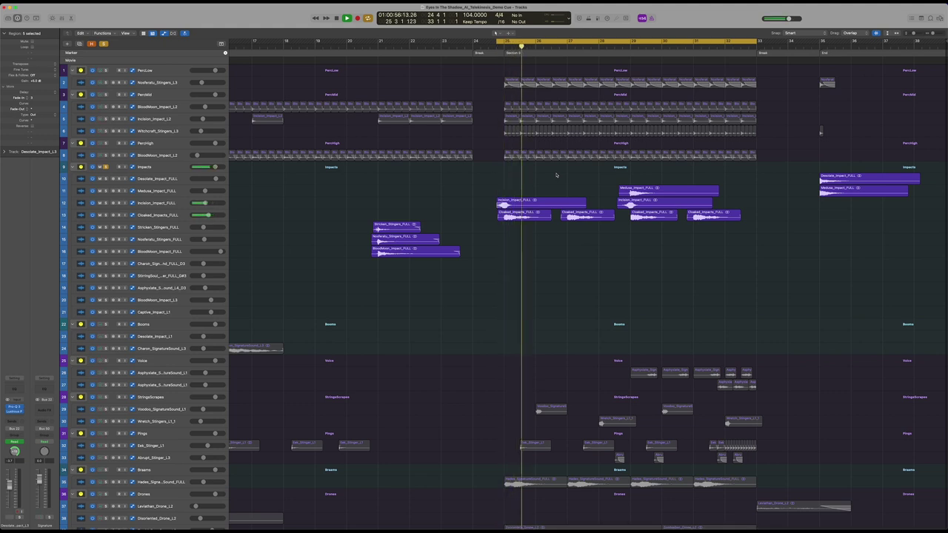
{"action": "key", "text": "super+Down"}
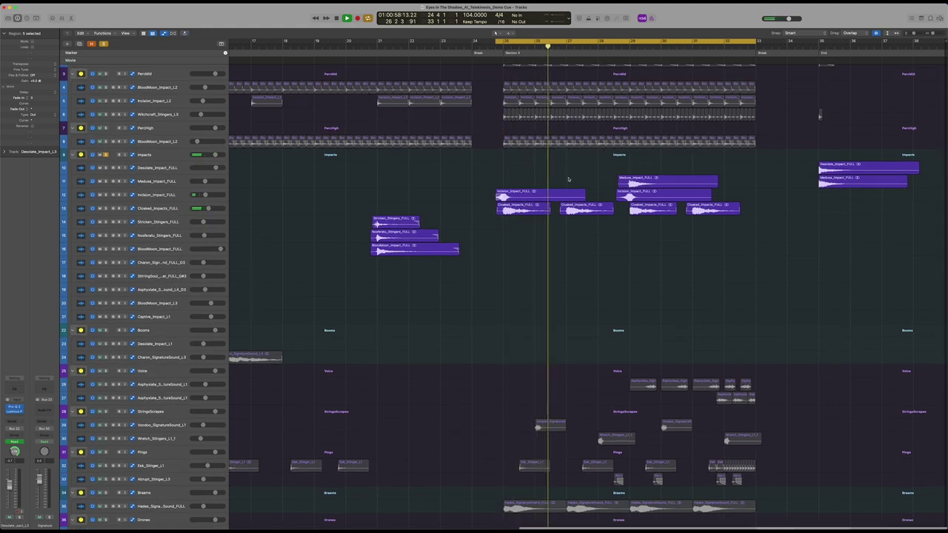
{"action": "scroll", "coordinate": [480, 197], "scroll_direction": "up", "scroll_amount": 10}
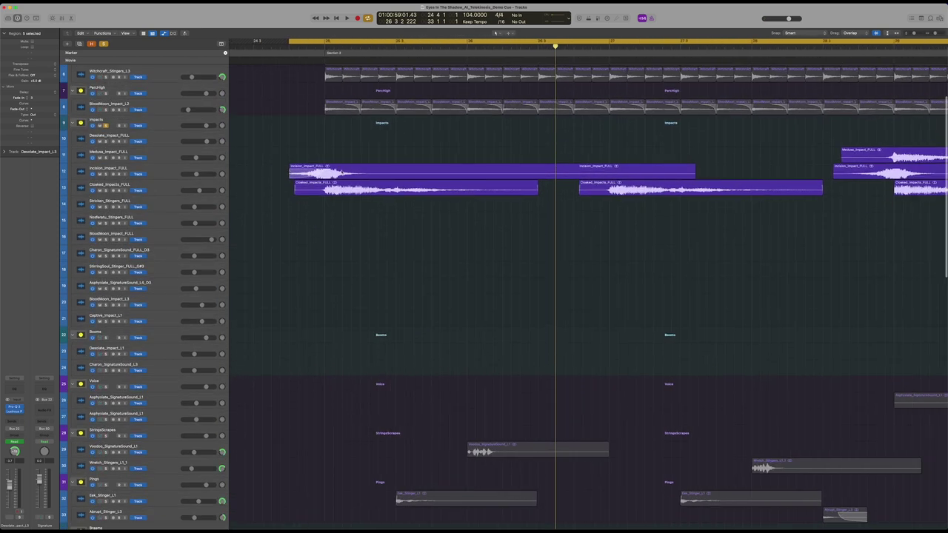
Step: Replace the Impacts group solo with the Incision_Impact_FULL track and listen to its first region
{"action": "key", "text": "super+Left"}
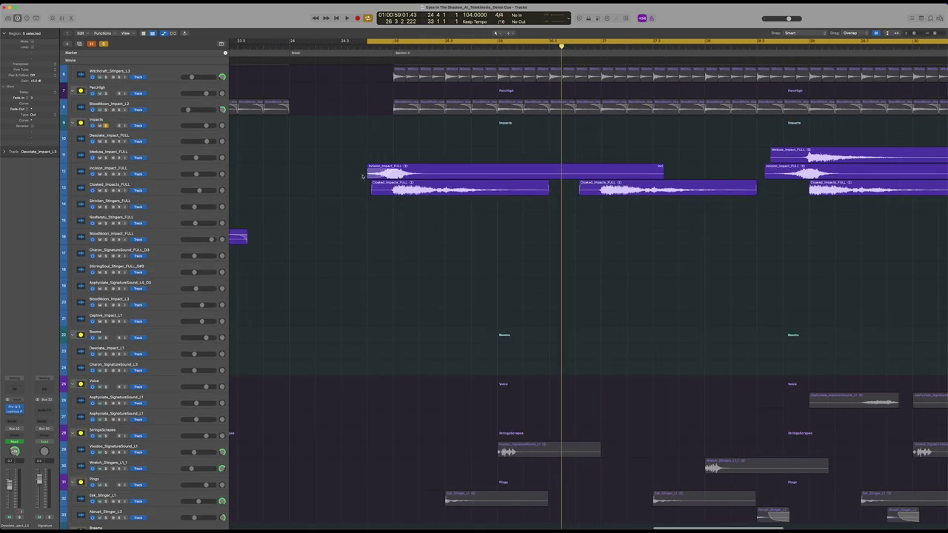
{"action": "key", "text": "super+Up"}
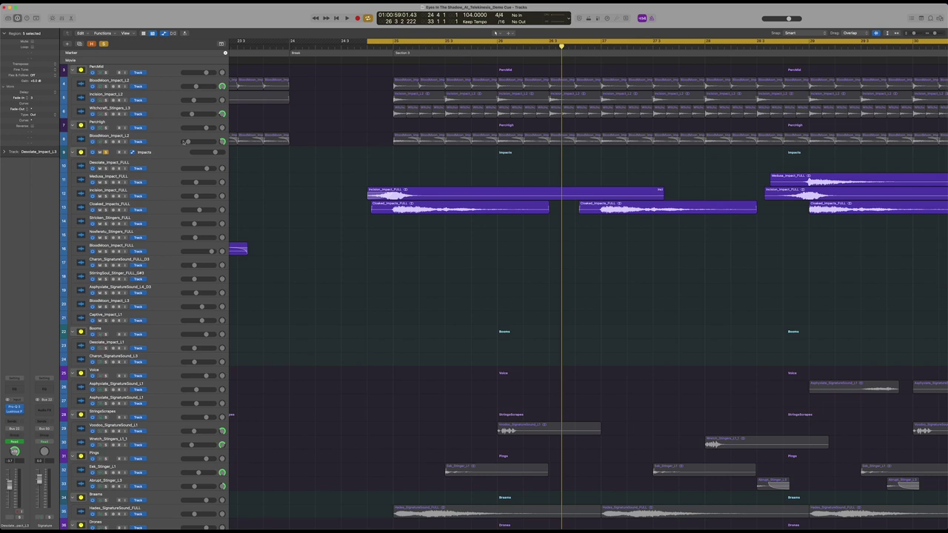
{"action": "key", "text": "super+Up"}
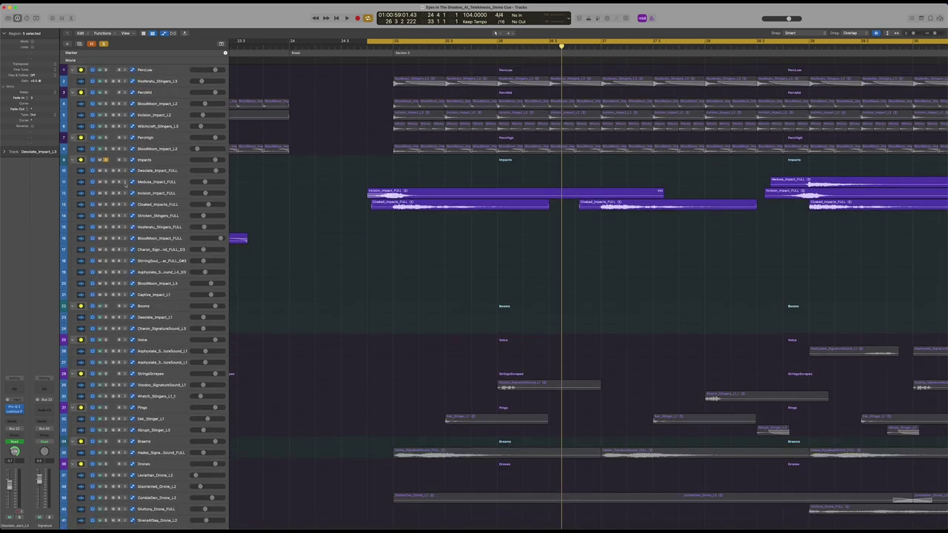
{"action": "left_click", "coordinate": [105, 160]}
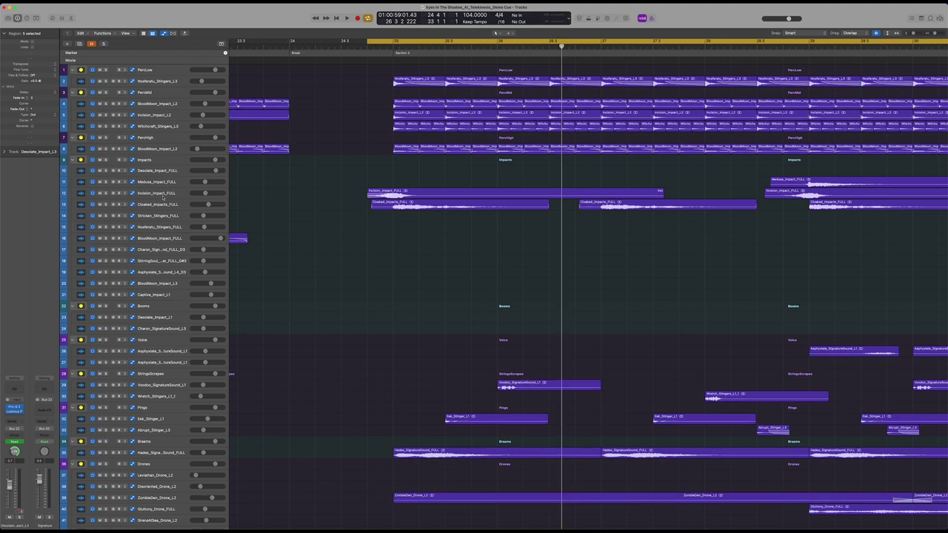
{"action": "left_click", "coordinate": [163, 198]}
{"action": "key", "text": "super+Down"}
{"action": "key", "text": "super+Down"}
{"action": "left_click", "coordinate": [106, 198]}
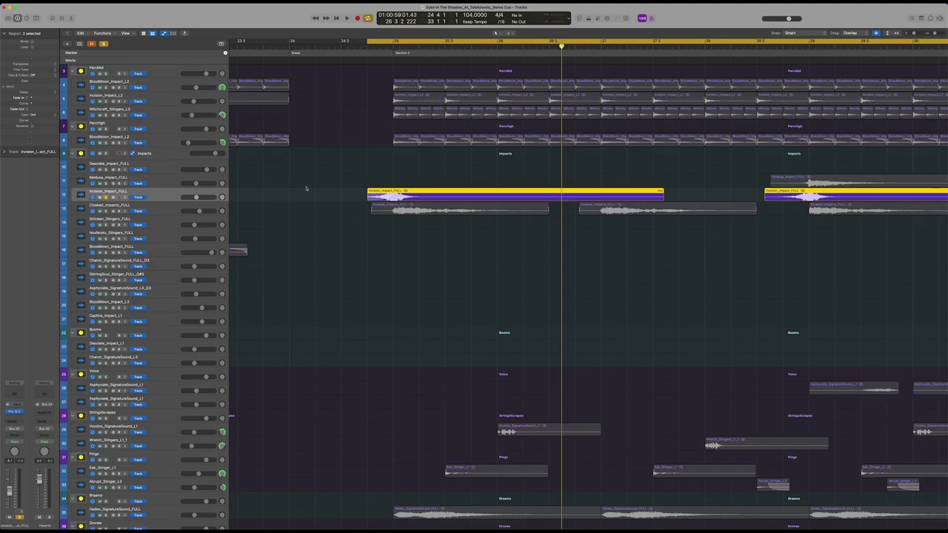
{"action": "key", "text": "shift+Return"}
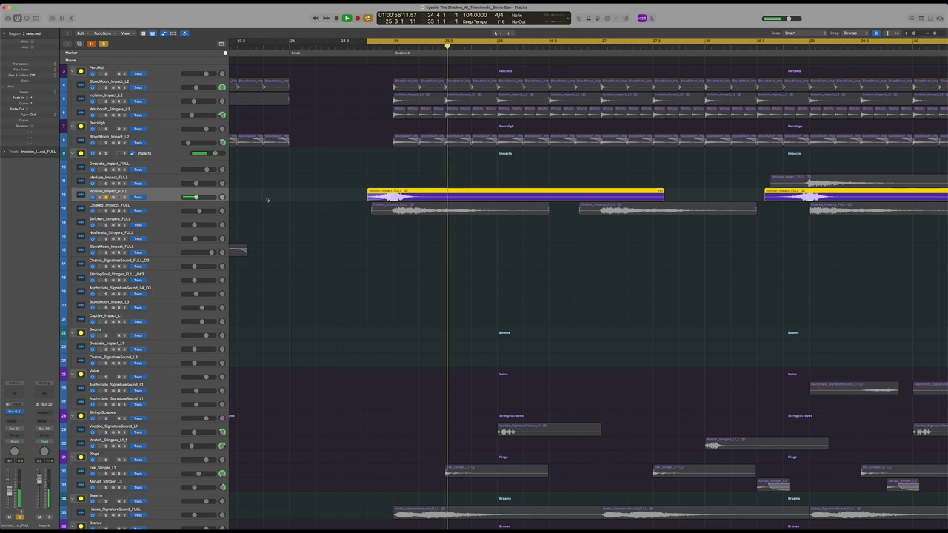
{"action": "key", "text": "space"}
Step: Solo the Cloaked_Impacts_FULL track instead of Incision_Impact_FULL and play it from the cycle start
{"action": "left_click", "coordinate": [106, 211]}
{"action": "left_click", "coordinate": [106, 197]}
{"action": "key", "text": "space"}
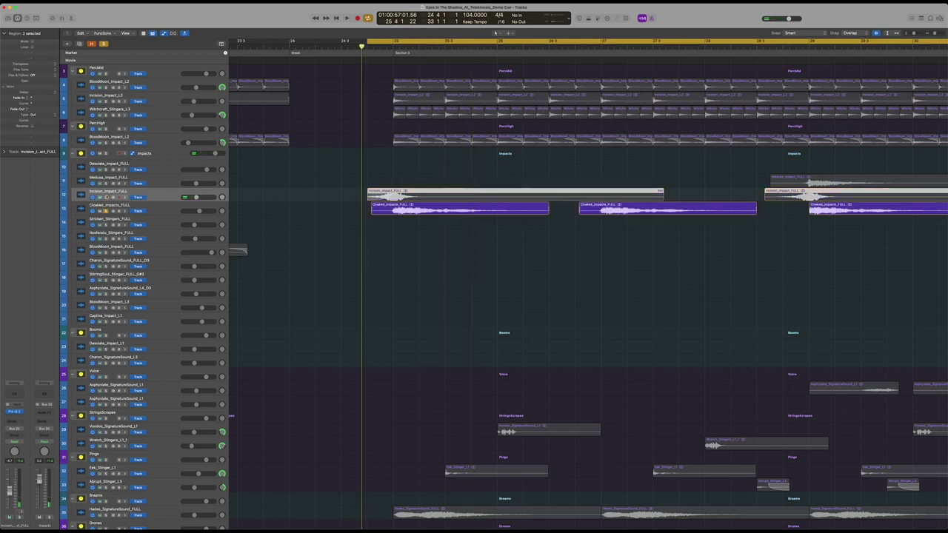
{"action": "key", "text": "space"}
{"action": "key", "text": "super+Down"}
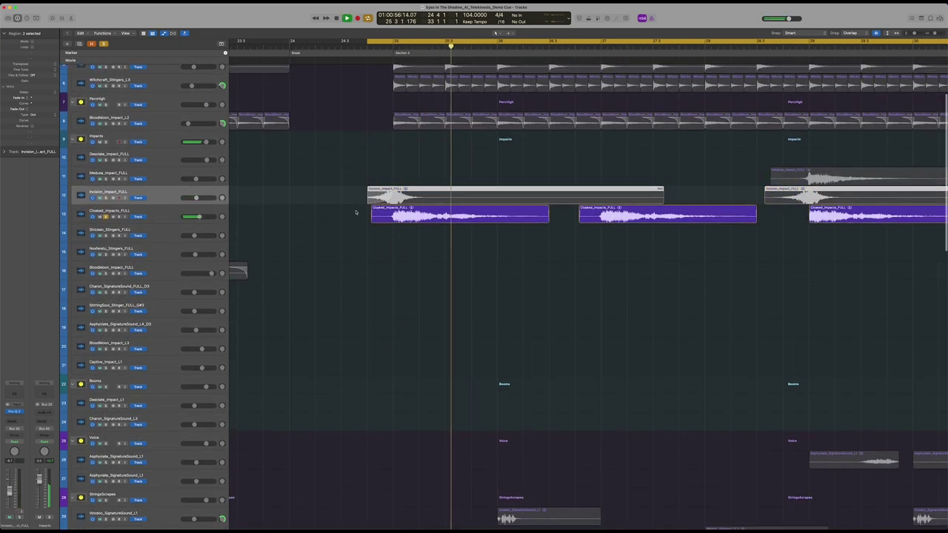
{"action": "key", "text": "space"}
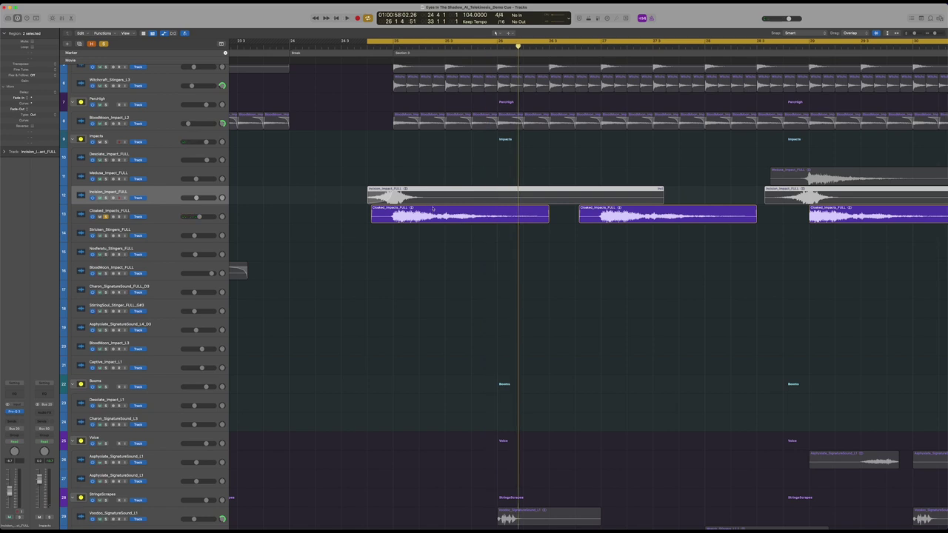
Step: Add Incision_Impact_FULL to the solo and play it together with Cloaked_Impacts_FULL
{"action": "left_click", "coordinate": [105, 198]}
{"action": "key", "text": "a"}
{"action": "key", "text": "a"}
{"action": "scroll", "coordinate": [330, 195], "scroll_direction": "left", "scroll_amount": 2}
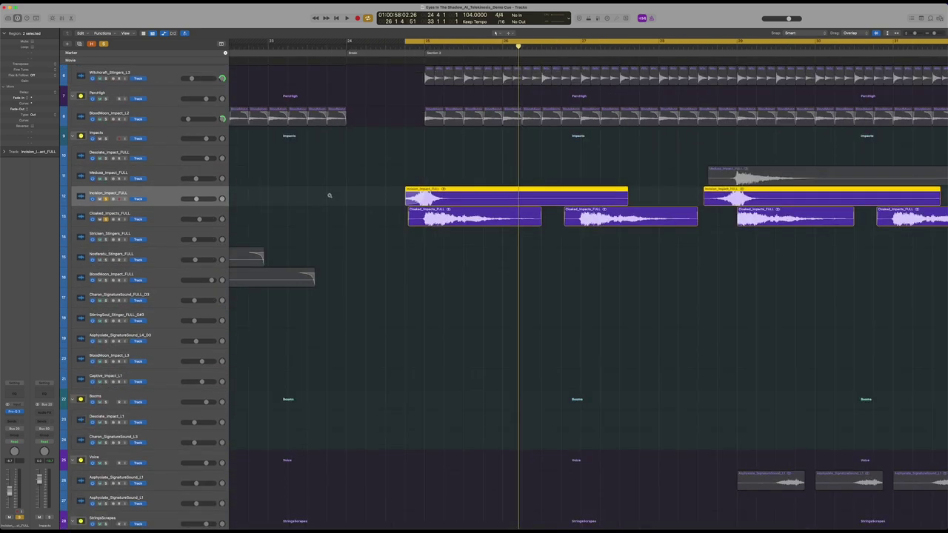
{"action": "key", "text": "shift+space"}
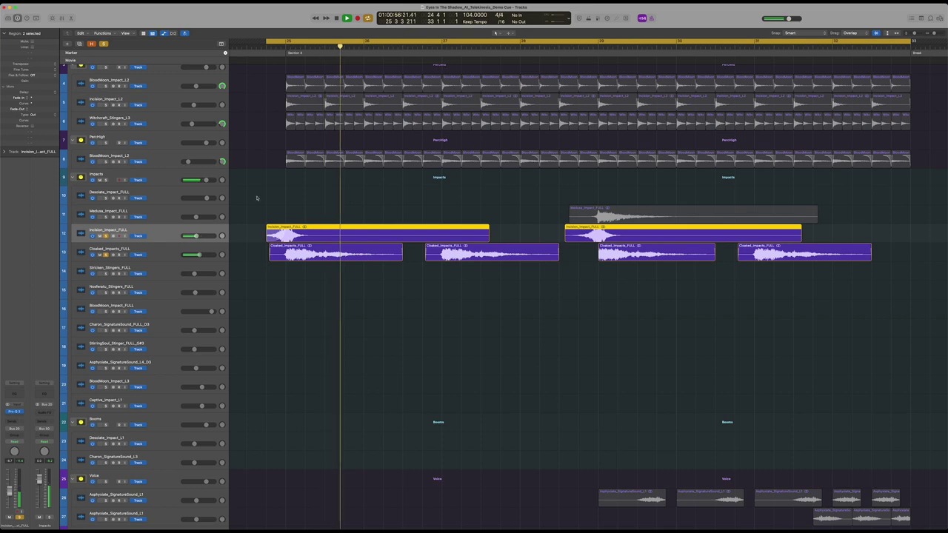
{"action": "key", "text": "space"}
Step: Solo the PercLow, PercMid and PercHigh groups in addition to the soloed impact tracks
{"action": "key", "text": "super+Up"}
{"action": "key", "text": "super+Up"}
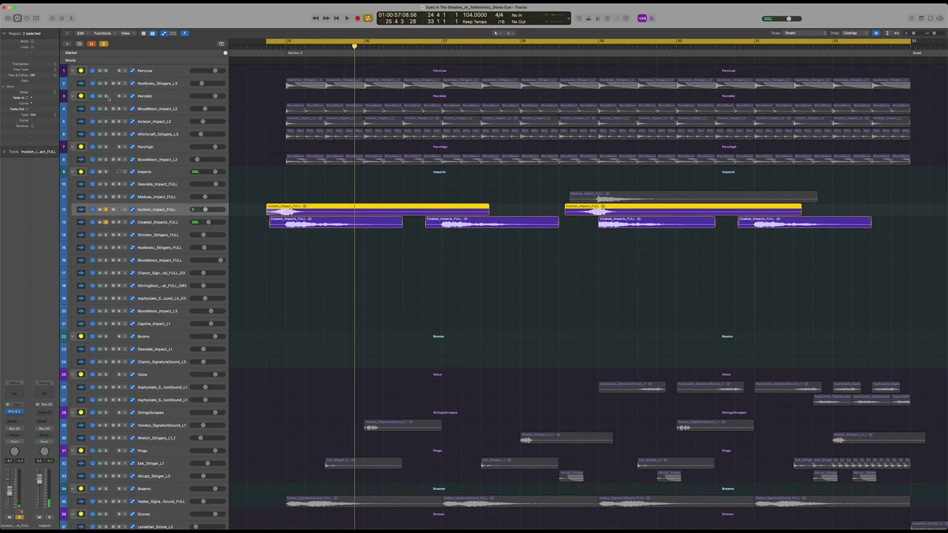
{"action": "left_click", "coordinate": [106, 97]}
{"action": "left_click", "coordinate": [106, 71]}
{"action": "left_click", "coordinate": [105, 147]}
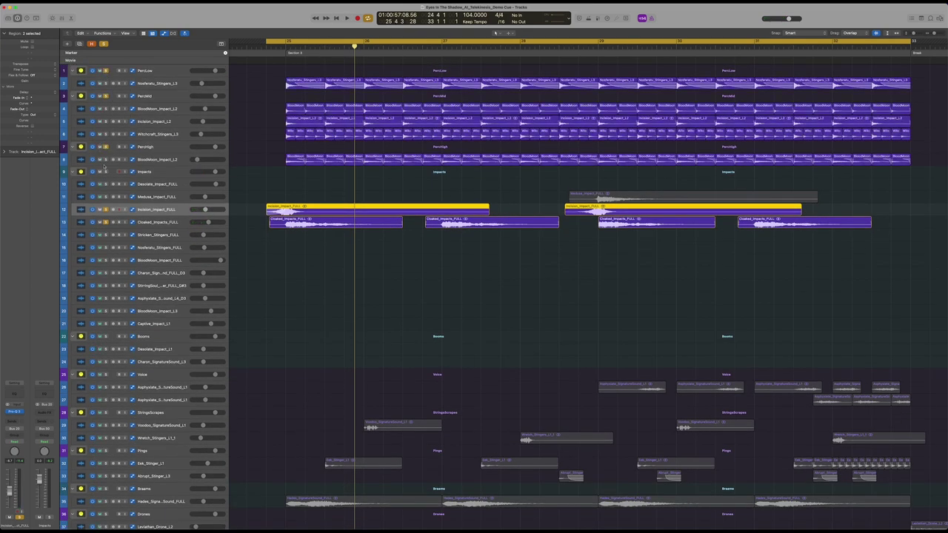
Step: Replace the individual impact track solos with the whole Impacts group and play it with the percussion groups
{"action": "left_click", "coordinate": [106, 222]}
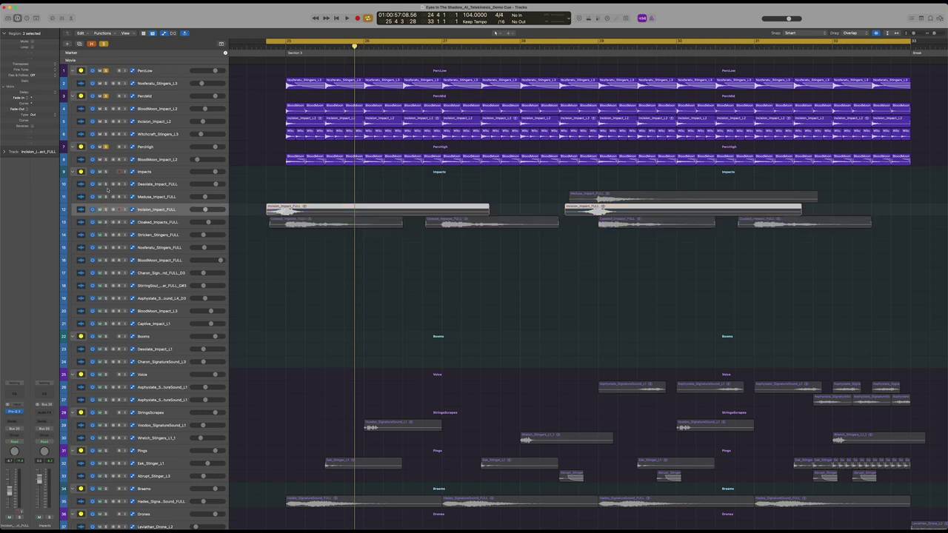
{"action": "left_click", "coordinate": [105, 172]}
{"action": "key", "text": "space"}
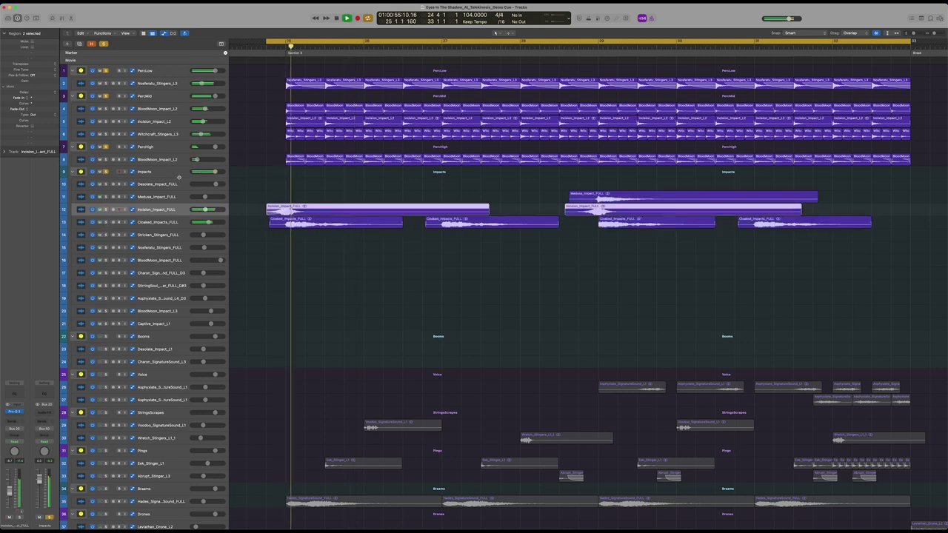
Step: Shorten the first Incision_Impact_FULL region of Section 3 so it ends midway through bar 26, level with the Cloaked_Impacts_FULL region below
{"action": "scroll", "coordinate": [252, 158], "scroll_direction": "left", "scroll_amount": 2}
{"action": "scroll", "coordinate": [252, 158], "scroll_direction": "left", "scroll_amount": 2}
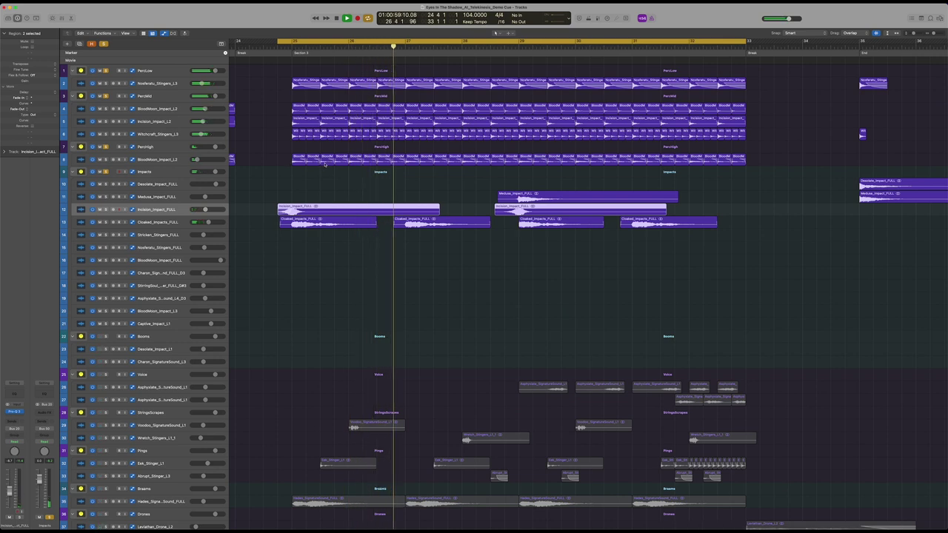
{"action": "left_click", "coordinate": [438, 216]}
{"action": "left_click_drag", "start_coordinate": [437, 215], "coordinate": [377, 213]}
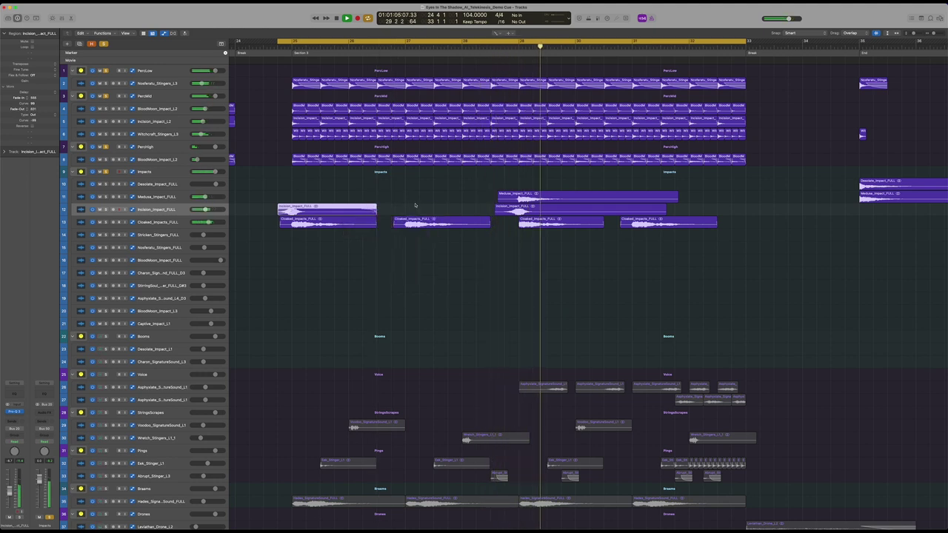
{"action": "key", "text": "super+Left"}
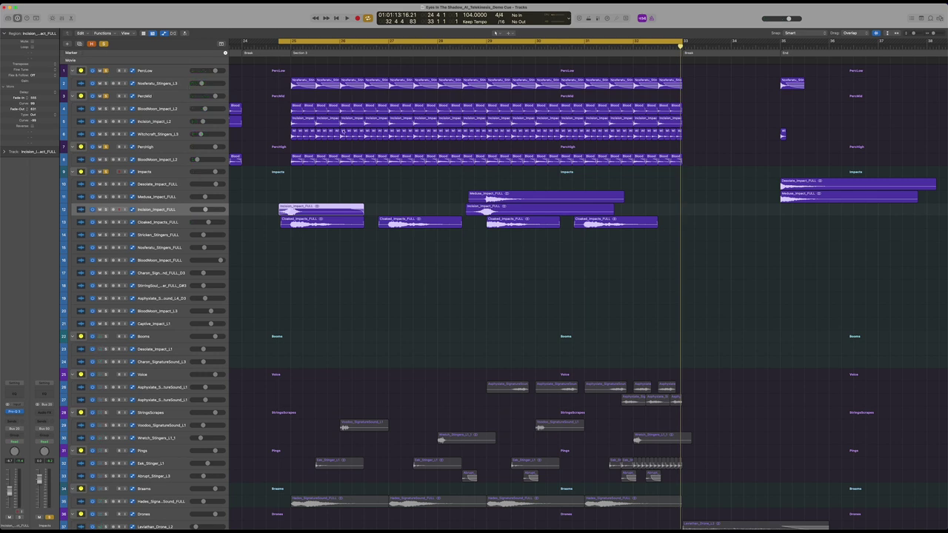
Step: Clear all solos so that every track is active again
{"action": "scroll", "coordinate": [351, 130], "scroll_direction": "up", "scroll_amount": 3}
{"action": "scroll", "coordinate": [352, 131], "scroll_direction": "left", "scroll_amount": 5}
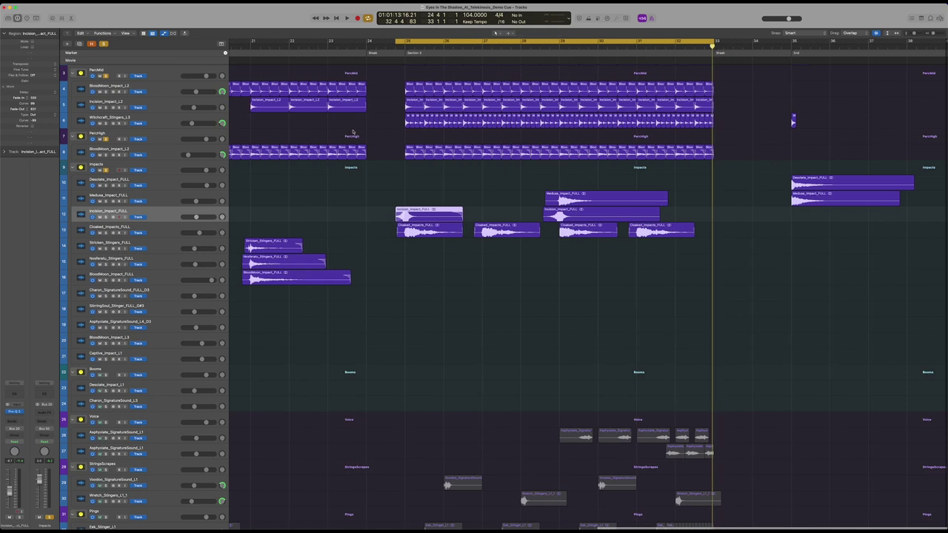
{"action": "key", "text": "super+Up"}
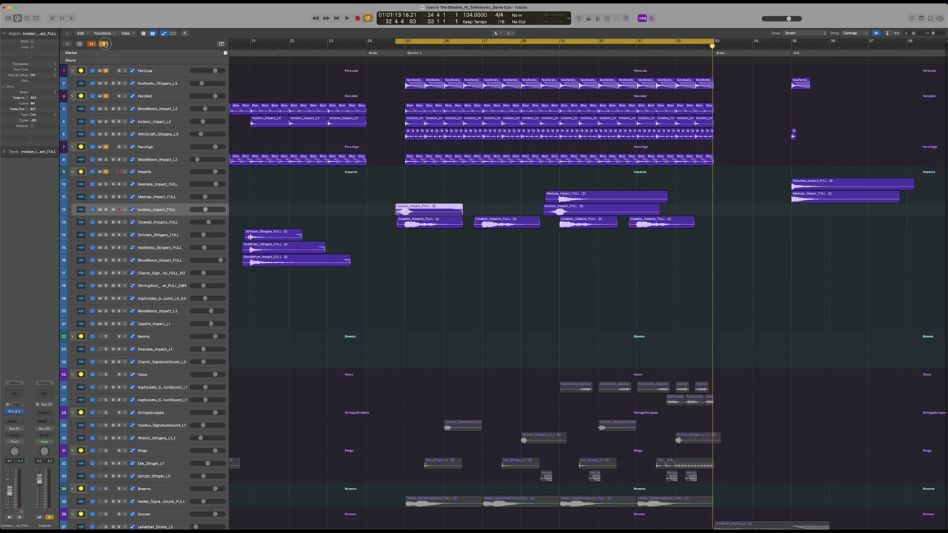
{"action": "left_click", "coordinate": [104, 44]}
Step: Examine the Section 3 regions in the voice, string scrapes, pings, braams, drones, signature and riser groups
{"action": "key", "text": "super+Down"}
{"action": "scroll", "coordinate": [393, 157], "scroll_direction": "down", "scroll_amount": 12}
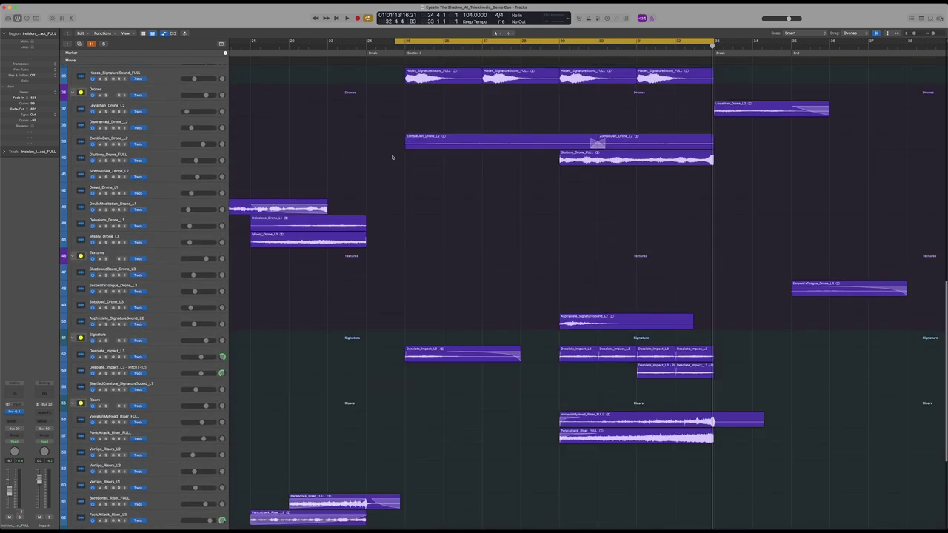
{"action": "scroll", "coordinate": [393, 157], "scroll_direction": "up", "scroll_amount": 4}
{"action": "scroll", "coordinate": [391, 156], "scroll_direction": "up", "scroll_amount": 8}
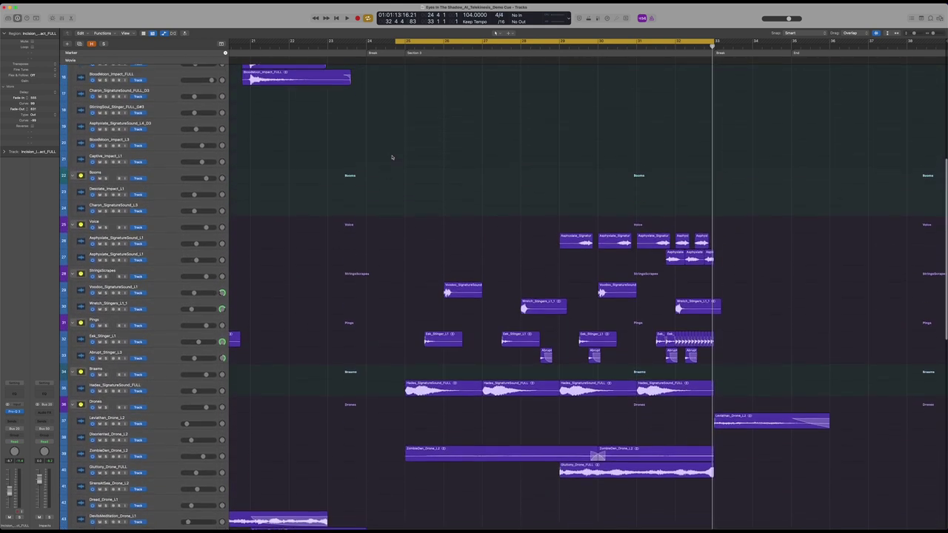
{"action": "key", "text": "super+Up"}
{"action": "key", "text": "super+Up"}
{"action": "key", "text": "super+Up"}
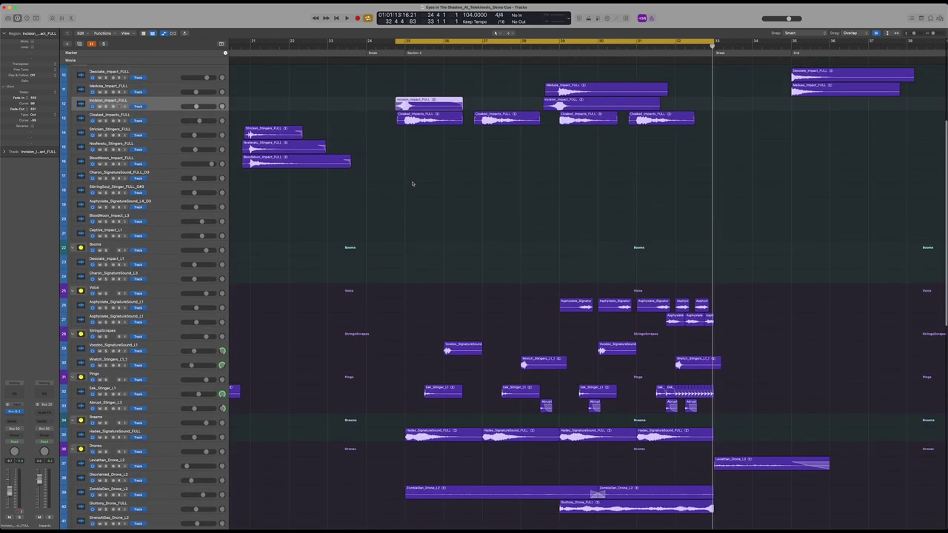
{"action": "key", "text": "super+Right"}
{"action": "scroll", "coordinate": [271, 271], "scroll_direction": "right", "scroll_amount": 1}
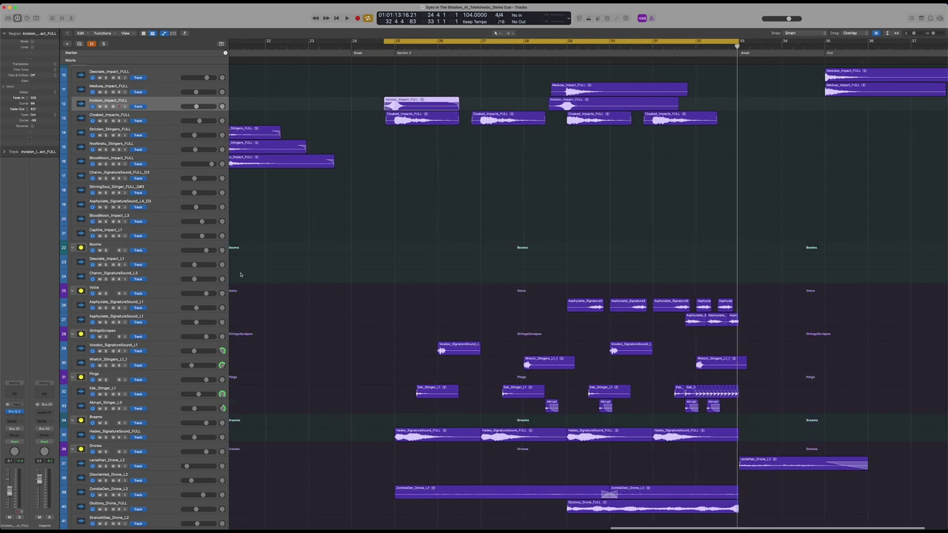
{"action": "scroll", "coordinate": [245, 277], "scroll_direction": "right", "scroll_amount": 3}
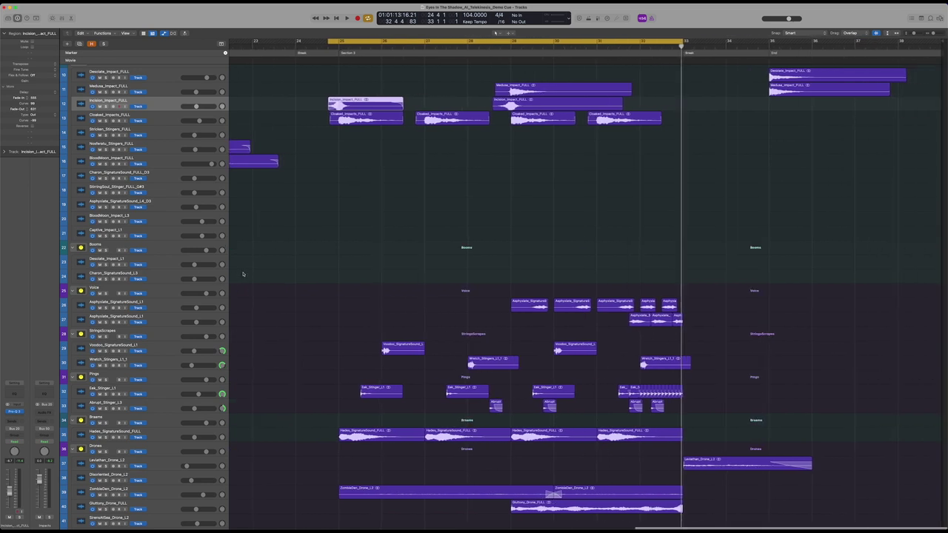
Step: Solo the Hades_SignatureSound_FULL track in the Braams group
{"action": "left_click", "coordinate": [174, 309]}
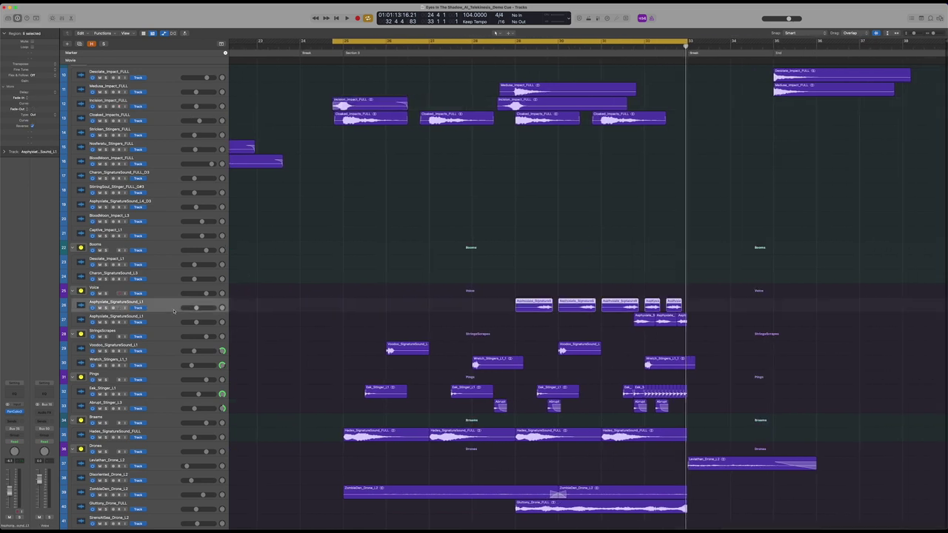
{"action": "left_click", "coordinate": [167, 437]}
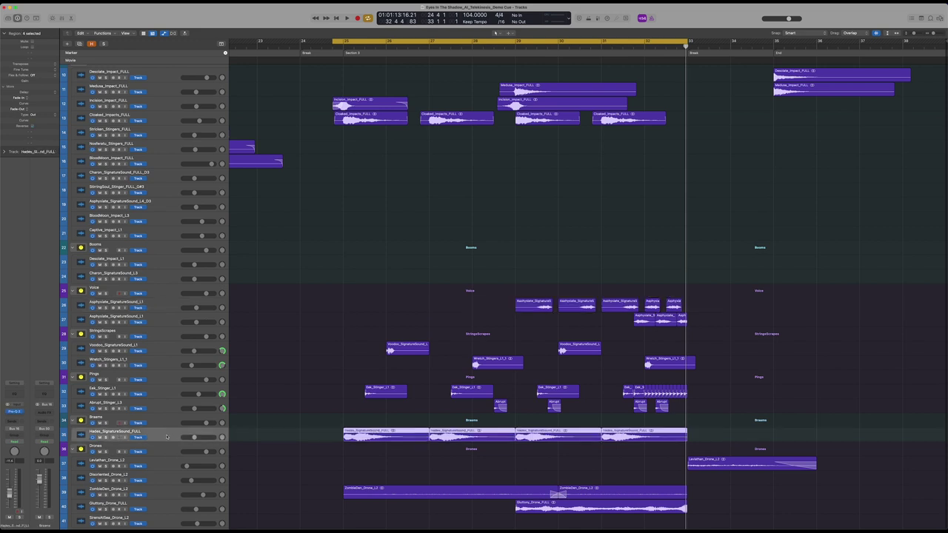
{"action": "left_click", "coordinate": [106, 438]}
Step: Play the soloed Hades_SignatureSound_FULL regions from the start of Section 3, keeping the neighbouring layers in view
{"action": "scroll", "coordinate": [248, 420], "scroll_direction": "left", "scroll_amount": 5}
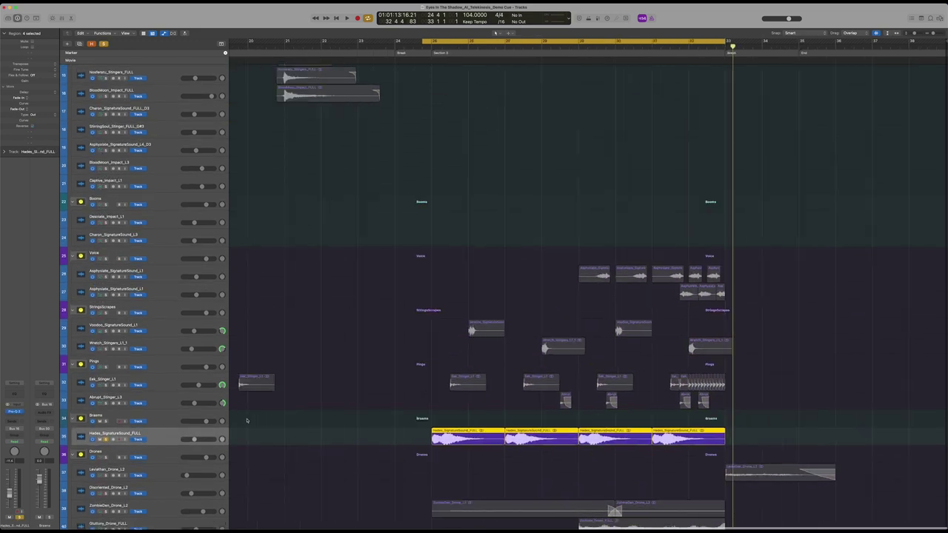
{"action": "scroll", "coordinate": [329, 259], "scroll_direction": "up", "scroll_amount": 2}
{"action": "scroll", "coordinate": [330, 259], "scroll_direction": "up", "scroll_amount": 2}
{"action": "scroll", "coordinate": [329, 259], "scroll_direction": "right", "scroll_amount": 5}
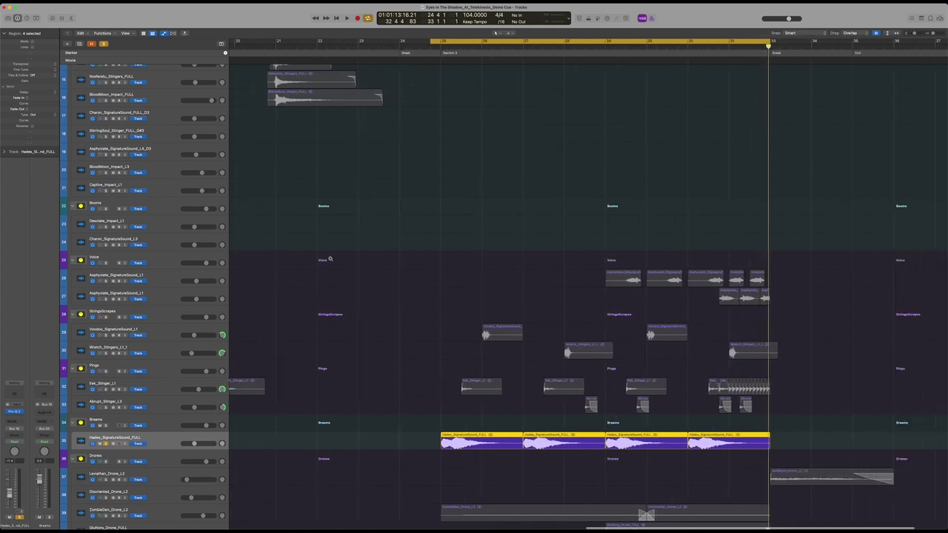
{"action": "scroll", "coordinate": [330, 260], "scroll_direction": "up", "scroll_amount": 3}
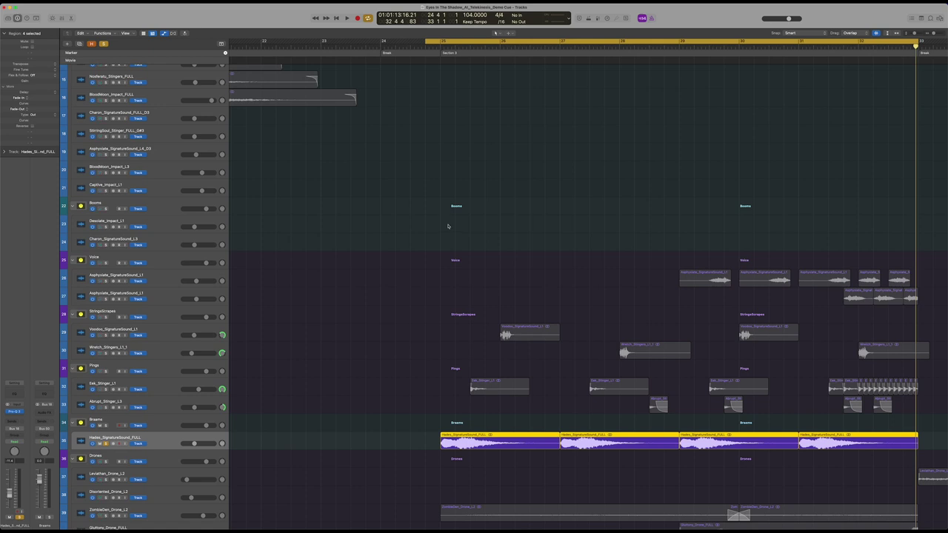
{"action": "key", "text": "super+Up"}
{"action": "key", "text": "super+Up"}
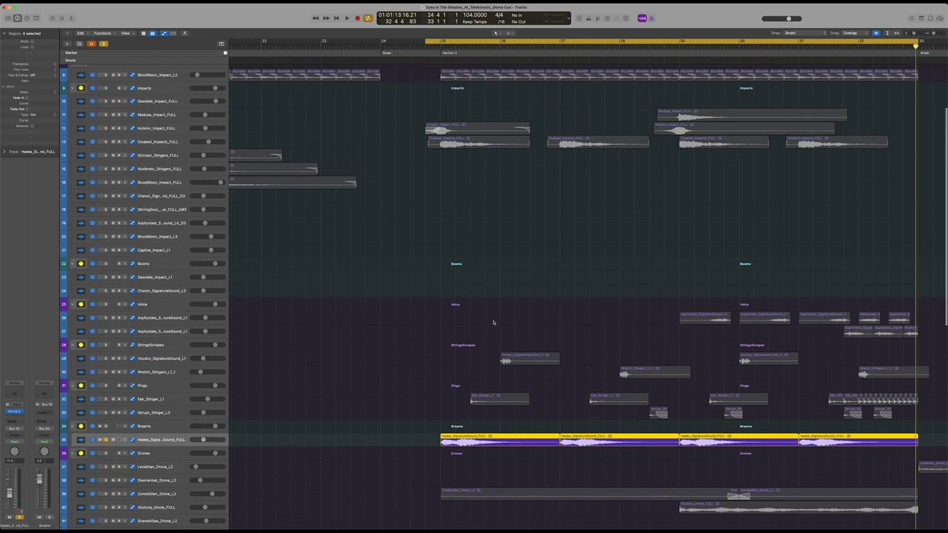
{"action": "scroll", "coordinate": [454, 401], "scroll_direction": "down", "scroll_amount": 10}
{"action": "scroll", "coordinate": [455, 398], "scroll_direction": "up", "scroll_amount": 6}
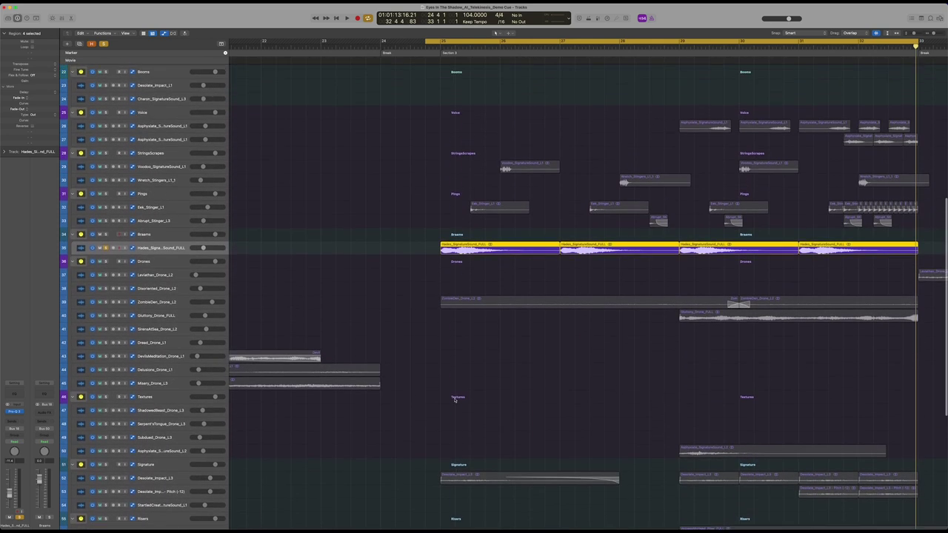
{"action": "key", "text": "super+Left"}
{"action": "key", "text": "super+Left"}
{"action": "scroll", "coordinate": [454, 400], "scroll_direction": "up", "scroll_amount": 5}
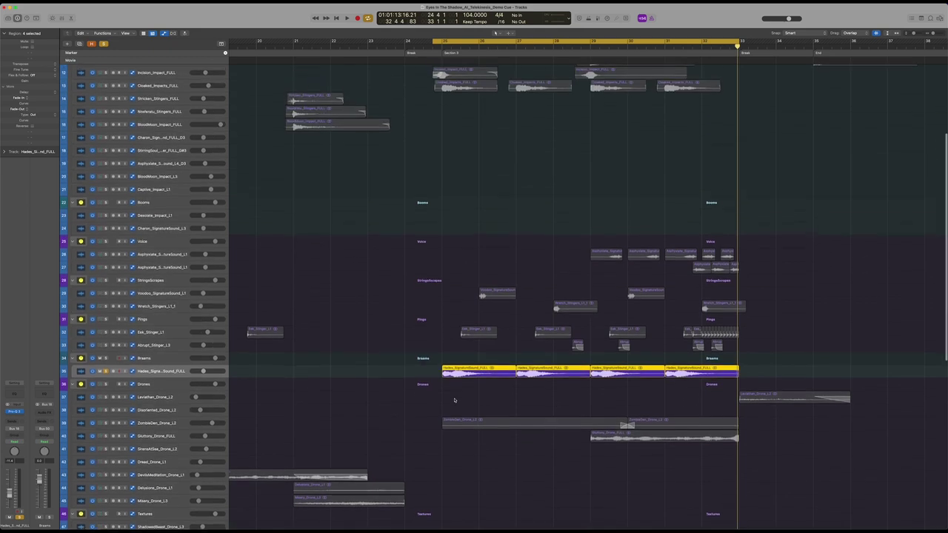
{"action": "key", "text": "space"}
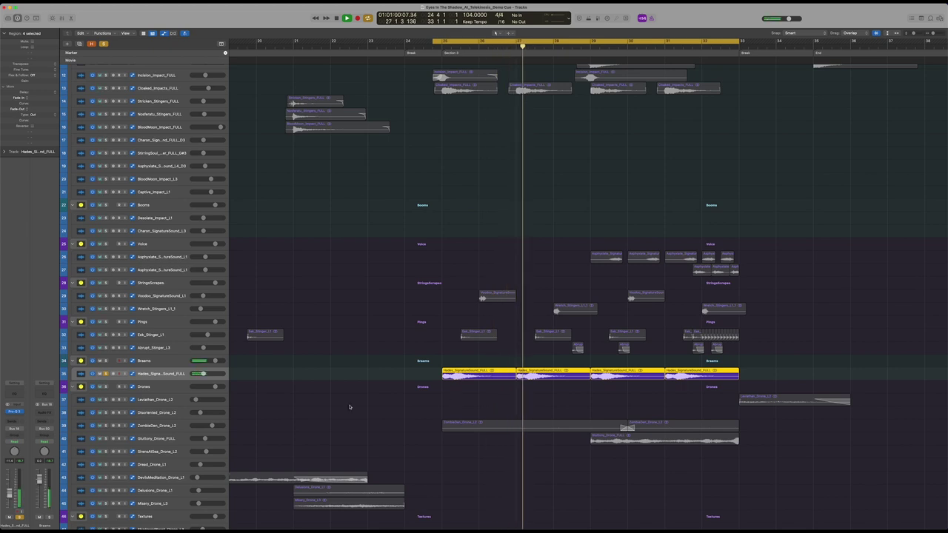
{"action": "key", "text": "space"}
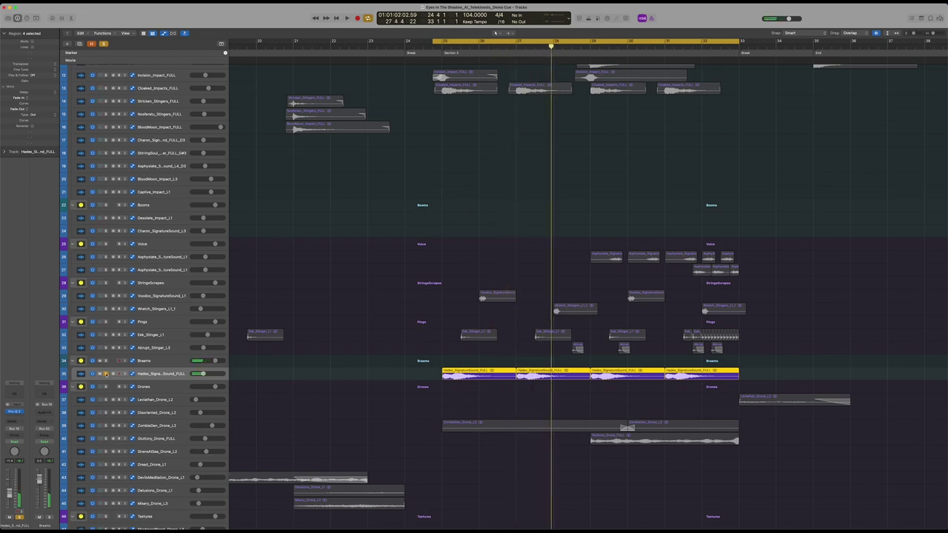
Step: Unsolo Hades_SignatureSound_FULL and play the start of Section 3 with all layers
{"action": "left_click", "coordinate": [105, 374]}
{"action": "key", "text": "space"}
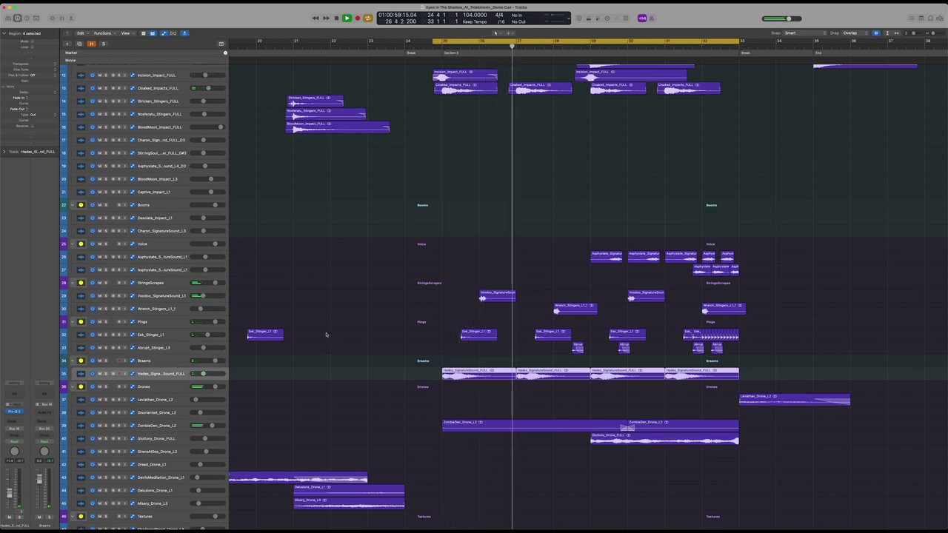
{"action": "key", "text": "space"}
Step: Mute Hades_SignatureSound_FULL to play the start of Section 3 without it, and unmute the track
{"action": "left_click", "coordinate": [99, 373]}
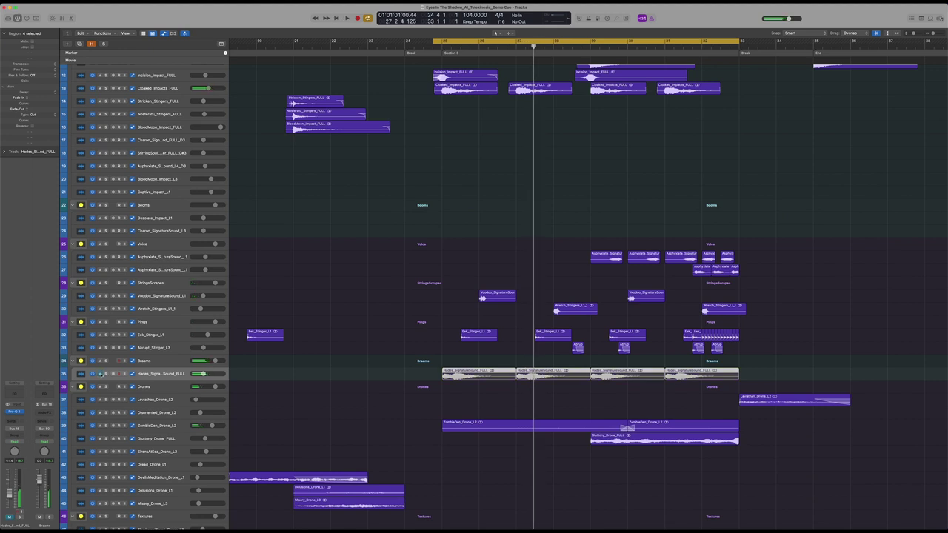
{"action": "key", "text": "space"}
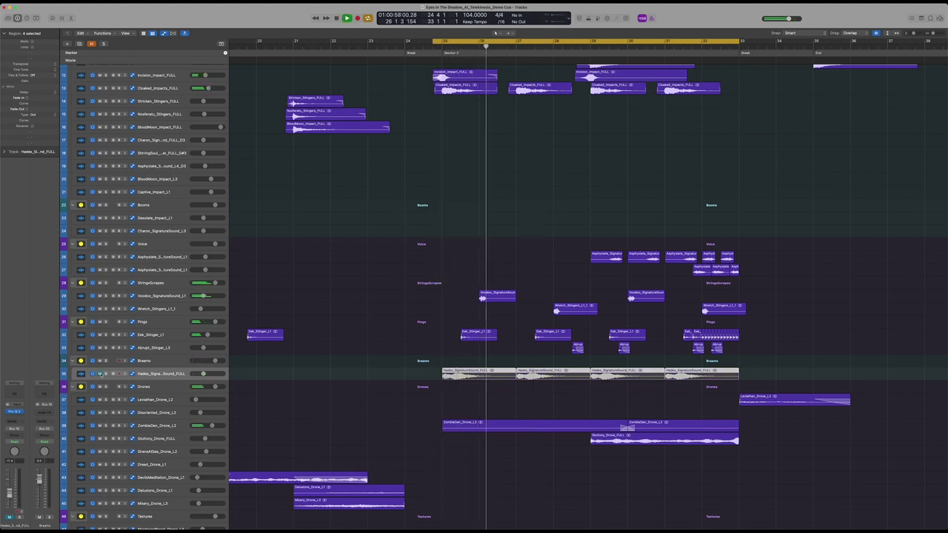
{"action": "key", "text": "space"}
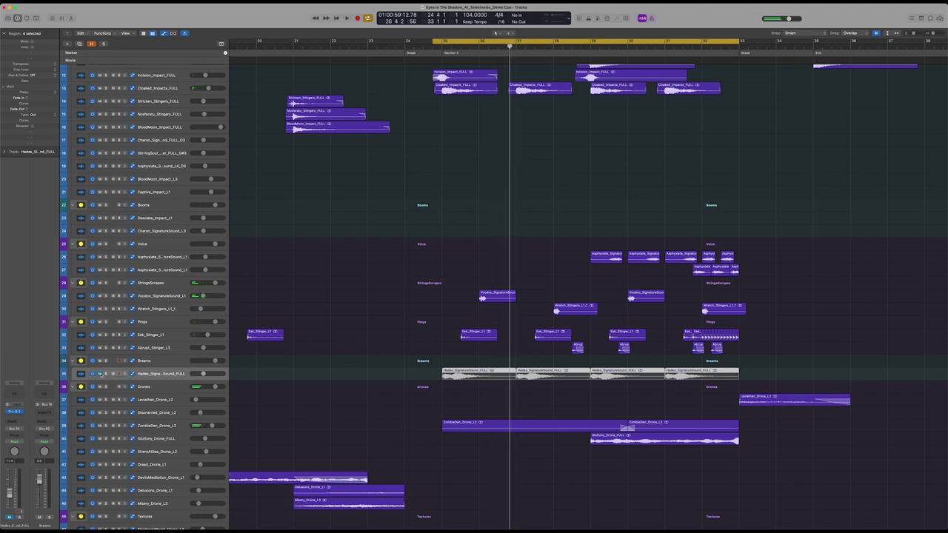
{"action": "left_click", "coordinate": [98, 374]}
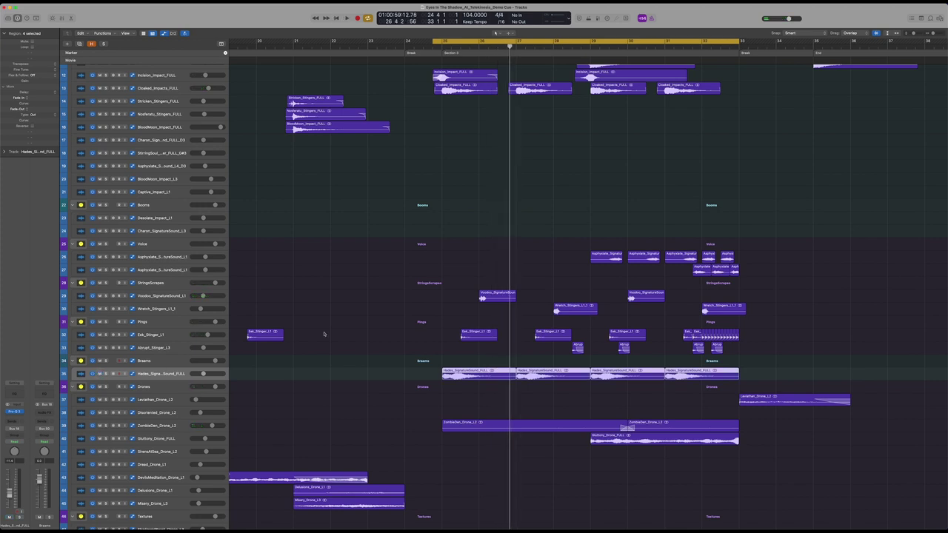
Step: Solo the ZombieDen_Drone_L2 track in the Drones group
{"action": "key", "text": "super+Down"}
{"action": "key", "text": "super+Down"}
{"action": "key", "text": "super+Right"}
{"action": "scroll", "coordinate": [350, 330], "scroll_direction": "right", "scroll_amount": 3}
{"action": "scroll", "coordinate": [359, 334], "scroll_direction": "down", "scroll_amount": 3}
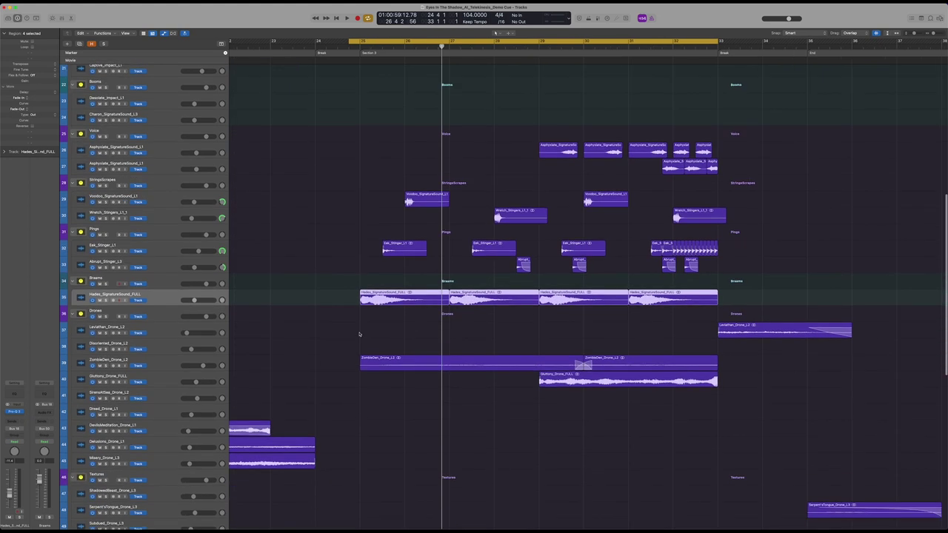
{"action": "left_click", "coordinate": [165, 366]}
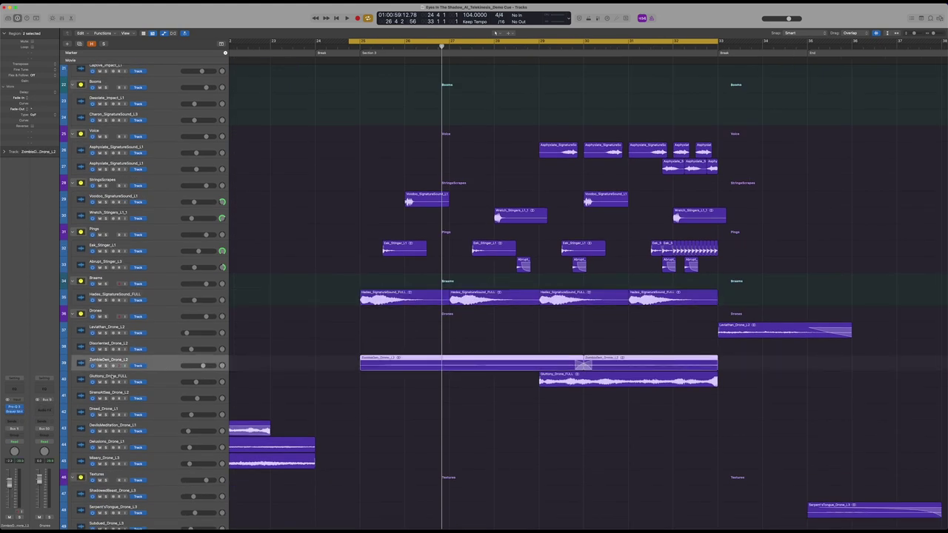
{"action": "left_click", "coordinate": [105, 365]}
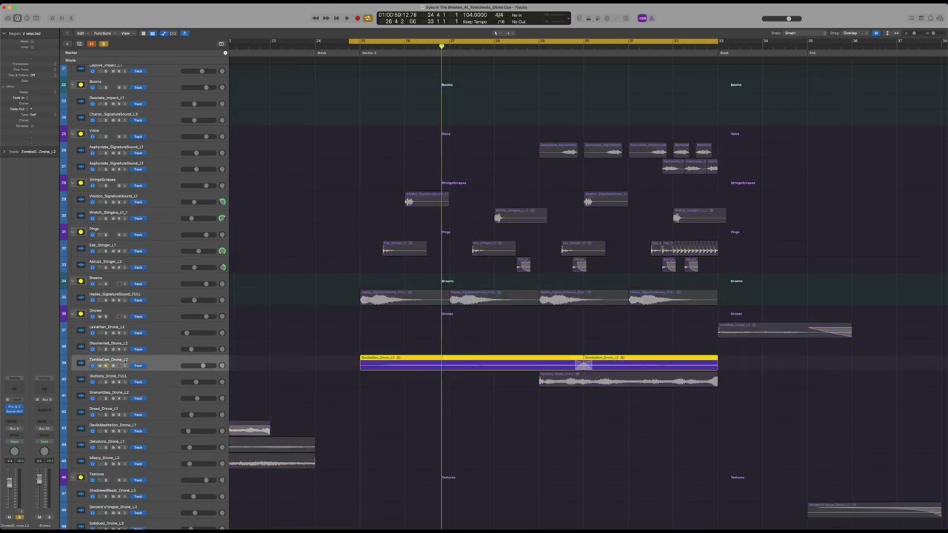
Step: Set the cycle range from bar 25 to about bar 32 and play the soloed ZombieDen_Drone_L2 track with its waveform enlarged
{"action": "scroll", "coordinate": [226, 360], "scroll_direction": "down", "scroll_amount": 3}
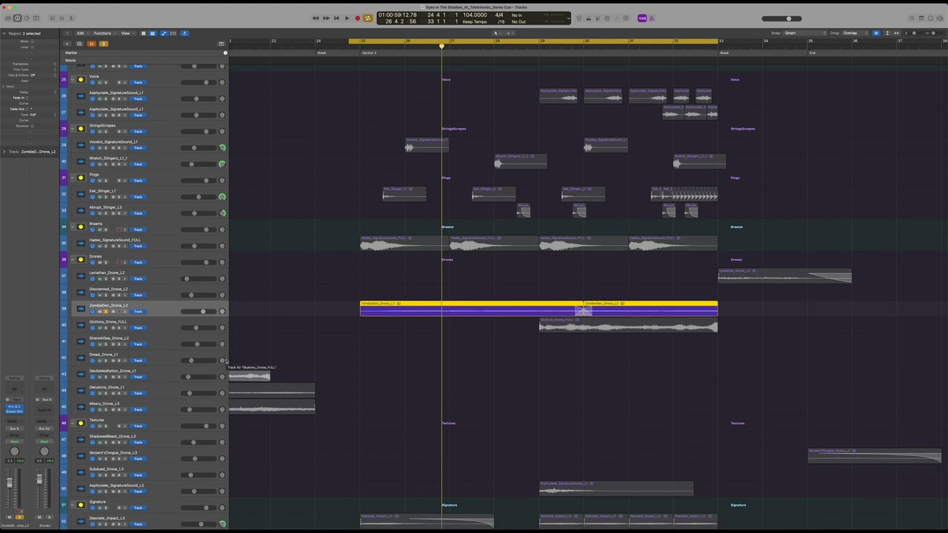
{"action": "key", "text": "a"}
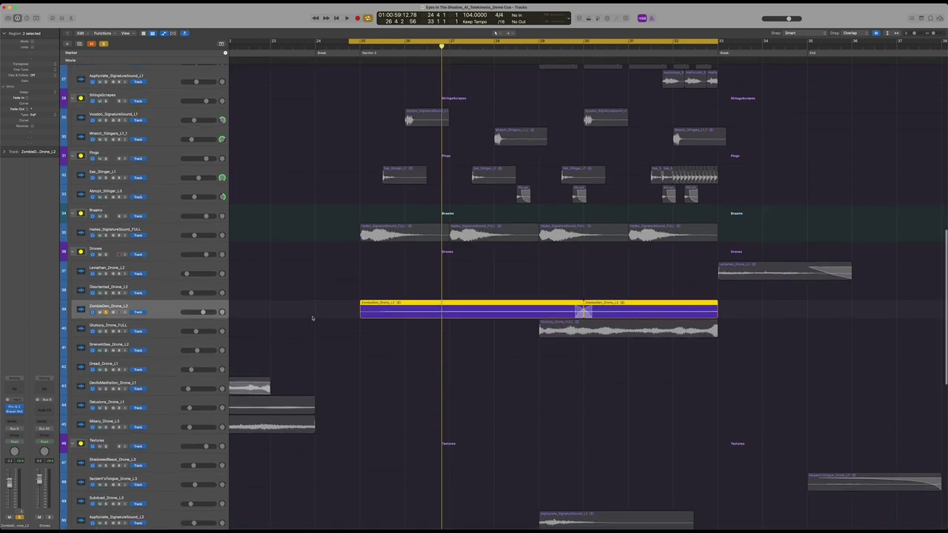
{"action": "key", "text": "a"}
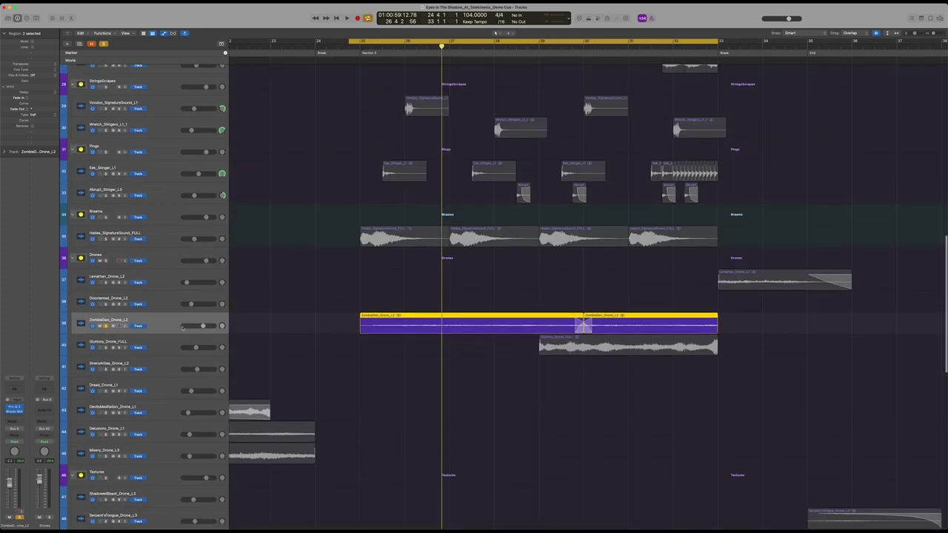
{"action": "key", "text": "shift+space"}
{"action": "left_click_drag", "start_coordinate": [361, 43], "coordinate": [686, 46]}
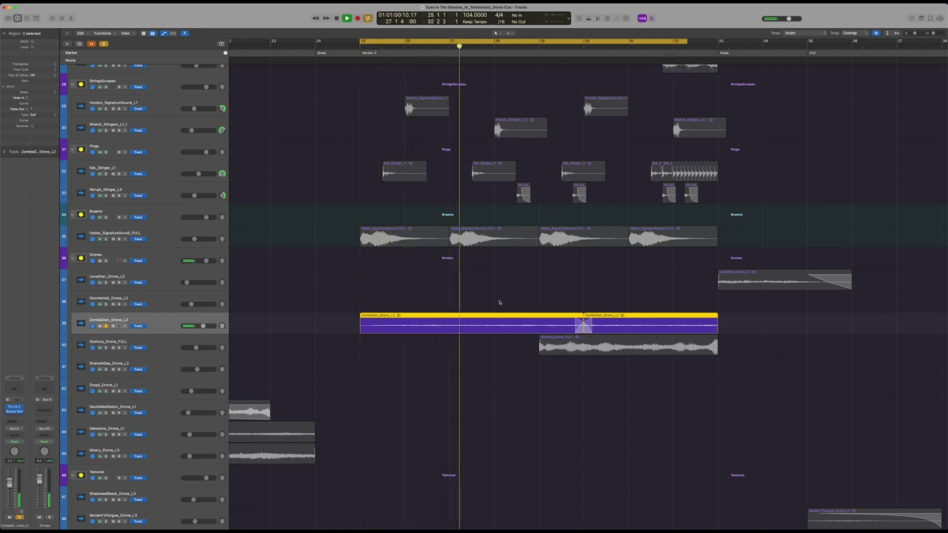
{"action": "key", "text": "a"}
{"action": "key", "text": "a"}
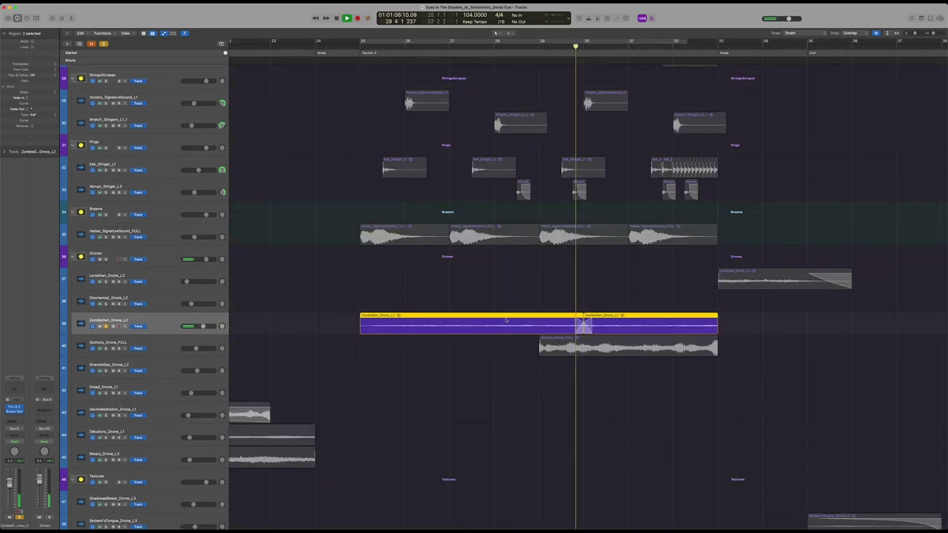
{"action": "key", "text": "space"}
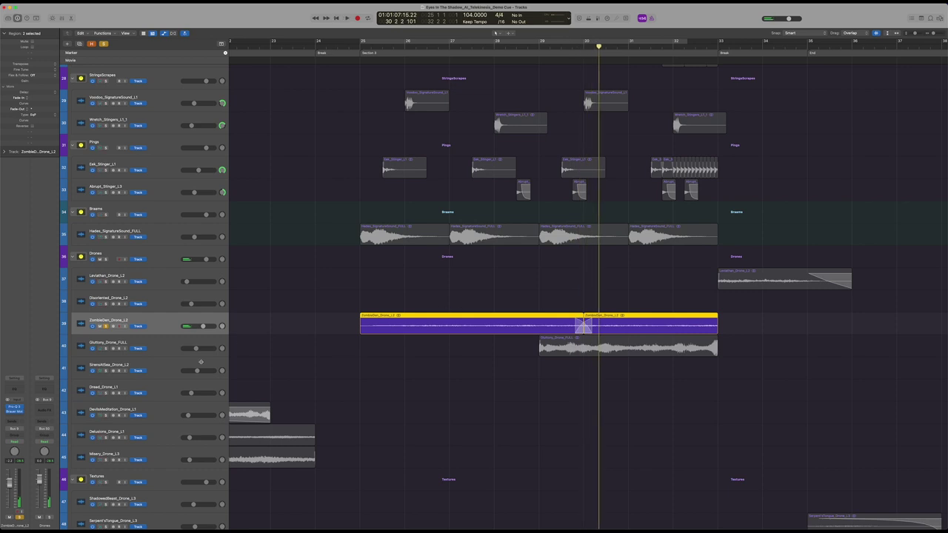
Step: Clear the drone's solo and show the automation lanes on the tracks
{"action": "key", "text": "a"}
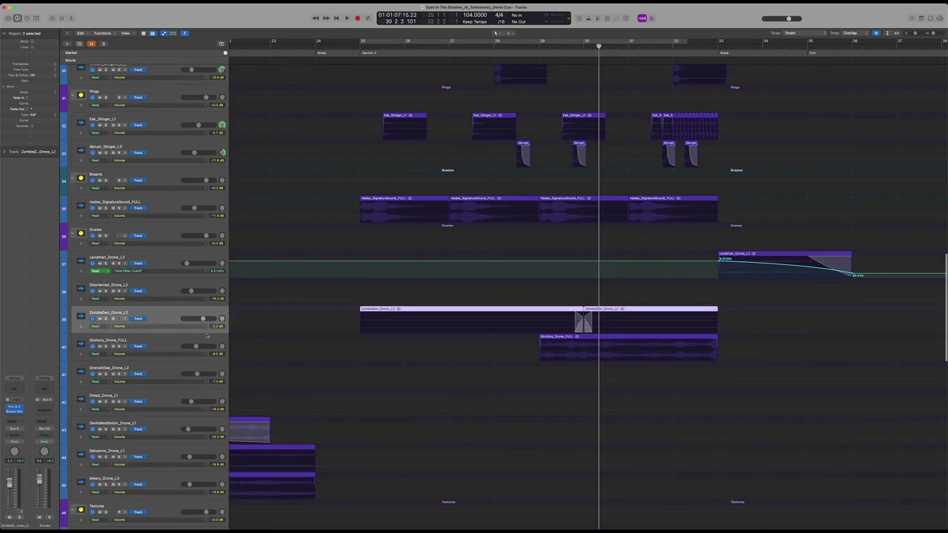
Step: Hide the automation lanes, turn on the cycle range, and open the Brauer Motion plug-in on ZombieDen_Drone_L2
{"action": "key", "text": "a"}
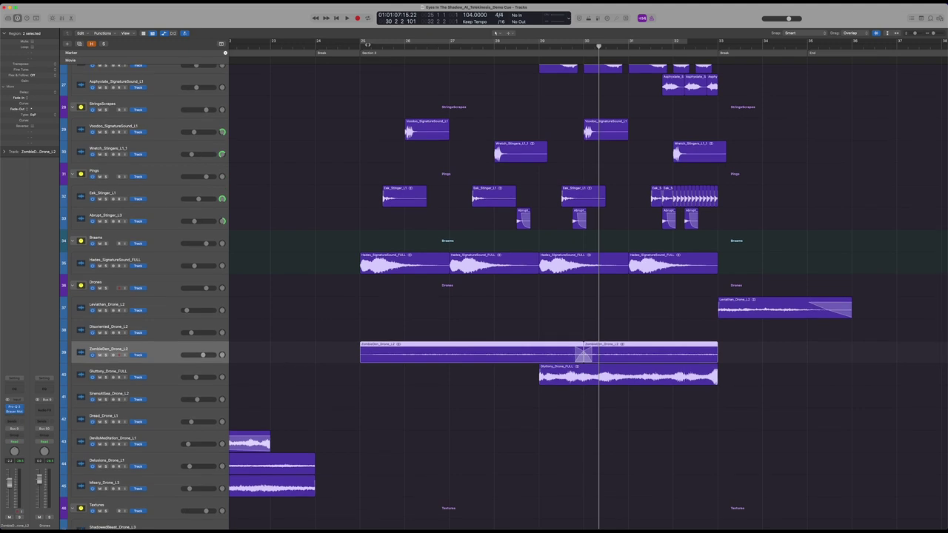
{"action": "key", "text": "c"}
{"action": "left_click", "coordinate": [15, 411]}
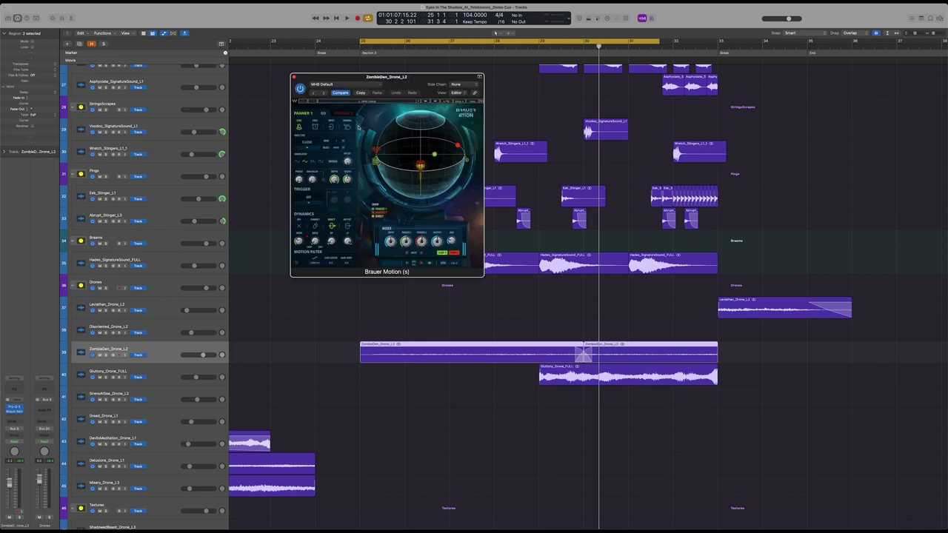
Step: Play ZombieDen_Drone_L2 soloed with Brauer Motion open, then close the plug-in and clear the solo
{"action": "key", "text": "s"}
{"action": "key", "text": "space"}
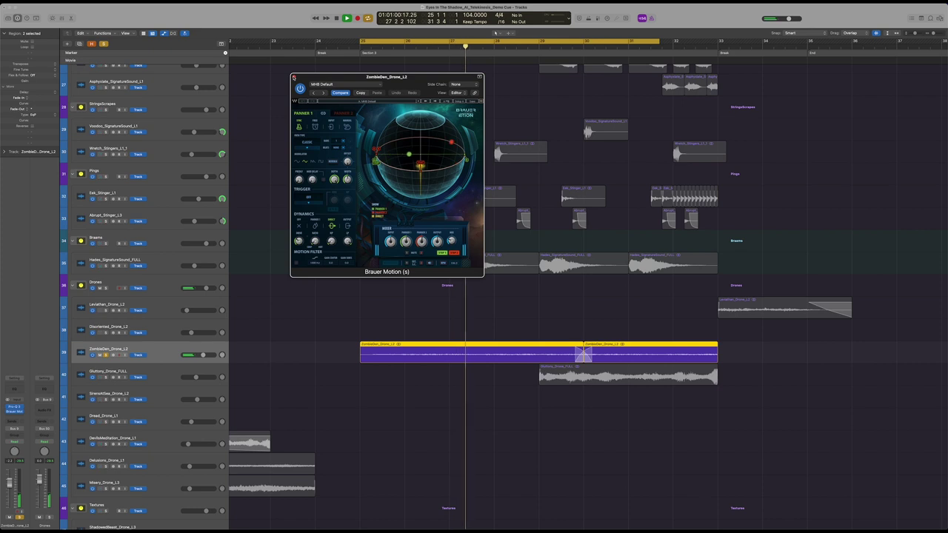
{"action": "left_click", "coordinate": [293, 77]}
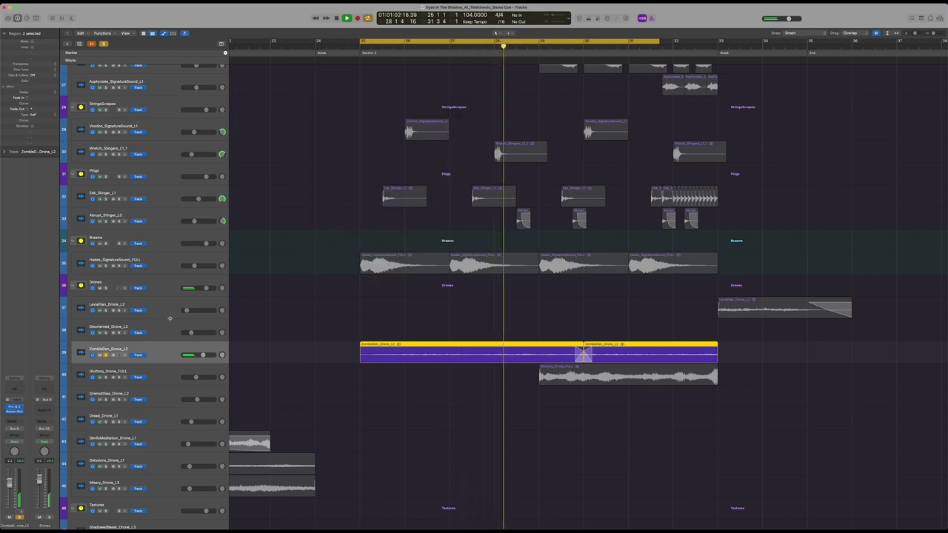
{"action": "key", "text": "space"}
{"action": "left_click", "coordinate": [105, 356]}
{"action": "key", "text": "super+Up"}
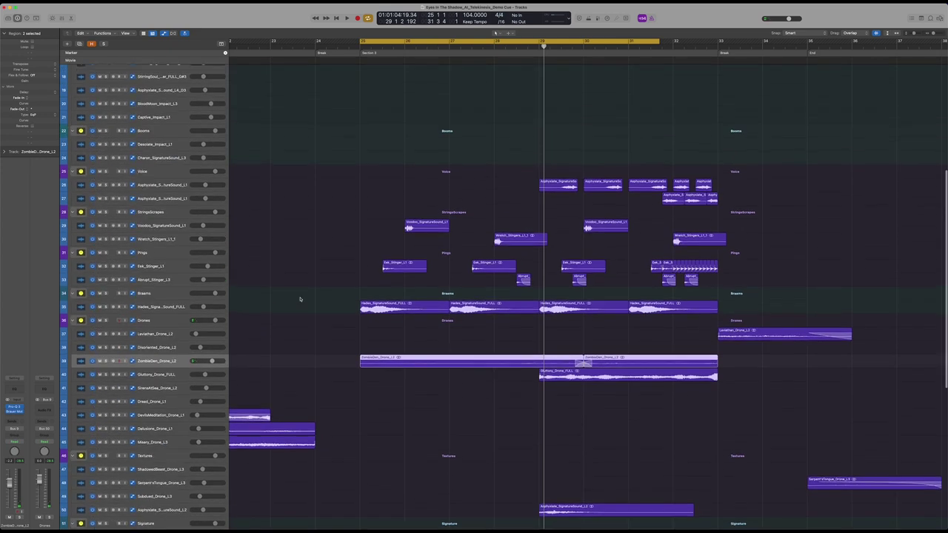
Step: Set the cycle range from bar 29 to bar 33 and play the Gluttony_Drone_FULL track soloed
{"action": "left_click_drag", "start_coordinate": [541, 41], "coordinate": [718, 41]}
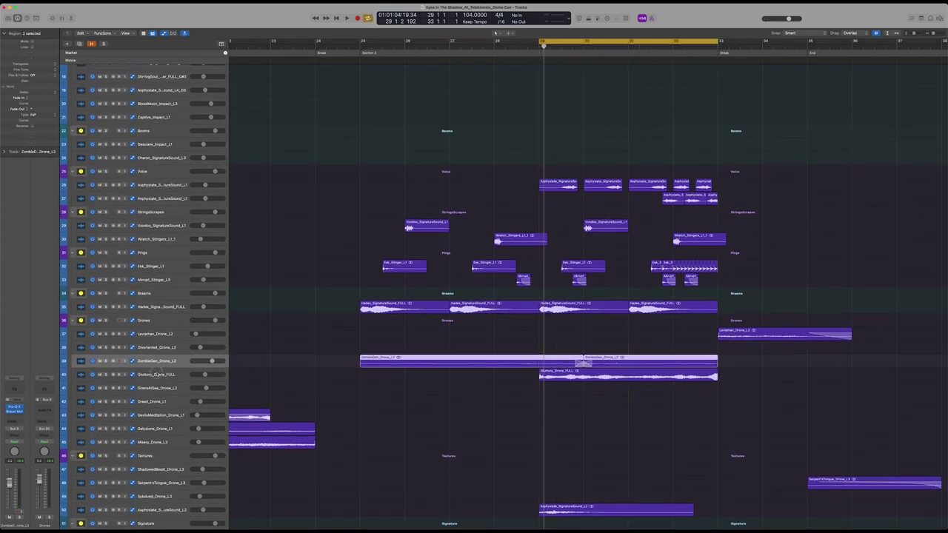
{"action": "left_click", "coordinate": [158, 374]}
{"action": "left_click", "coordinate": [106, 374]}
{"action": "key", "text": "space"}
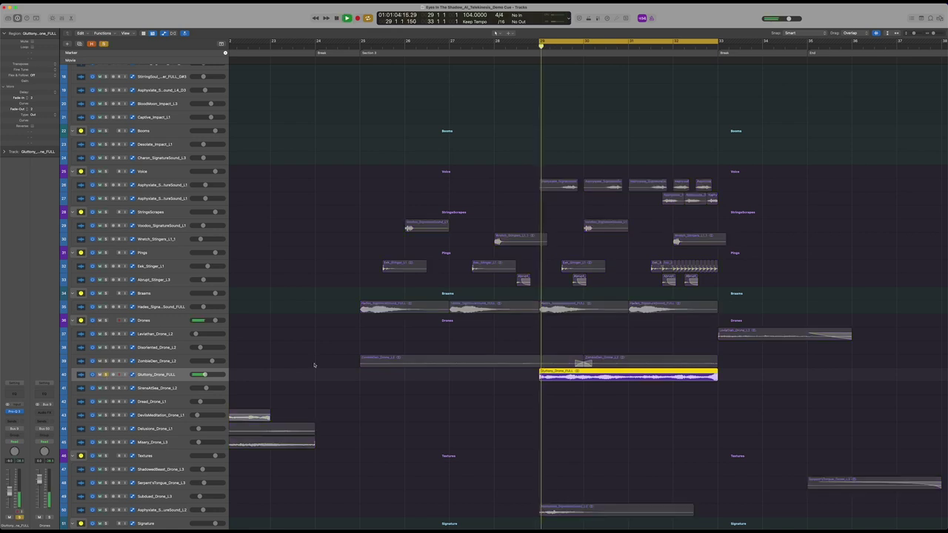
{"action": "scroll", "coordinate": [314, 364], "scroll_direction": "down", "scroll_amount": 2}
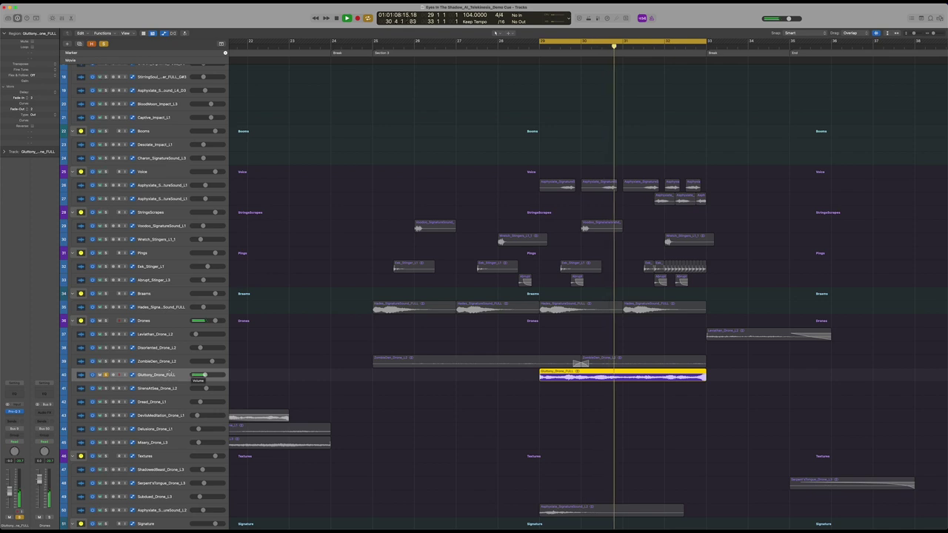
Step: Add ZombieDen_Drone_L2 to the solo, play both drones together, and clear the solos
{"action": "left_click", "coordinate": [106, 361]}
{"action": "scroll", "coordinate": [269, 357], "scroll_direction": "up", "scroll_amount": 3}
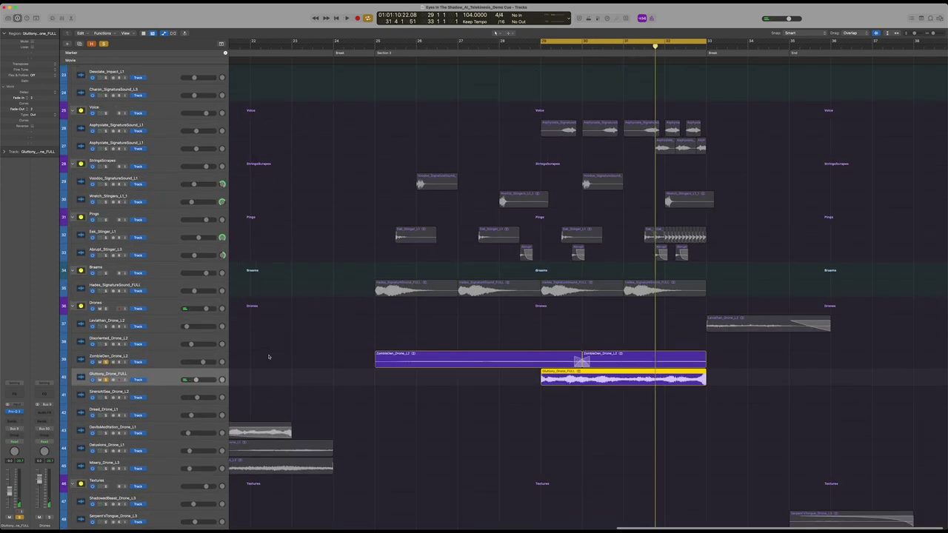
{"action": "key", "text": "space"}
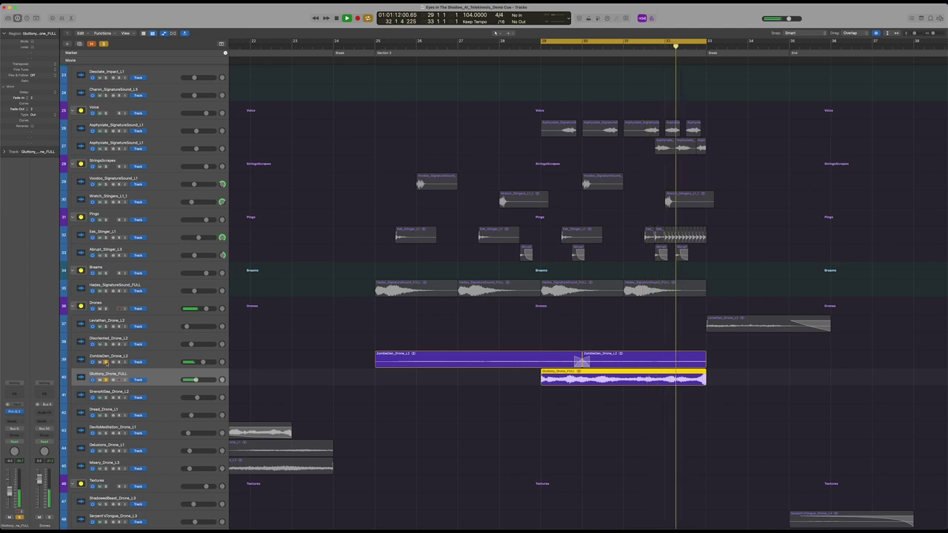
{"action": "key", "text": "space"}
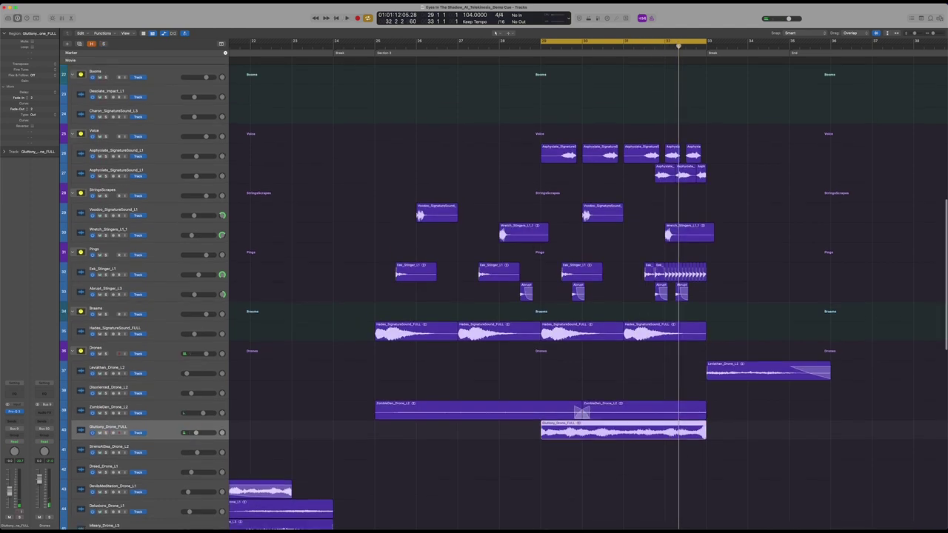
Step: Select the StringsScrapes group and set the cycle range from bar 25 beat 3 to bar 33
{"action": "scroll", "coordinate": [288, 323], "scroll_direction": "up", "scroll_amount": 2}
{"action": "key", "text": "super+Up"}
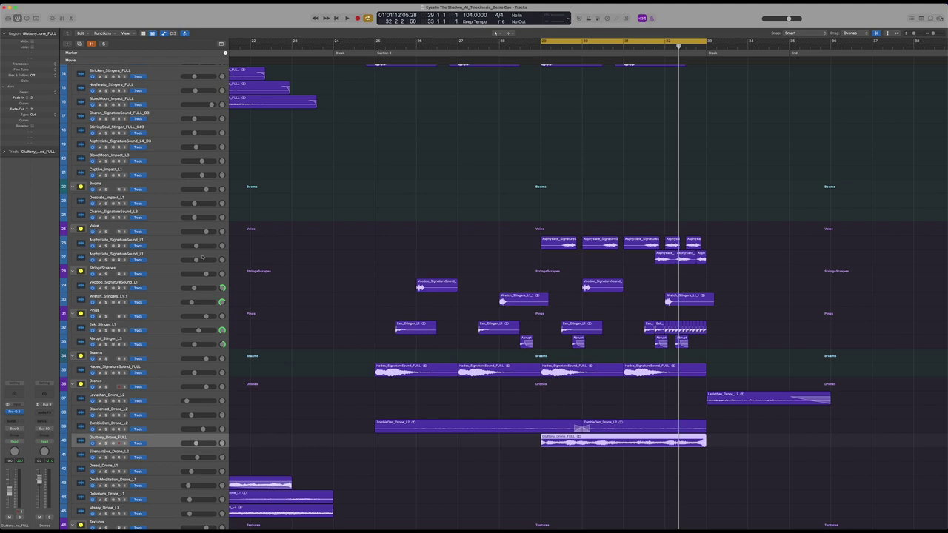
{"action": "left_click", "coordinate": [175, 271]}
{"action": "key", "text": "super+Down"}
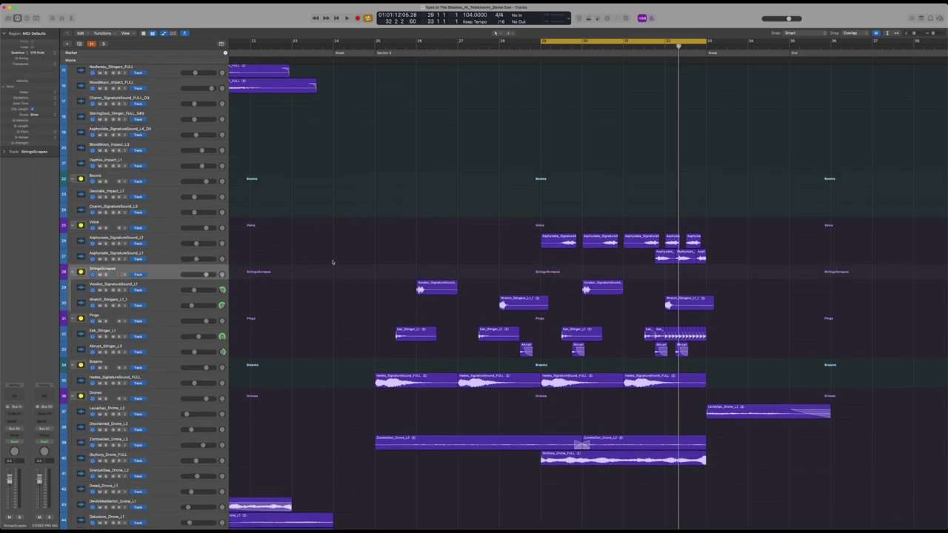
{"action": "left_click_drag", "start_coordinate": [396, 44], "coordinate": [699, 58]}
{"action": "key", "text": "super+Left"}
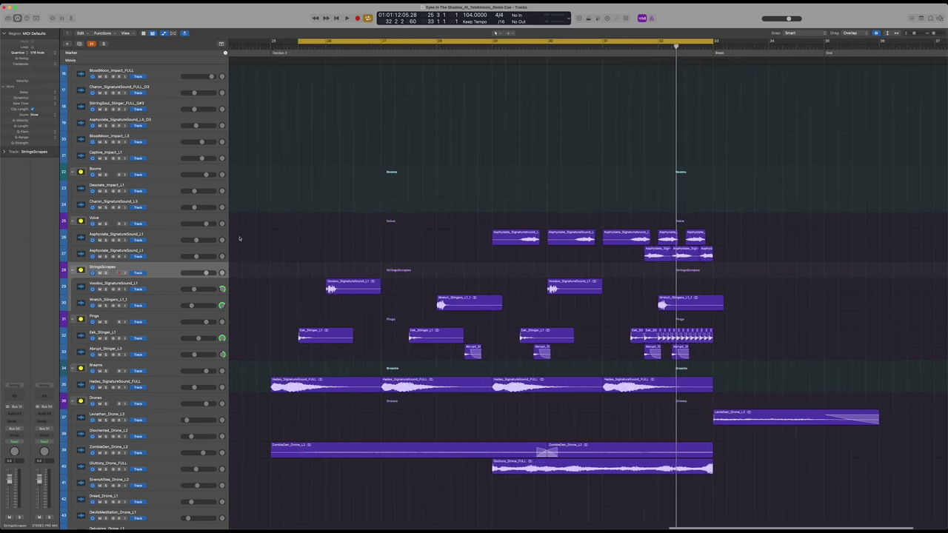
Step: Play Voodoo_SignatureSound_L1 soloed, add Wretch_Stingers_L1_1 to the solo during playback, and clear both solos
{"action": "left_click", "coordinate": [165, 287]}
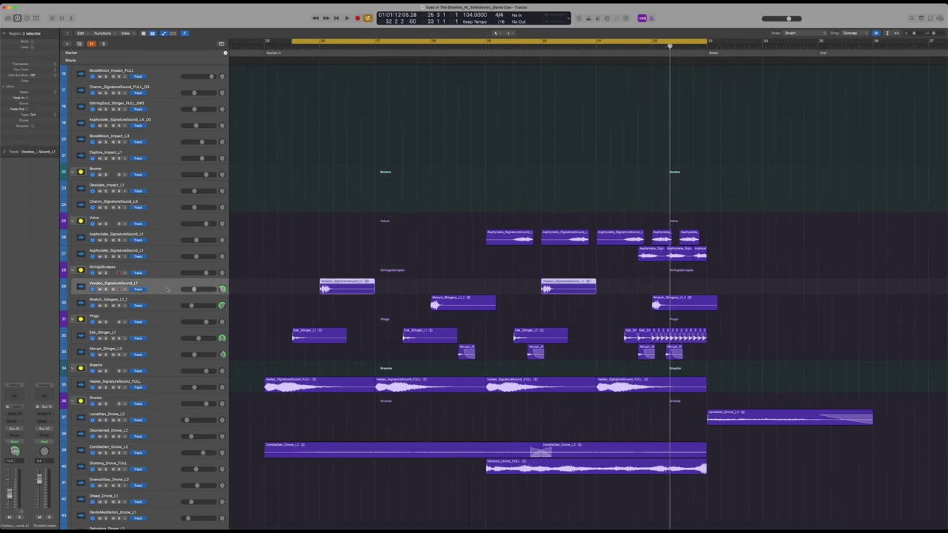
{"action": "left_click", "coordinate": [106, 289]}
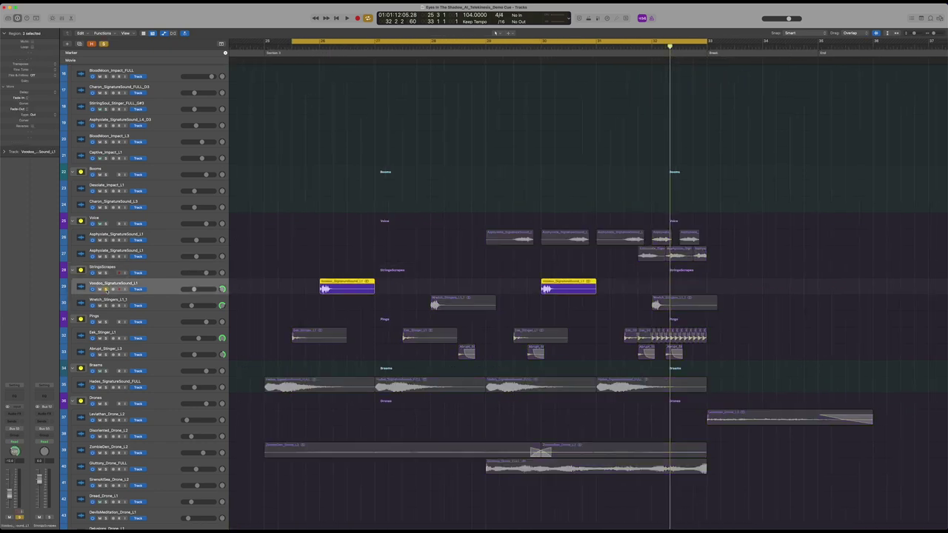
{"action": "key", "text": "shift+space"}
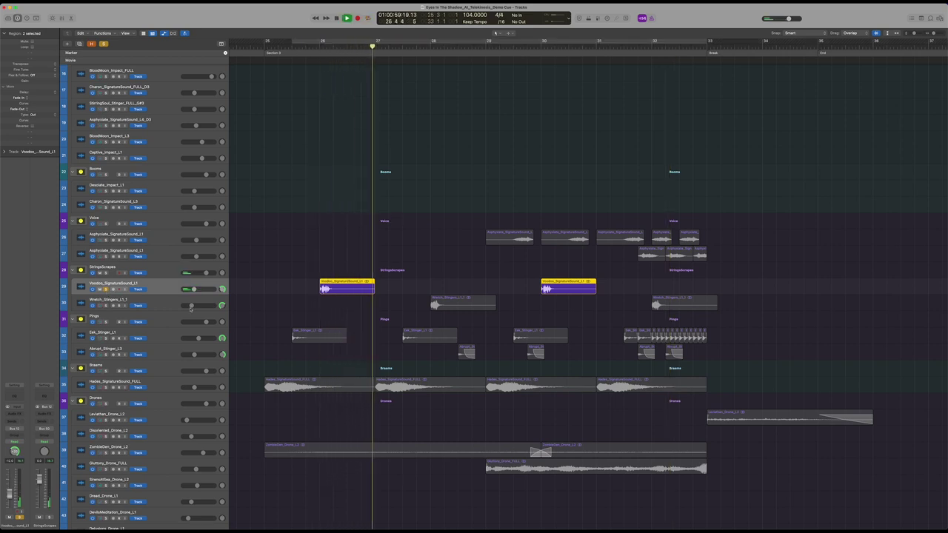
{"action": "left_click", "coordinate": [106, 305]}
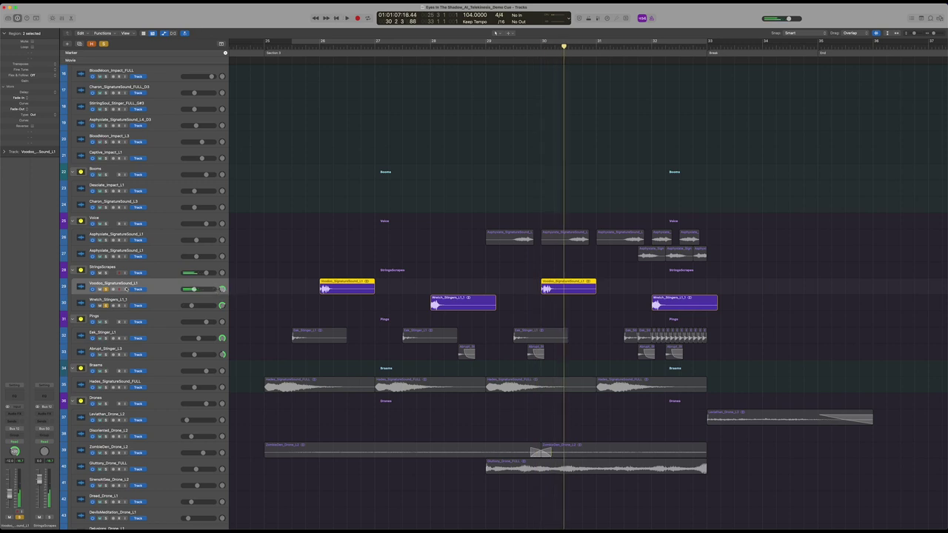
{"action": "key", "text": "super+a"}
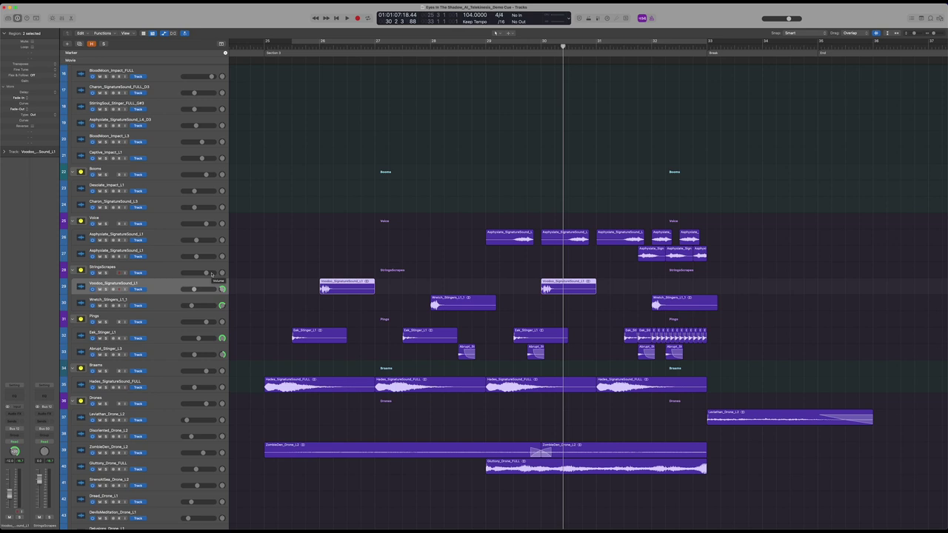
{"action": "scroll", "coordinate": [347, 218], "scroll_direction": "up", "scroll_amount": 2}
{"action": "scroll", "coordinate": [347, 219], "scroll_direction": "down", "scroll_amount": 3}
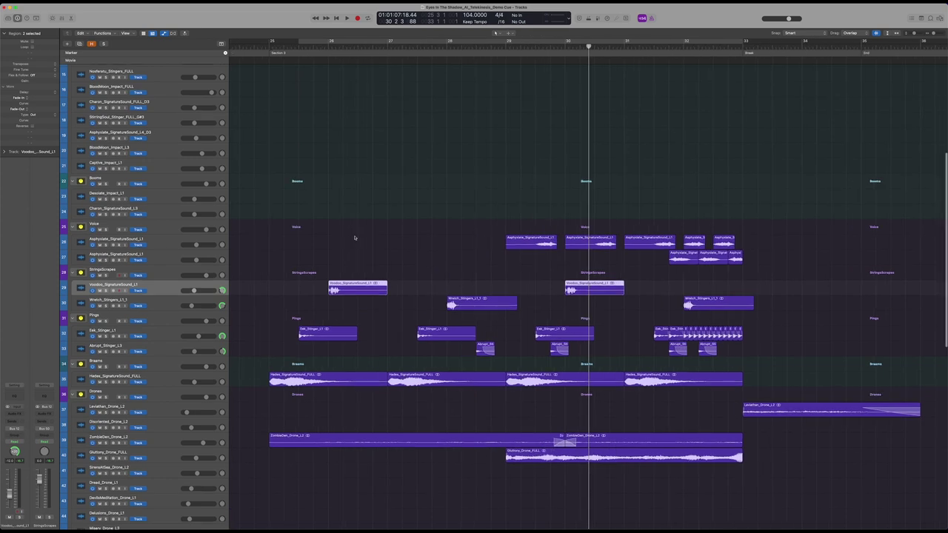
{"action": "scroll", "coordinate": [353, 237], "scroll_direction": "up", "scroll_amount": 2}
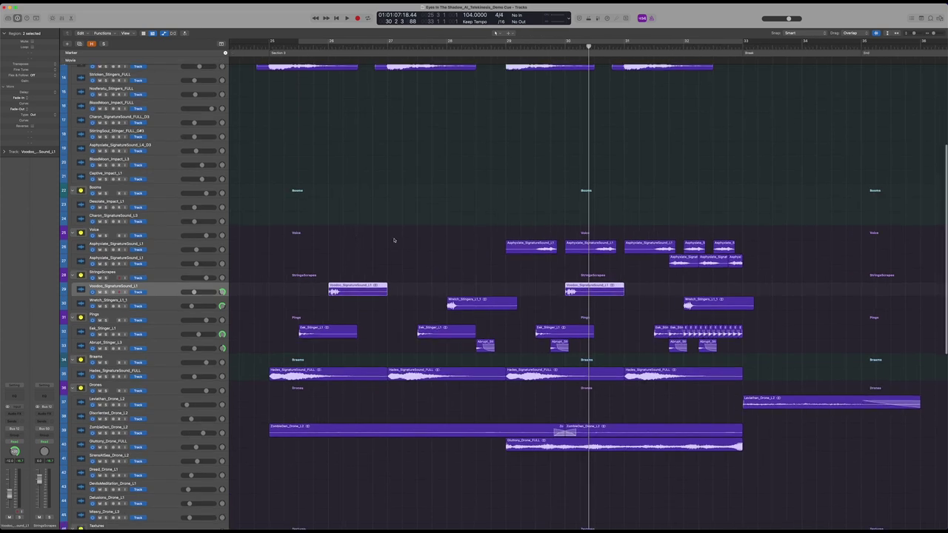
{"action": "scroll", "coordinate": [412, 245], "scroll_direction": "up", "scroll_amount": 1}
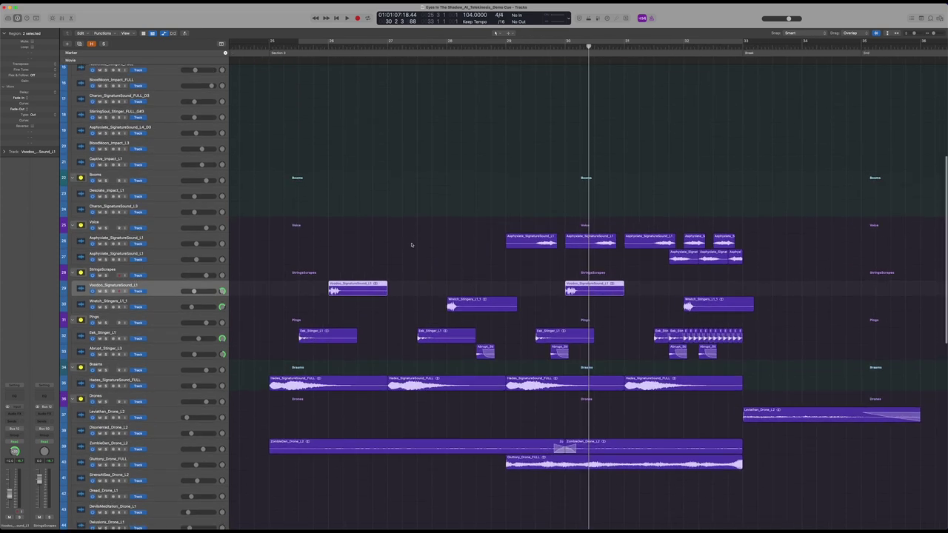
{"action": "scroll", "coordinate": [441, 241], "scroll_direction": "up", "scroll_amount": 1}
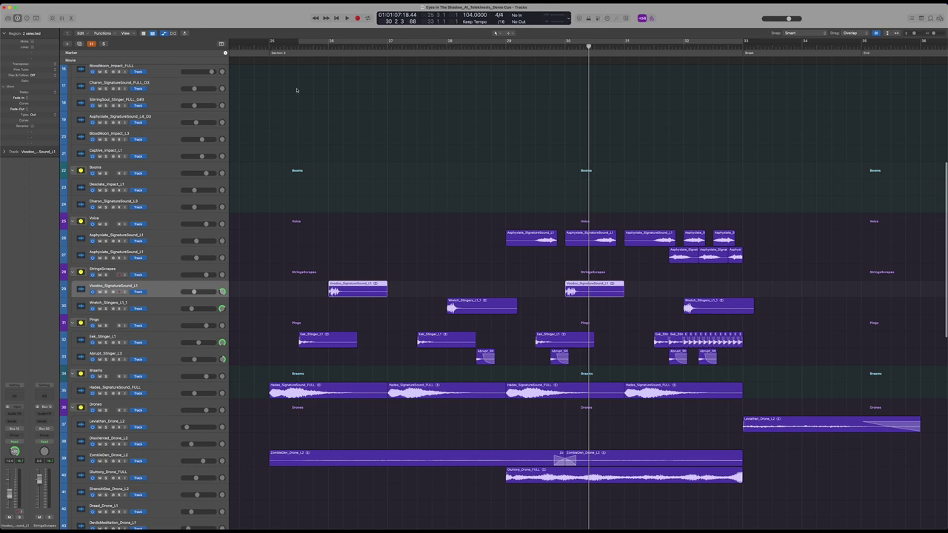
Step: Solo the Voice group and play its Asphyxiate_SignatureSound_L1 tracks from bar 29 to the end of Section 3
{"action": "left_click", "coordinate": [297, 91]}
{"action": "scroll", "coordinate": [321, 126], "scroll_direction": "down", "scroll_amount": 1}
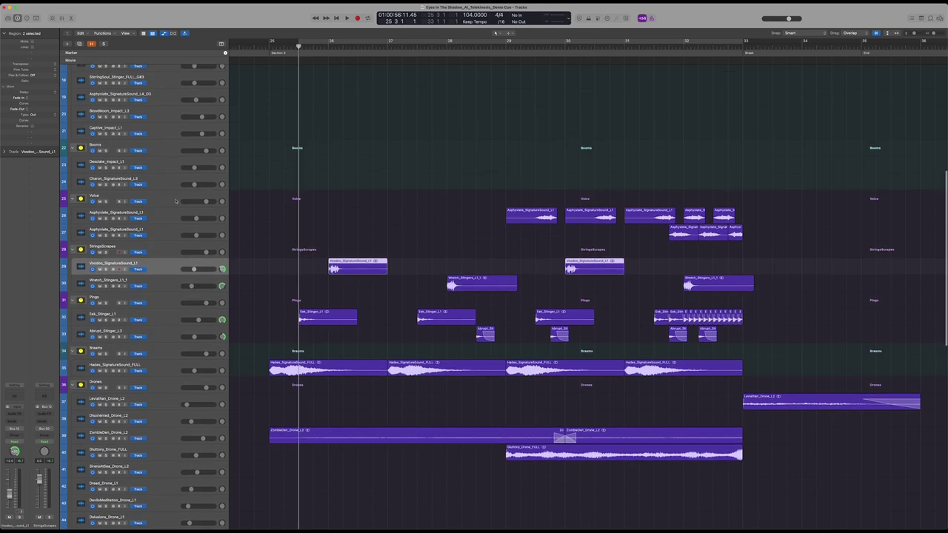
{"action": "left_click", "coordinate": [169, 215]}
{"action": "left_click", "coordinate": [105, 218]}
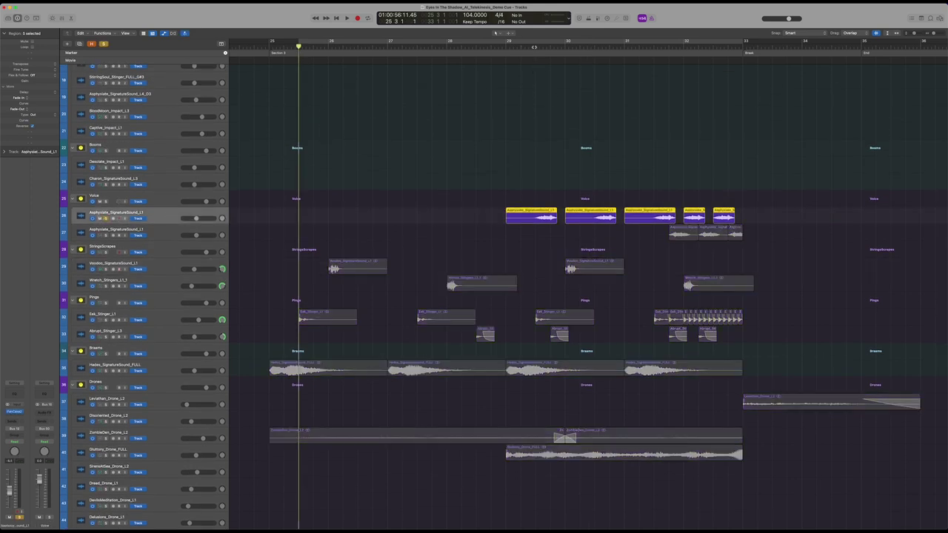
{"action": "left_click", "coordinate": [528, 46]}
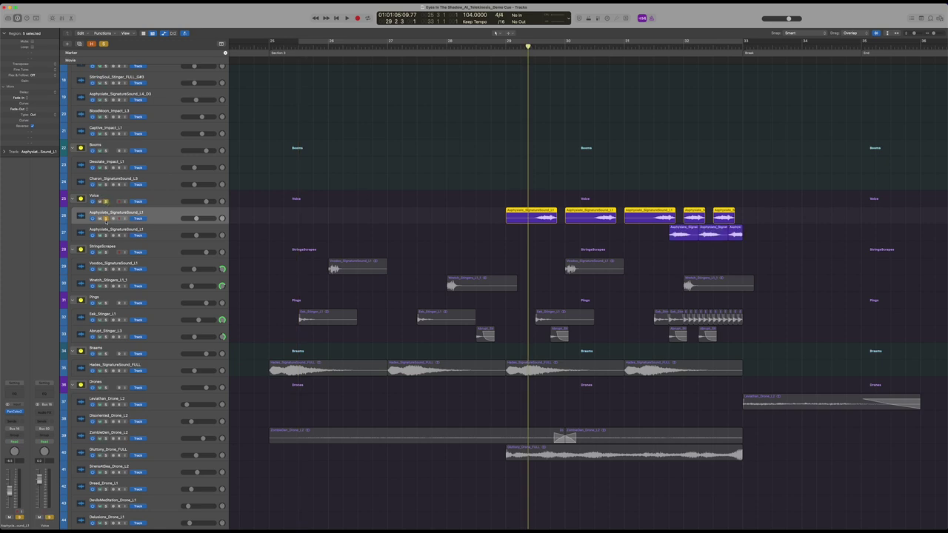
{"action": "key", "text": "space"}
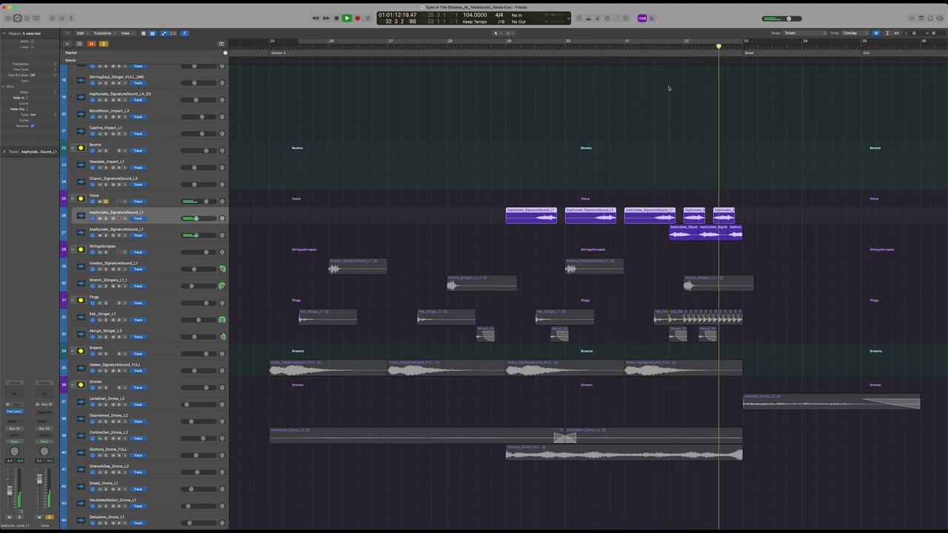
{"action": "key", "text": "super+Right"}
{"action": "key", "text": "super+Right"}
{"action": "key", "text": "space"}
Step: Set the cycle range from about bar 31 beat 3 to bar 33 beat 2 and select the second Asphyxiate_SignatureSound_L1 track
{"action": "scroll", "coordinate": [669, 88], "scroll_direction": "right", "scroll_amount": 5}
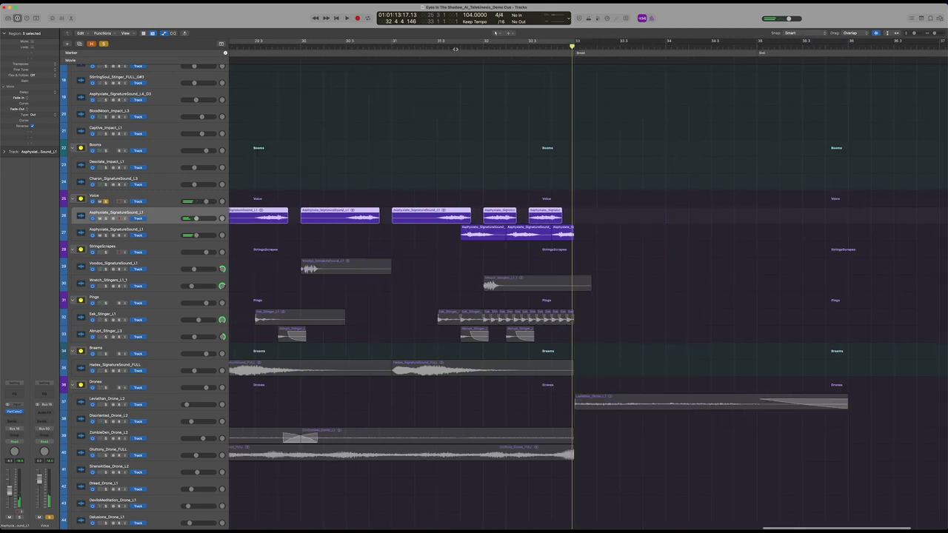
{"action": "left_click_drag", "start_coordinate": [440, 42], "coordinate": [597, 42]}
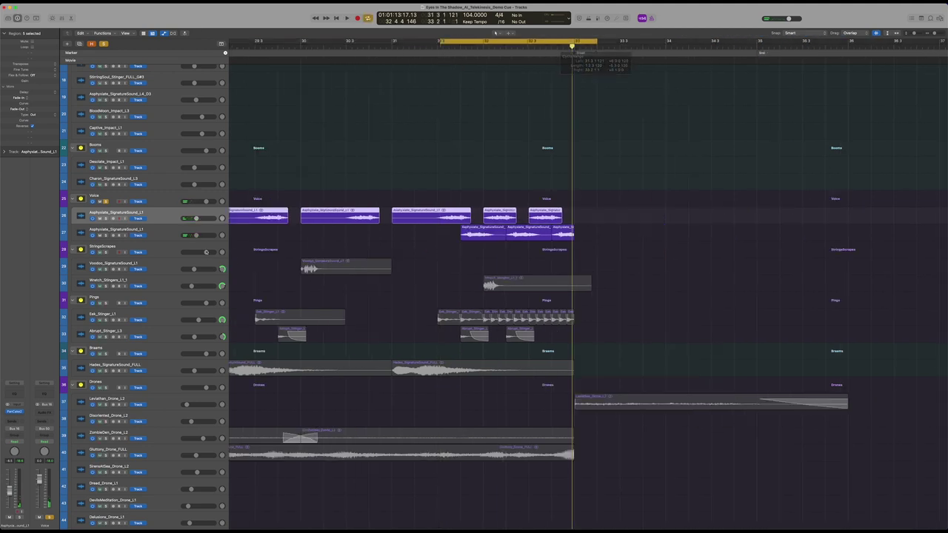
{"action": "left_click", "coordinate": [170, 235], "text": "shift"}
{"action": "key", "text": "super+Down"}
{"action": "scroll", "coordinate": [296, 222], "scroll_direction": "down", "scroll_amount": 1}
{"action": "left_click", "coordinate": [172, 216]}
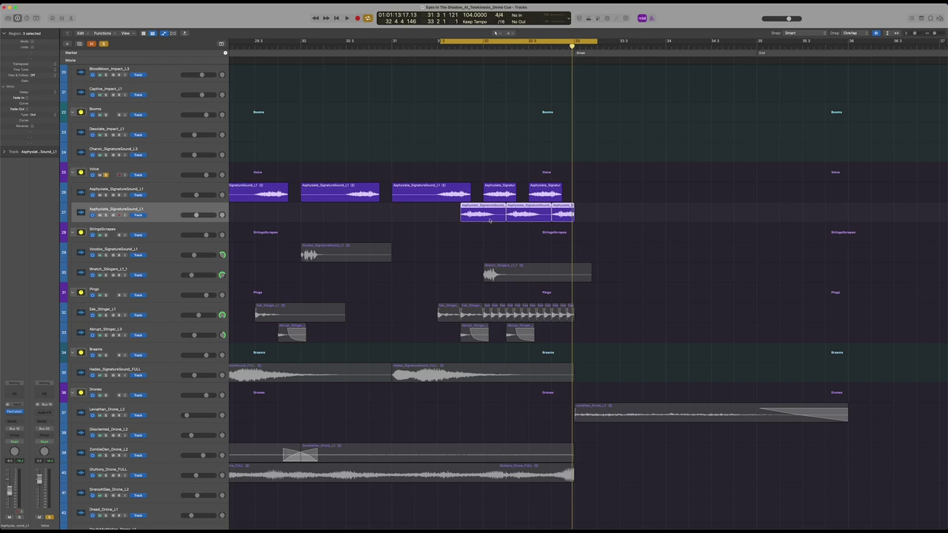
Step: Open the PanCake2 plug-in on the second Asphyxiate_SignatureSound_L1 track, move its window clear of the tracks, and close it
{"action": "scroll", "coordinate": [461, 169], "scroll_direction": "down", "scroll_amount": 4}
{"action": "scroll", "coordinate": [444, 171], "scroll_direction": "left", "scroll_amount": 2}
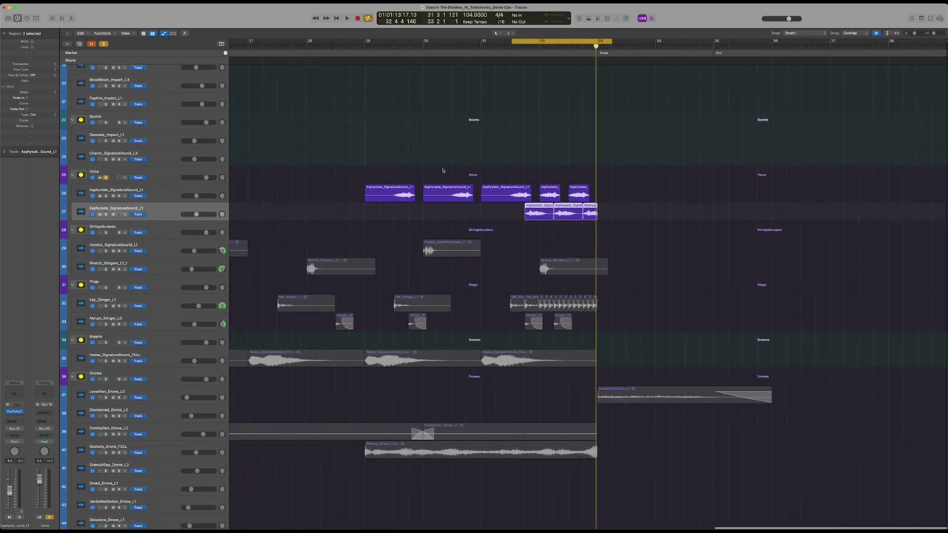
{"action": "left_click", "coordinate": [13, 411]}
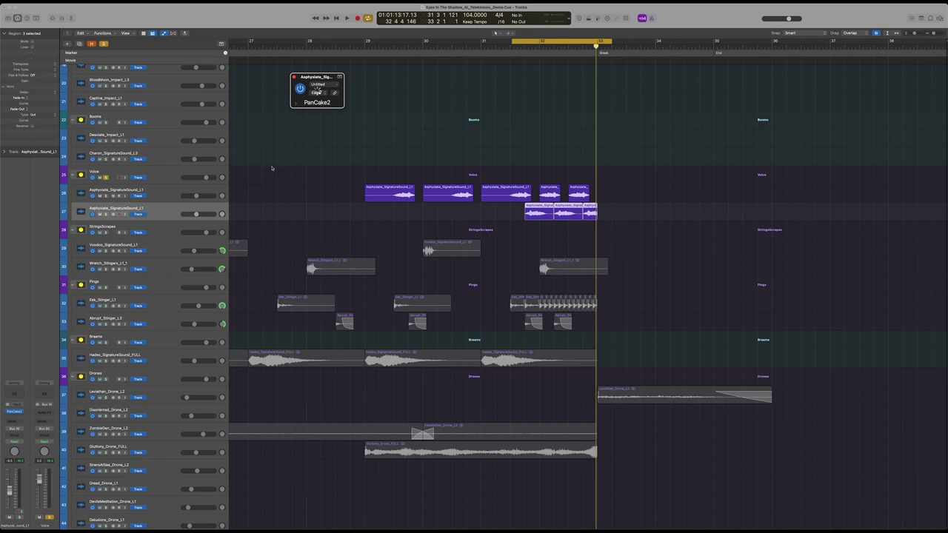
{"action": "left_click_drag", "start_coordinate": [309, 80], "coordinate": [444, 103]}
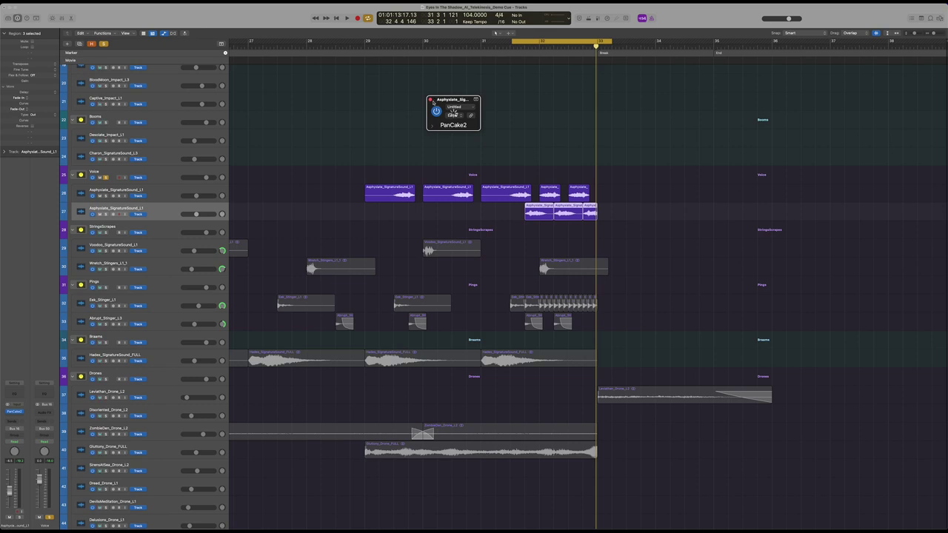
{"action": "left_click", "coordinate": [430, 100]}
Step: Review the Voice tracks' automation and the PanCake2 plug-in on the first Asphyxiate_SignatureSound_L1 track, and hide both again
{"action": "key", "text": "a"}
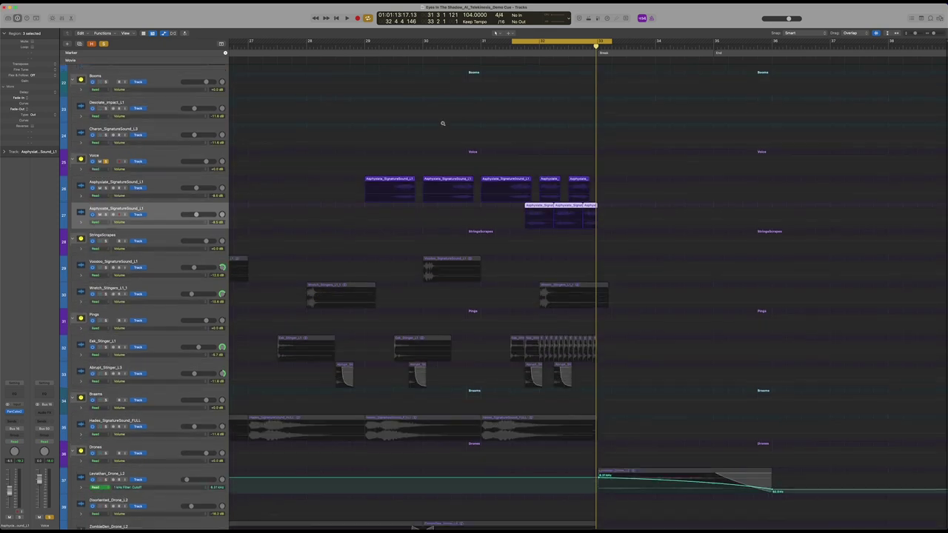
{"action": "key", "text": "super+Right"}
{"action": "key", "text": "super+Down"}
{"action": "key", "text": "super+Down"}
{"action": "key", "text": "super+Up"}
{"action": "key", "text": "super+Up"}
{"action": "left_click", "coordinate": [175, 189]}
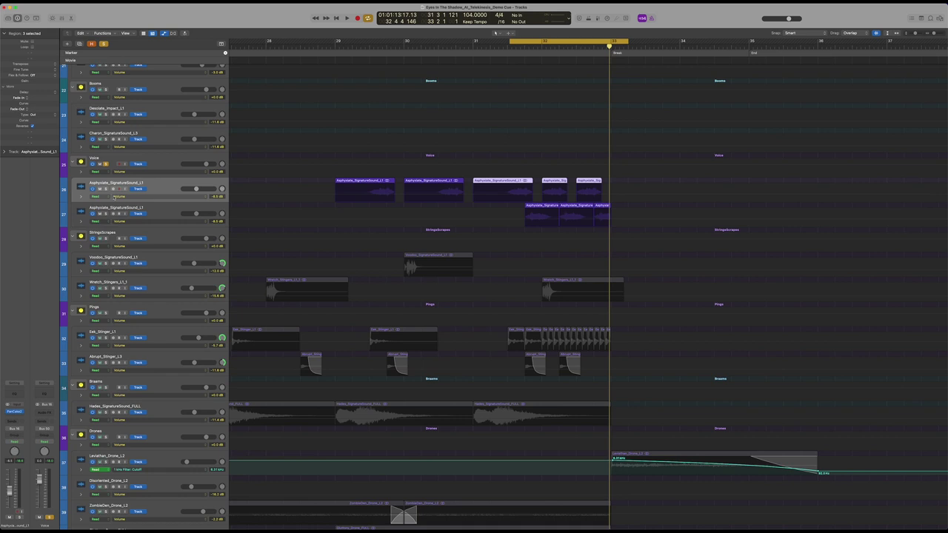
{"action": "left_click", "coordinate": [15, 411]}
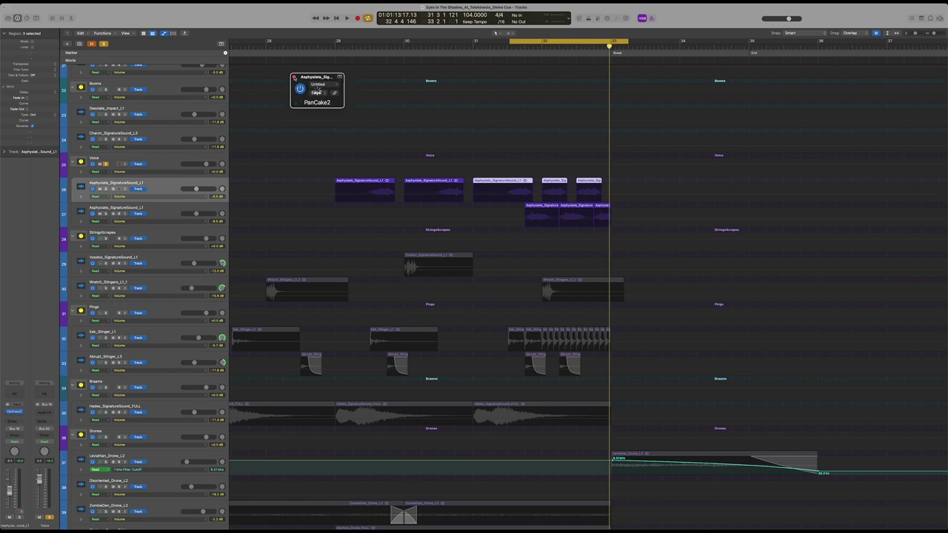
{"action": "key", "text": "v"}
{"action": "key", "text": "a"}
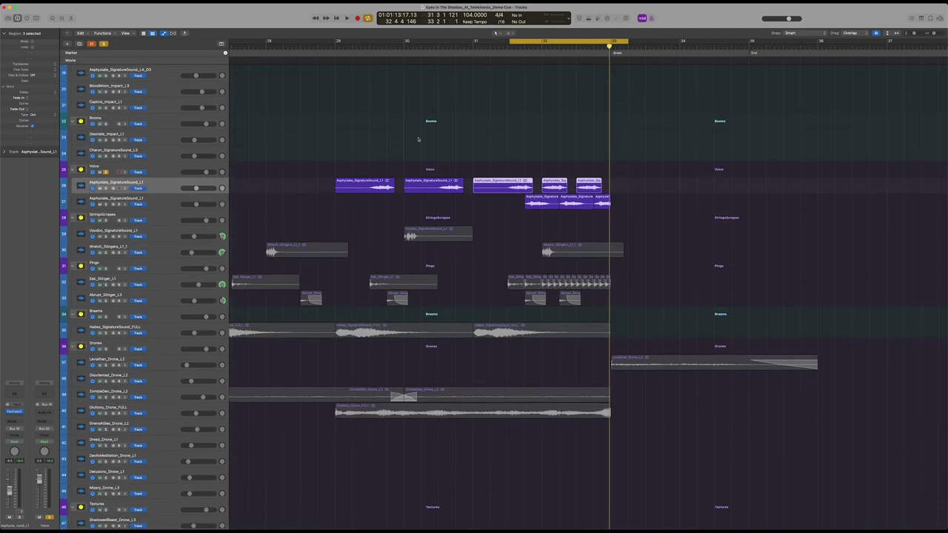
Step: Play the soloed Voice group within the cycle range, stop playback, and clear the group's solo
{"action": "key", "text": "space"}
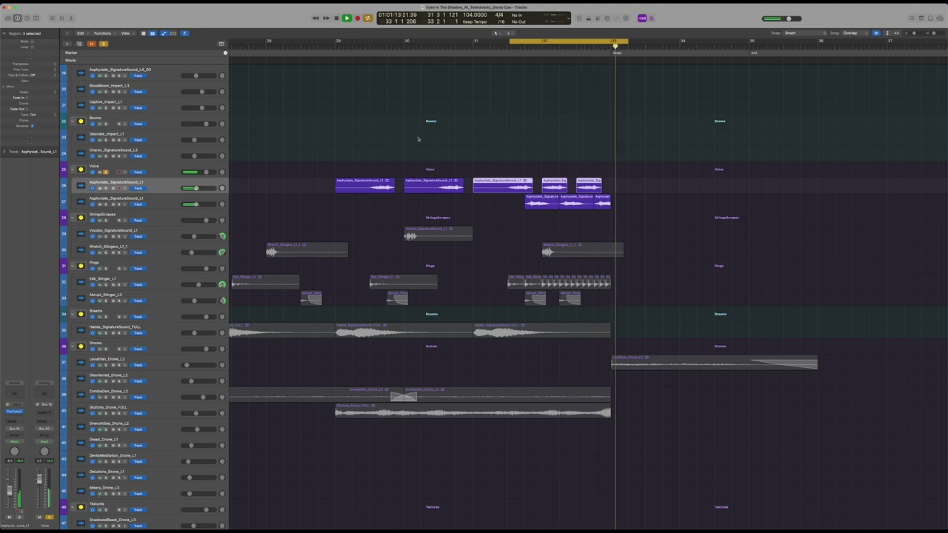
{"action": "key", "text": "space"}
{"action": "left_click", "coordinate": [107, 173]}
Step: Solo the Pings group and play it over the cycle range, switching cycle mode off and clearing the solo at the end
{"action": "scroll", "coordinate": [250, 176], "scroll_direction": "down", "scroll_amount": 2}
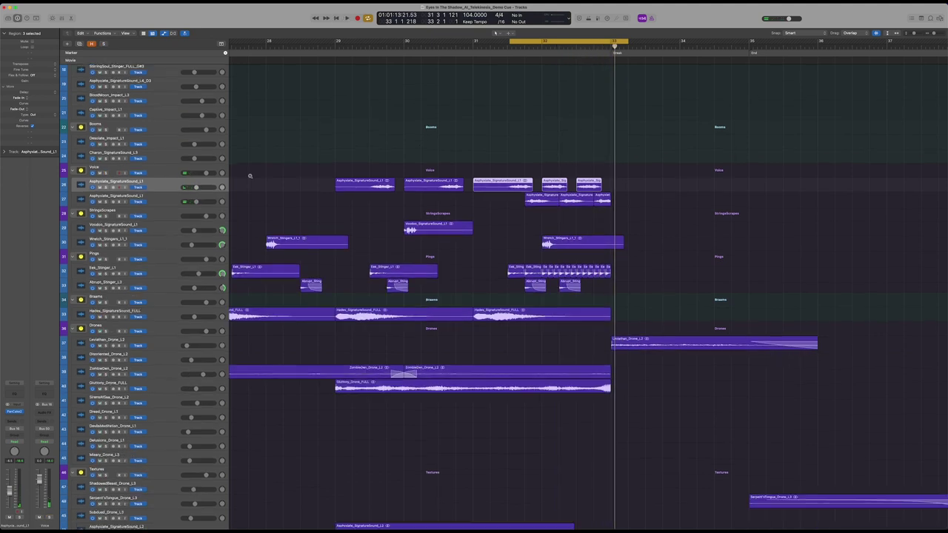
{"action": "scroll", "coordinate": [243, 278], "scroll_direction": "down", "scroll_amount": 3}
{"action": "scroll", "coordinate": [262, 283], "scroll_direction": "left", "scroll_amount": 2}
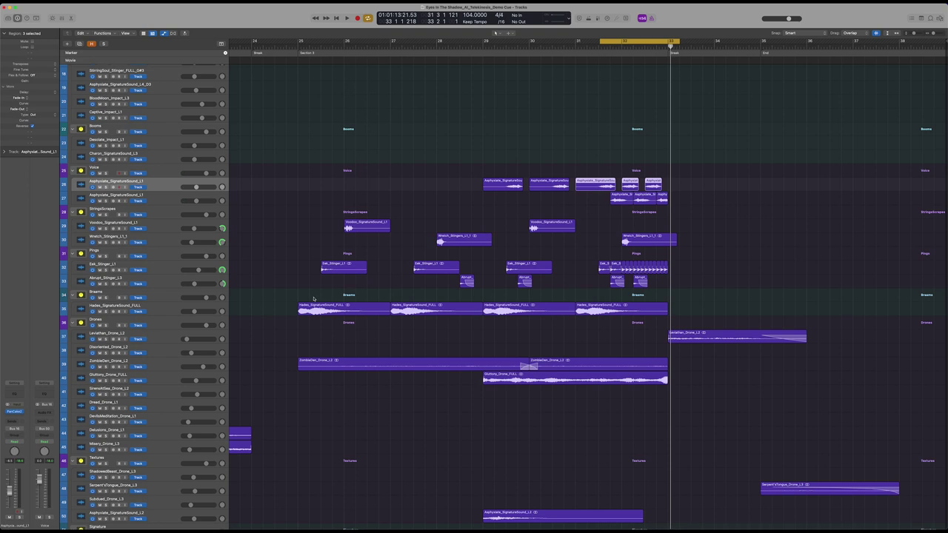
{"action": "key", "text": "super+Down"}
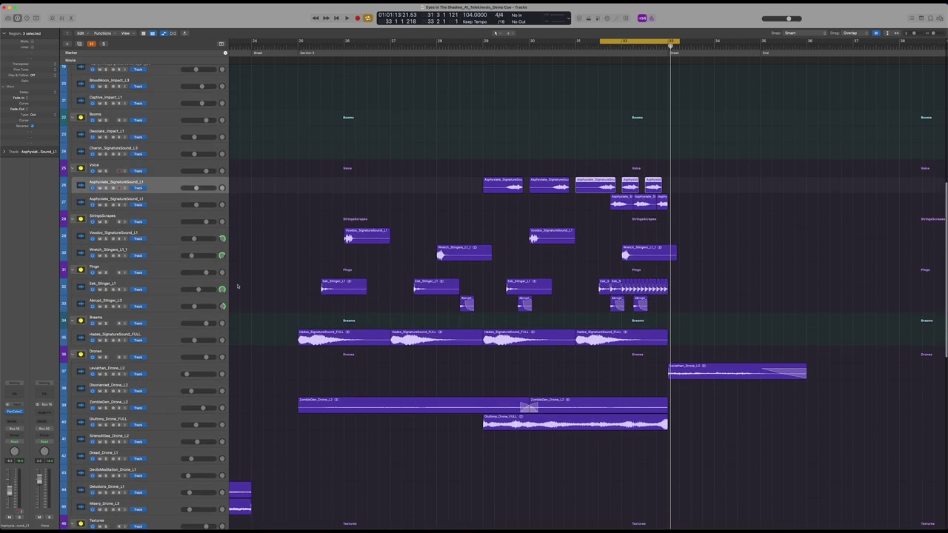
{"action": "left_click", "coordinate": [105, 272]}
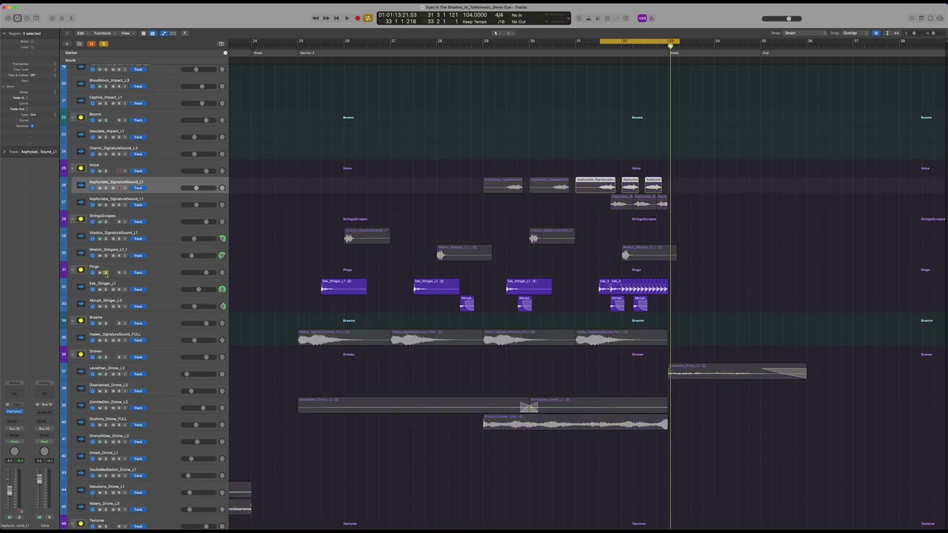
{"action": "left_click", "coordinate": [108, 276]}
{"action": "key", "text": "space"}
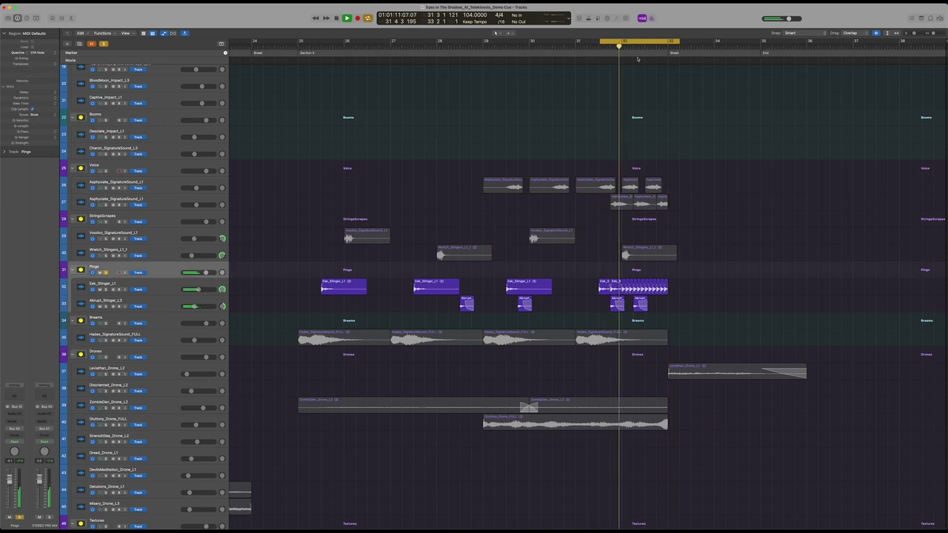
{"action": "key", "text": "c"}
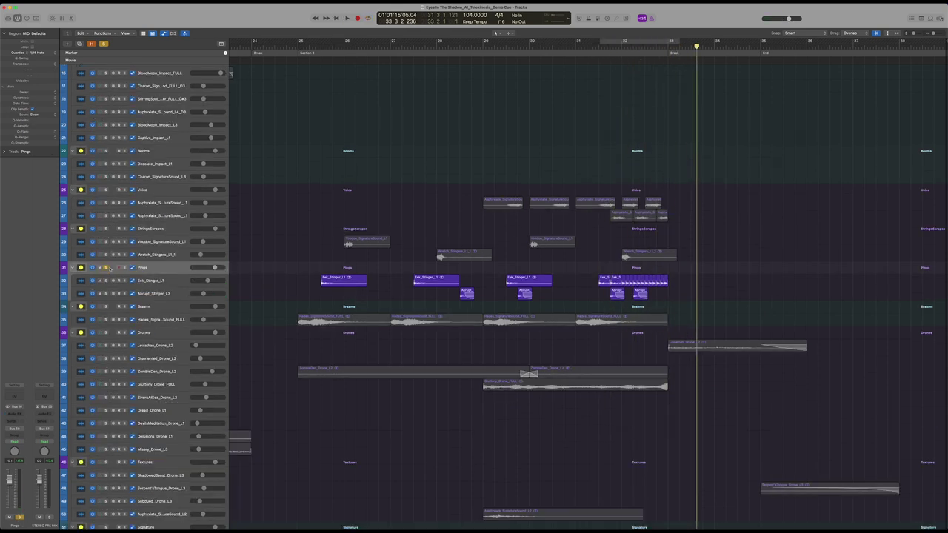
{"action": "left_click", "coordinate": [105, 269]}
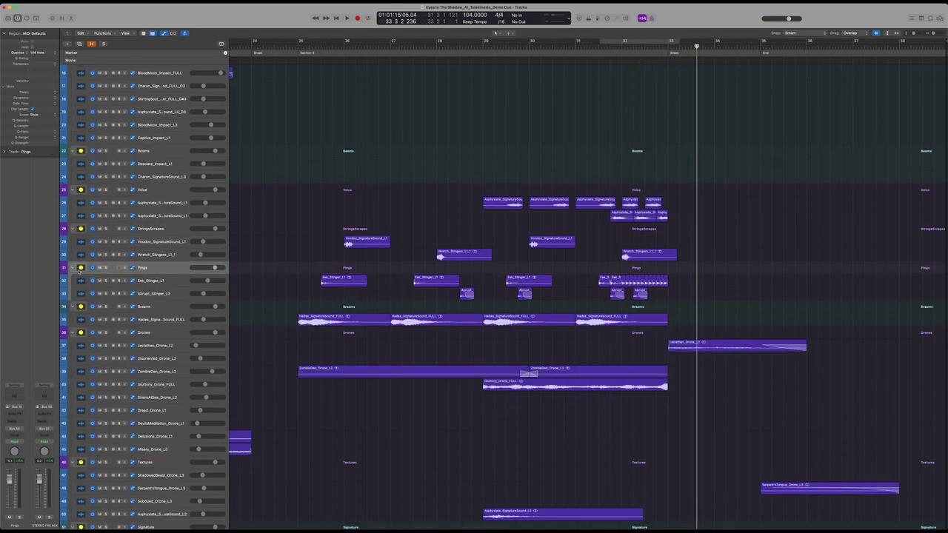
Step: Solo only the Asphyxiate_SignatureSound_L2 track, without the Signature group, and play it from bar 29
{"action": "scroll", "coordinate": [371, 200], "scroll_direction": "up", "scroll_amount": 3}
{"action": "scroll", "coordinate": [371, 200], "scroll_direction": "up", "scroll_amount": 6}
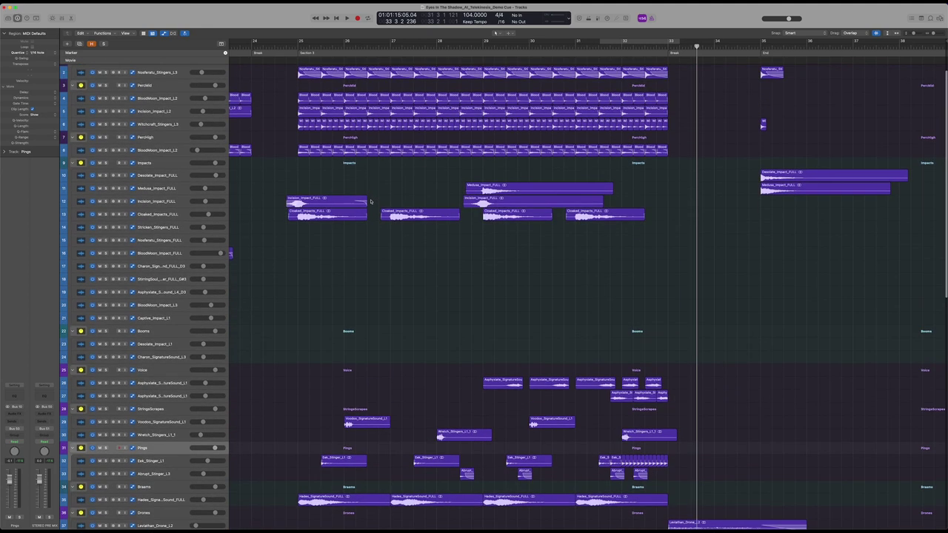
{"action": "scroll", "coordinate": [370, 200], "scroll_direction": "down", "scroll_amount": 12}
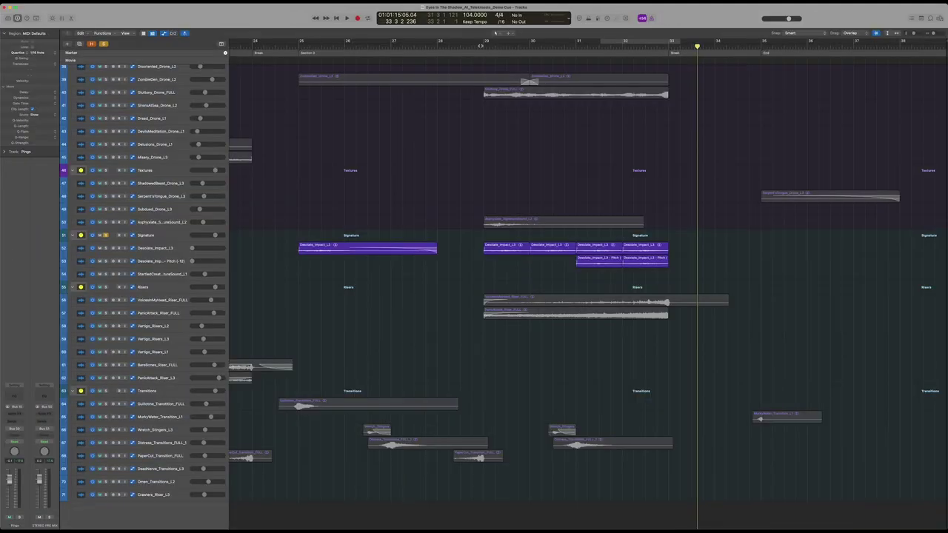
{"action": "left_click", "coordinate": [483, 46]}
{"action": "left_click", "coordinate": [105, 222]}
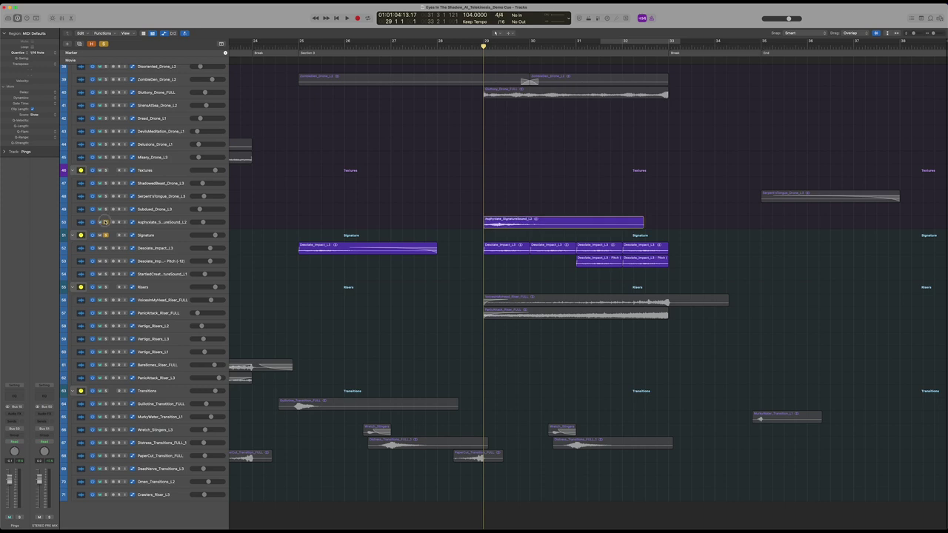
{"action": "left_click", "coordinate": [105, 235]}
{"action": "left_click", "coordinate": [166, 225]}
{"action": "key", "text": "space"}
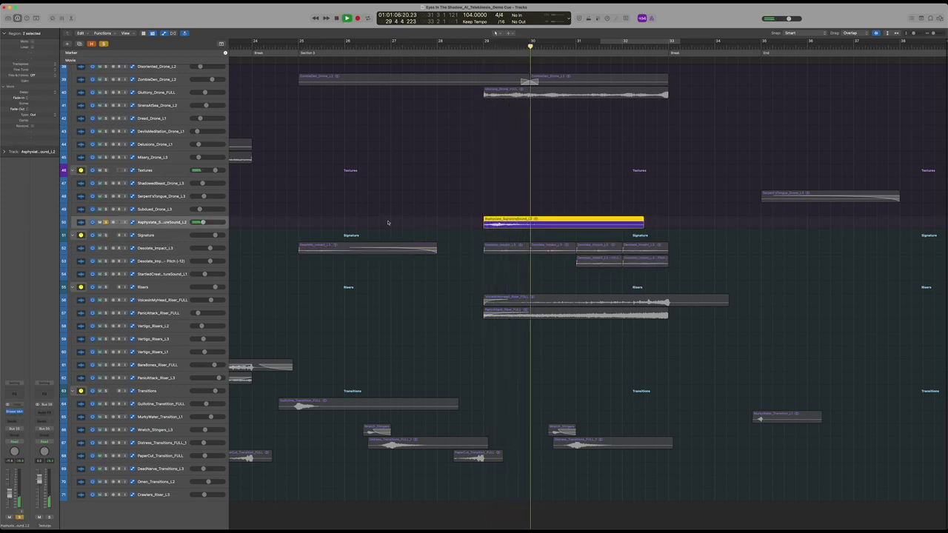
{"action": "scroll", "coordinate": [450, 208], "scroll_direction": "up", "scroll_amount": 2}
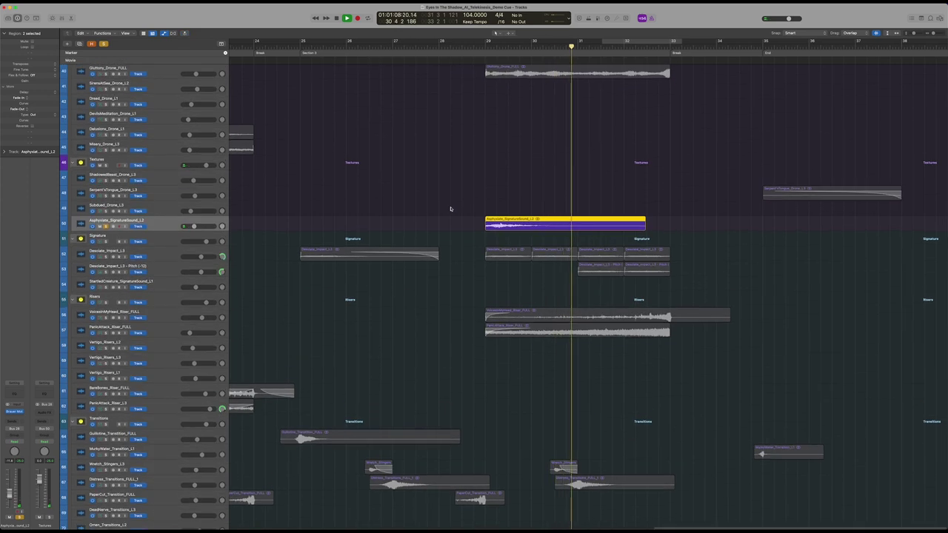
{"action": "key", "text": "space"}
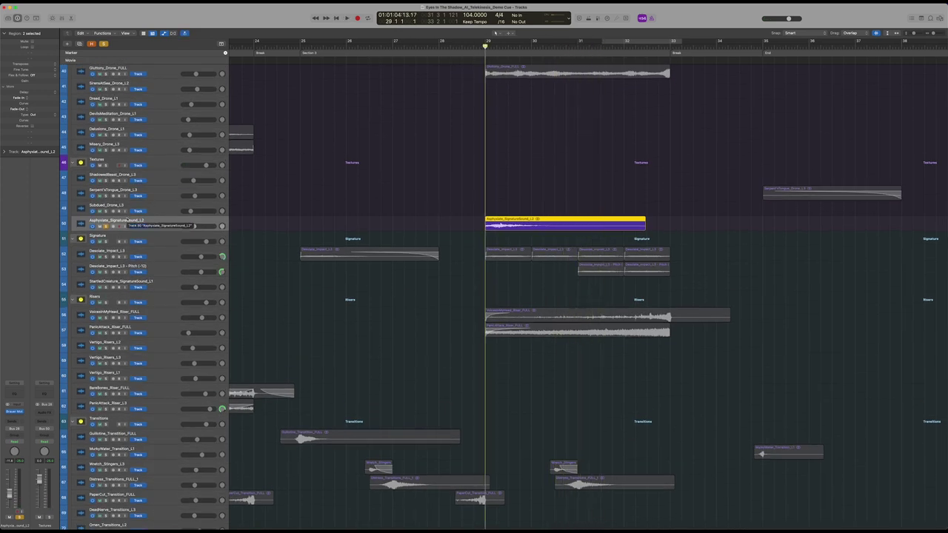
Step: Replay the soloed Asphyxiate_SignatureSound_L2 track from bar 29 and clear its solo
{"action": "key", "text": "space"}
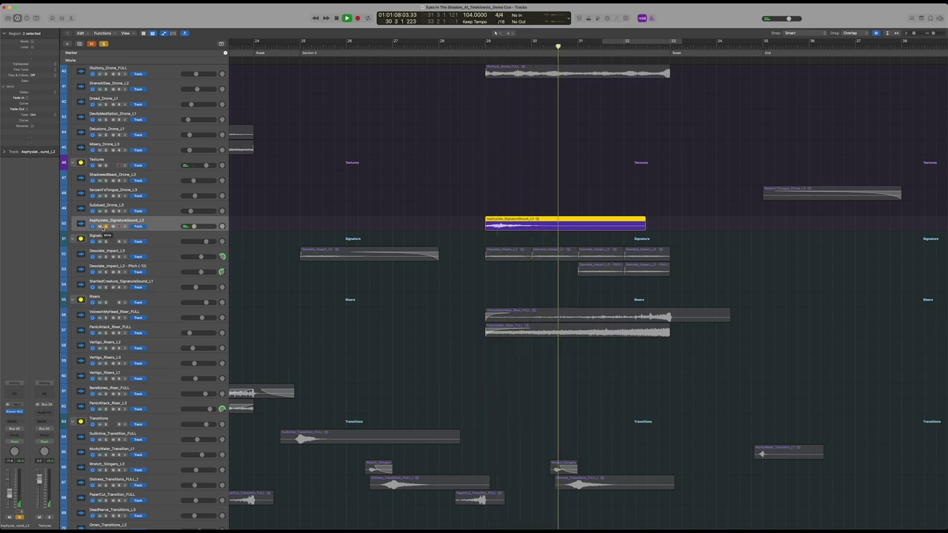
{"action": "key", "text": "space"}
{"action": "left_click", "coordinate": [105, 227]}
Step: Solo the Transitions group, play it from about bar 26 beat 2 to bar 31, and clear its solo
{"action": "key", "text": "super+Up"}
{"action": "key", "text": "super+Up"}
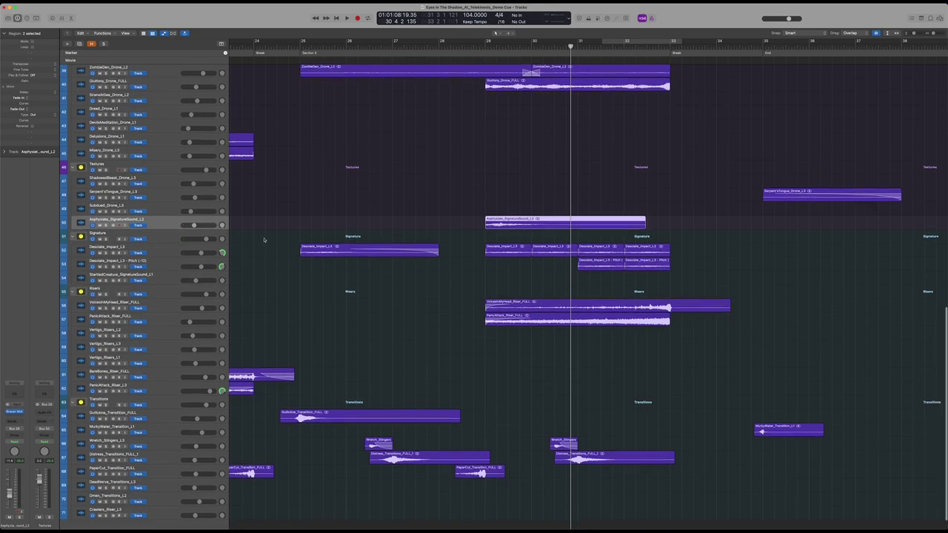
{"action": "scroll", "coordinate": [258, 235], "scroll_direction": "down", "scroll_amount": 2}
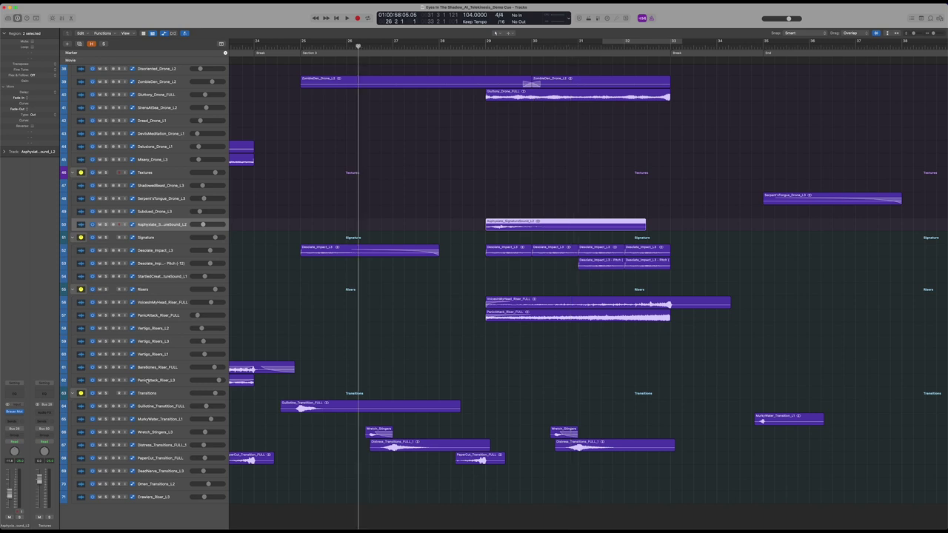
{"action": "left_click", "coordinate": [106, 394]}
{"action": "key", "text": "super+Down"}
{"action": "key", "text": "super+Down"}
{"action": "key", "text": "super+Right"}
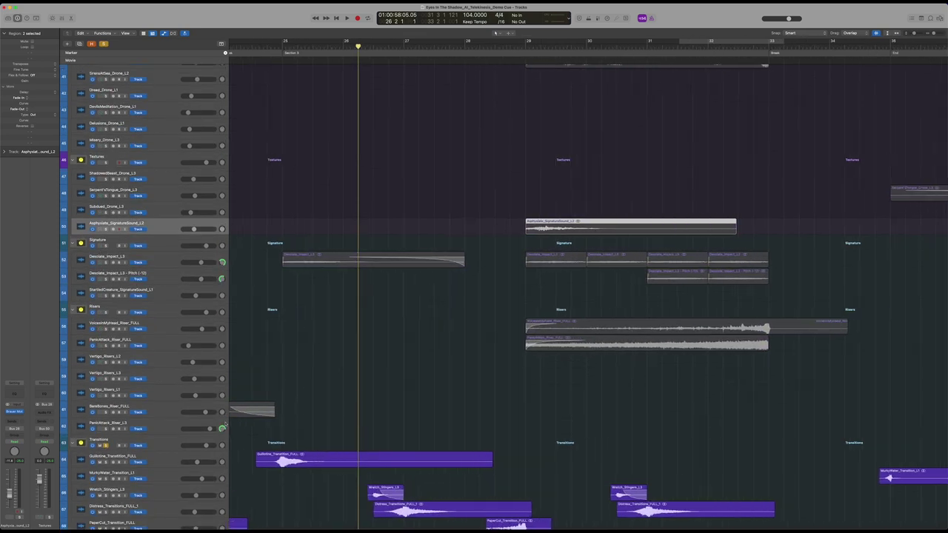
{"action": "scroll", "coordinate": [312, 384], "scroll_direction": "down", "scroll_amount": 4}
{"action": "key", "text": "space"}
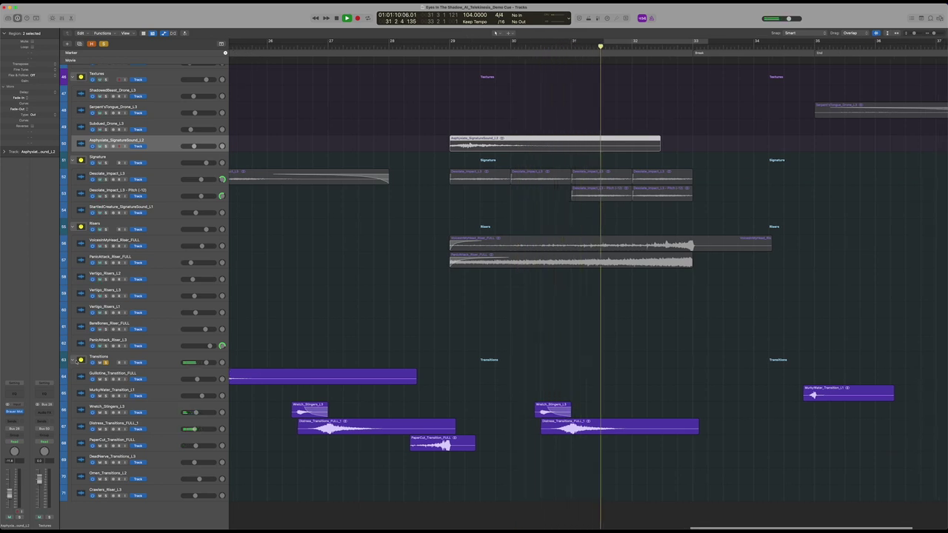
{"action": "left_click", "coordinate": [105, 363]}
{"action": "key", "text": "space"}
Step: Play all tracks together from about bar 26 beat 2 to just past the end of Section 3
{"action": "left_click", "coordinate": [290, 47]}
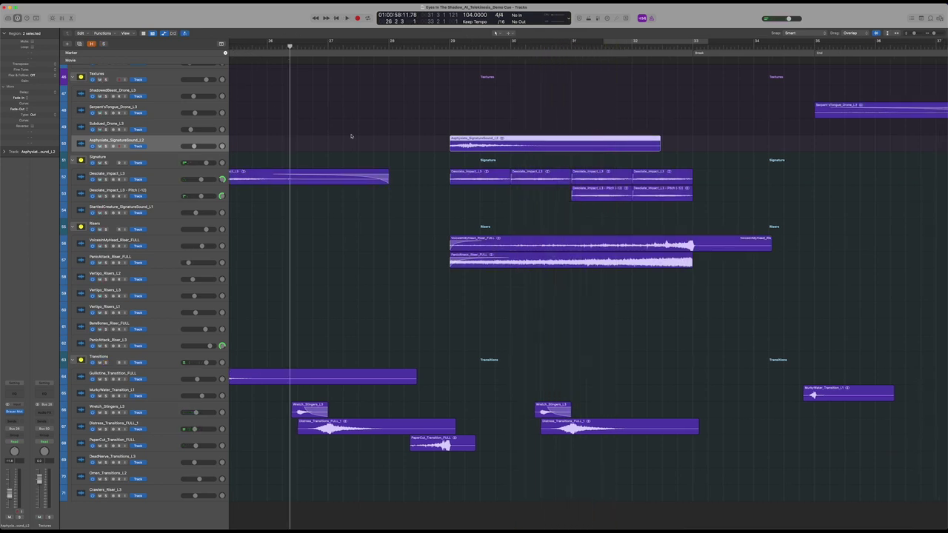
{"action": "key", "text": "space"}
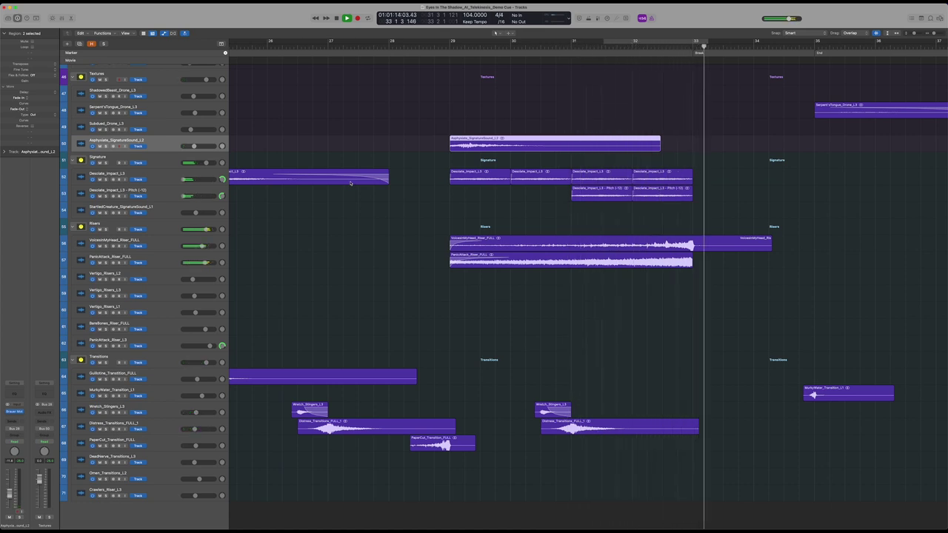
{"action": "key", "text": "space"}
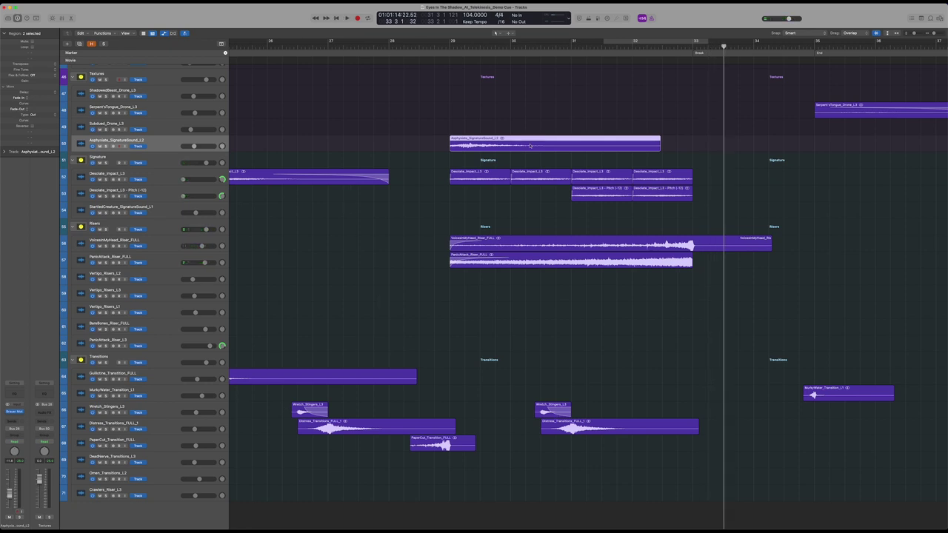
Step: Solo the Transitions and Impacts groups and play them with a cycle range from about bar 30 beat 3 to bar 31 beat 3
{"action": "left_click", "coordinate": [106, 362]}
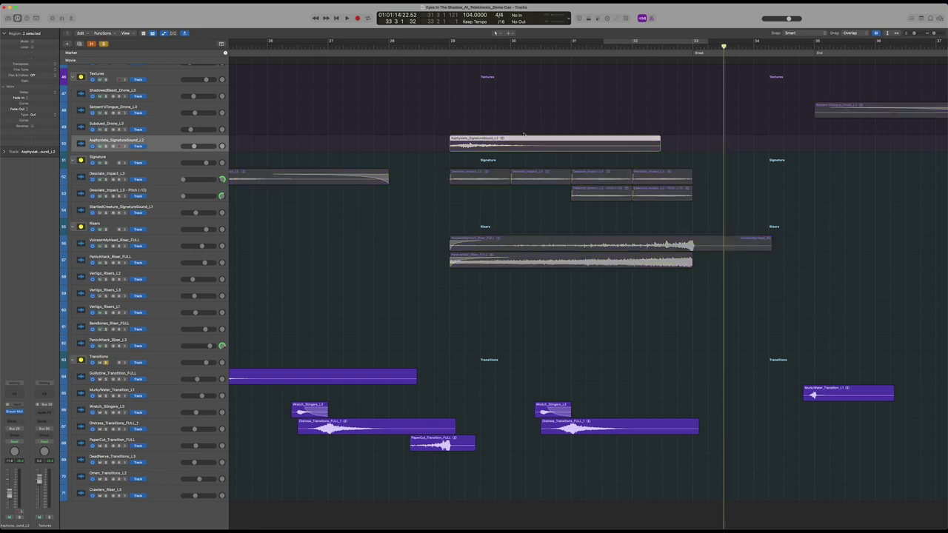
{"action": "left_click_drag", "start_coordinate": [541, 42], "coordinate": [606, 41]}
{"action": "scroll", "coordinate": [555, 339], "scroll_direction": "up", "scroll_amount": 15}
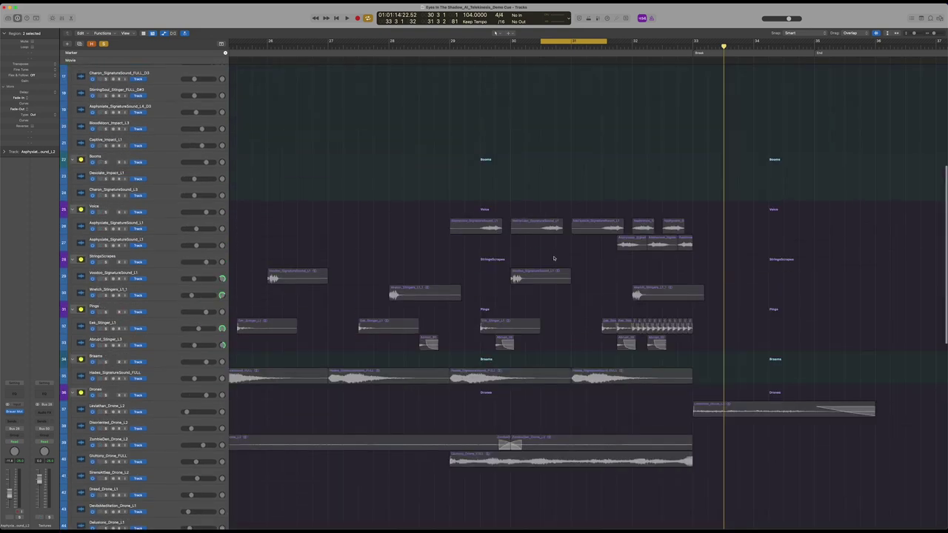
{"action": "scroll", "coordinate": [421, 248], "scroll_direction": "down", "scroll_amount": 5}
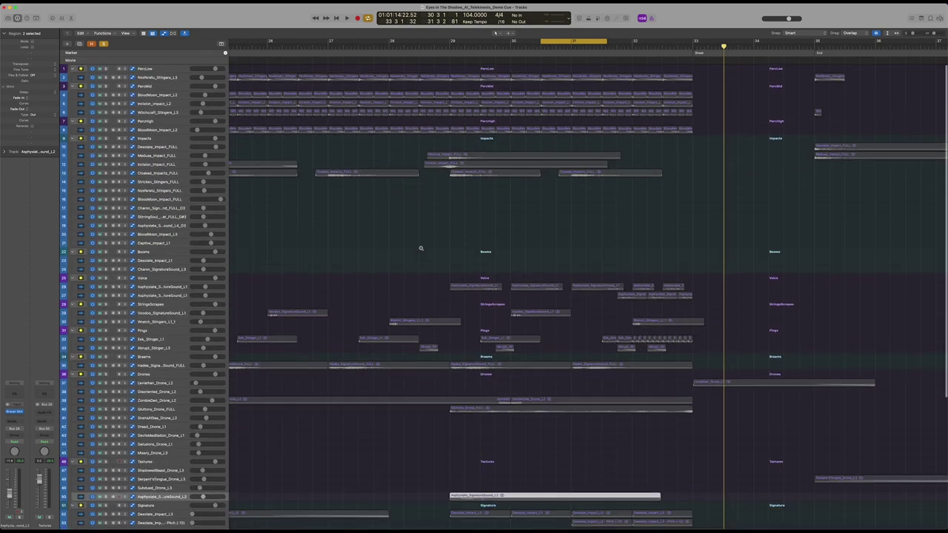
{"action": "left_click", "coordinate": [99, 131]}
{"action": "scroll", "coordinate": [396, 189], "scroll_direction": "up", "scroll_amount": 3}
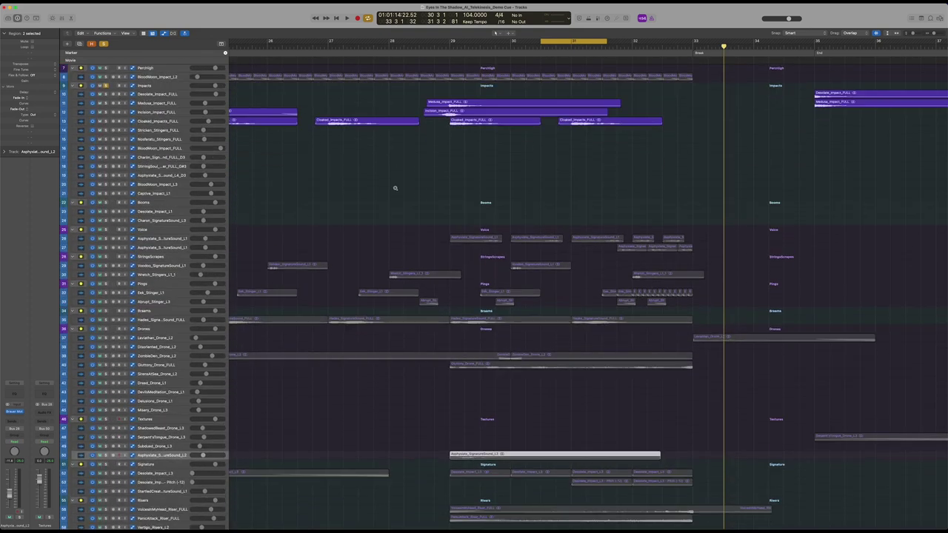
{"action": "key", "text": "space"}
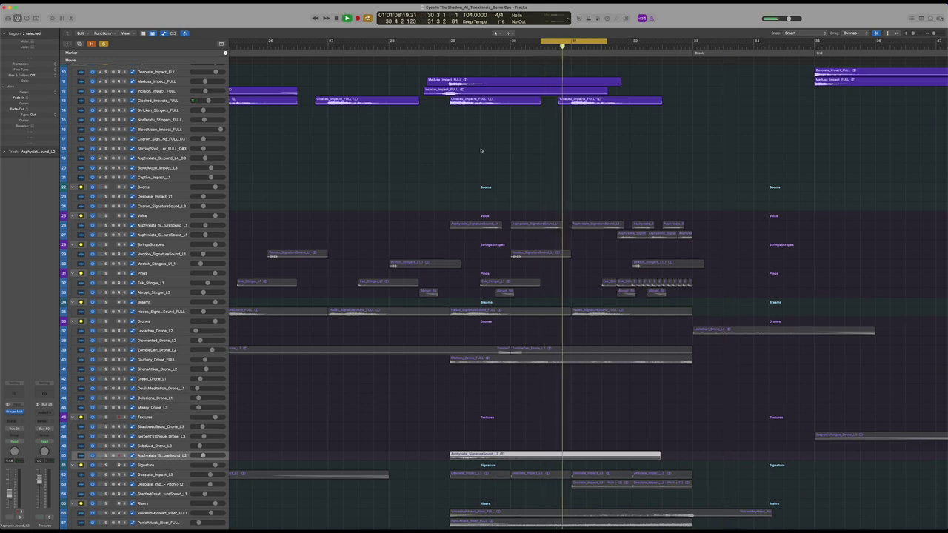
Step: Set the cycle range from bar 30 beat 4 to about bar 34 beat 2, replay the soloed groups, and clear the solos
{"action": "left_click_drag", "start_coordinate": [557, 43], "coordinate": [770, 45]}
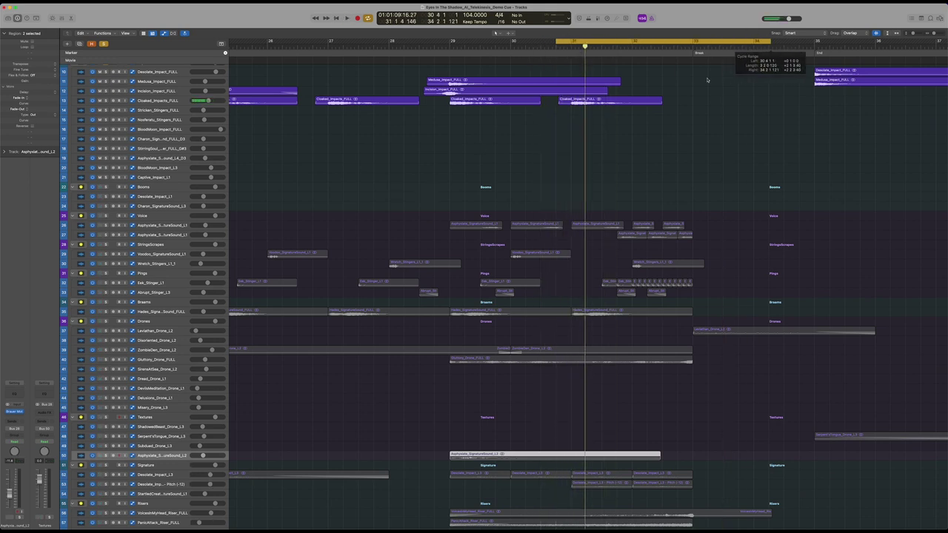
{"action": "key", "text": "space"}
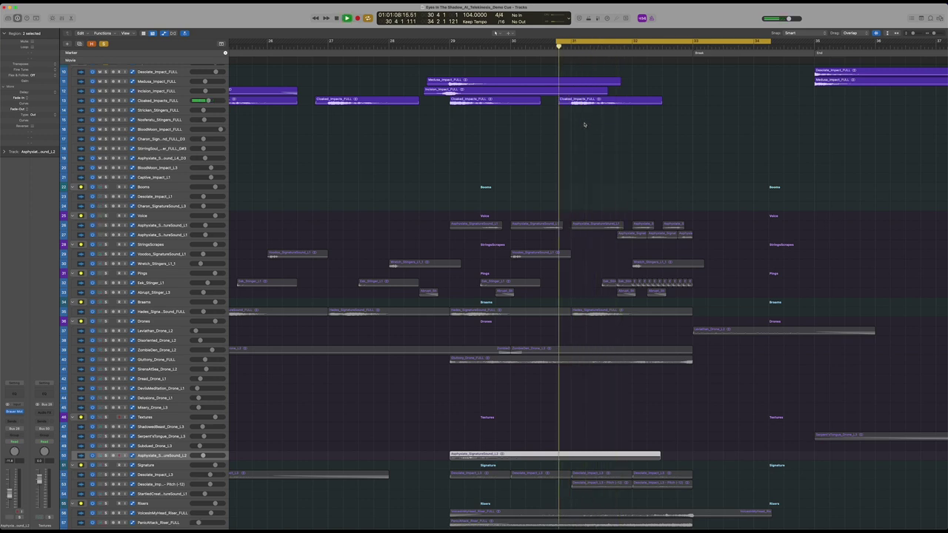
{"action": "key", "text": "space"}
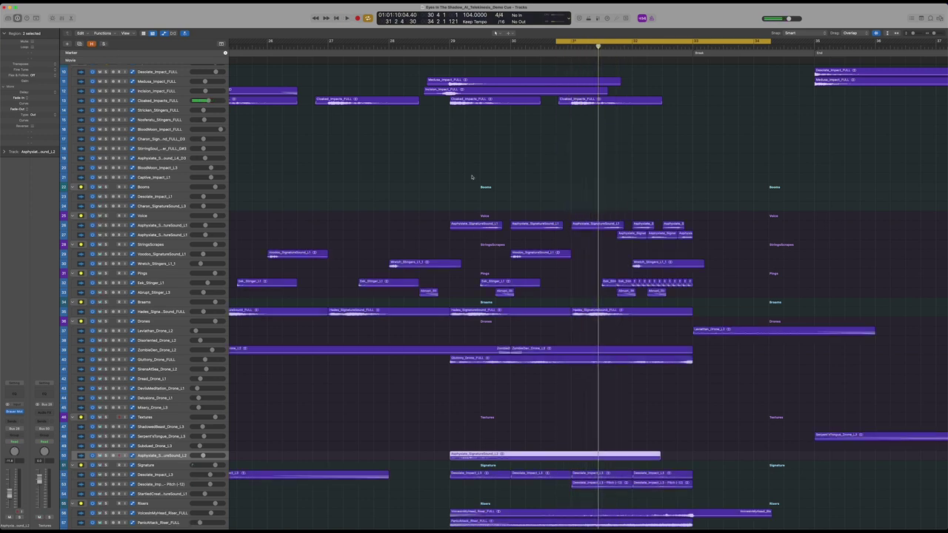
{"action": "scroll", "coordinate": [491, 182], "scroll_direction": "down", "scroll_amount": 5}
{"action": "scroll", "coordinate": [491, 182], "scroll_direction": "up", "scroll_amount": 2}
{"action": "scroll", "coordinate": [509, 194], "scroll_direction": "up", "scroll_amount": 5}
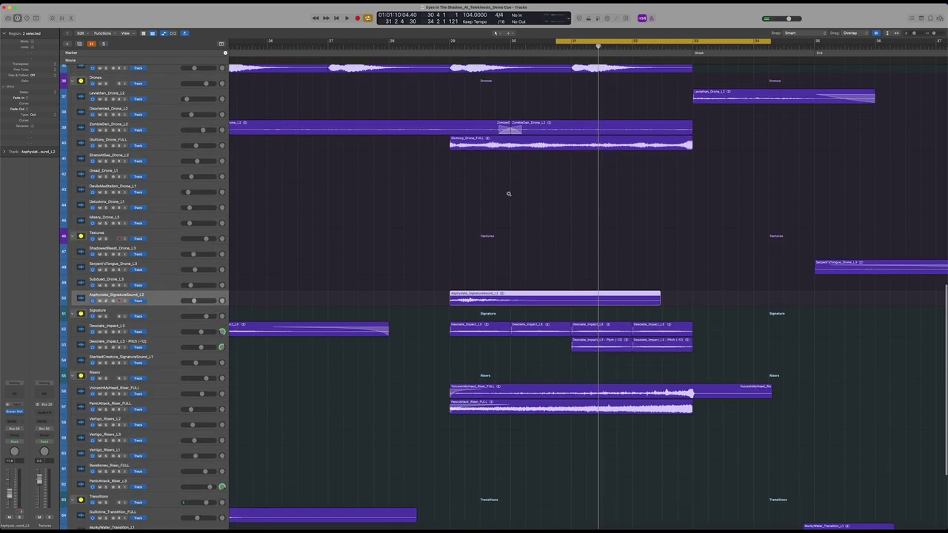
Step: Set the cycle range from bar 29 to about bar 33 beat 2 and select the VoicesInMyHead_Riser_FULL track
{"action": "scroll", "coordinate": [171, 363], "scroll_direction": "up", "scroll_amount": 4}
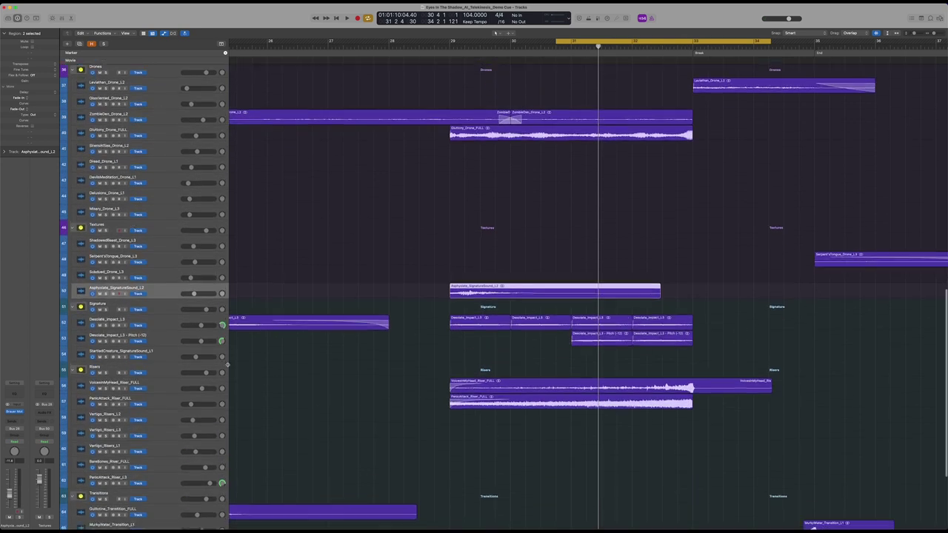
{"action": "left_click", "coordinate": [439, 46]}
{"action": "left_click", "coordinate": [577, 43]}
{"action": "left_click_drag", "start_coordinate": [451, 42], "coordinate": [705, 51]}
{"action": "left_click", "coordinate": [171, 418]}
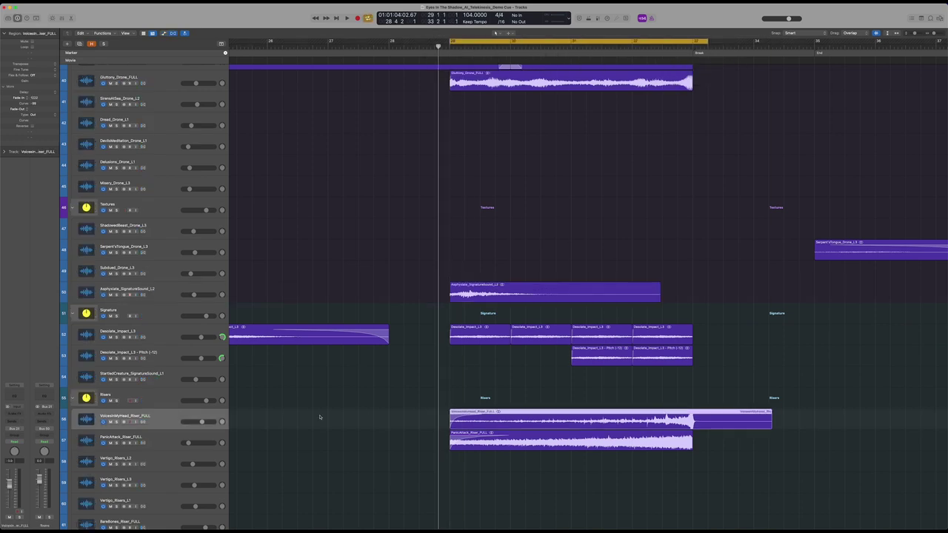
Step: Examine the volume automation of the PanicAttack_Riser_FULL track, solo the Risers group, and hide the automation
{"action": "key", "text": "a"}
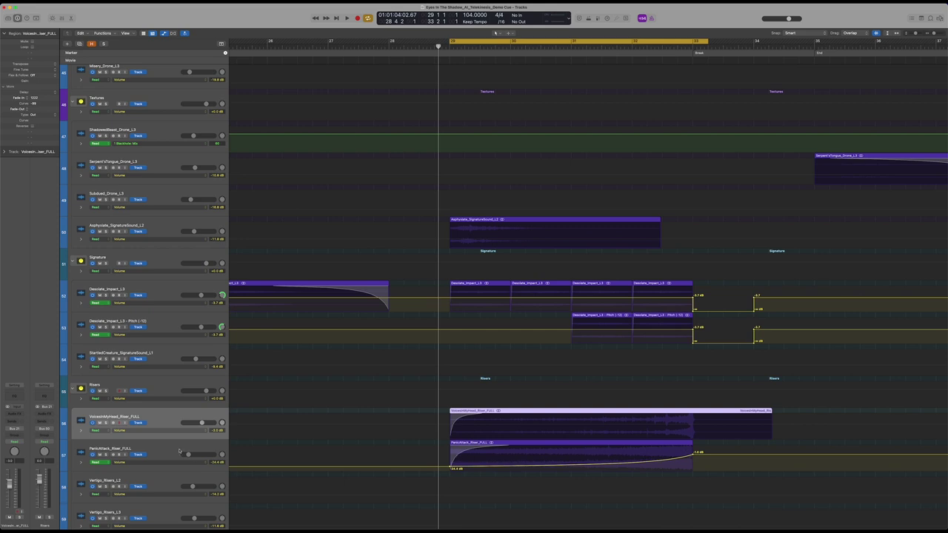
{"action": "left_click", "coordinate": [179, 451]}
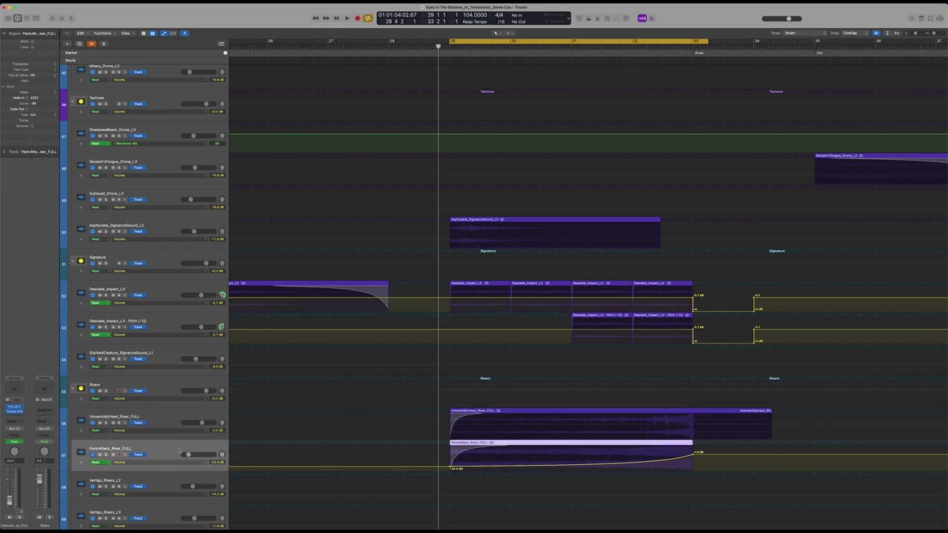
{"action": "left_click", "coordinate": [106, 391]}
{"action": "key", "text": "a"}
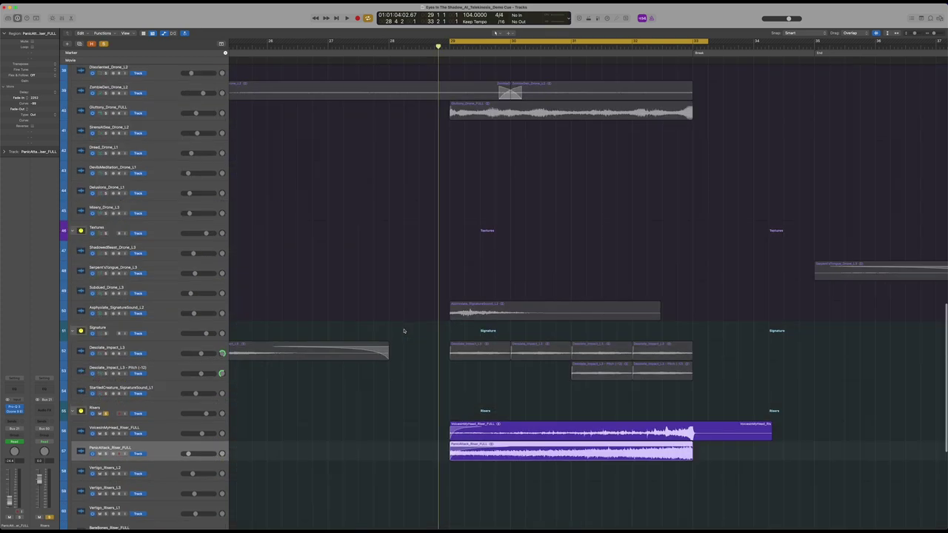
Step: Play the soloed risers to about bar 33 beat 3, select each riser track in turn, and clear the solo
{"action": "key", "text": "space"}
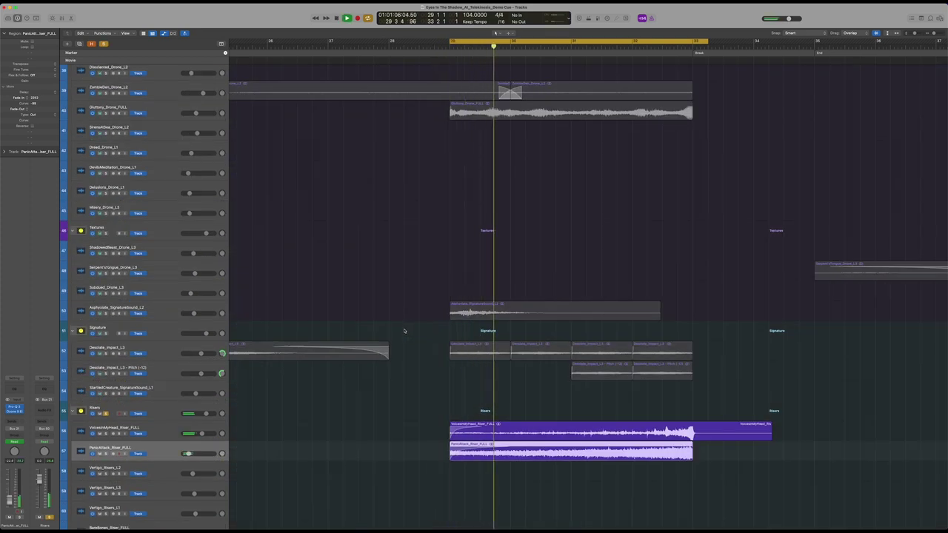
{"action": "key", "text": "space"}
{"action": "left_click", "coordinate": [155, 431]}
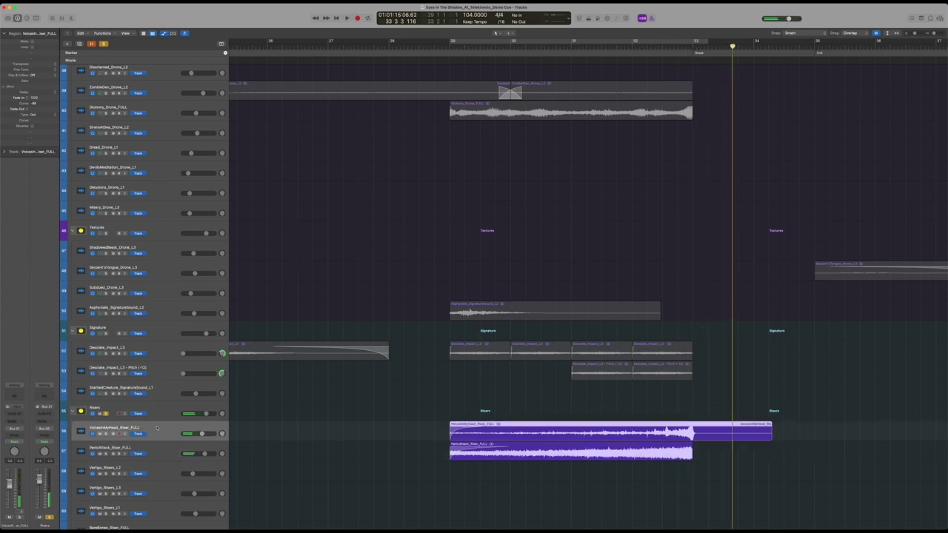
{"action": "left_click", "coordinate": [175, 453]}
{"action": "left_click", "coordinate": [105, 413]}
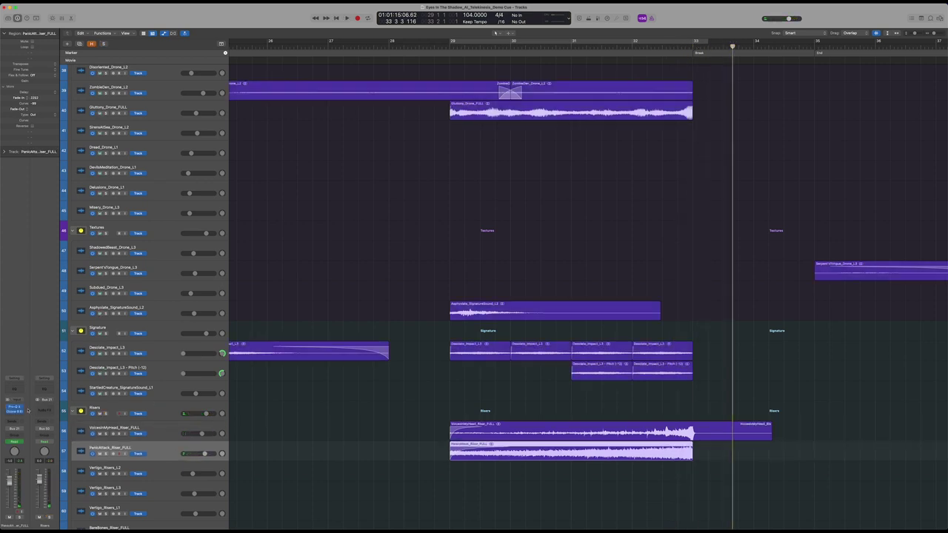
Step: Check the Pro-Q 3 plug-in and volume automation of PanicAttack_Riser_FULL, setting the cycle range from bar 30 to bar 33
{"action": "left_click", "coordinate": [14, 408]}
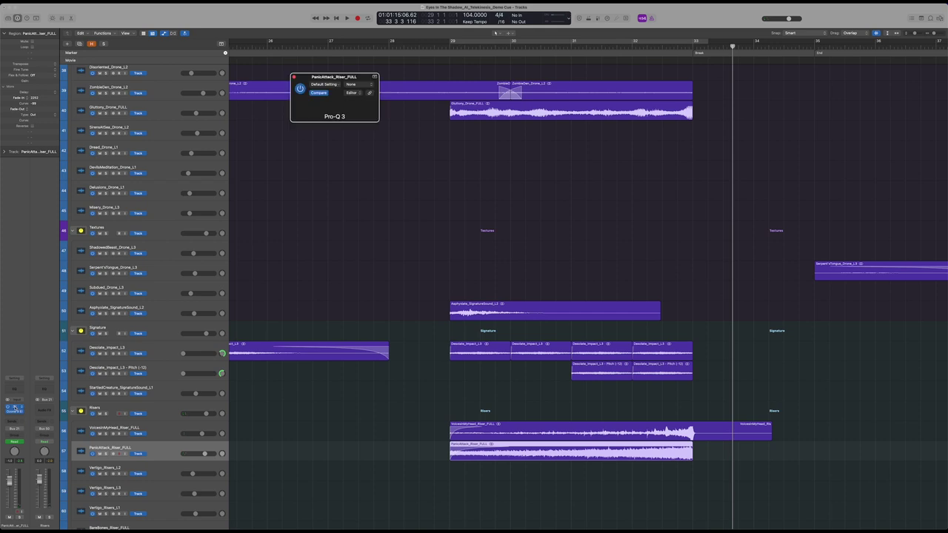
{"action": "left_click", "coordinate": [292, 77]}
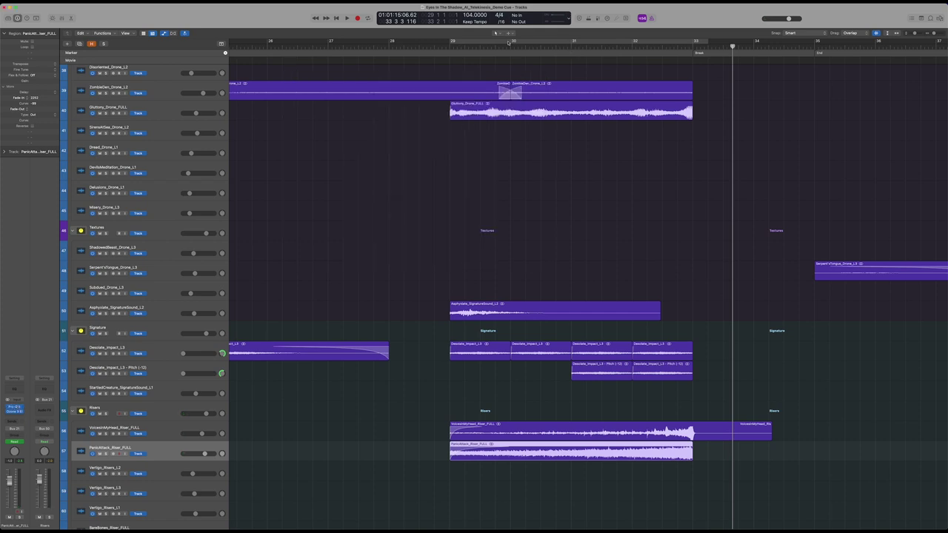
{"action": "left_click_drag", "start_coordinate": [508, 43], "coordinate": [694, 43]}
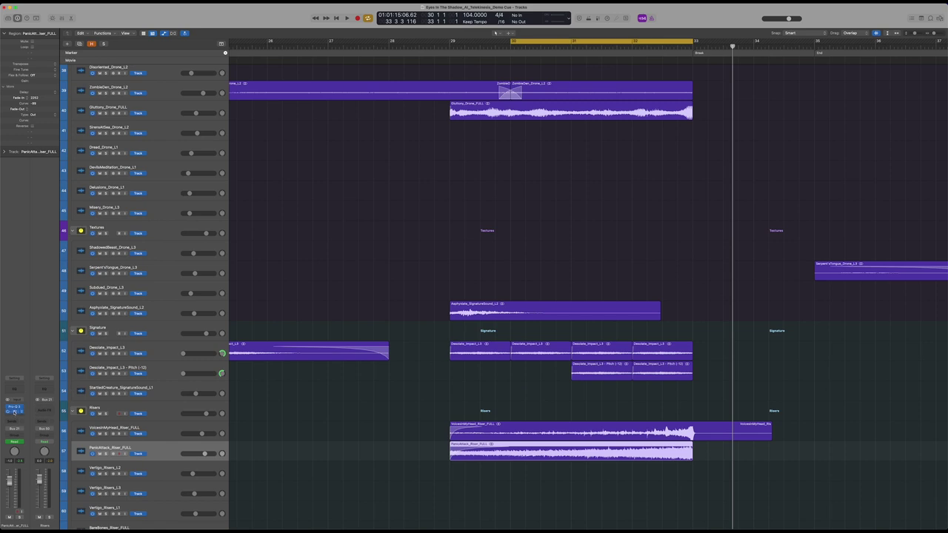
{"action": "key", "text": "a"}
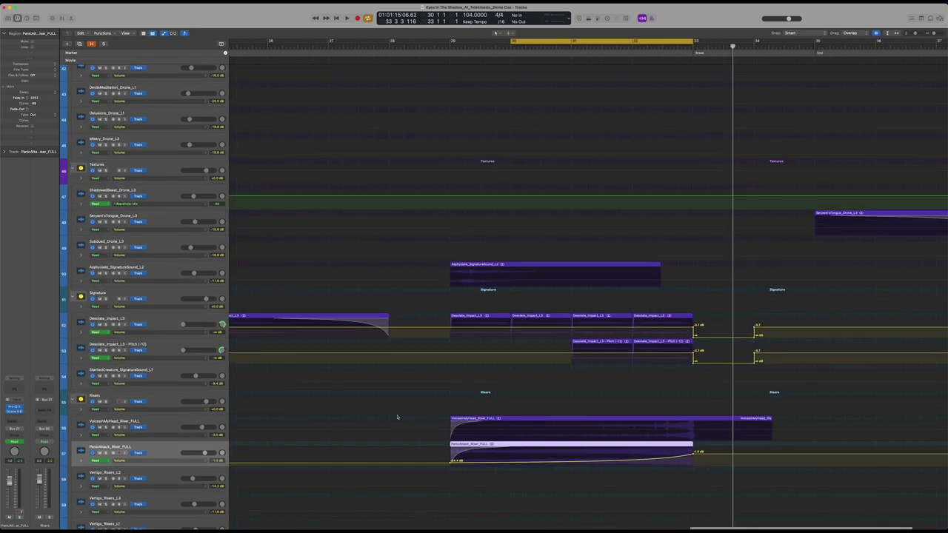
{"action": "key", "text": "a"}
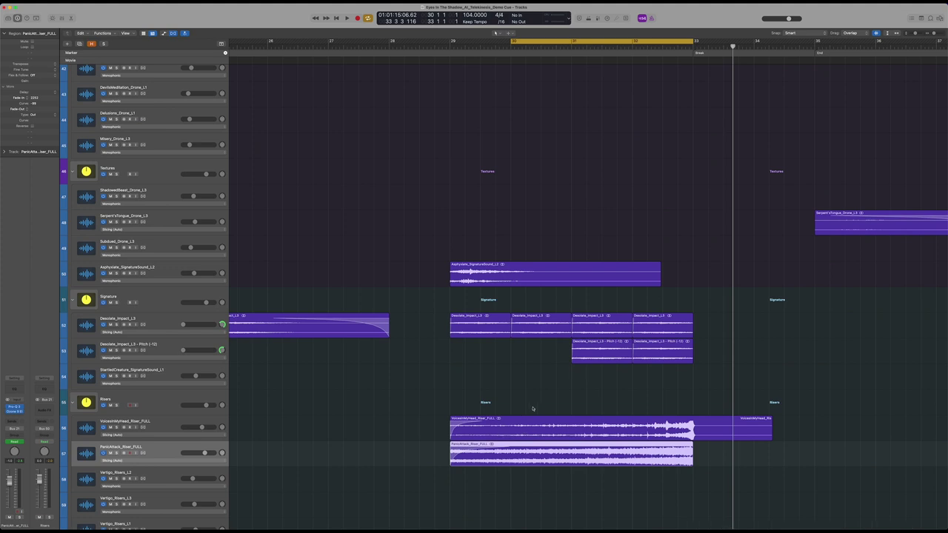
Step: Turn off cycle mode and place the playhead at bar 32 beat 4, just before the Break marker
{"action": "key", "text": "super+Up"}
{"action": "scroll", "coordinate": [548, 396], "scroll_direction": "up", "scroll_amount": 1}
{"action": "key", "text": "c"}
{"action": "key", "text": "super+Up"}
{"action": "key", "text": "super+Up"}
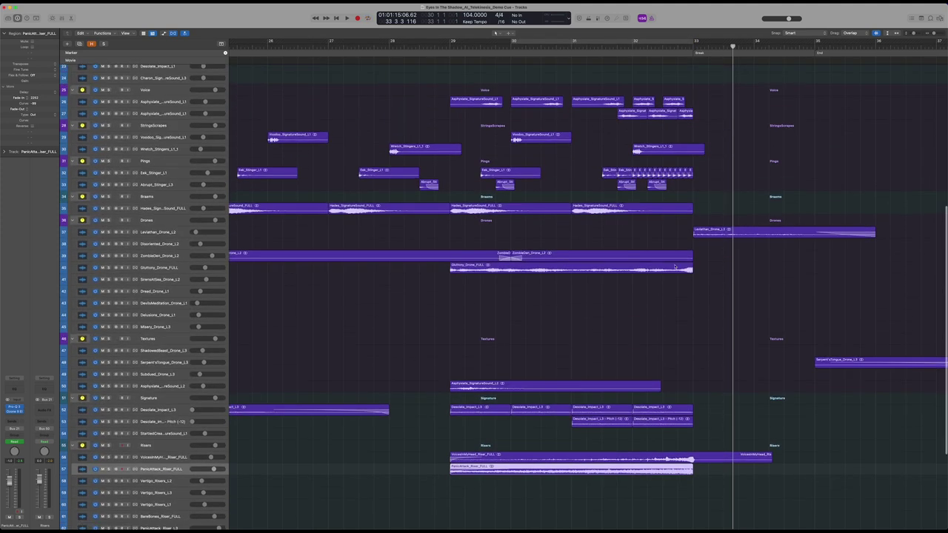
{"action": "key", "text": "super+Down"}
{"action": "key", "text": "super+Down"}
{"action": "key", "text": "super+Down"}
{"action": "scroll", "coordinate": [673, 184], "scroll_direction": "right", "scroll_amount": 3}
{"action": "key", "text": "super+Right"}
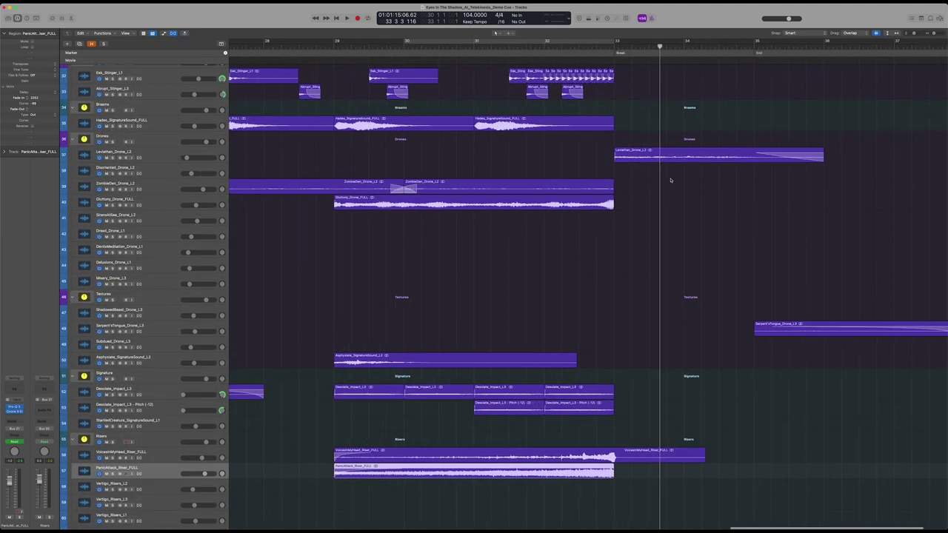
{"action": "left_click", "coordinate": [598, 48]}
Step: Solo the Leviathan_Drone_L2 track and play it from bar 32 beat 4 to about bar 35
{"action": "scroll", "coordinate": [628, 62], "scroll_direction": "up", "scroll_amount": 5}
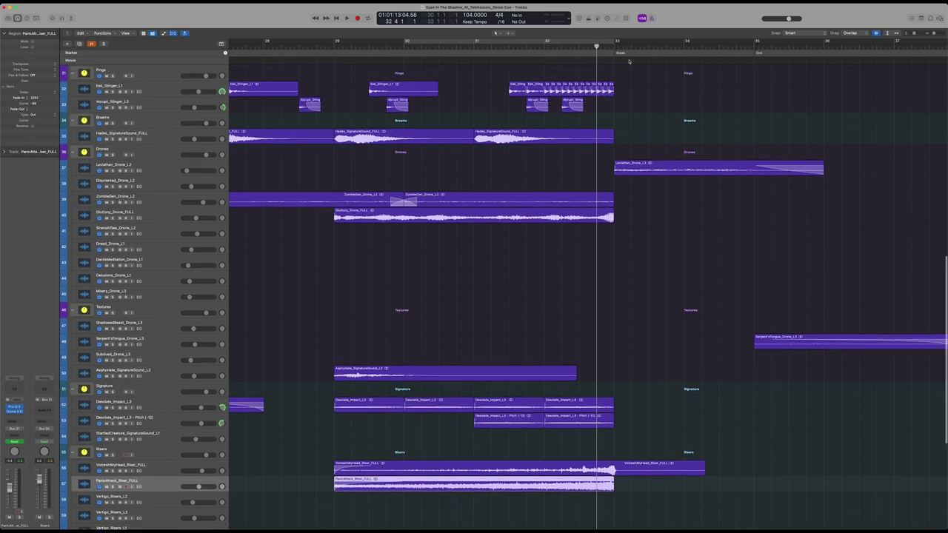
{"action": "scroll", "coordinate": [632, 78], "scroll_direction": "right", "scroll_amount": 3}
{"action": "key", "text": "super+Up"}
{"action": "key", "text": "super+Up"}
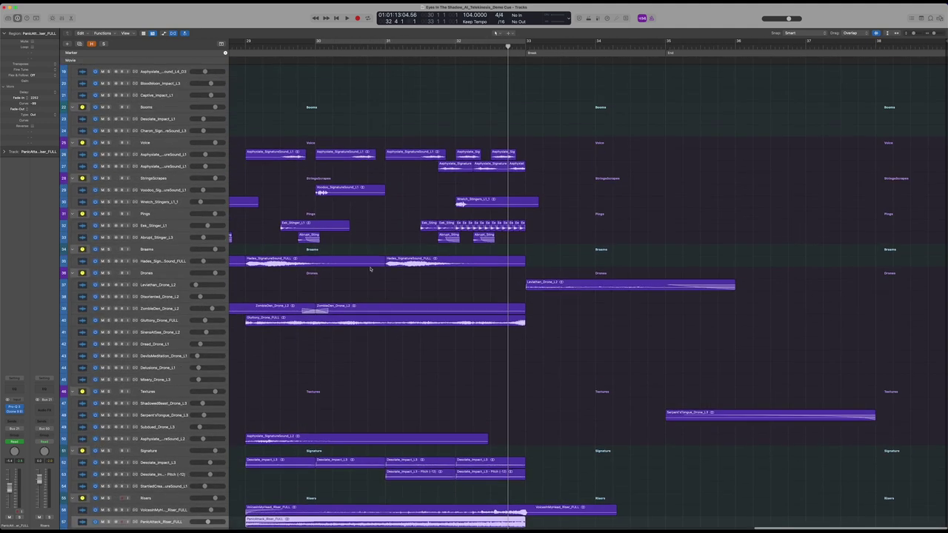
{"action": "left_click", "coordinate": [159, 291]}
{"action": "key", "text": "super+Down"}
{"action": "scroll", "coordinate": [482, 264], "scroll_direction": "down", "scroll_amount": 1}
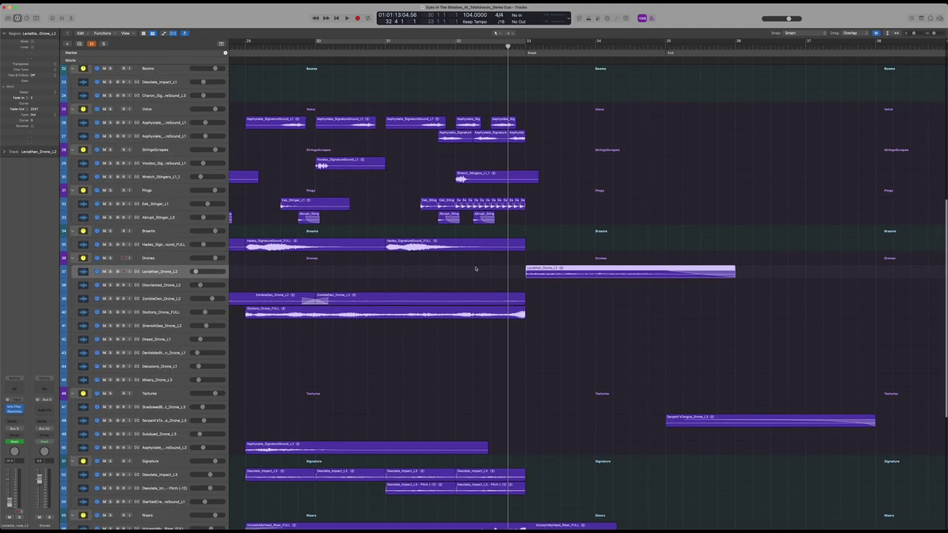
{"action": "key", "text": "s"}
{"action": "key", "text": "space"}
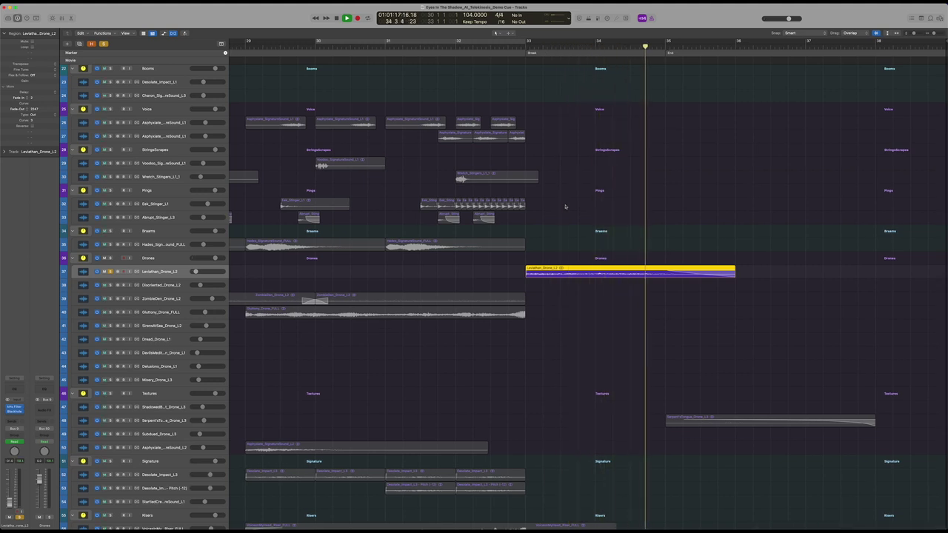
{"action": "key", "text": "space"}
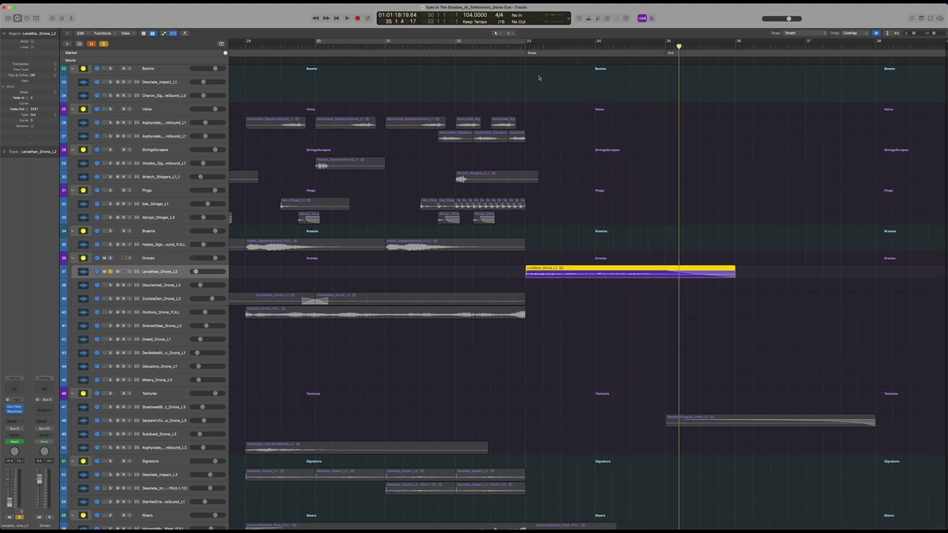
Step: Set the cycle range from bar 33 to about bar 37 beat 3, clear the drone's solo, and fit all tracks in view
{"action": "left_click_drag", "start_coordinate": [527, 43], "coordinate": [853, 42]}
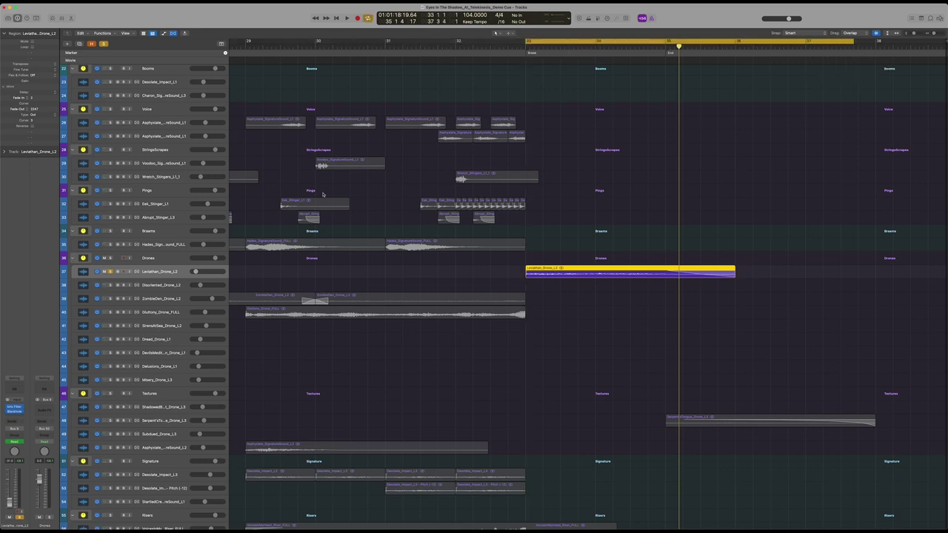
{"action": "left_click", "coordinate": [111, 272]}
{"action": "key", "text": "super+Up"}
{"action": "key", "text": "super+Up"}
{"action": "key", "text": "super+Up"}
{"action": "key", "text": "super+Up"}
{"action": "key", "text": "super+Up"}
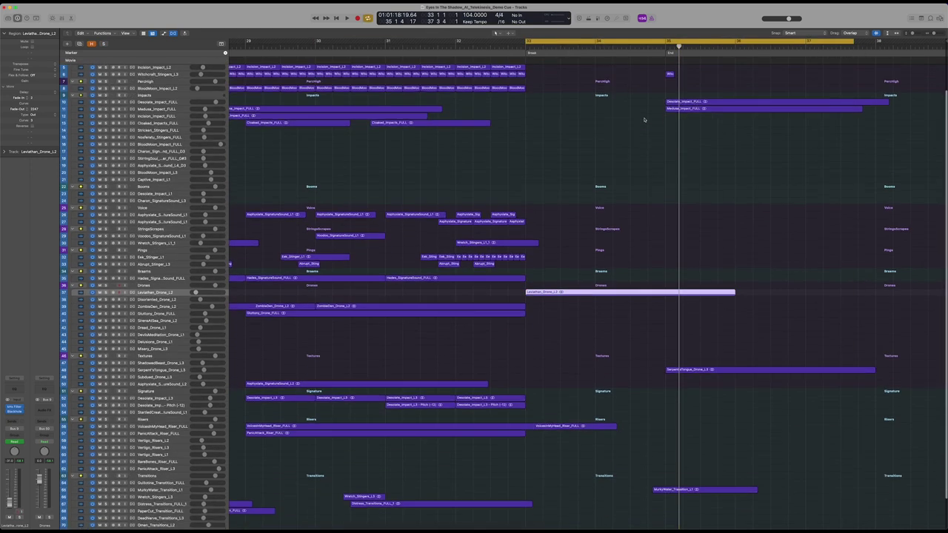
Step: Turn off cycle mode and play all tracks from bar 34 beat 4 into the End section
{"action": "left_click", "coordinate": [658, 41]}
{"action": "left_click", "coordinate": [657, 45]}
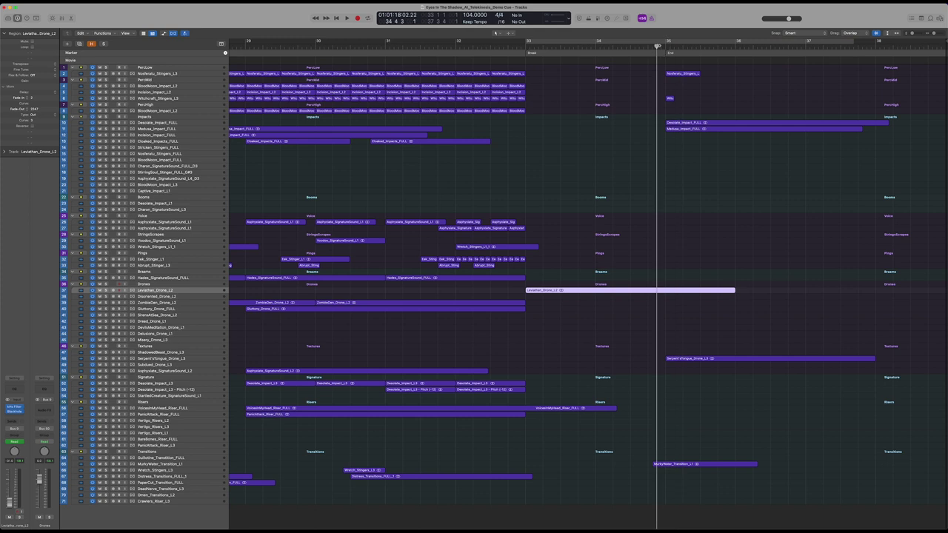
{"action": "key", "text": "space"}
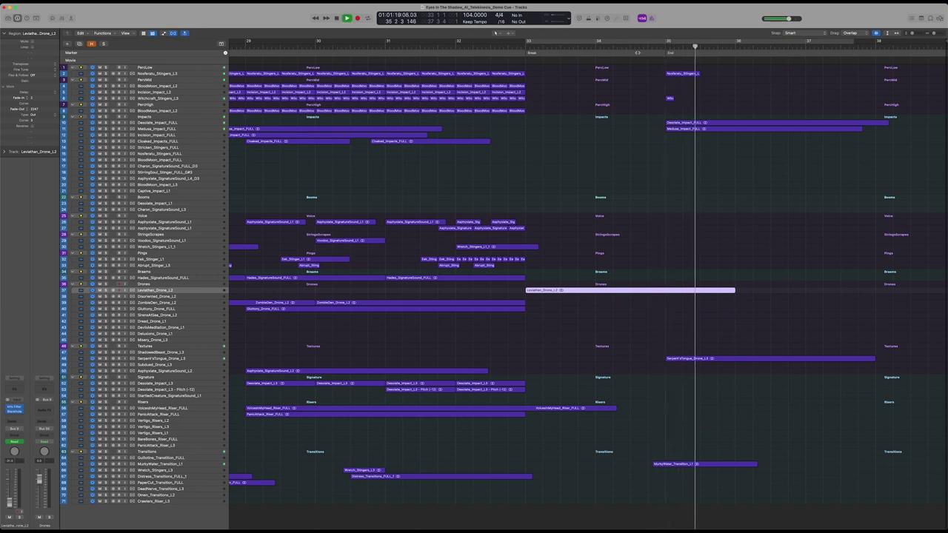
{"action": "key", "text": "space"}
Step: Play all tracks from about bar 31 beat 4 through the break to bar 34 beat 4
{"action": "left_click", "coordinate": [508, 46]}
{"action": "left_click", "coordinate": [437, 46]}
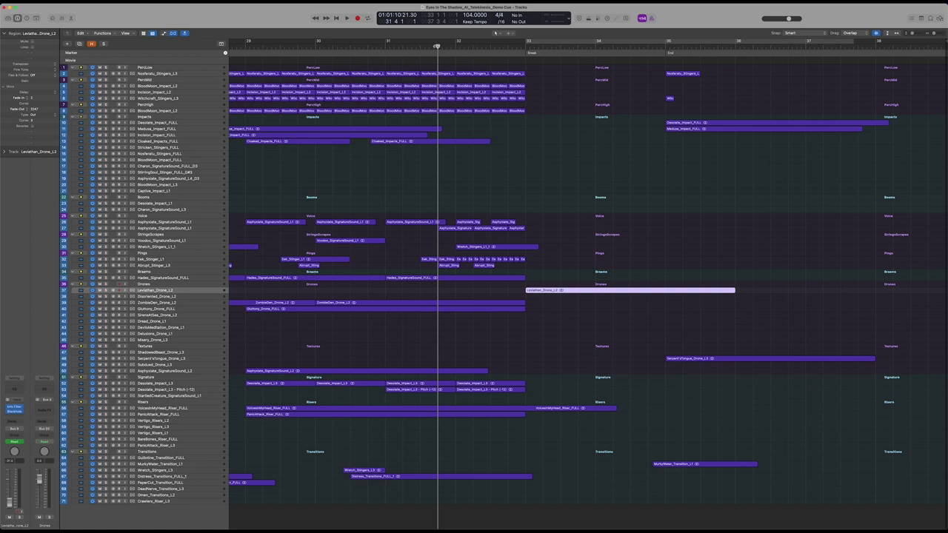
{"action": "key", "text": "space"}
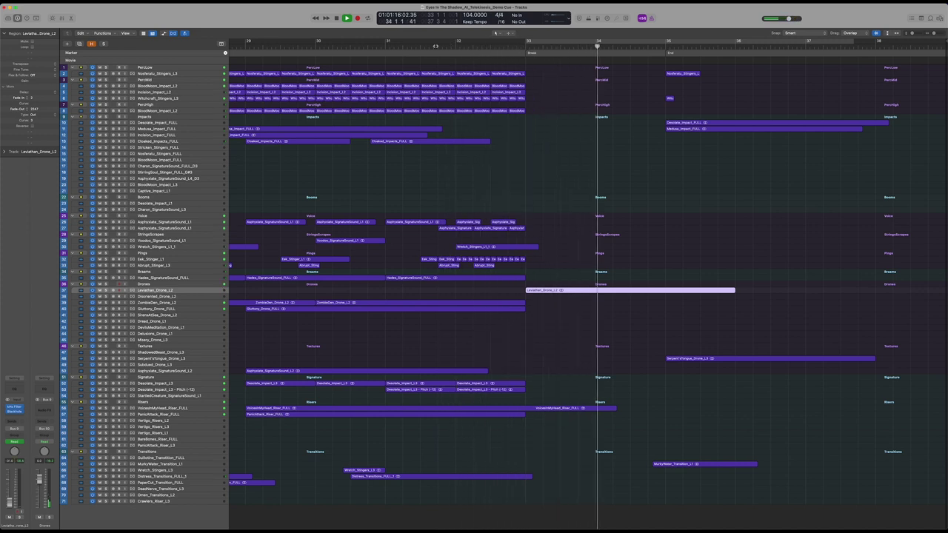
{"action": "key", "text": "space"}
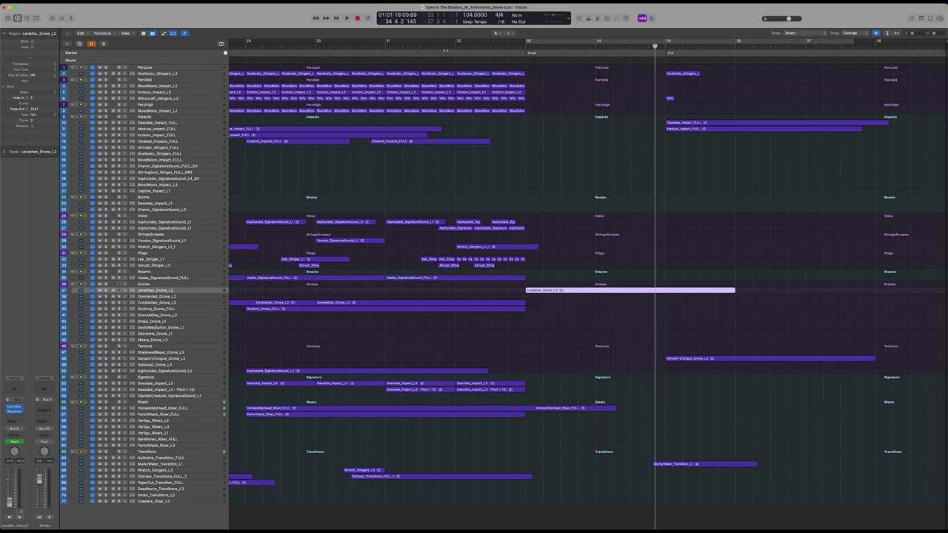
Step: Select the PercMid group and set the cycle range from bar 35 to about bar 36 beat 2 in the End section
{"action": "scroll", "coordinate": [704, 159], "scroll_direction": "up", "scroll_amount": 5}
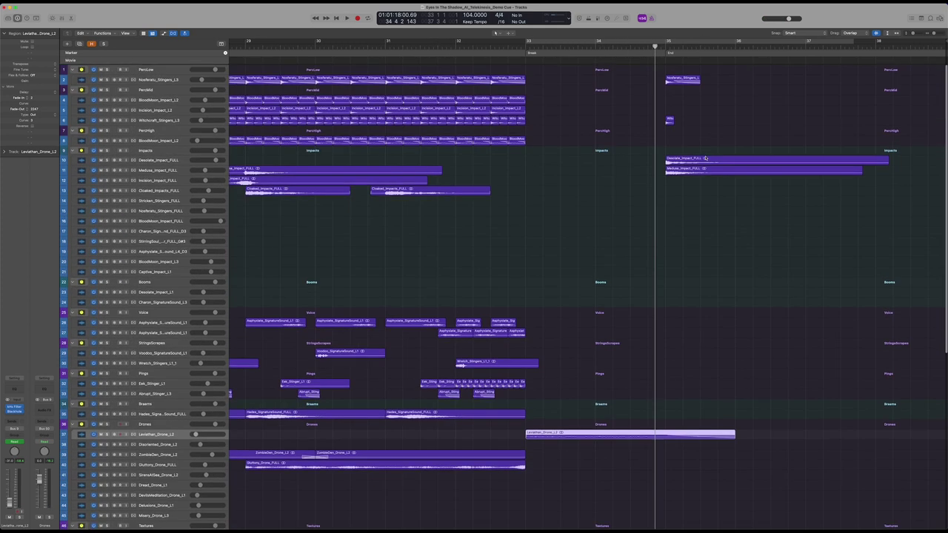
{"action": "scroll", "coordinate": [695, 150], "scroll_direction": "right", "scroll_amount": 5}
{"action": "scroll", "coordinate": [640, 124], "scroll_direction": "right", "scroll_amount": 5}
{"action": "scroll", "coordinate": [639, 124], "scroll_direction": "down", "scroll_amount": 5}
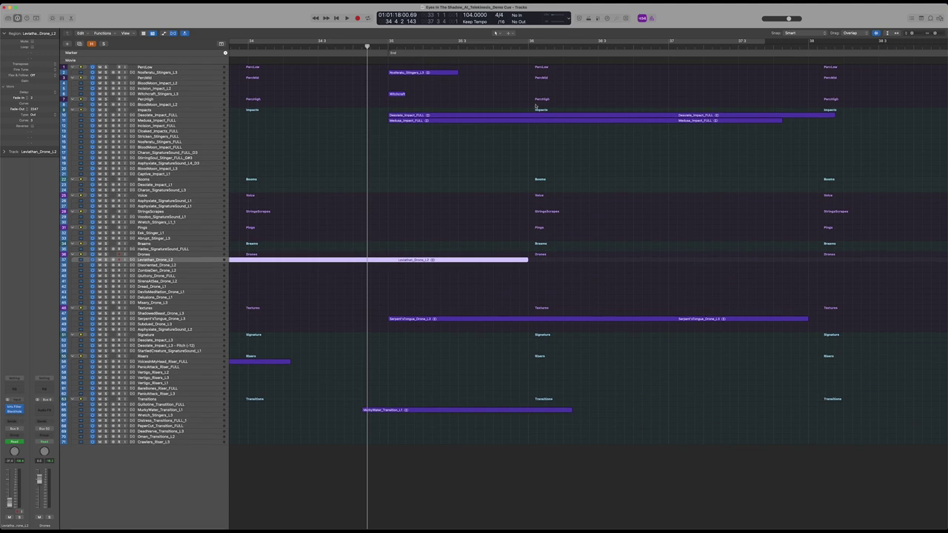
{"action": "scroll", "coordinate": [392, 72], "scroll_direction": "up", "scroll_amount": 6}
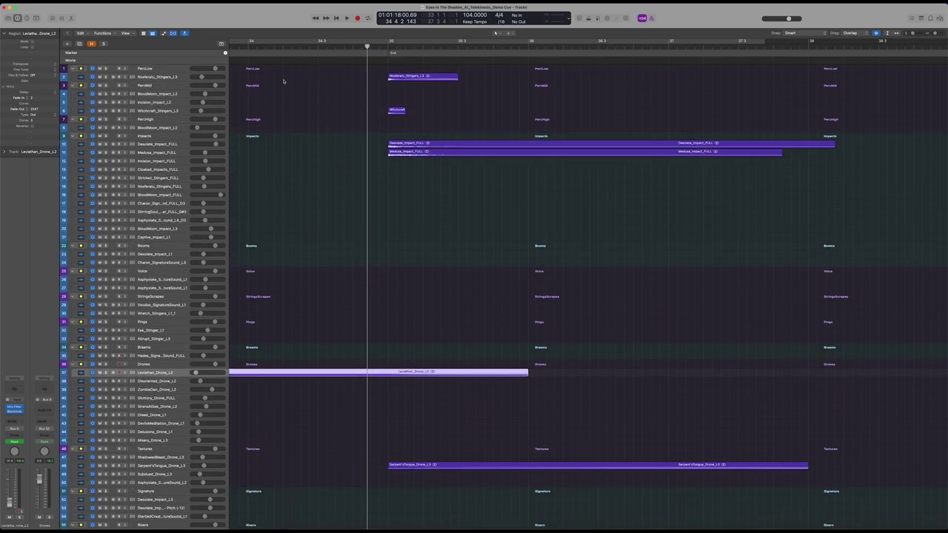
{"action": "left_click", "coordinate": [165, 86]}
{"action": "left_click", "coordinate": [385, 43]}
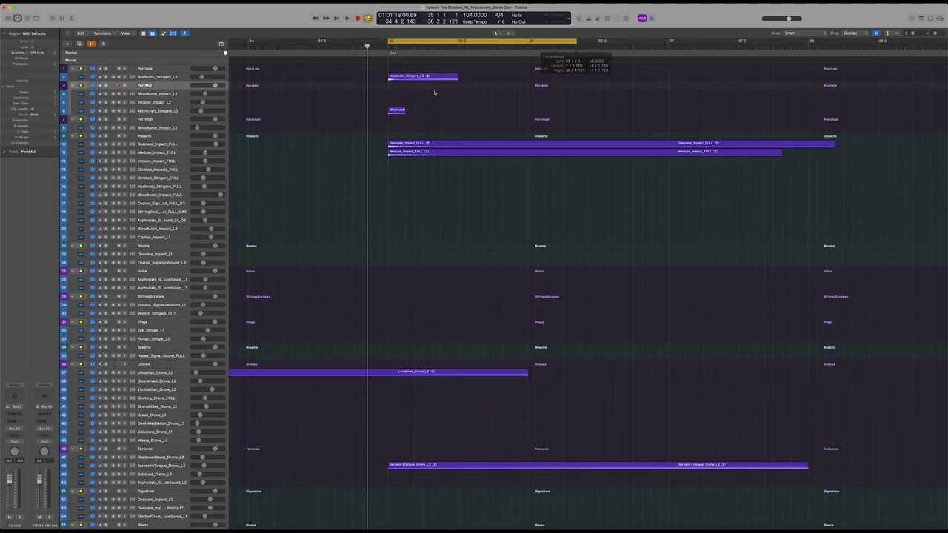
Step: Extend the cycle range to start at about bar 34 beat 3 and end at about bar 36 beat 4
{"action": "scroll", "coordinate": [413, 95], "scroll_direction": "up", "scroll_amount": 3}
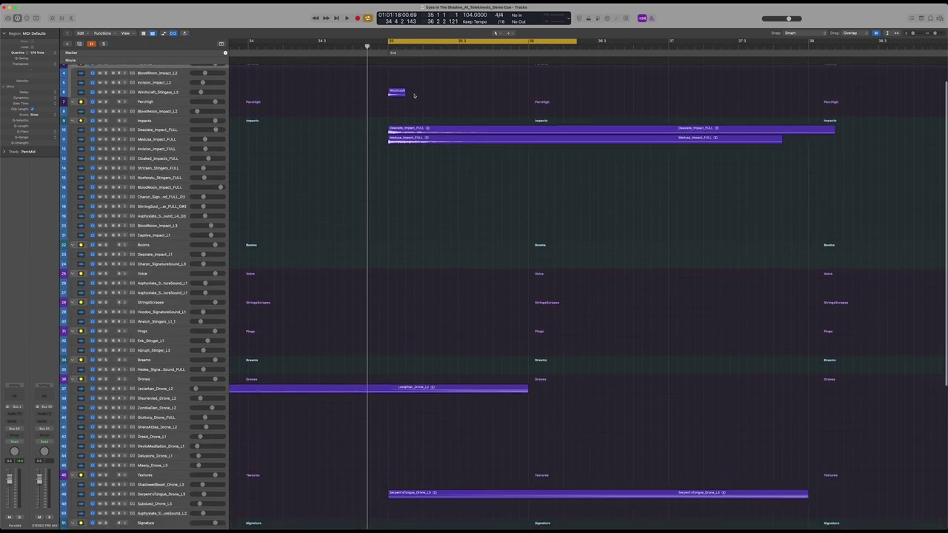
{"action": "scroll", "coordinate": [413, 98], "scroll_direction": "up", "scroll_amount": 3}
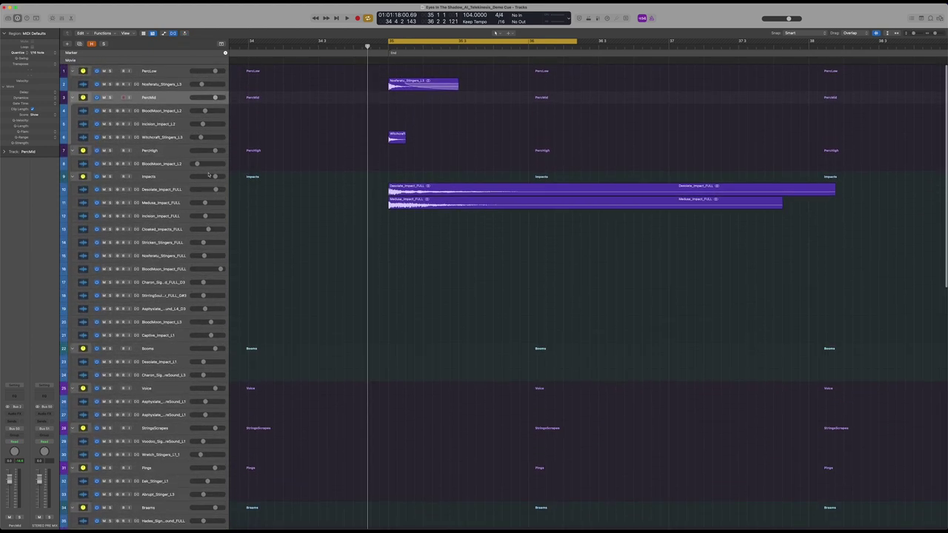
{"action": "left_click_drag", "start_coordinate": [389, 42], "coordinate": [345, 42]}
{"action": "left_click_drag", "start_coordinate": [578, 42], "coordinate": [638, 42]}
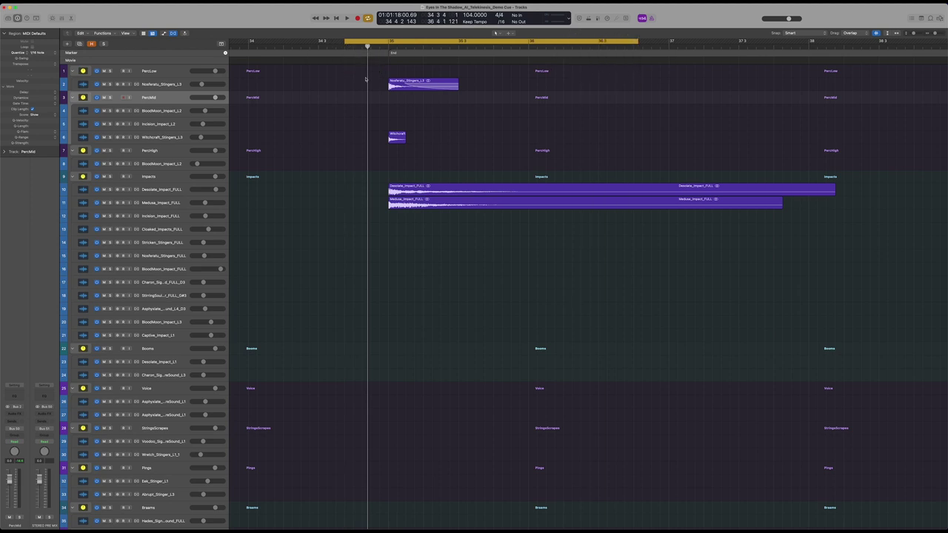
{"action": "scroll", "coordinate": [164, 73], "scroll_direction": "down", "scroll_amount": 3}
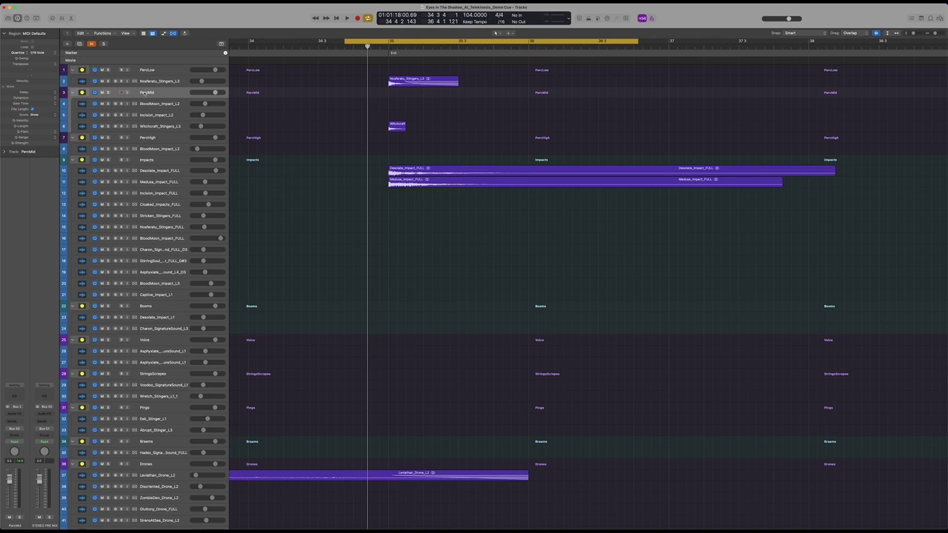
Step: Solo the Nosferatu_Stingers_L3 track and play it from about bar 34 beat 3 into the start of the End section
{"action": "left_click", "coordinate": [108, 82]}
{"action": "key", "text": "super+Left"}
{"action": "key", "text": "super+Left"}
{"action": "key", "text": "super+Left"}
{"action": "key", "text": "super+Left"}
{"action": "key", "text": "super+Left"}
{"action": "key", "text": "super+Left"}
{"action": "key", "text": "super+Left"}
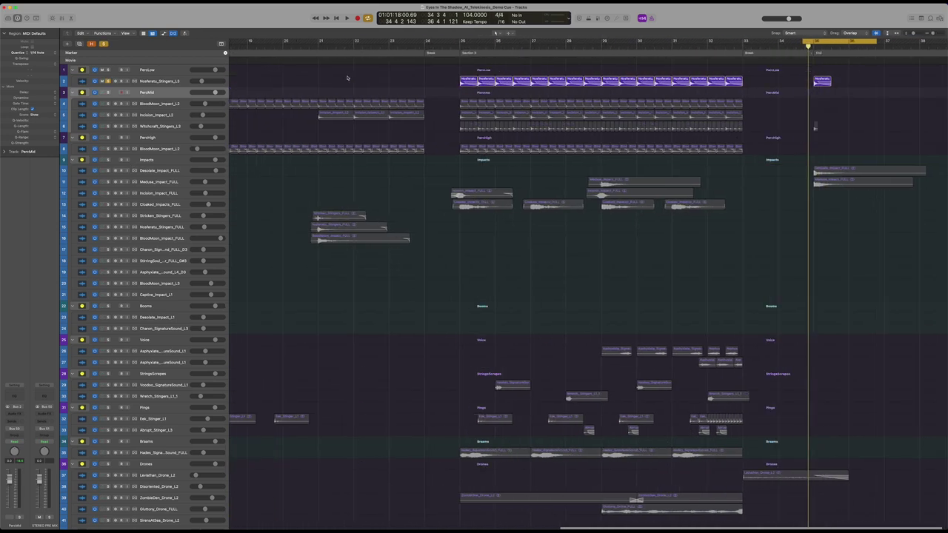
{"action": "key", "text": "super+Right"}
{"action": "key", "text": "super+Right"}
{"action": "key", "text": "super+Right"}
{"action": "key", "text": "space"}
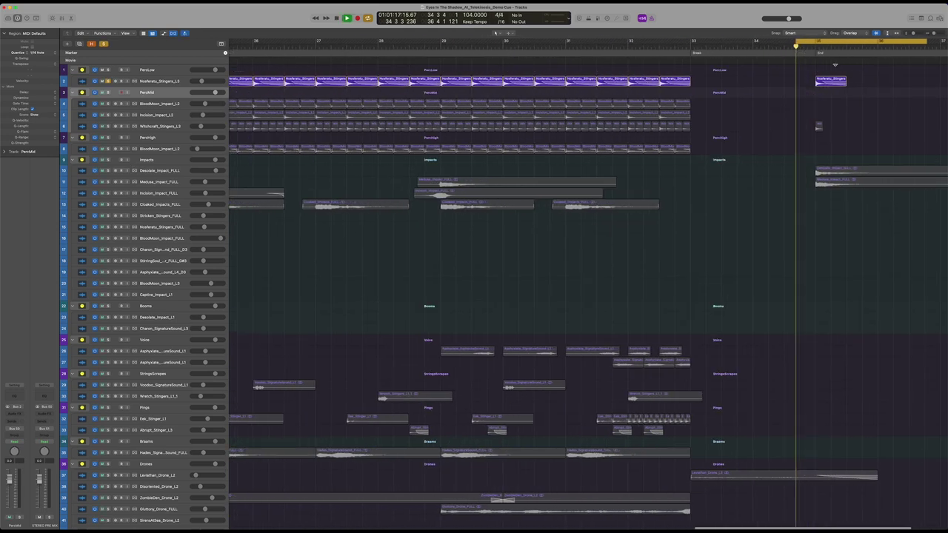
{"action": "key", "text": "space"}
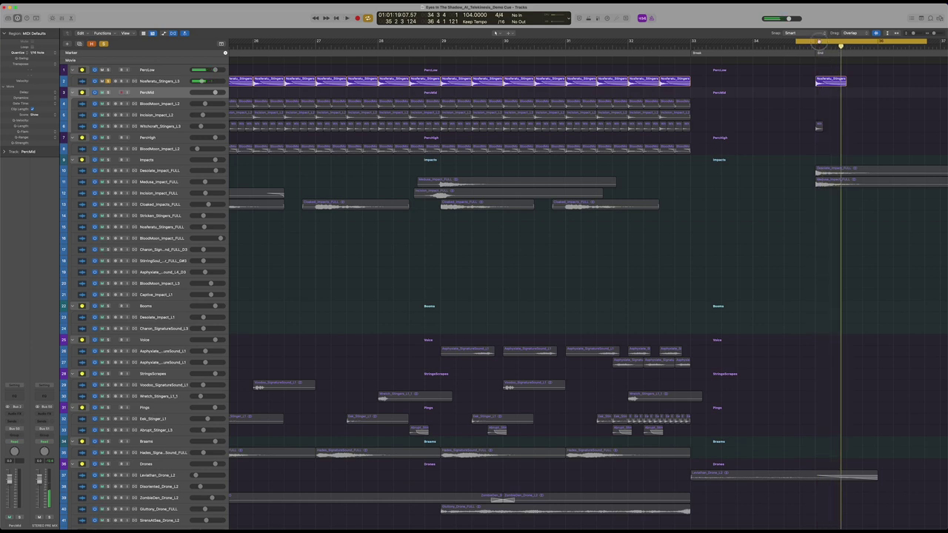
Step: Move the cycle start to bar 35, then solo the Witchcraft_Stingers_L3 track and play its hit there
{"action": "left_click_drag", "start_coordinate": [797, 42], "coordinate": [817, 43]}
{"action": "left_click", "coordinate": [170, 127]}
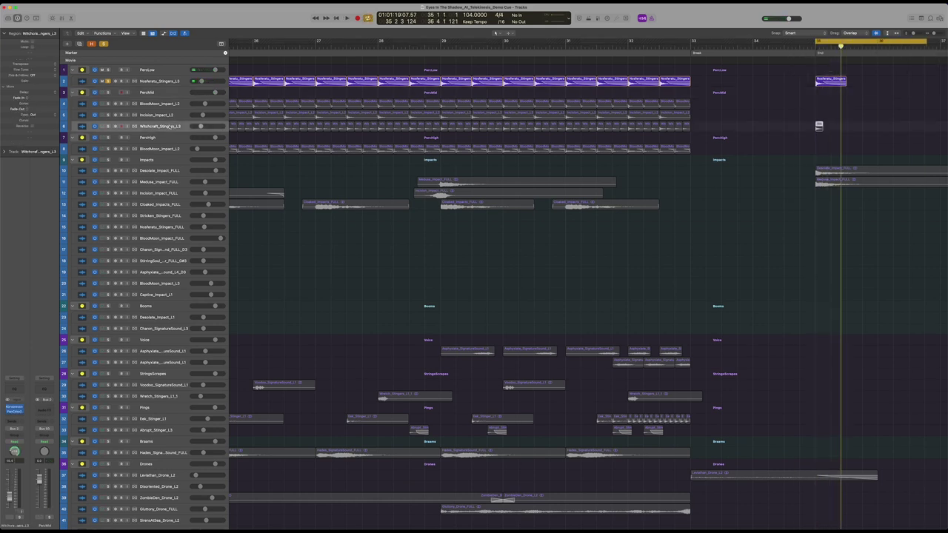
{"action": "left_click", "coordinate": [109, 128]}
{"action": "key", "text": "space"}
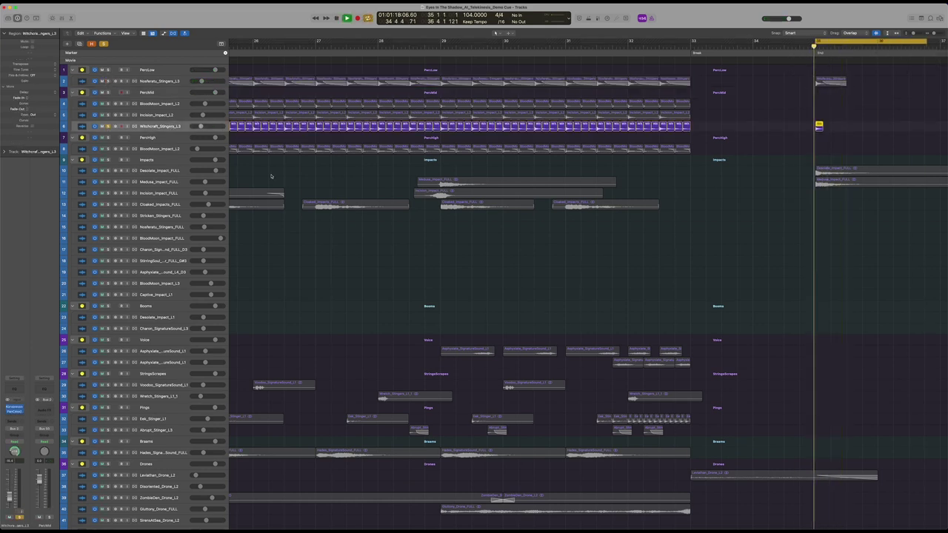
{"action": "key", "text": "space"}
Step: Add a fade-out to the Witchcraft_Stingers_L3 region at bar 35 with the Fade tool and play it soloed with the Pointer tool restored
{"action": "scroll", "coordinate": [454, 123], "scroll_direction": "up", "scroll_amount": 3}
{"action": "scroll", "coordinate": [455, 125], "scroll_direction": "right", "scroll_amount": 5}
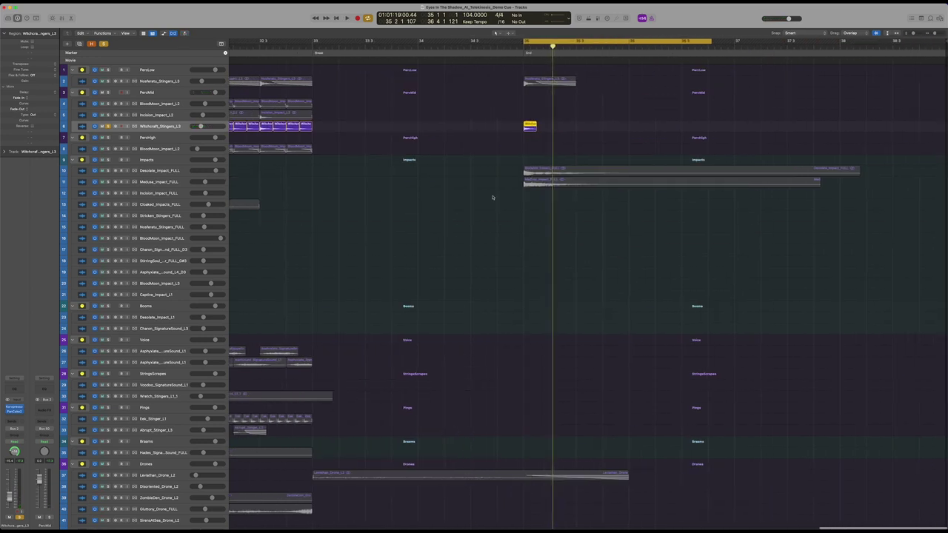
{"action": "scroll", "coordinate": [536, 137], "scroll_direction": "up", "scroll_amount": 3}
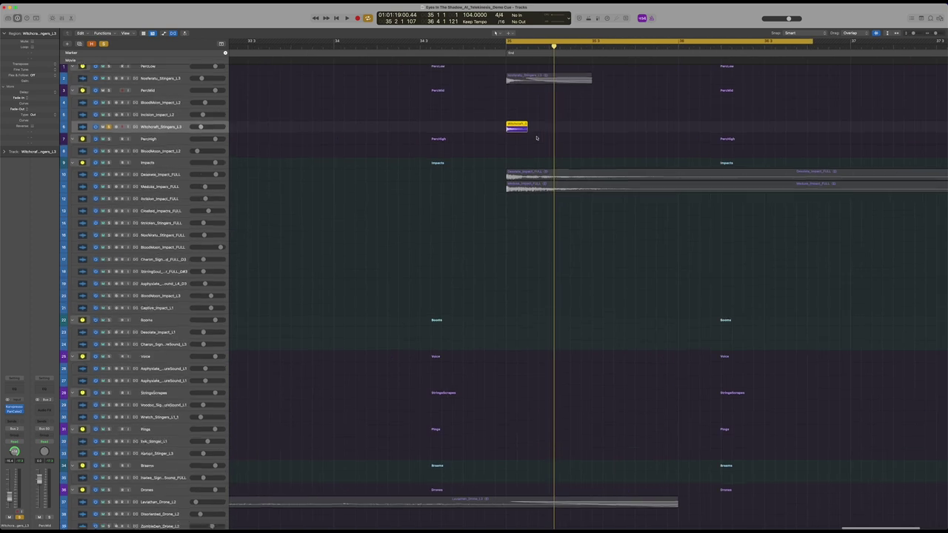
{"action": "scroll", "coordinate": [533, 133], "scroll_direction": "down", "scroll_amount": 2}
{"action": "key", "text": "t"}
{"action": "key", "text": "a"}
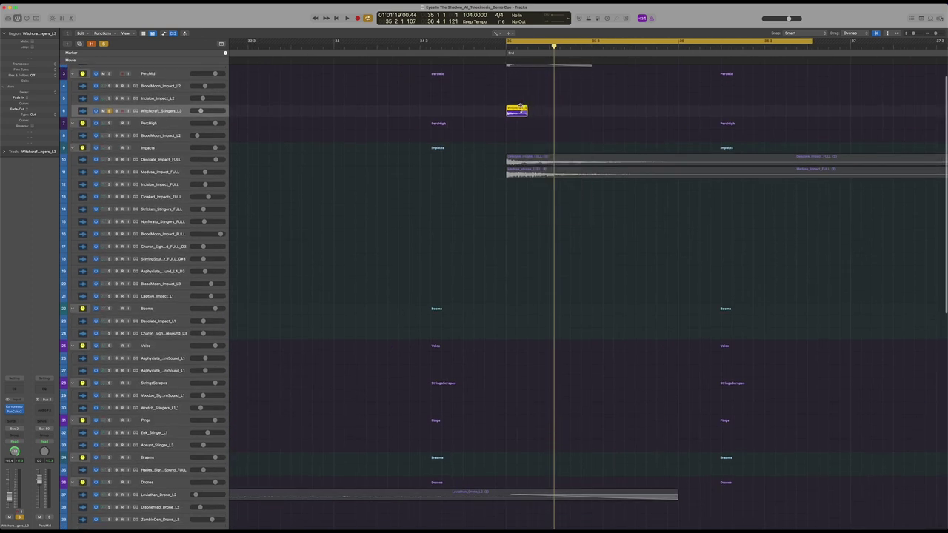
{"action": "key", "text": "t"}
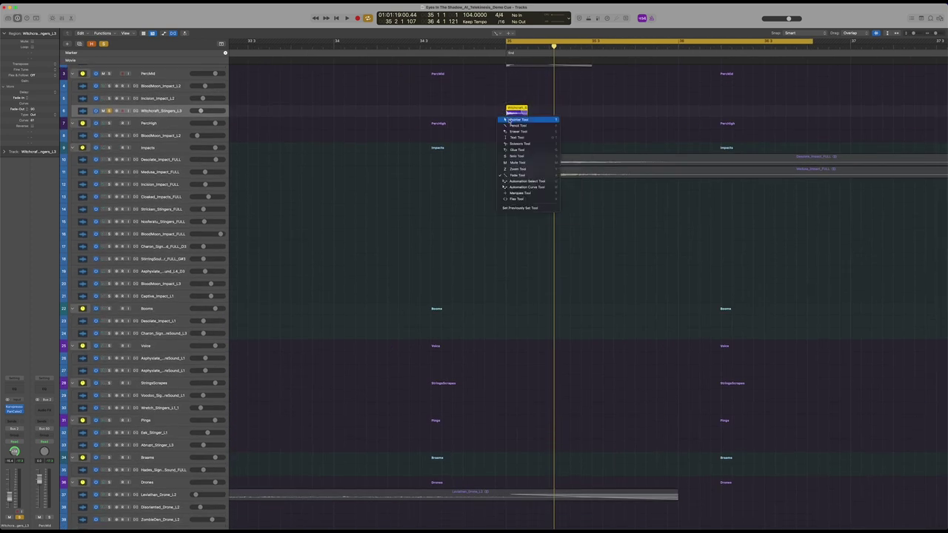
{"action": "left_click", "coordinate": [509, 121]}
{"action": "scroll", "coordinate": [503, 122], "scroll_direction": "down", "scroll_amount": 2}
{"action": "key", "text": "space"}
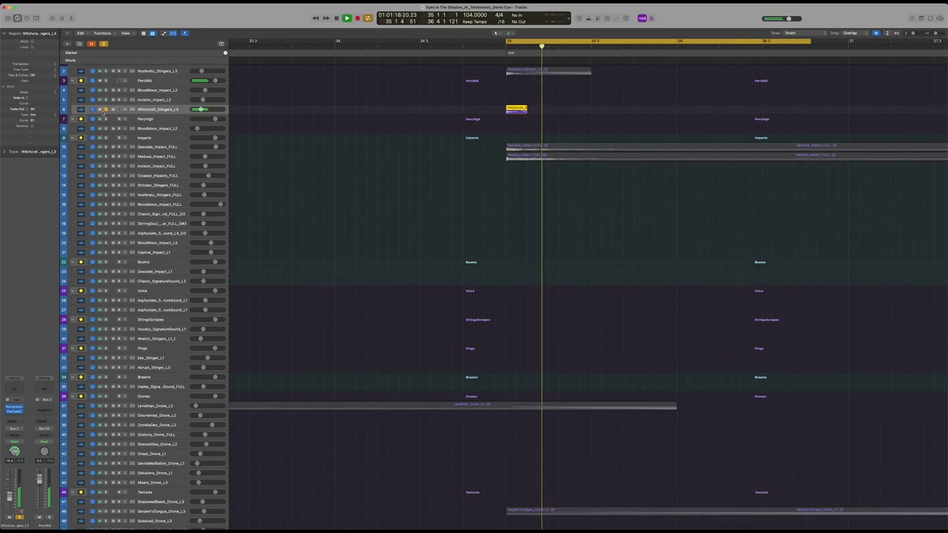
{"action": "key", "text": "space"}
Step: Solo Desolate_Impact_FULL instead of Witchcraft_Stingers_L3 and play it from bar 35, turning off cycle mode during playback
{"action": "key", "text": "super+a"}
{"action": "key", "text": "super+Down"}
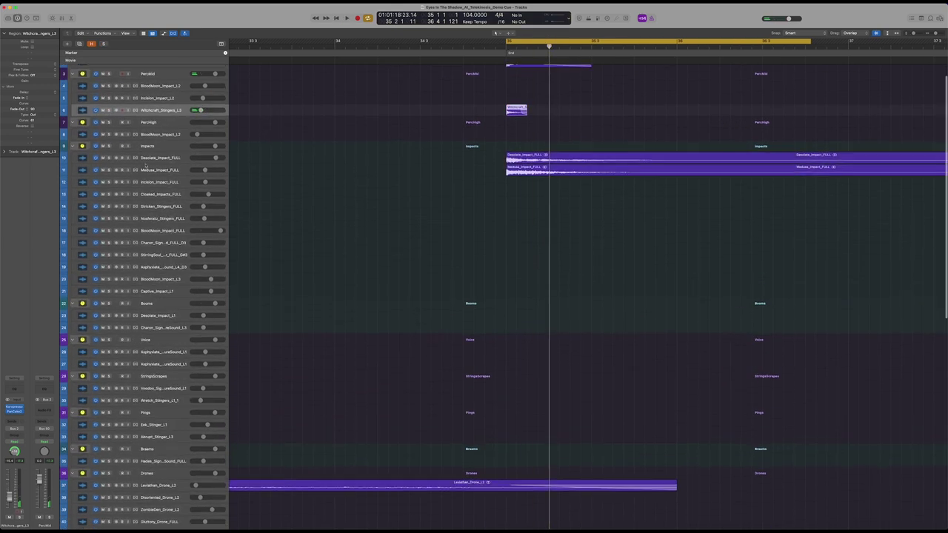
{"action": "left_click", "coordinate": [147, 158]}
{"action": "key", "text": "super+Down"}
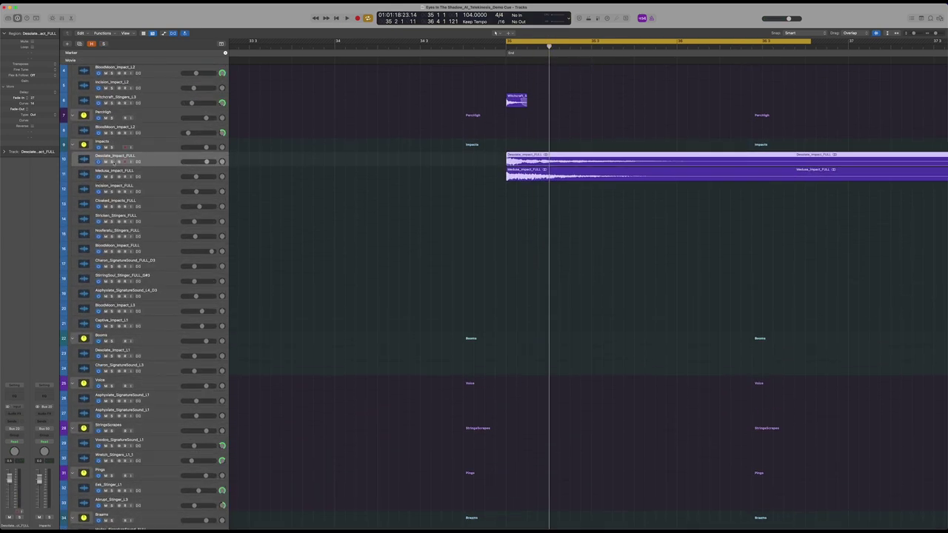
{"action": "scroll", "coordinate": [322, 162], "scroll_direction": "down", "scroll_amount": 10}
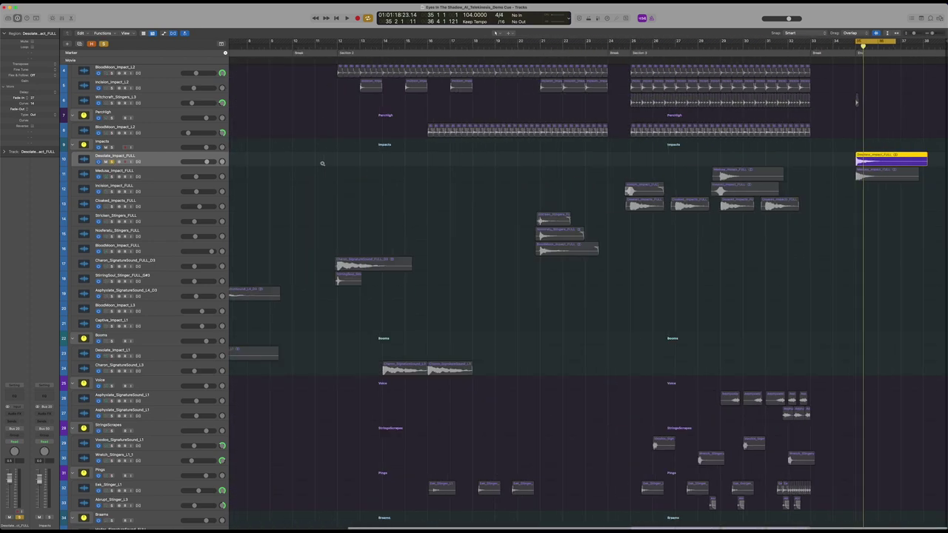
{"action": "scroll", "coordinate": [323, 163], "scroll_direction": "up", "scroll_amount": 3}
{"action": "scroll", "coordinate": [322, 164], "scroll_direction": "down", "scroll_amount": 4}
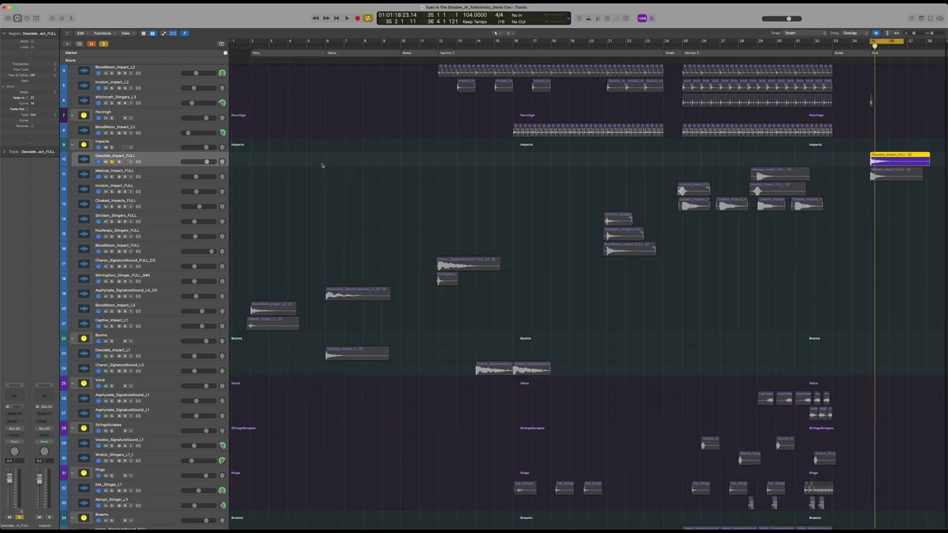
{"action": "key", "text": "super+Right"}
{"action": "key", "text": "super+Right"}
{"action": "key", "text": "space"}
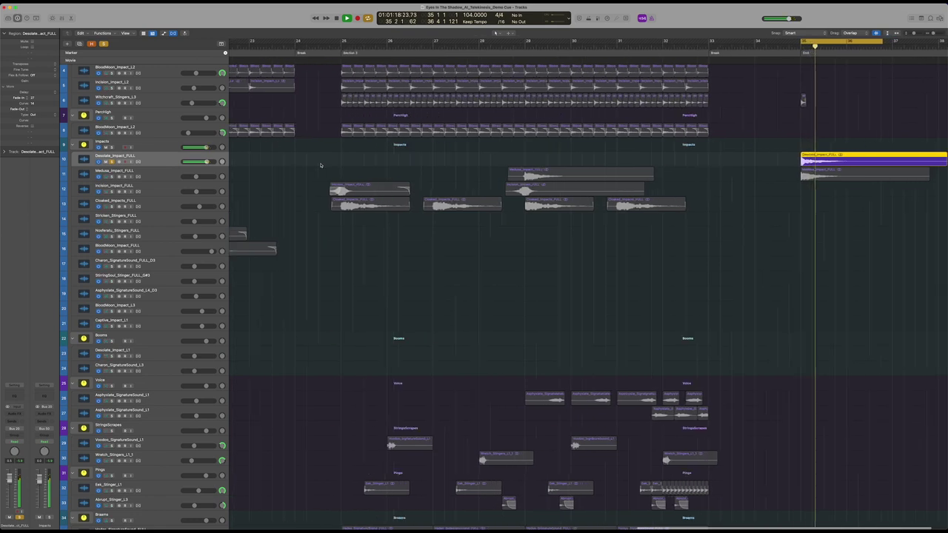
{"action": "scroll", "coordinate": [589, 148], "scroll_direction": "down", "scroll_amount": 3}
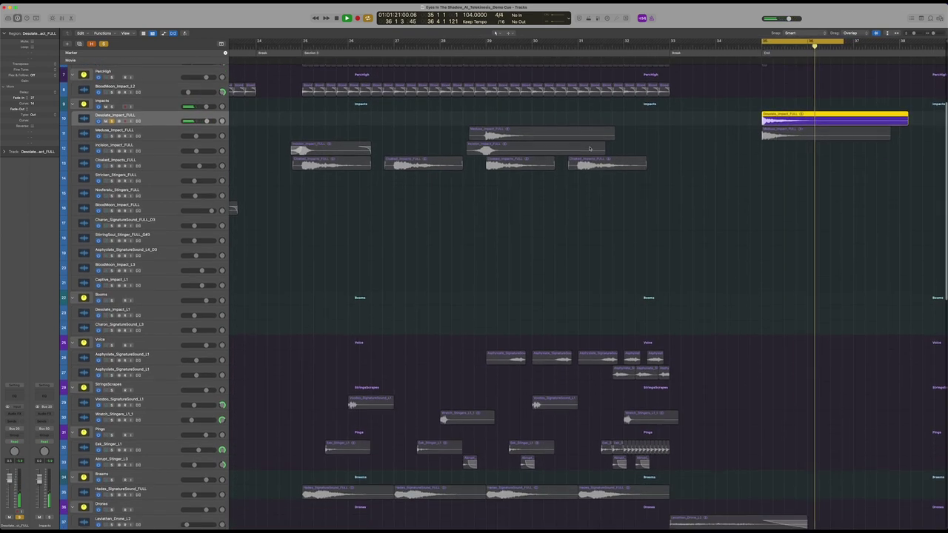
{"action": "key", "text": "c"}
{"action": "key", "text": "space"}
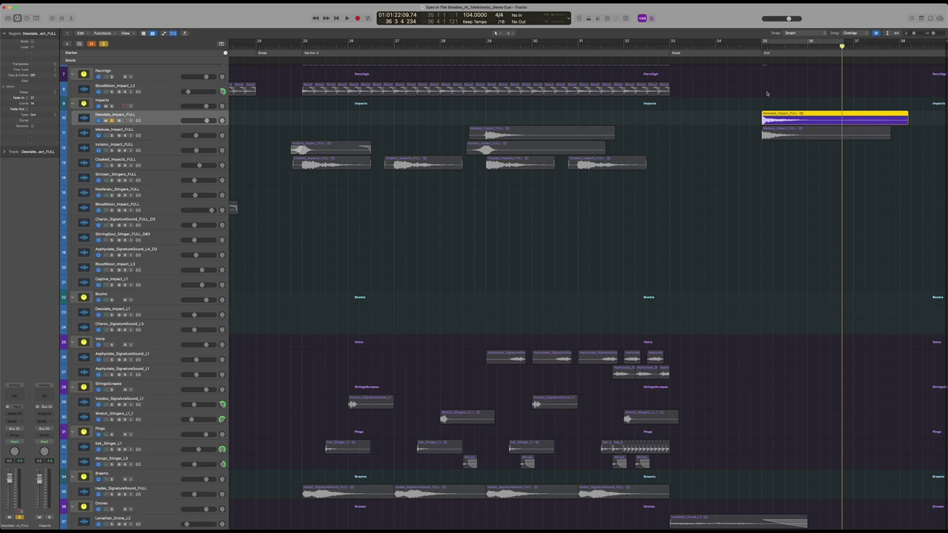
Step: Set the cycle range from bar 35 to about bar 37 beat 3 and play the soloed Desolate_Impact_FULL track
{"action": "scroll", "coordinate": [533, 214], "scroll_direction": "down", "scroll_amount": 6}
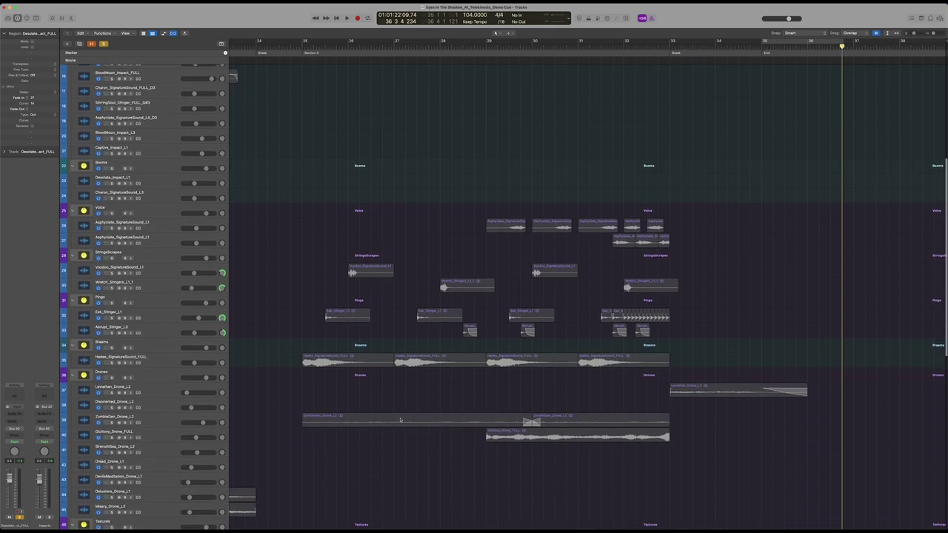
{"action": "scroll", "coordinate": [400, 420], "scroll_direction": "down", "scroll_amount": 7}
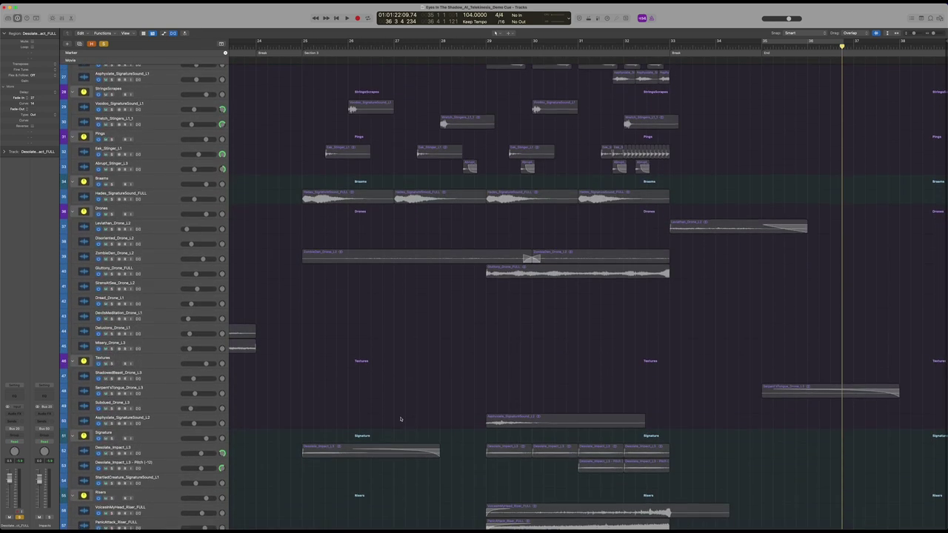
{"action": "scroll", "coordinate": [765, 90], "scroll_direction": "up", "scroll_amount": 14}
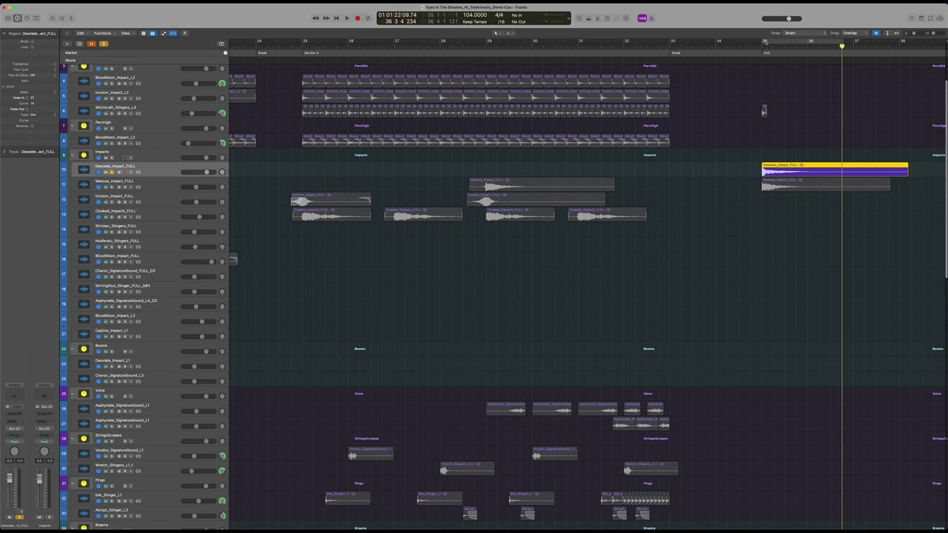
{"action": "left_click_drag", "start_coordinate": [765, 42], "coordinate": [875, 42]}
{"action": "key", "text": "space"}
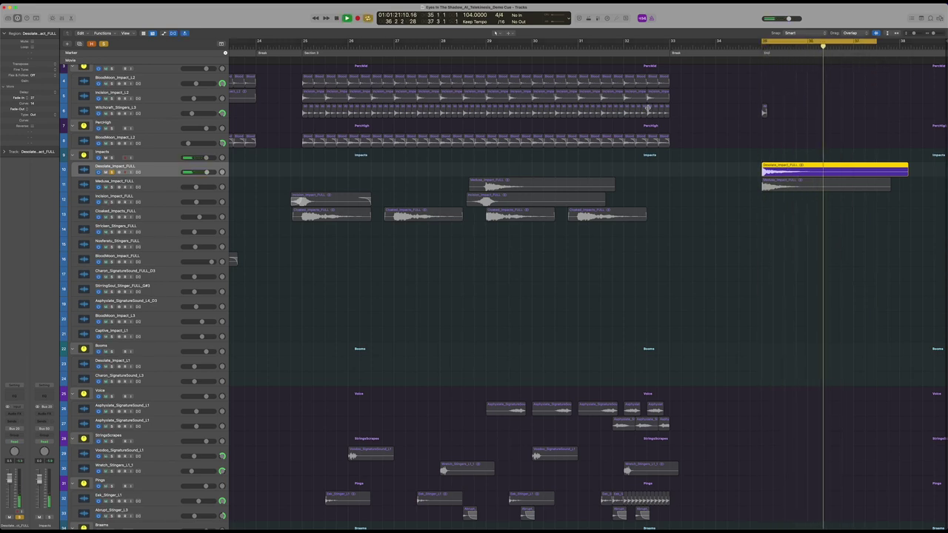
{"action": "key", "text": "space"}
Step: Solo Desolate_Impact_L3 in the Signature group and play it with a cycle range from bar 25 to about bar 29 beat 2
{"action": "scroll", "coordinate": [304, 208], "scroll_direction": "down", "scroll_amount": 20}
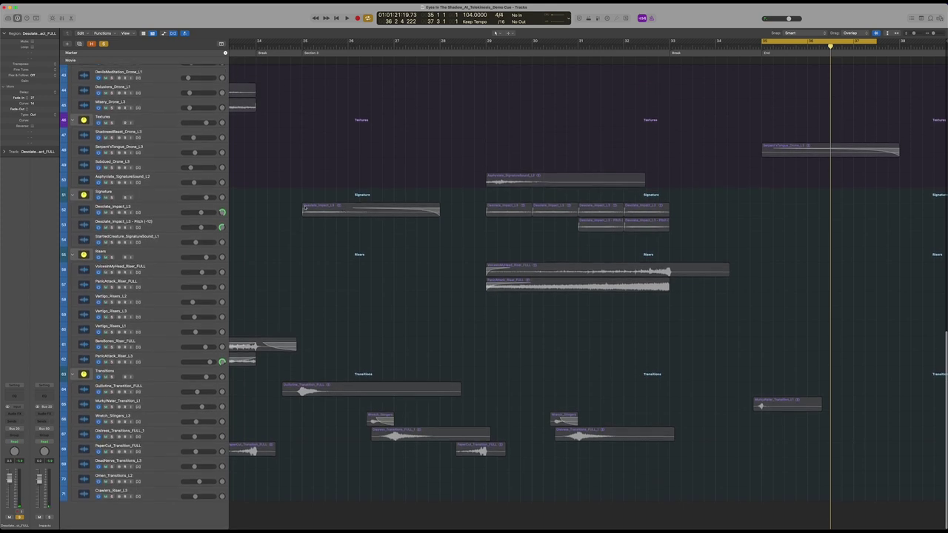
{"action": "left_click", "coordinate": [151, 211]}
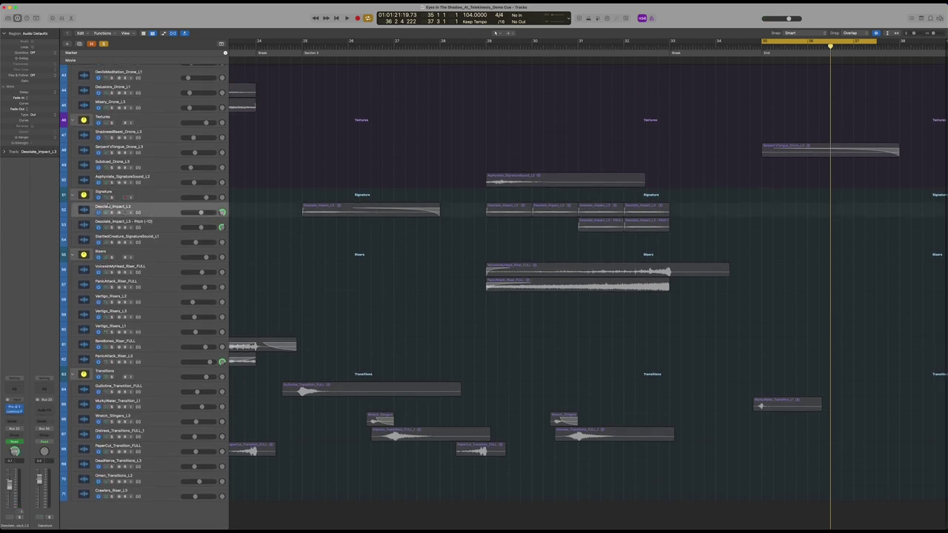
{"action": "left_click", "coordinate": [113, 209]}
{"action": "left_click_drag", "start_coordinate": [299, 43], "coordinate": [496, 43]}
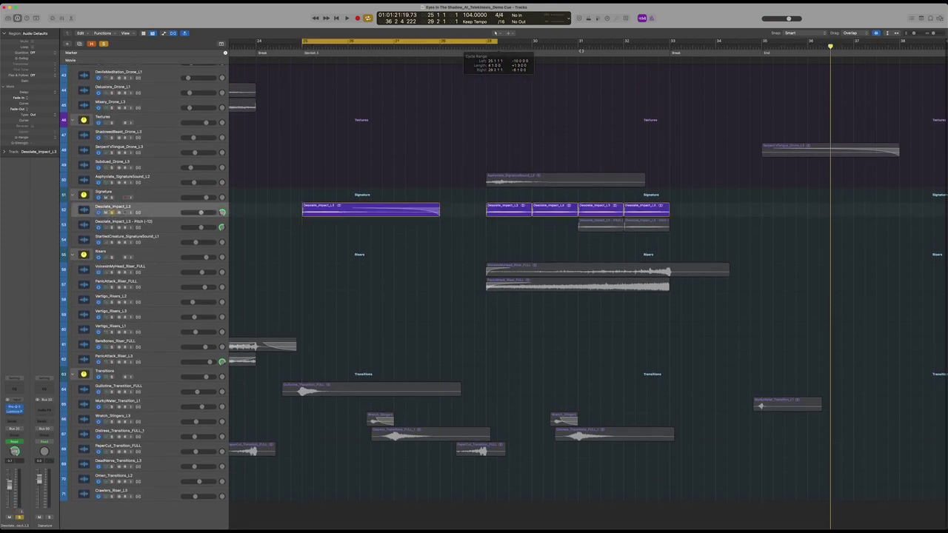
{"action": "key", "text": "space"}
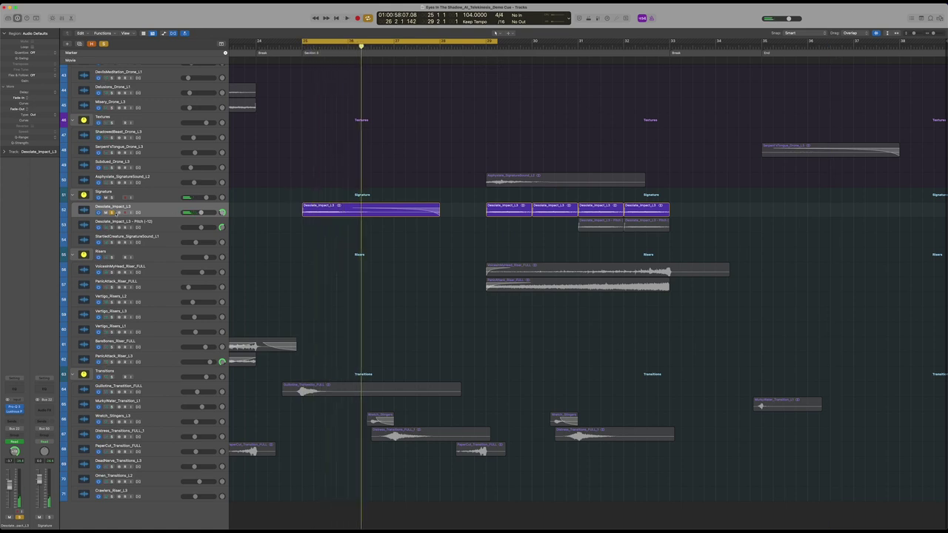
Step: Unsolo Desolate_Impact_L3 and play all tracks from bar 25, turning off cycle mode during playback
{"action": "left_click", "coordinate": [112, 213]}
{"action": "key", "text": "space"}
{"action": "key", "text": "super+a"}
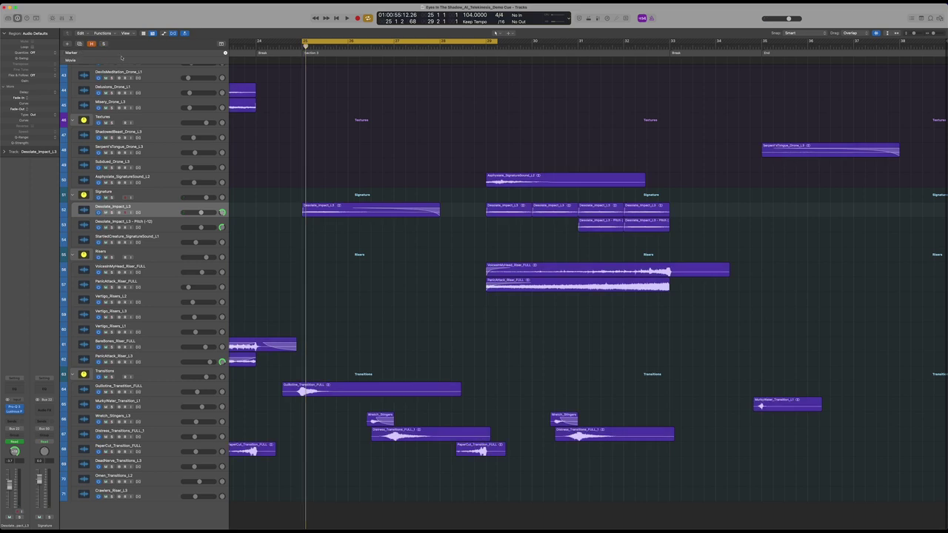
{"action": "key", "text": "space"}
{"action": "scroll", "coordinate": [422, 114], "scroll_direction": "down", "scroll_amount": 5}
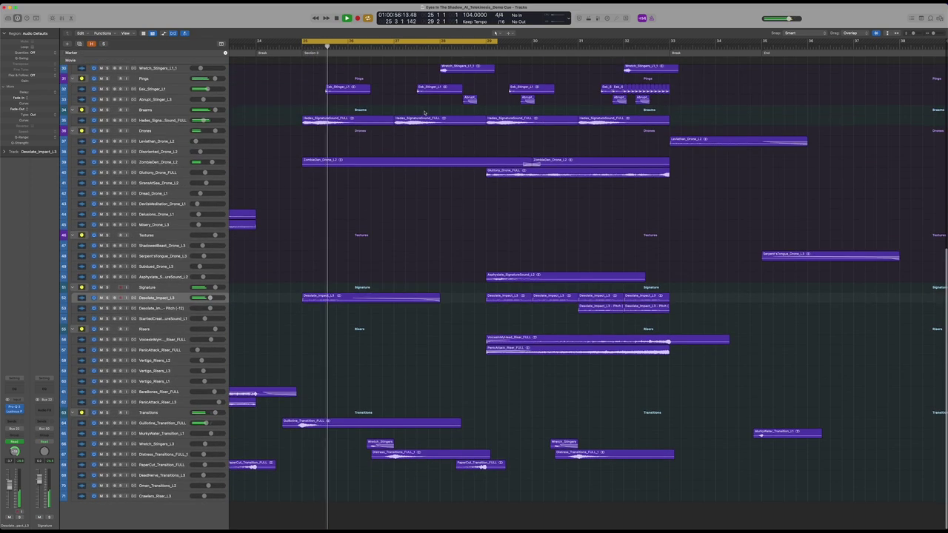
{"action": "key", "text": "c"}
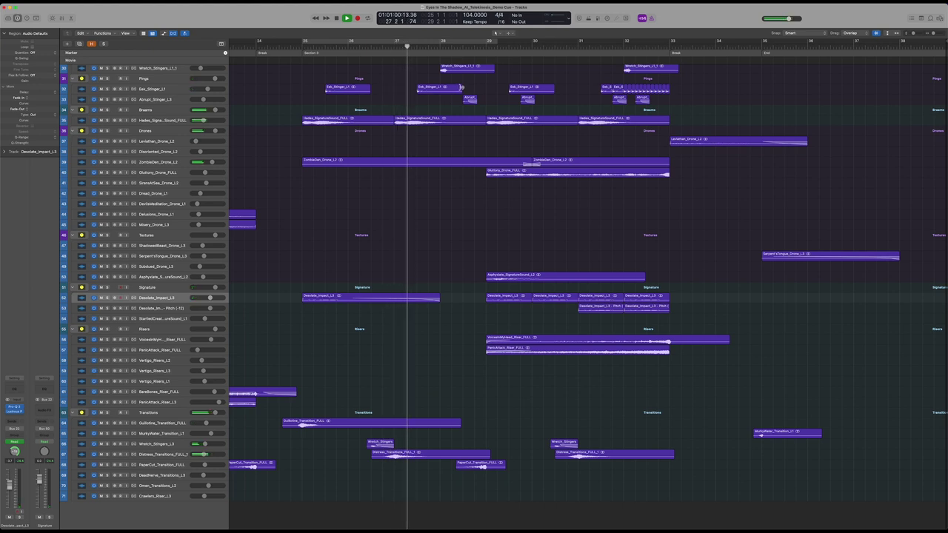
Step: Play all tracks from bar 29 through the risers to the beginning of the break at bar 33
{"action": "left_click", "coordinate": [485, 46]}
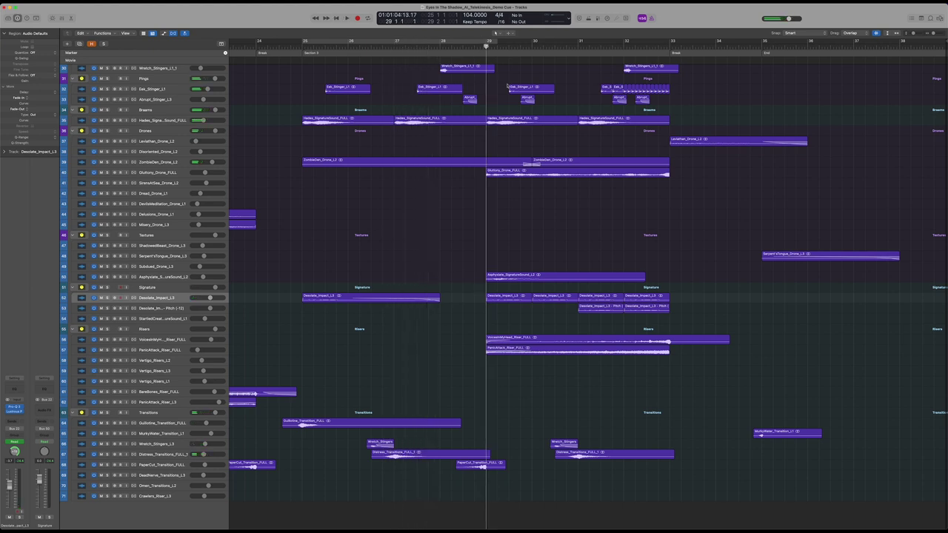
{"action": "key", "text": "space"}
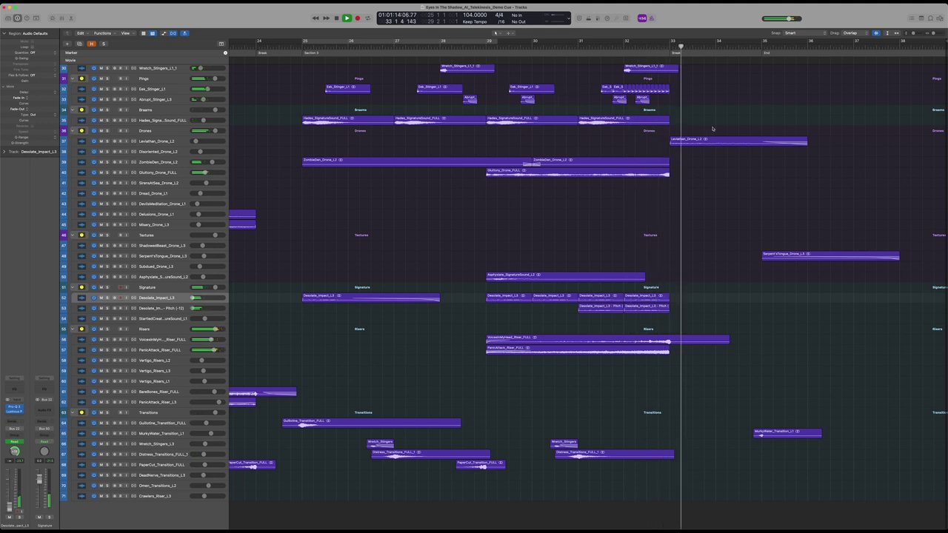
{"action": "key", "text": "space"}
Step: Place the playhead at about bar 34 beat 4, just before the End section
{"action": "key", "text": "super+Up"}
{"action": "key", "text": "super+Up"}
{"action": "key", "text": "super+Right"}
{"action": "key", "text": "super+Right"}
{"action": "scroll", "coordinate": [762, 92], "scroll_direction": "right", "scroll_amount": 5}
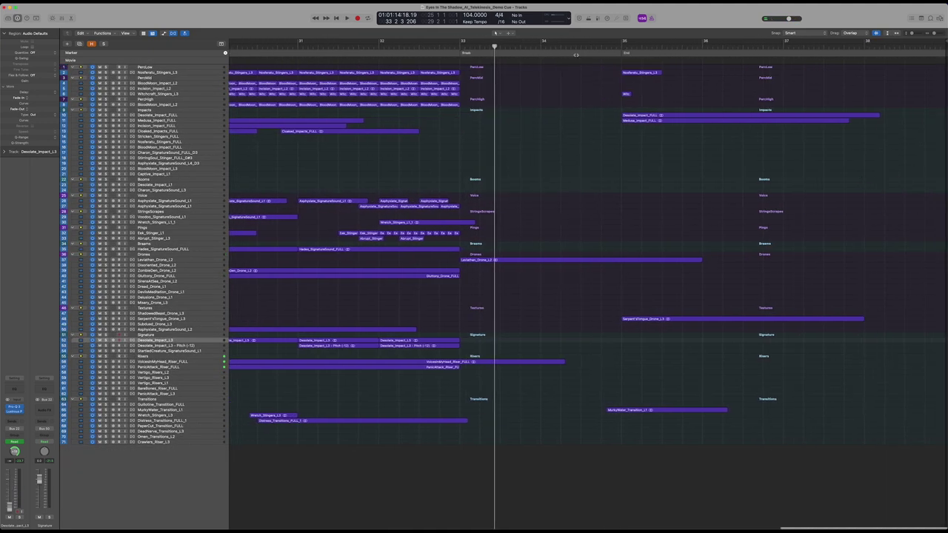
{"action": "left_click", "coordinate": [616, 54]}
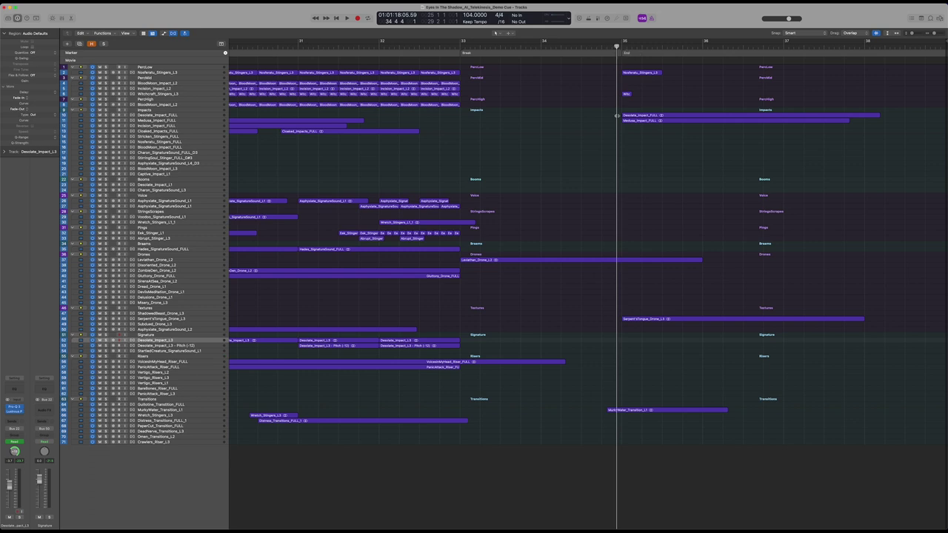
Step: Set the cycle range from bar 35 to about bar 35 beat 4 and select the Desolate_Impact_FULL track
{"action": "key", "text": "super+Down"}
{"action": "key", "text": "super+Down"}
{"action": "key", "text": "super+Right"}
{"action": "key", "text": "super+Right"}
{"action": "key", "text": "super+Right"}
{"action": "scroll", "coordinate": [622, 123], "scroll_direction": "right", "scroll_amount": 4}
{"action": "scroll", "coordinate": [622, 123], "scroll_direction": "up", "scroll_amount": 1}
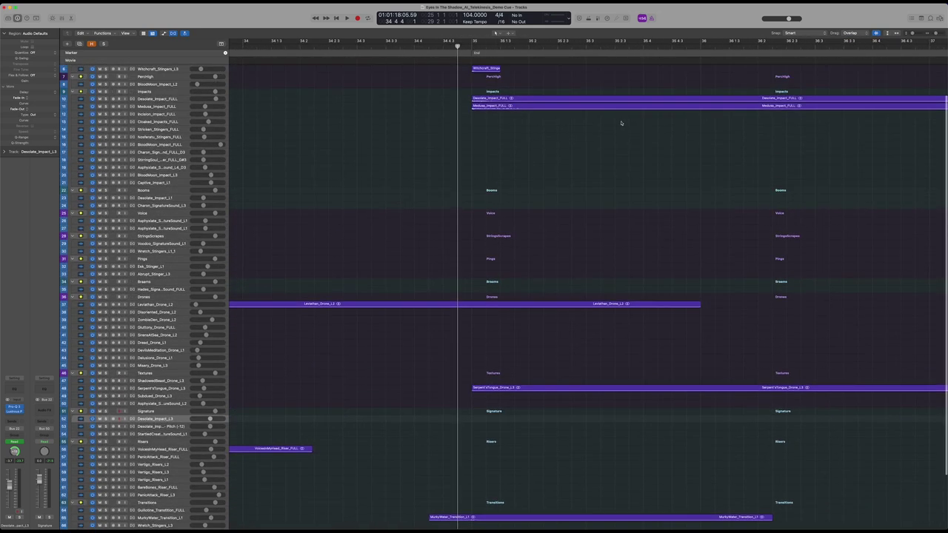
{"action": "key", "text": "super+Down"}
{"action": "key", "text": "super+Down"}
{"action": "scroll", "coordinate": [621, 122], "scroll_direction": "up", "scroll_amount": 6}
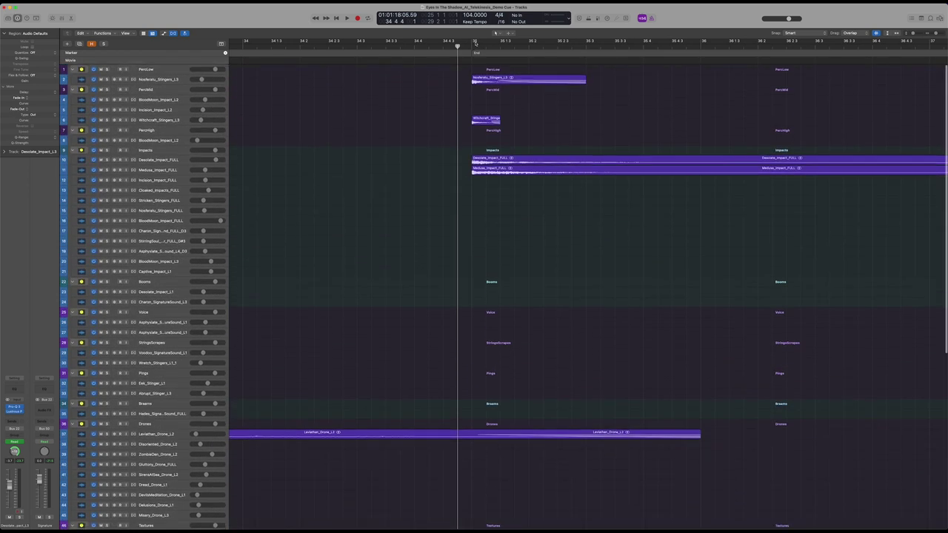
{"action": "left_click_drag", "start_coordinate": [473, 42], "coordinate": [681, 42]}
{"action": "left_click", "coordinate": [120, 160]}
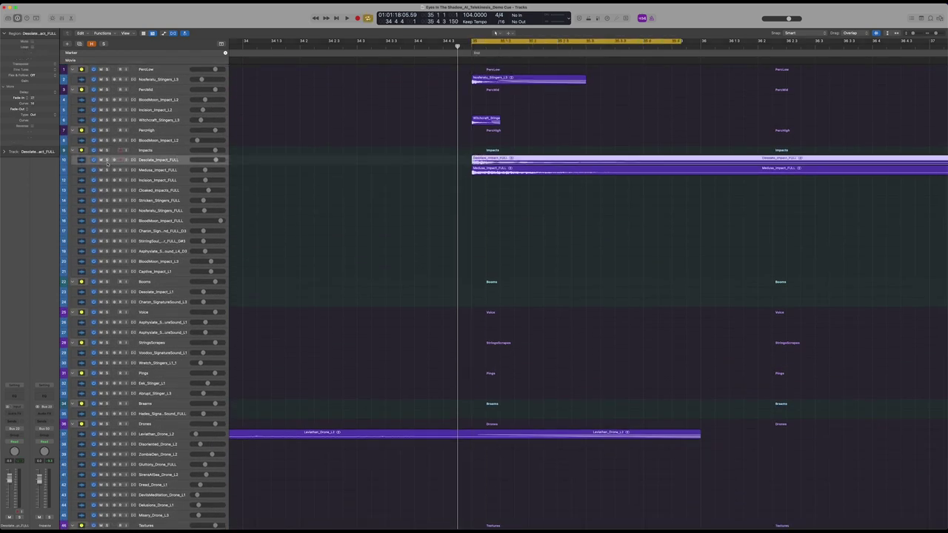
Step: Solo the Medusa_Impact_FULL track and play it at the start of the End section
{"action": "left_click", "coordinate": [106, 170]}
{"action": "left_click", "coordinate": [148, 171]}
{"action": "key", "text": "space"}
{"action": "key", "text": "super+Left"}
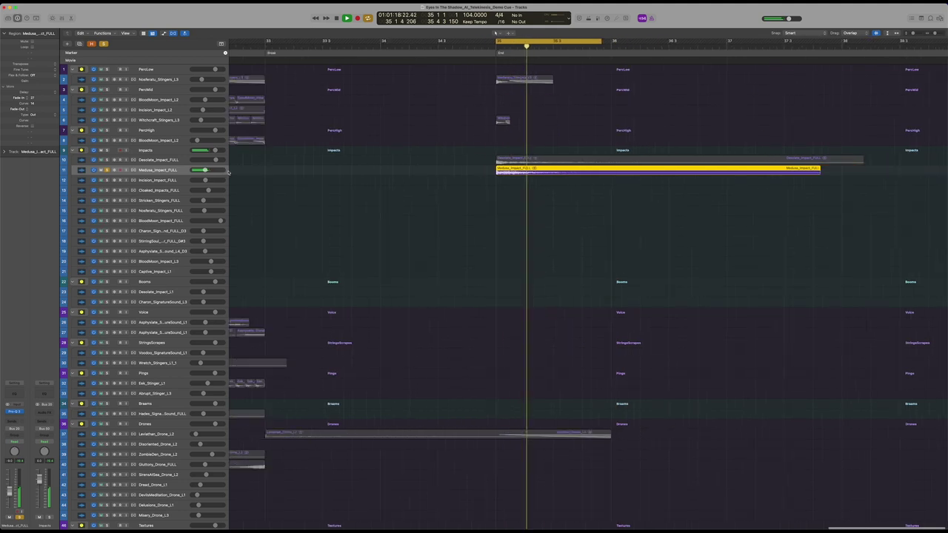
{"action": "key", "text": "super+Left"}
{"action": "key", "text": "super+Down"}
{"action": "key", "text": "super+Down"}
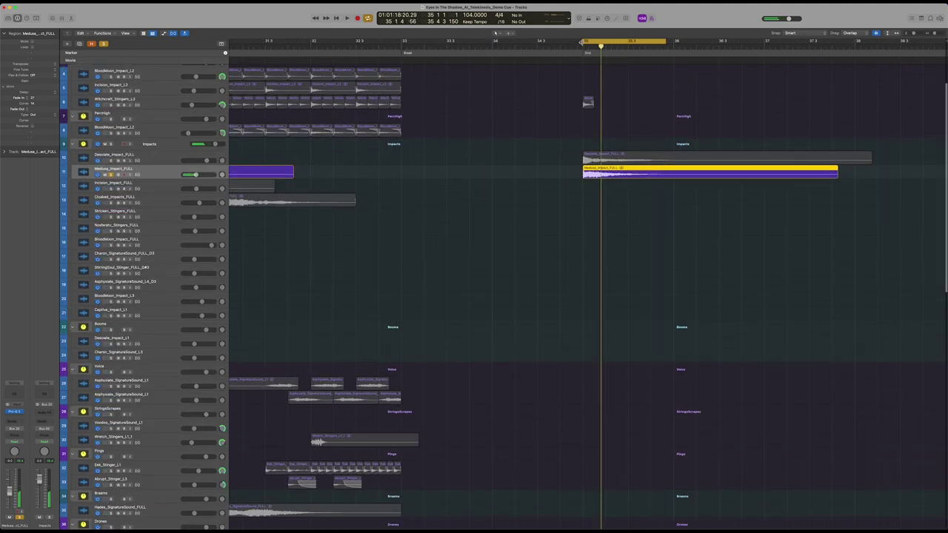
Step: Extend the cycle range to about bar 34 beat 4 through bar 37 beat 2, and play Desolate_Impact_FULL soloed instead of Medusa_Impact_FULL
{"action": "left_click_drag", "start_coordinate": [581, 41], "coordinate": [575, 41]}
{"action": "left_click_drag", "start_coordinate": [664, 41], "coordinate": [790, 41]}
{"action": "key", "text": "super+Down"}
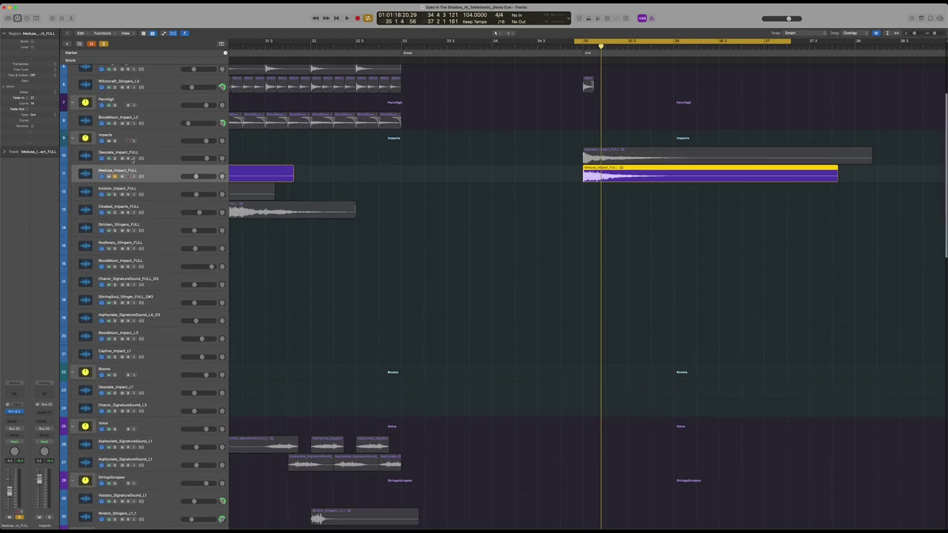
{"action": "left_click", "coordinate": [114, 158]}
{"action": "left_click", "coordinate": [114, 176]}
{"action": "key", "text": "space"}
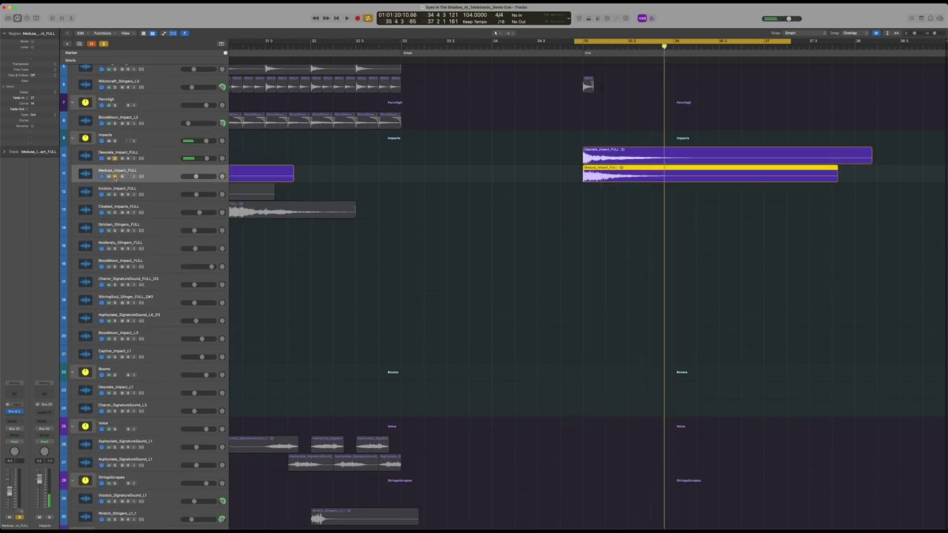
Step: Inspect the Pro-Q 3 low cut on Medusa_Impact_FULL and play that track soloed, turning its solo off at the end
{"action": "left_click", "coordinate": [114, 157]}
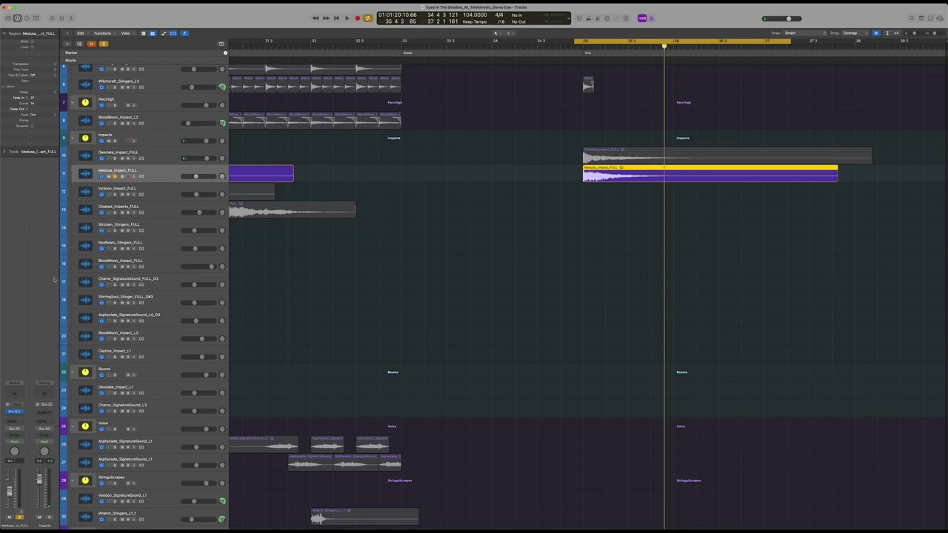
{"action": "left_click", "coordinate": [14, 410]}
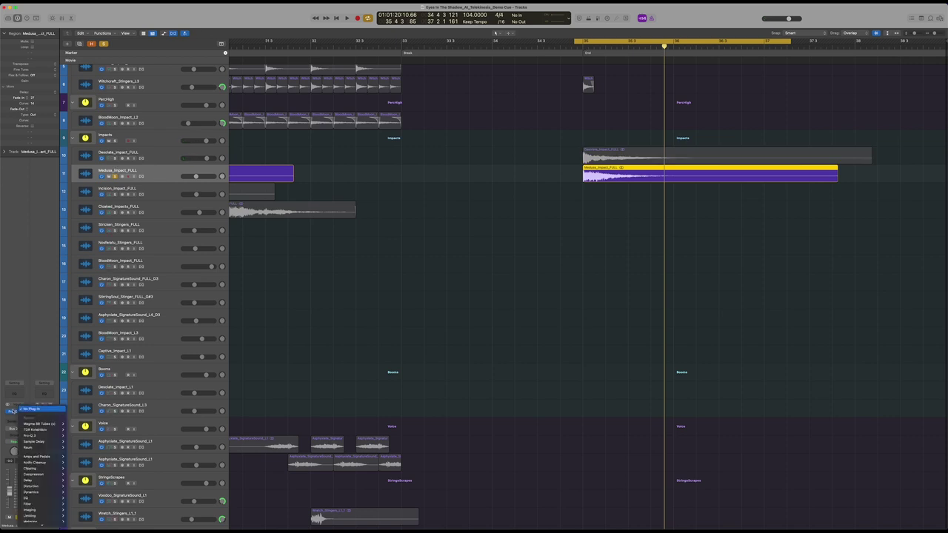
{"action": "left_click", "coordinate": [12, 406]}
{"action": "left_click", "coordinate": [14, 411]}
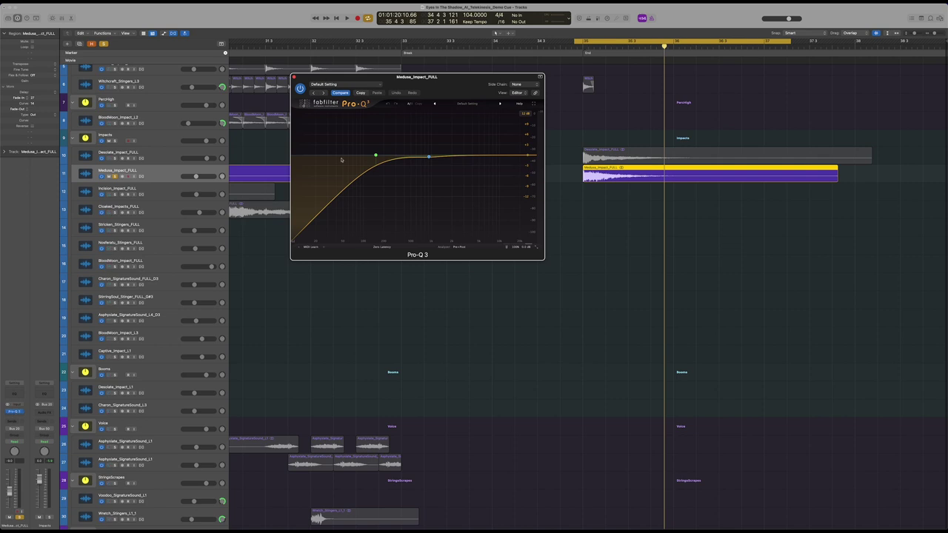
{"action": "left_click", "coordinate": [294, 76]}
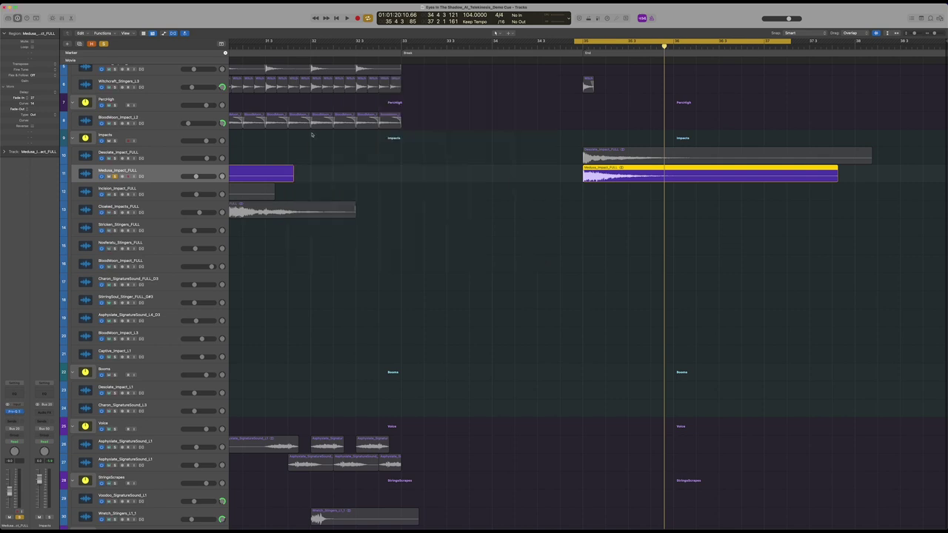
{"action": "key", "text": "space"}
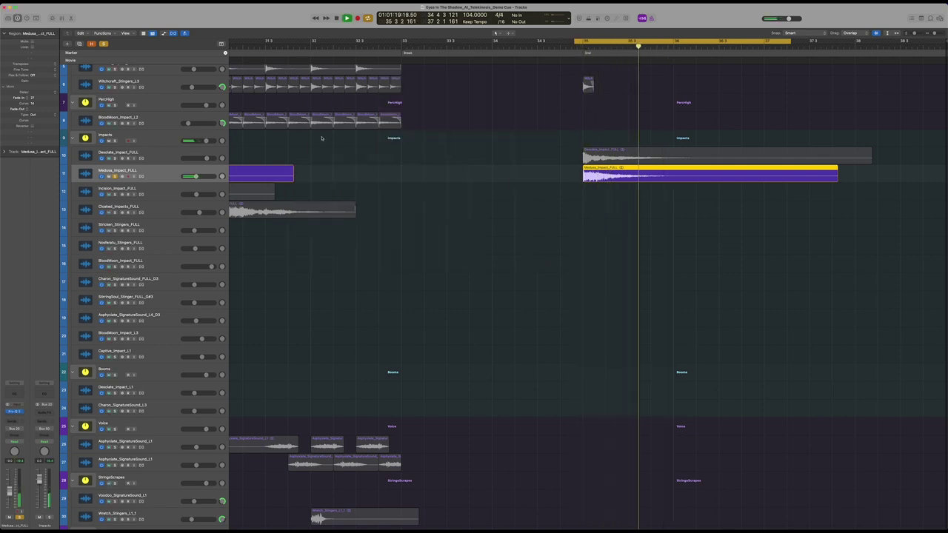
{"action": "left_click", "coordinate": [116, 177]}
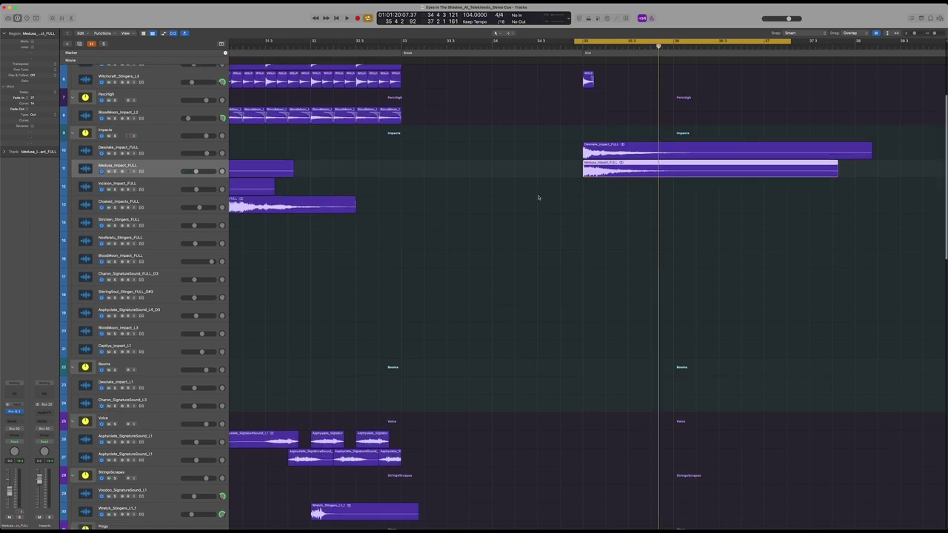
Step: Solo MurkyWater_Transition_L1 in the Transitions stack and play it into the End section with cycle mode on
{"action": "scroll", "coordinate": [539, 199], "scroll_direction": "down", "scroll_amount": 10}
{"action": "key", "text": "c"}
{"action": "scroll", "coordinate": [542, 201], "scroll_direction": "down", "scroll_amount": 3}
{"action": "scroll", "coordinate": [552, 204], "scroll_direction": "down", "scroll_amount": 3}
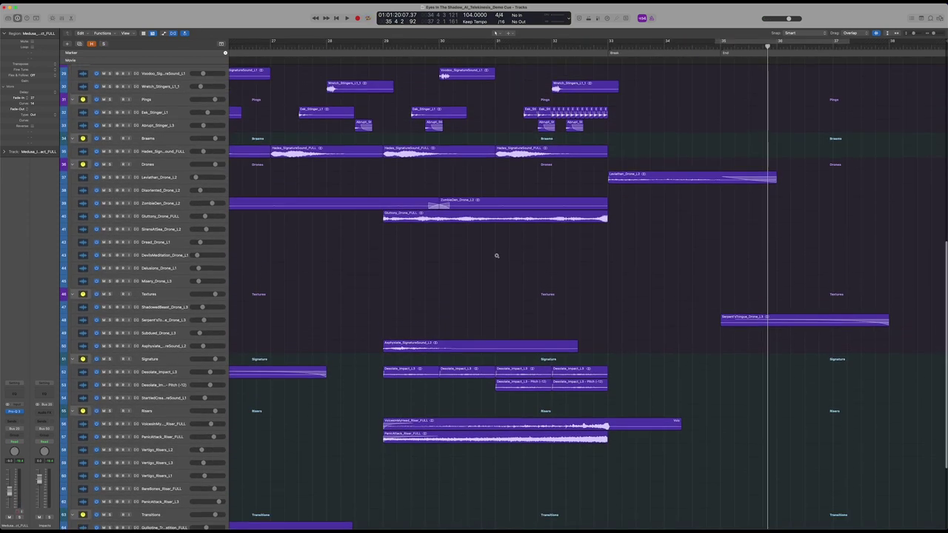
{"action": "scroll", "coordinate": [520, 262], "scroll_direction": "right", "scroll_amount": 2}
{"action": "scroll", "coordinate": [522, 262], "scroll_direction": "down", "scroll_amount": 5}
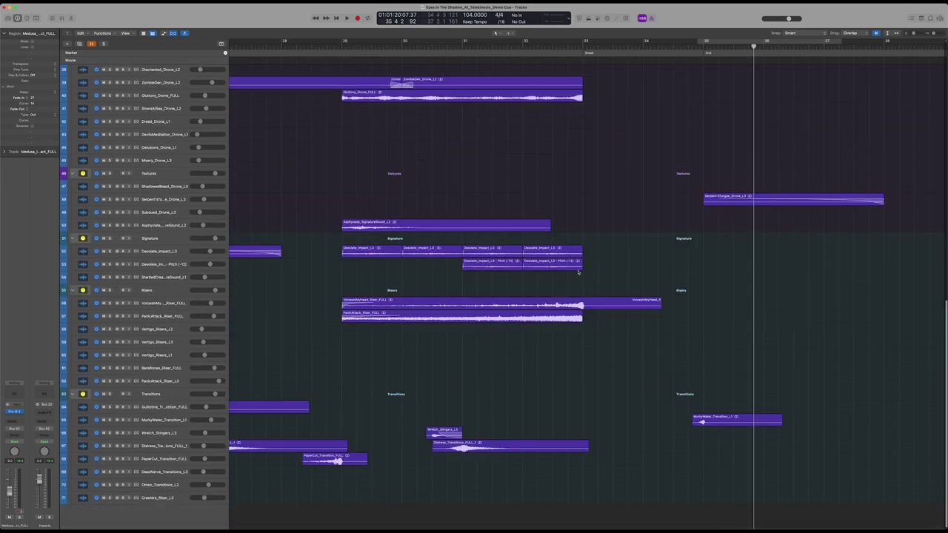
{"action": "left_click", "coordinate": [697, 42]}
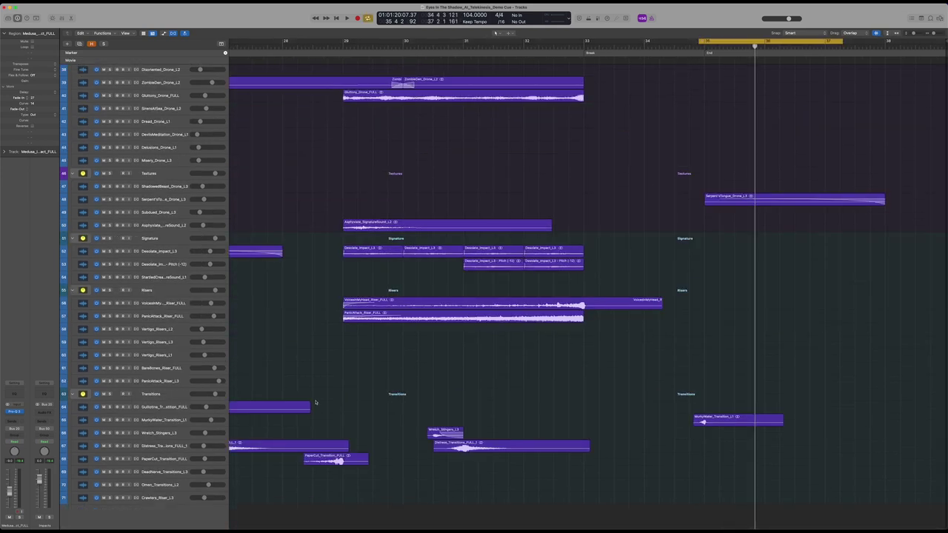
{"action": "left_click", "coordinate": [164, 419]}
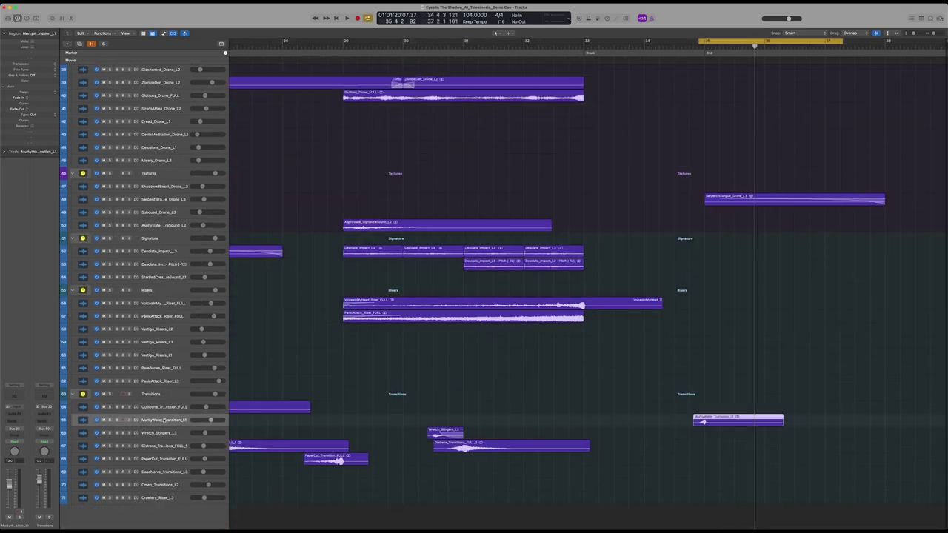
{"action": "left_click", "coordinate": [109, 420]}
{"action": "key", "text": "space"}
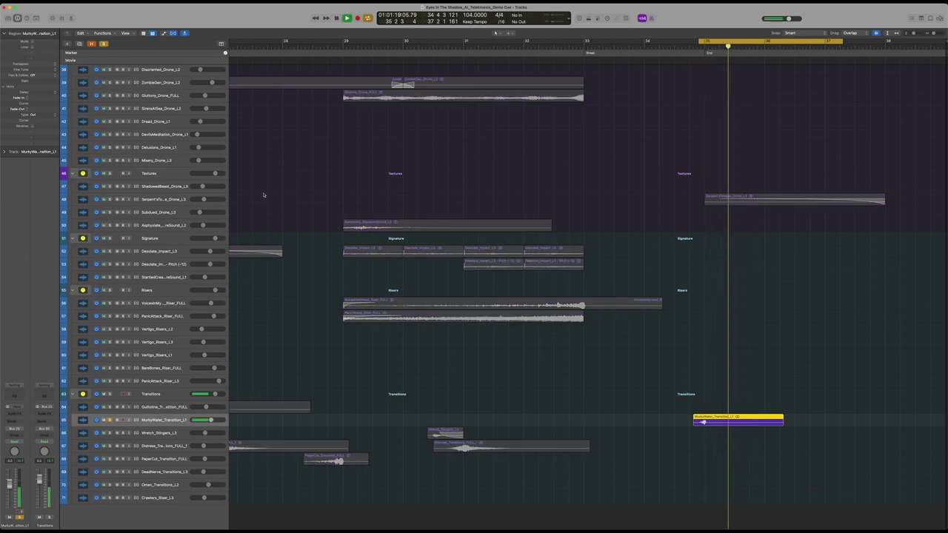
Step: Add the PercLow, PercMid and Impacts stacks to the solo and play them together with MurkyWater_Transition_L1
{"action": "key", "text": "super+Up"}
{"action": "key", "text": "super+Up"}
{"action": "scroll", "coordinate": [264, 195], "scroll_direction": "up", "scroll_amount": 5}
{"action": "key", "text": "space"}
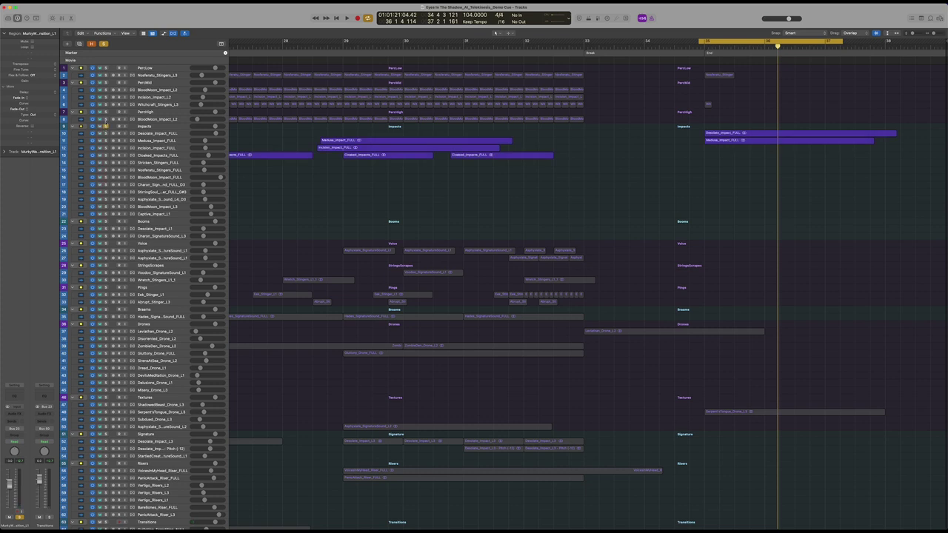
{"action": "left_click", "coordinate": [105, 82]}
{"action": "key", "text": "space"}
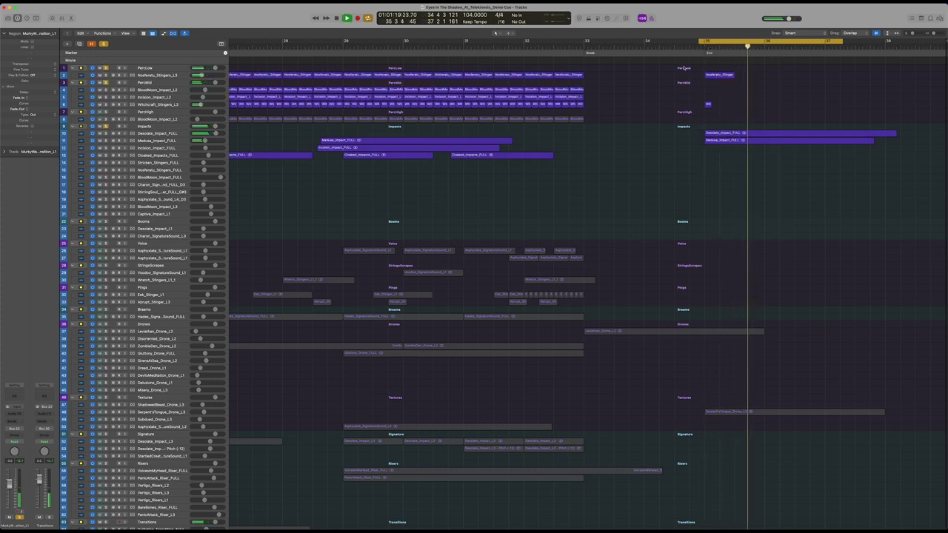
{"action": "scroll", "coordinate": [251, 444], "scroll_direction": "down", "scroll_amount": 5}
{"action": "key", "text": "space"}
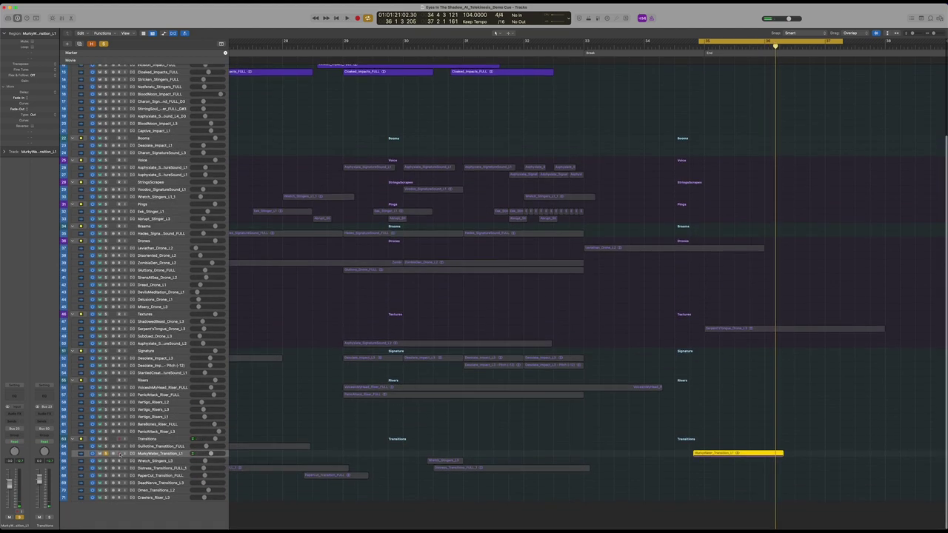
Step: Compare the ending by playing the soloed stacks without MurkyWater_Transition_L1 and again with it soloed
{"action": "key", "text": "space"}
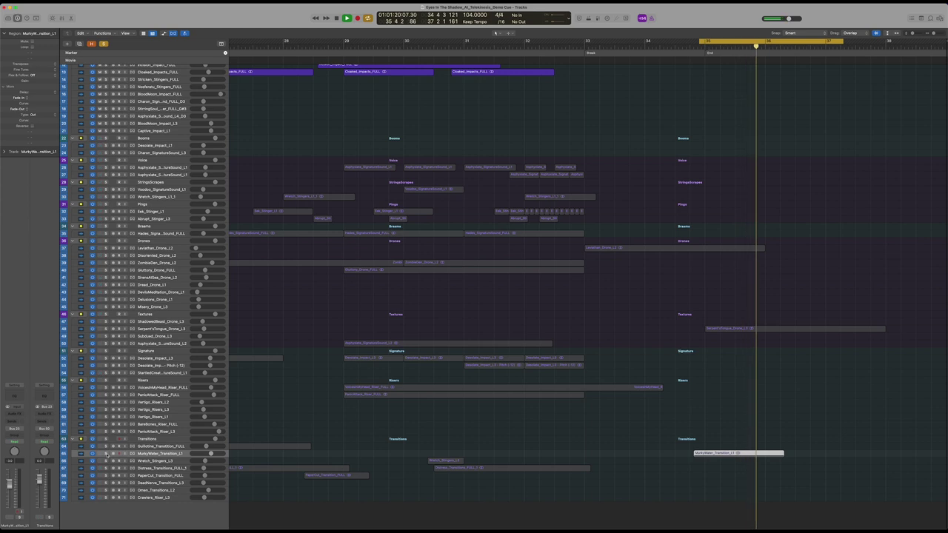
{"action": "key", "text": "space"}
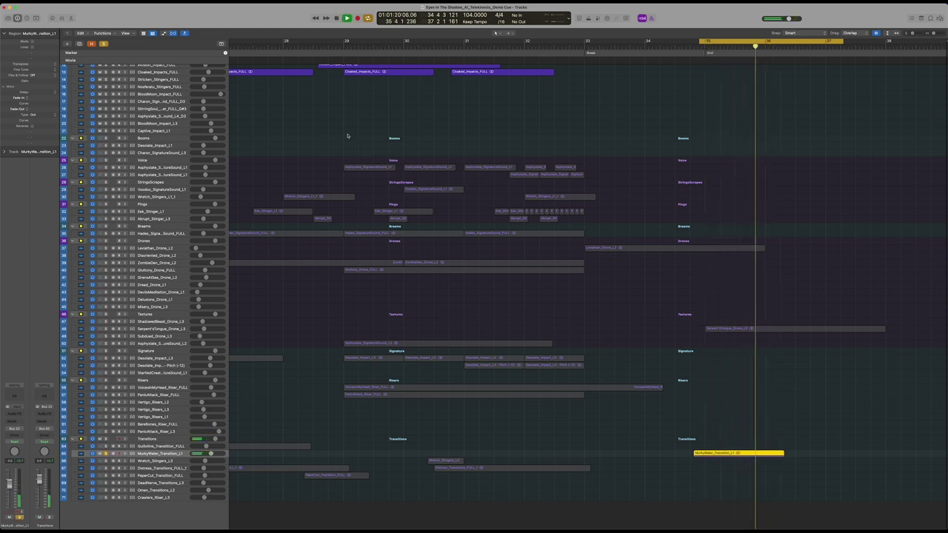
{"action": "key", "text": "space"}
Step: Clear the solo on all tracks
{"action": "key", "text": "super+Up"}
{"action": "key", "text": "super+Up"}
{"action": "key", "text": "super+Up"}
{"action": "key", "text": "super+Up"}
{"action": "key", "text": "super+Up"}
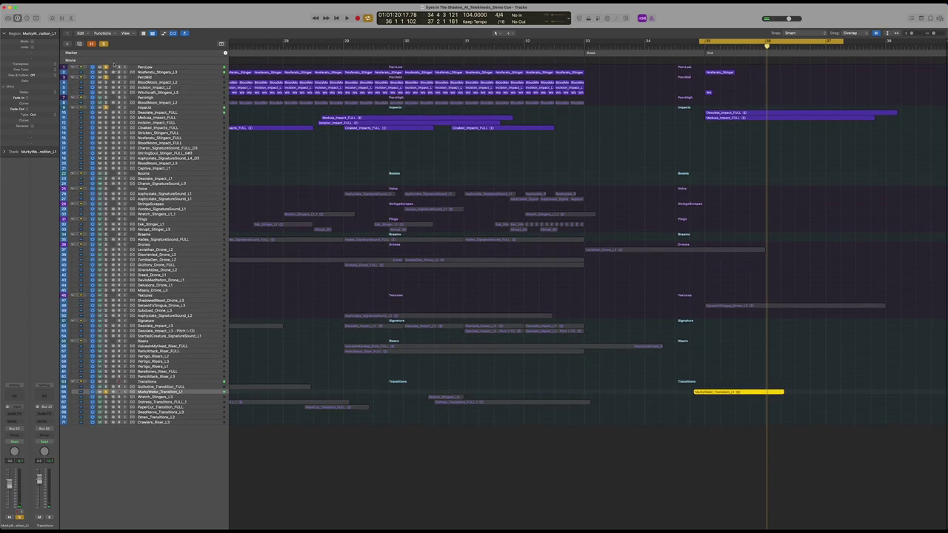
{"action": "left_click", "coordinate": [104, 44]}
Step: Set the cycle range to start at bar 35 and end past bar 38, covering the Serpent'sTongue_Drone_L3 region
{"action": "key", "text": "super+Down"}
{"action": "key", "text": "super+Down"}
{"action": "key", "text": "super+Down"}
{"action": "key", "text": "super+Down"}
{"action": "key", "text": "super+Down"}
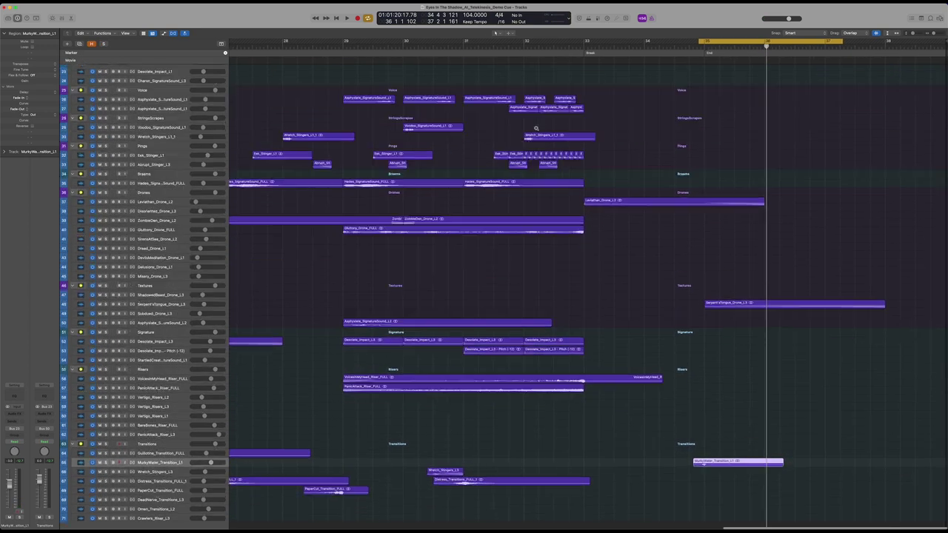
{"action": "scroll", "coordinate": [814, 123], "scroll_direction": "left", "scroll_amount": 1}
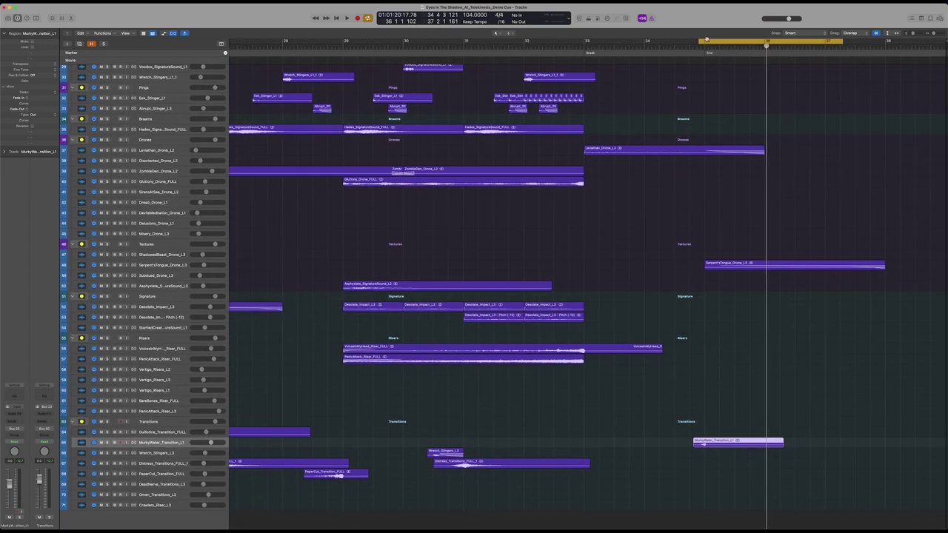
{"action": "key", "text": "super+Down"}
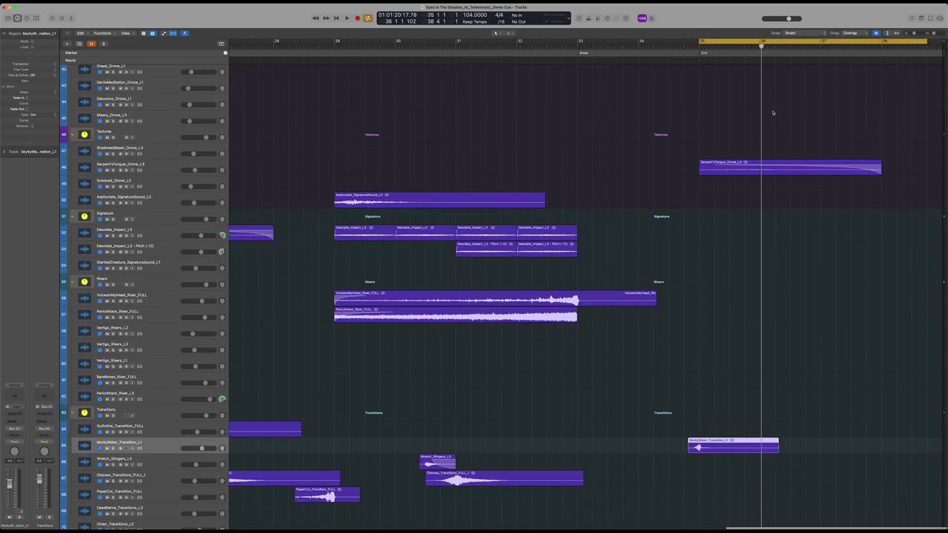
{"action": "scroll", "coordinate": [772, 112], "scroll_direction": "left", "scroll_amount": 1}
Step: Solo Serpent'sTongue_Drone_L3 in the Textures stack and play it through the End section
{"action": "left_click", "coordinate": [113, 169]}
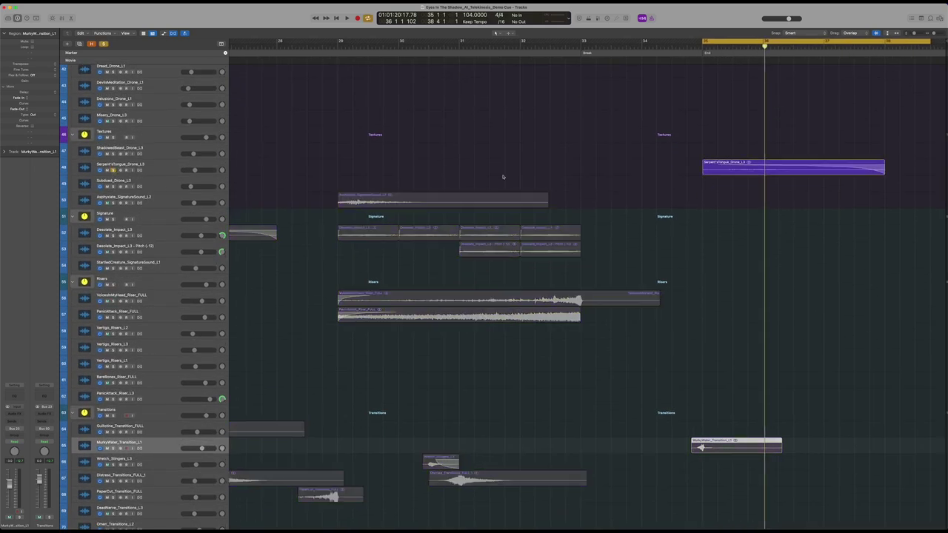
{"action": "key", "text": "space"}
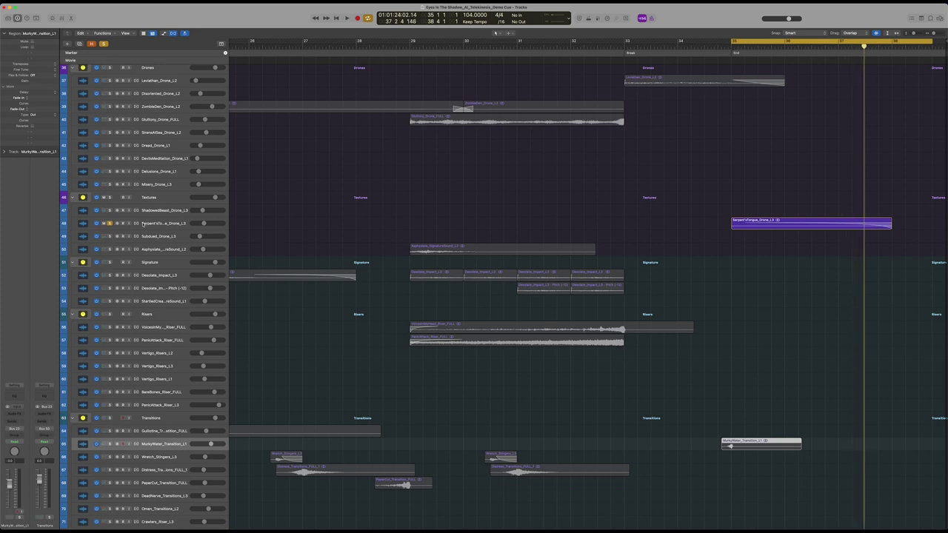
{"action": "key", "text": "super+Down"}
{"action": "key", "text": "space"}
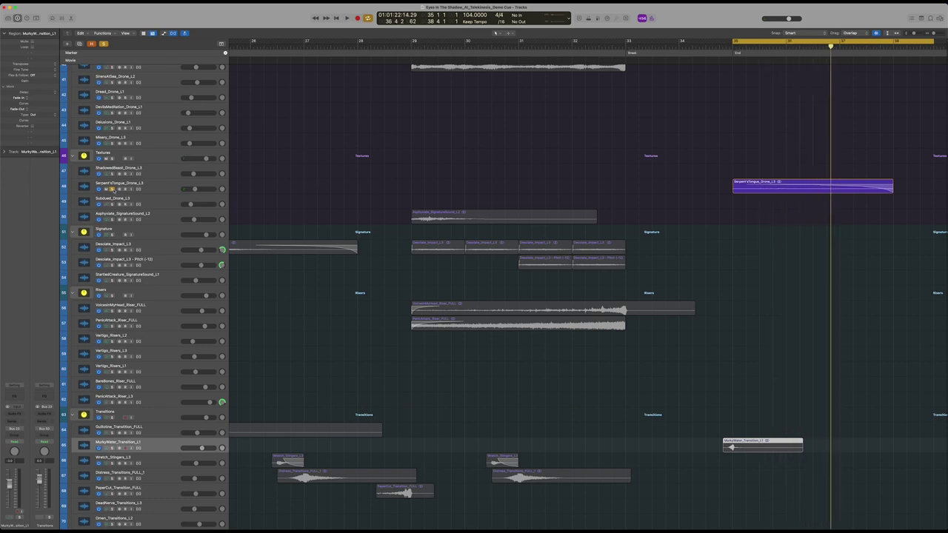
{"action": "key", "text": "space"}
Step: Turn off the solo and cycle mode, and collapse all track stacks for an overview of the arrangement
{"action": "key", "text": "super+a"}
{"action": "left_click", "coordinate": [73, 155], "text": "alt"}
{"action": "key", "text": "super+Left"}
{"action": "key", "text": "super+Left"}
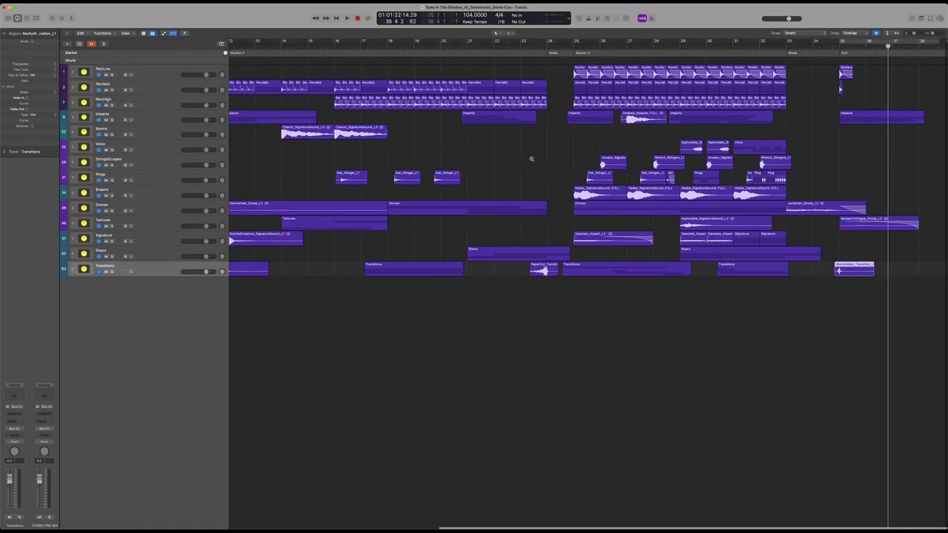
{"action": "key", "text": "super+Left"}
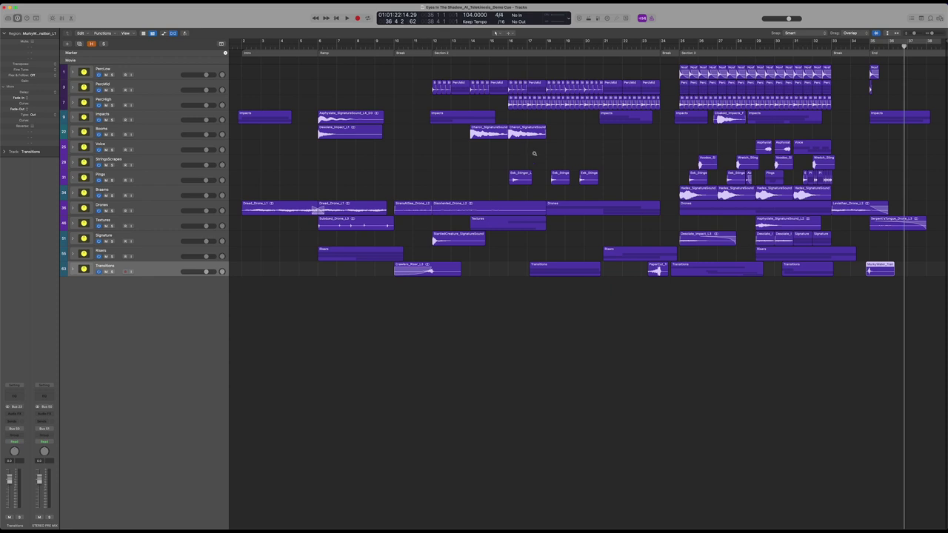
{"action": "scroll", "coordinate": [534, 153], "scroll_direction": "up", "scroll_amount": 3}
{"action": "scroll", "coordinate": [533, 154], "scroll_direction": "right", "scroll_amount": 5}
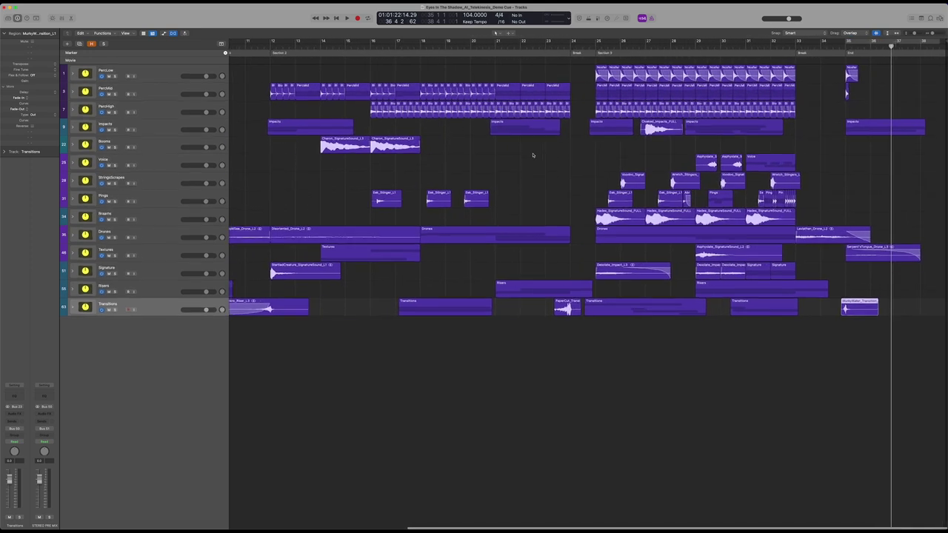
{"action": "scroll", "coordinate": [533, 155], "scroll_direction": "down", "scroll_amount": 6}
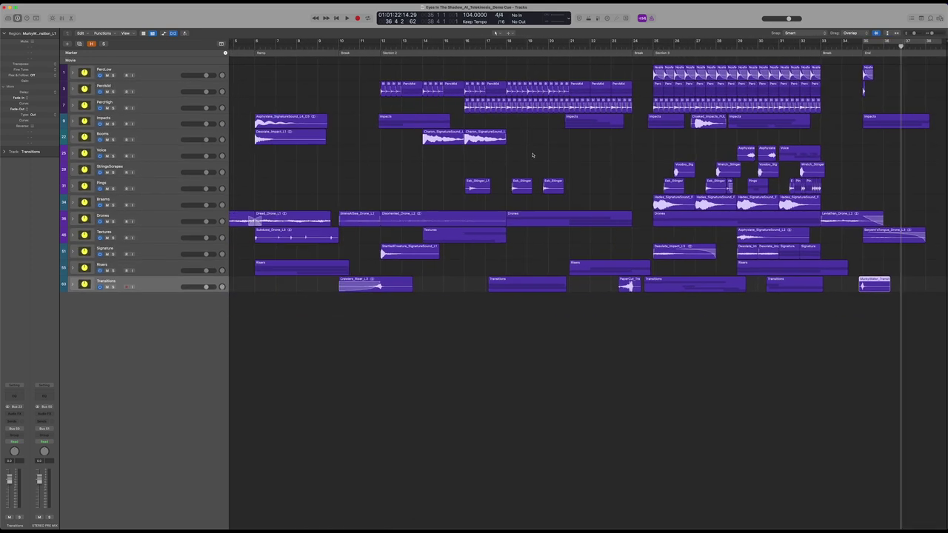